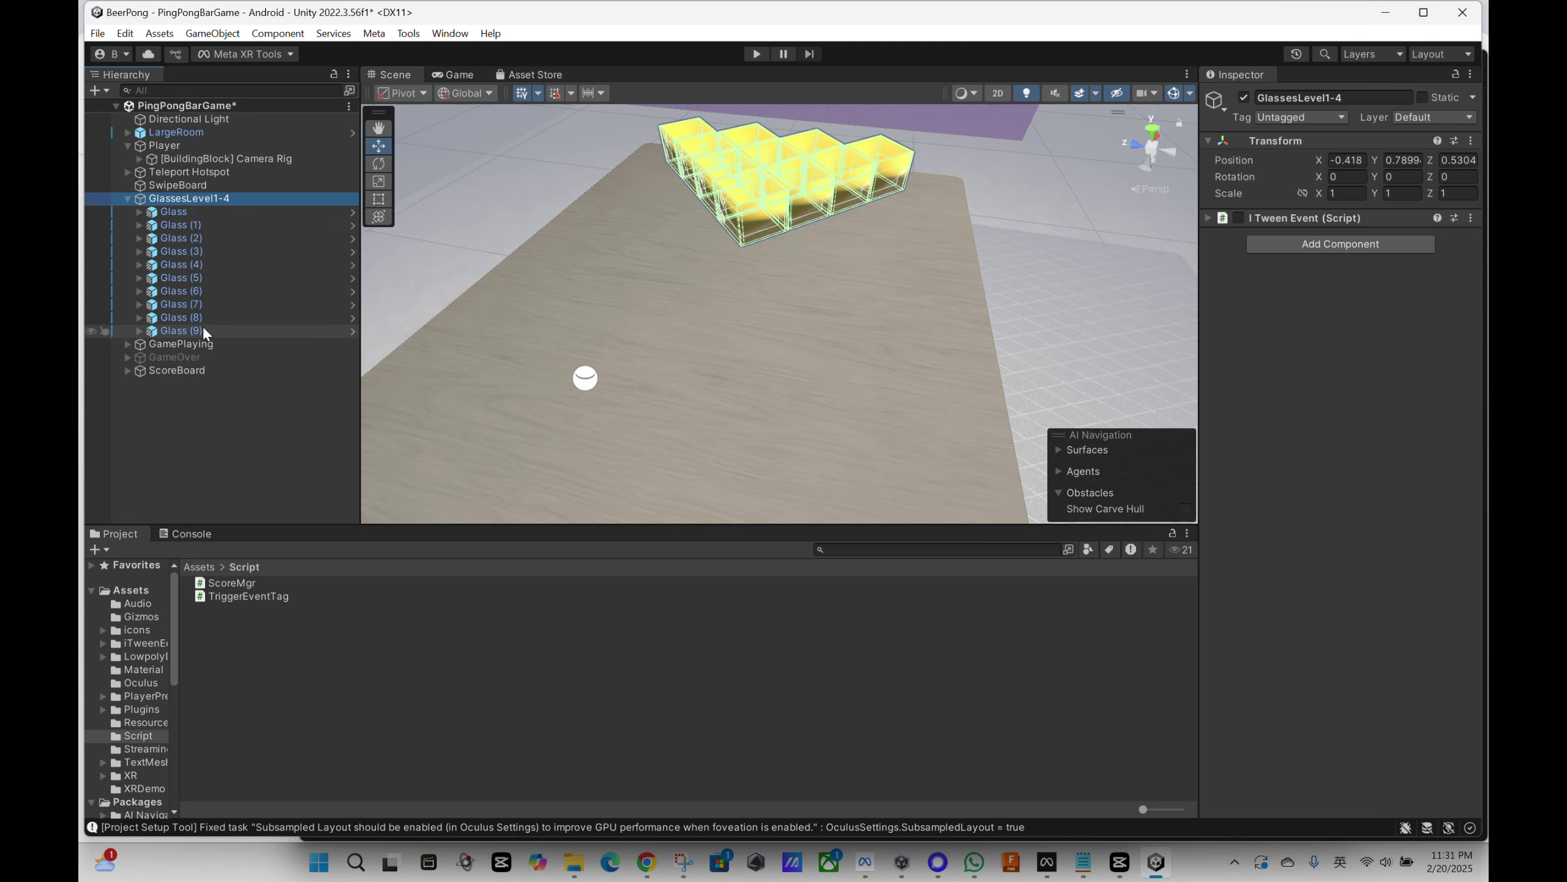
# Duplicate the GlassesLevel1-4 group
pyautogui.click(179, 212)
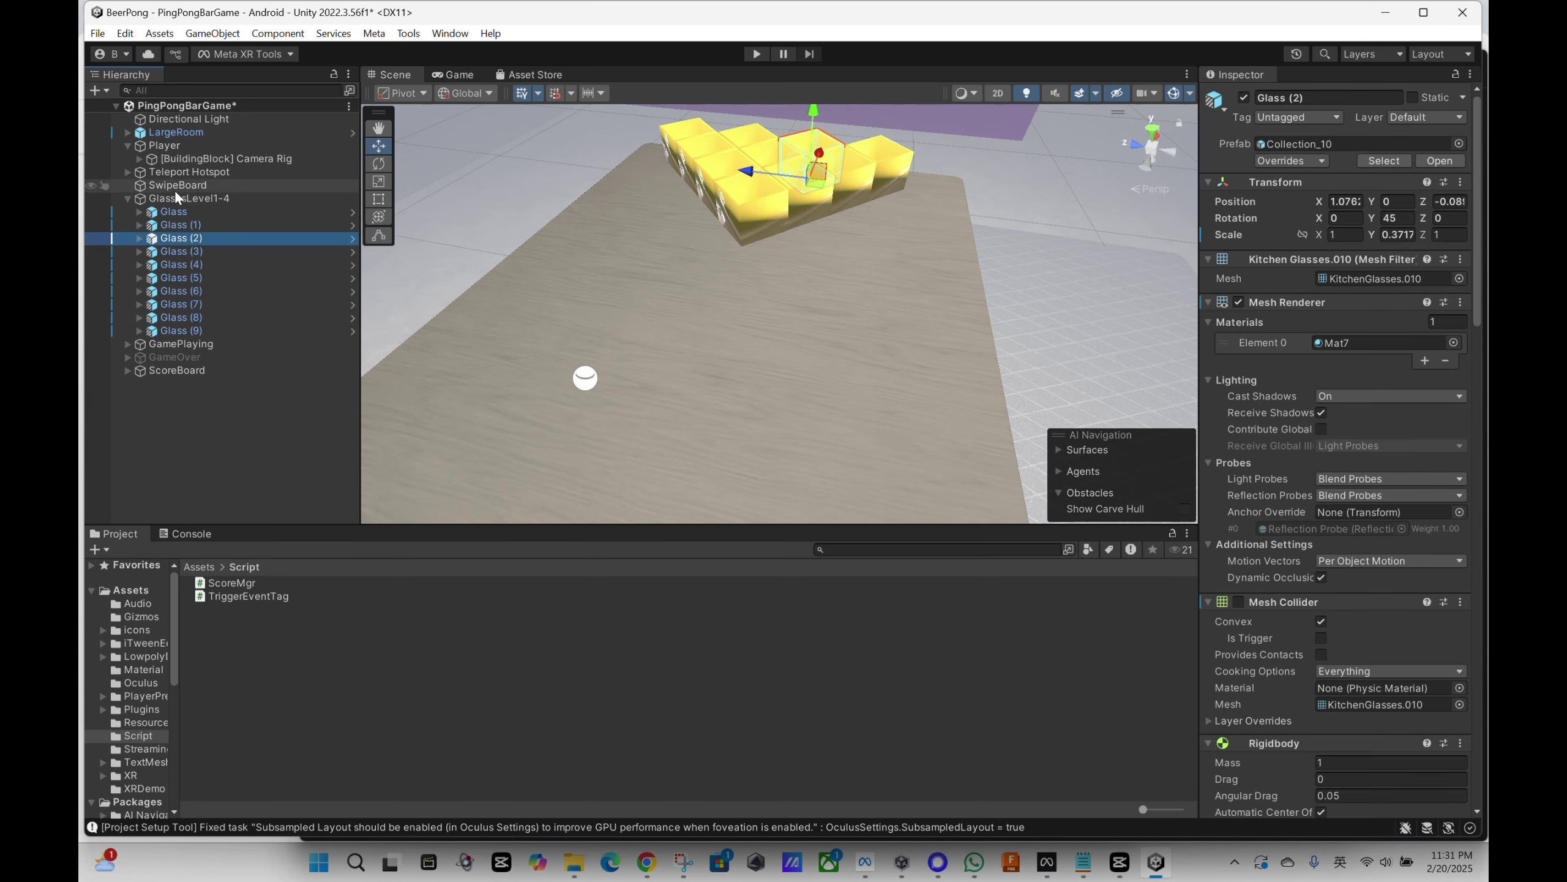
pyautogui.click(145, 198)
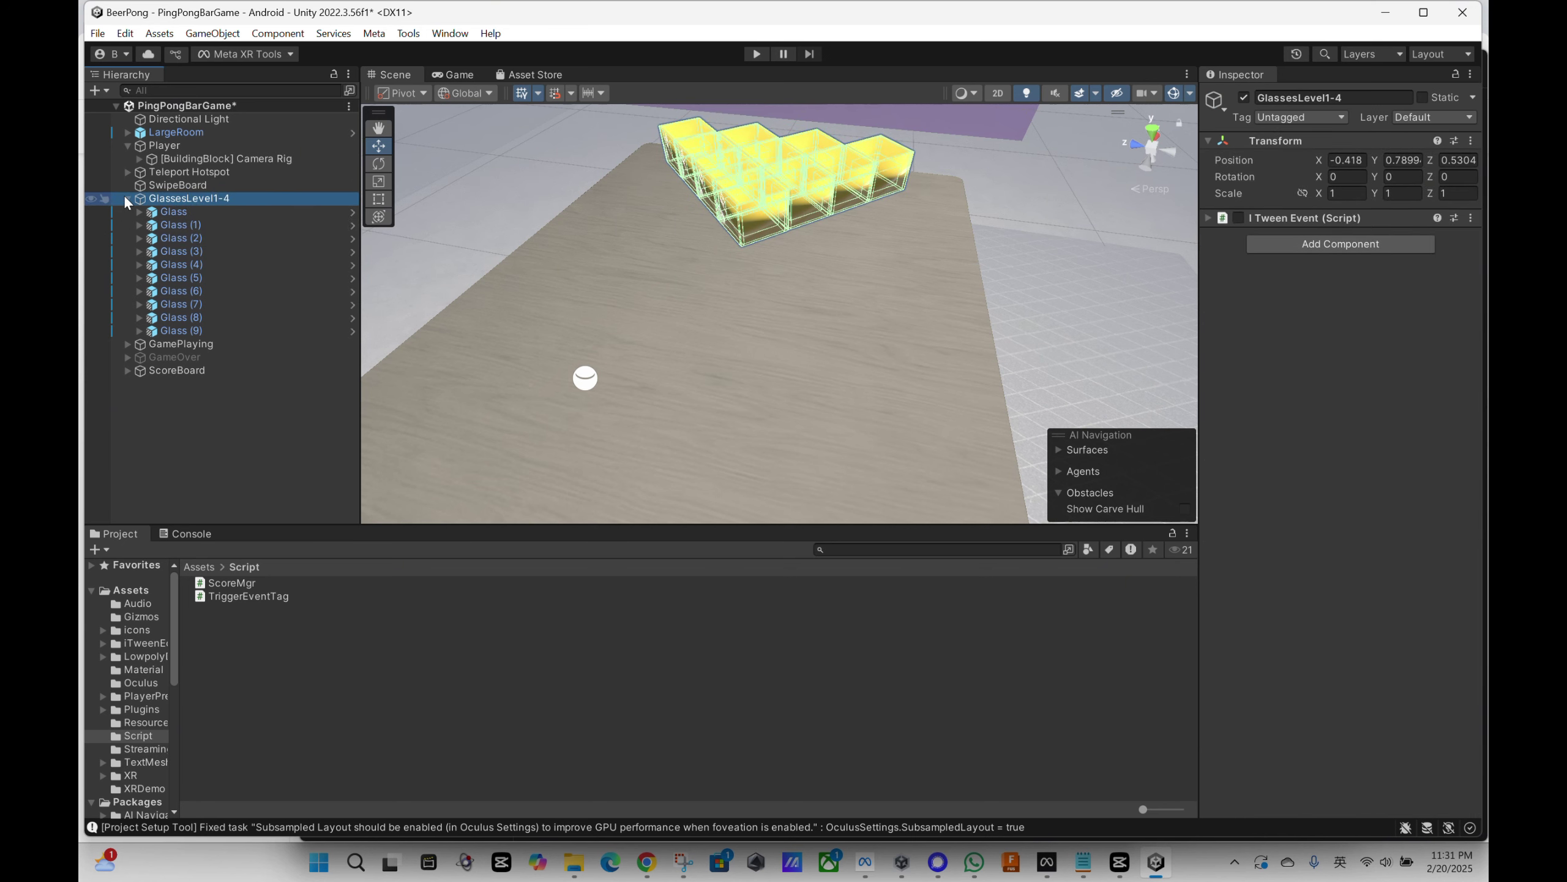
pyautogui.click(126, 198)
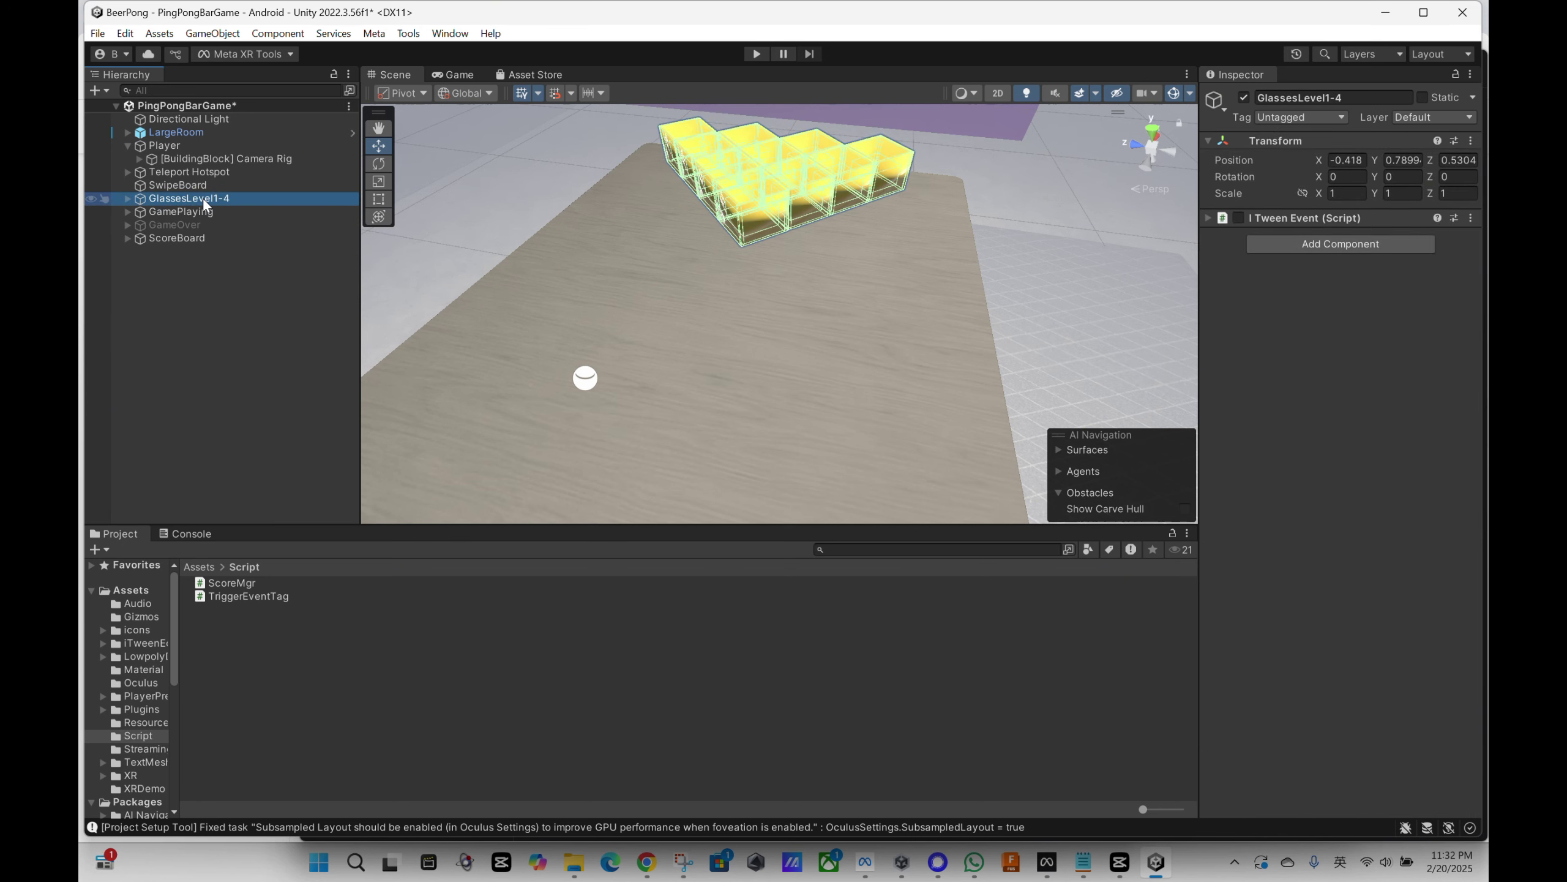
pyautogui.hotkey('ctrl', 'd')
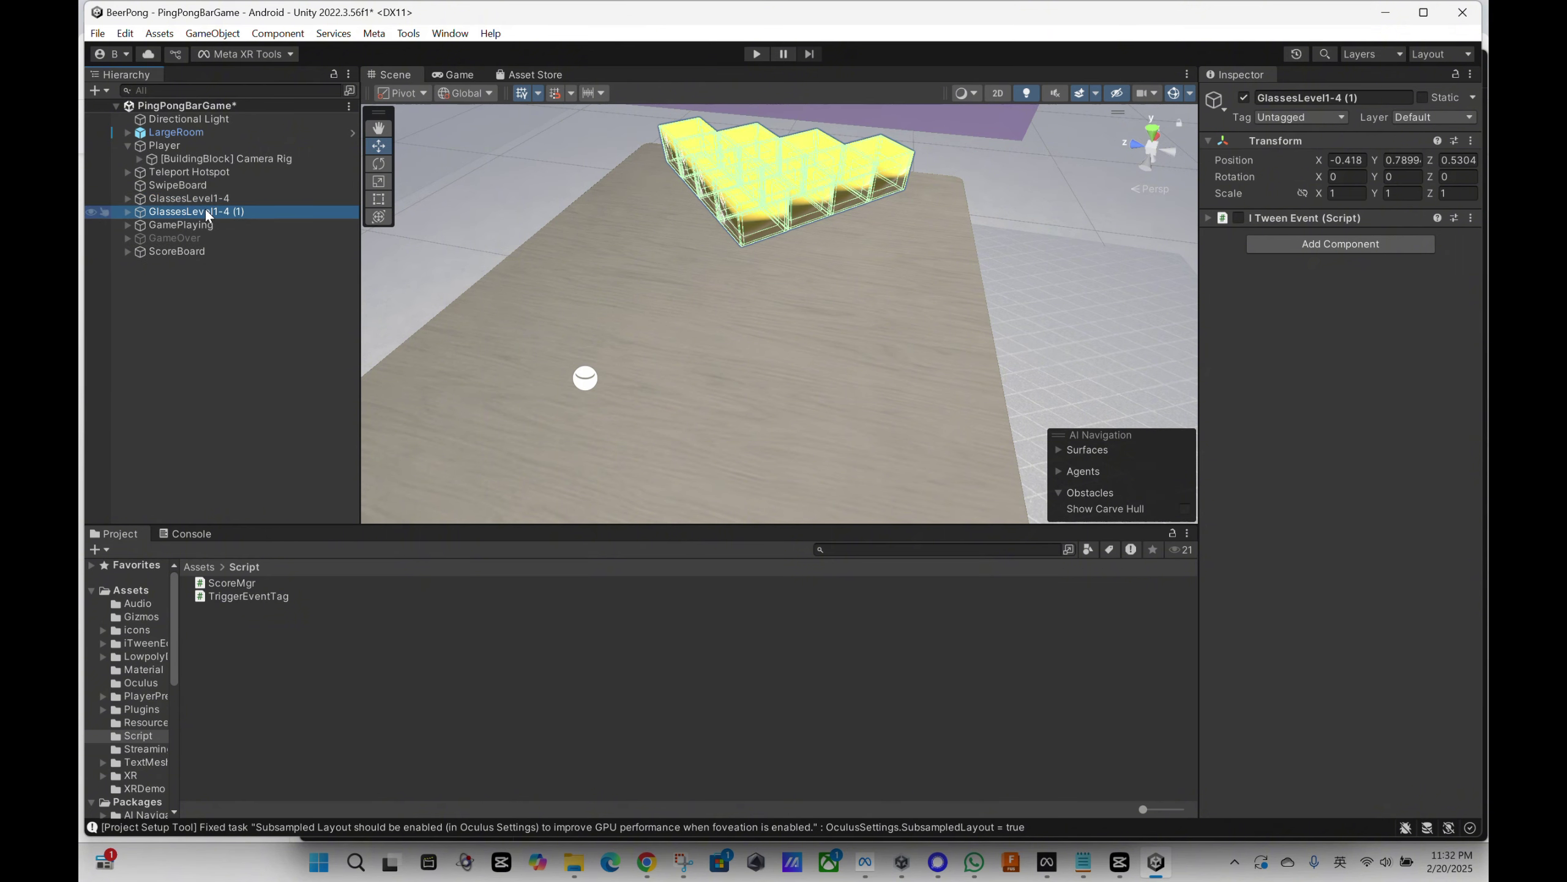
# Rename the duplicated glasses group to GlassesLeve5
pyautogui.click(206, 213)
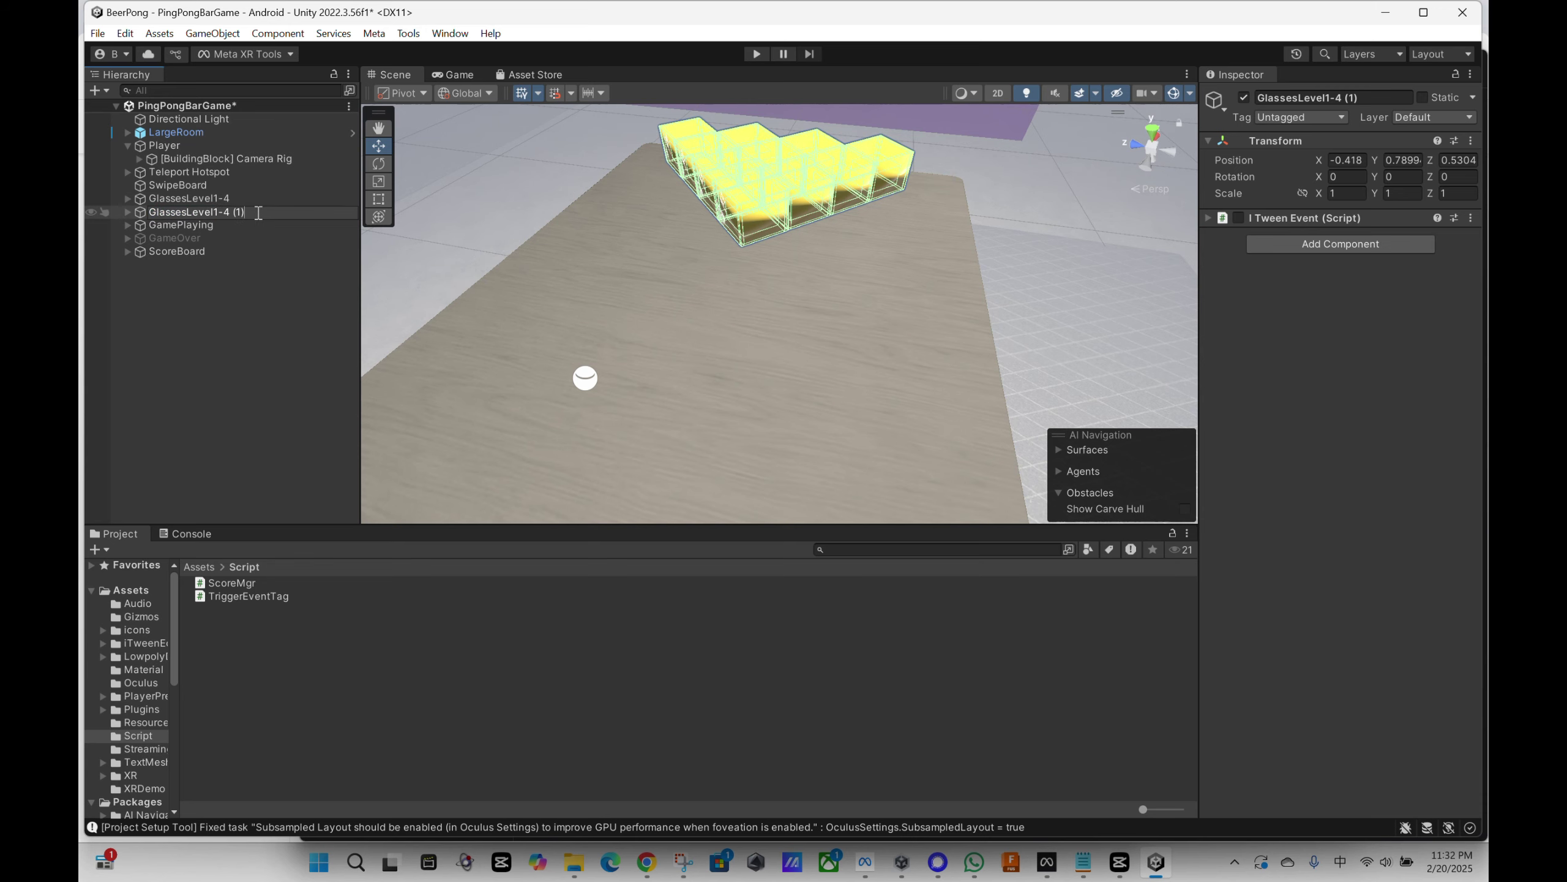
pyautogui.moveTo(262, 216); pyautogui.dragTo(225, 217)
pyautogui.press('BackSpace')
pyautogui.press('BackSpace')
pyautogui.press('BackSpace')
pyautogui.press('BackSpace')
pyautogui.write('5')
pyautogui.press('Return')
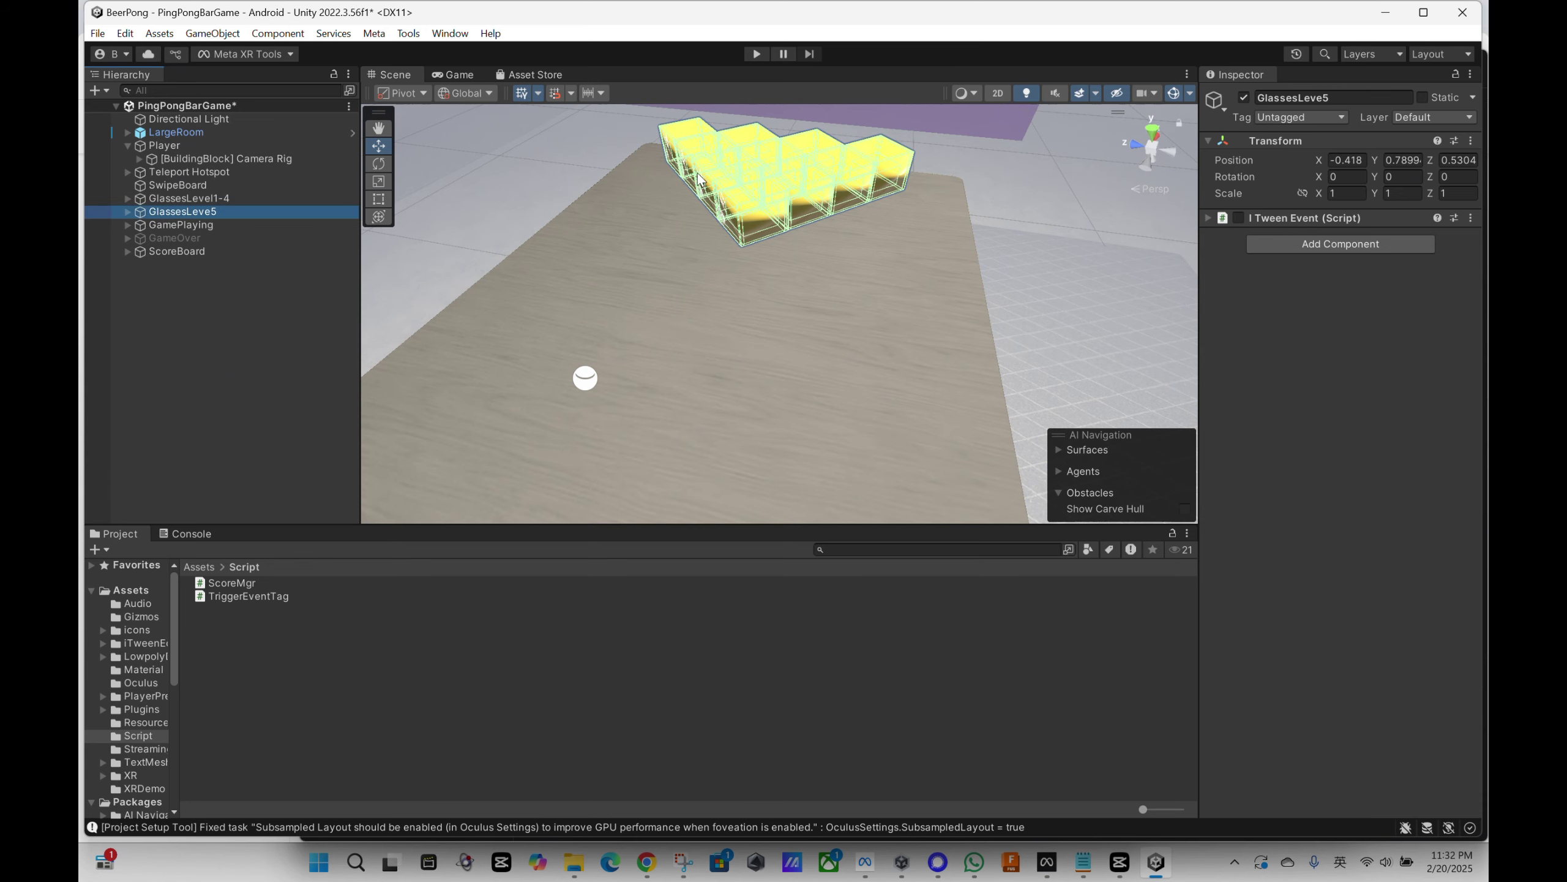
# Examine the first glass in GlassesLeve5, its Delay Trigger Enter target and function, and its cover child object
pyautogui.click(127, 212)
pyautogui.click(181, 225)
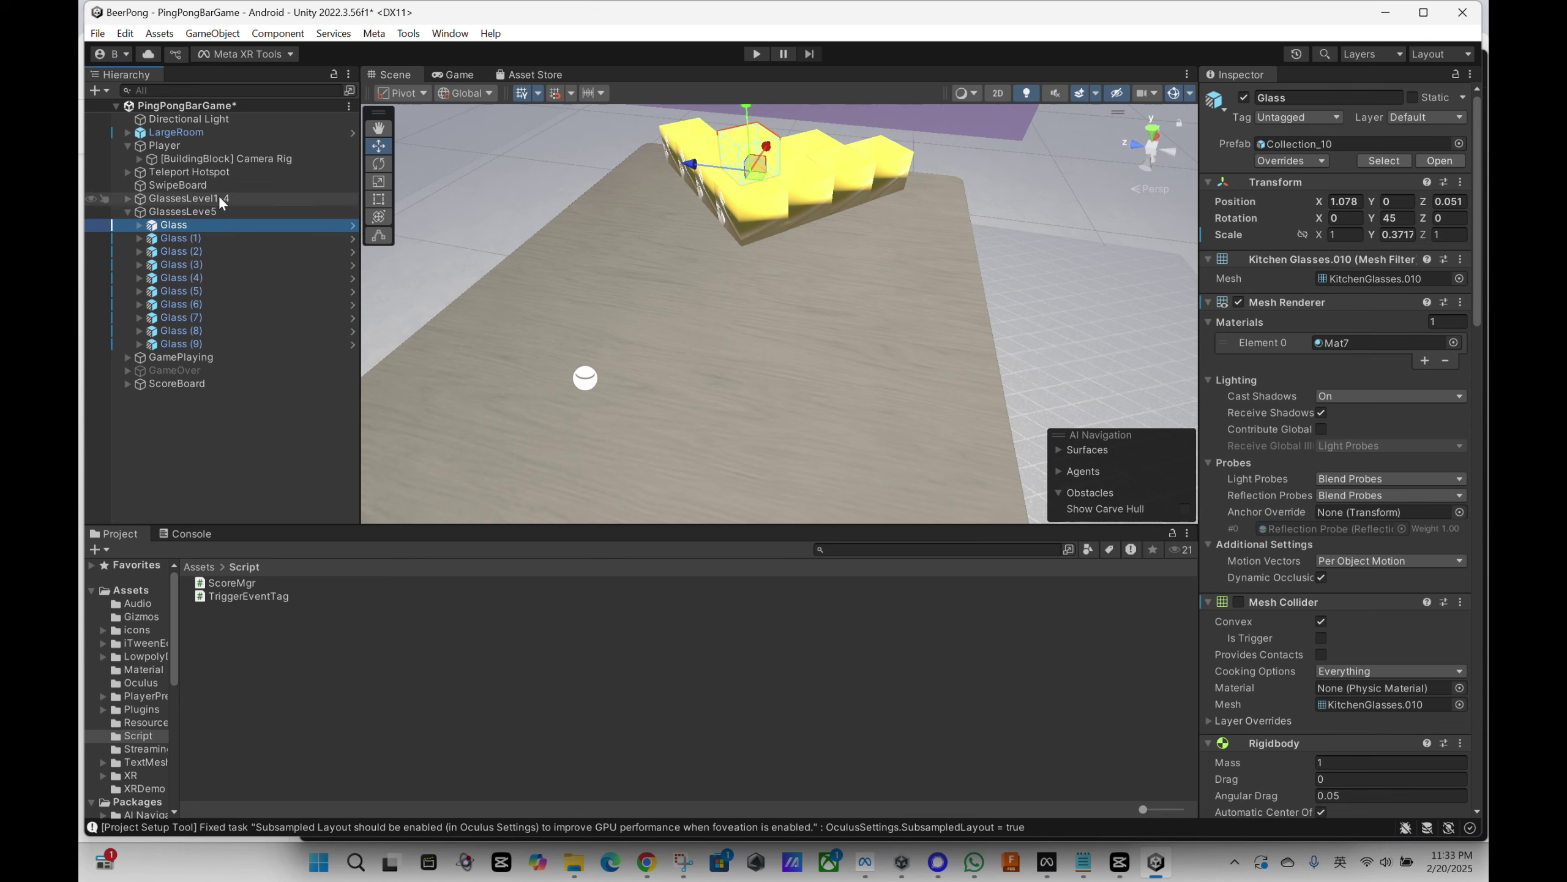
pyautogui.click(191, 239)
pyautogui.click(192, 252)
pyautogui.click(190, 240)
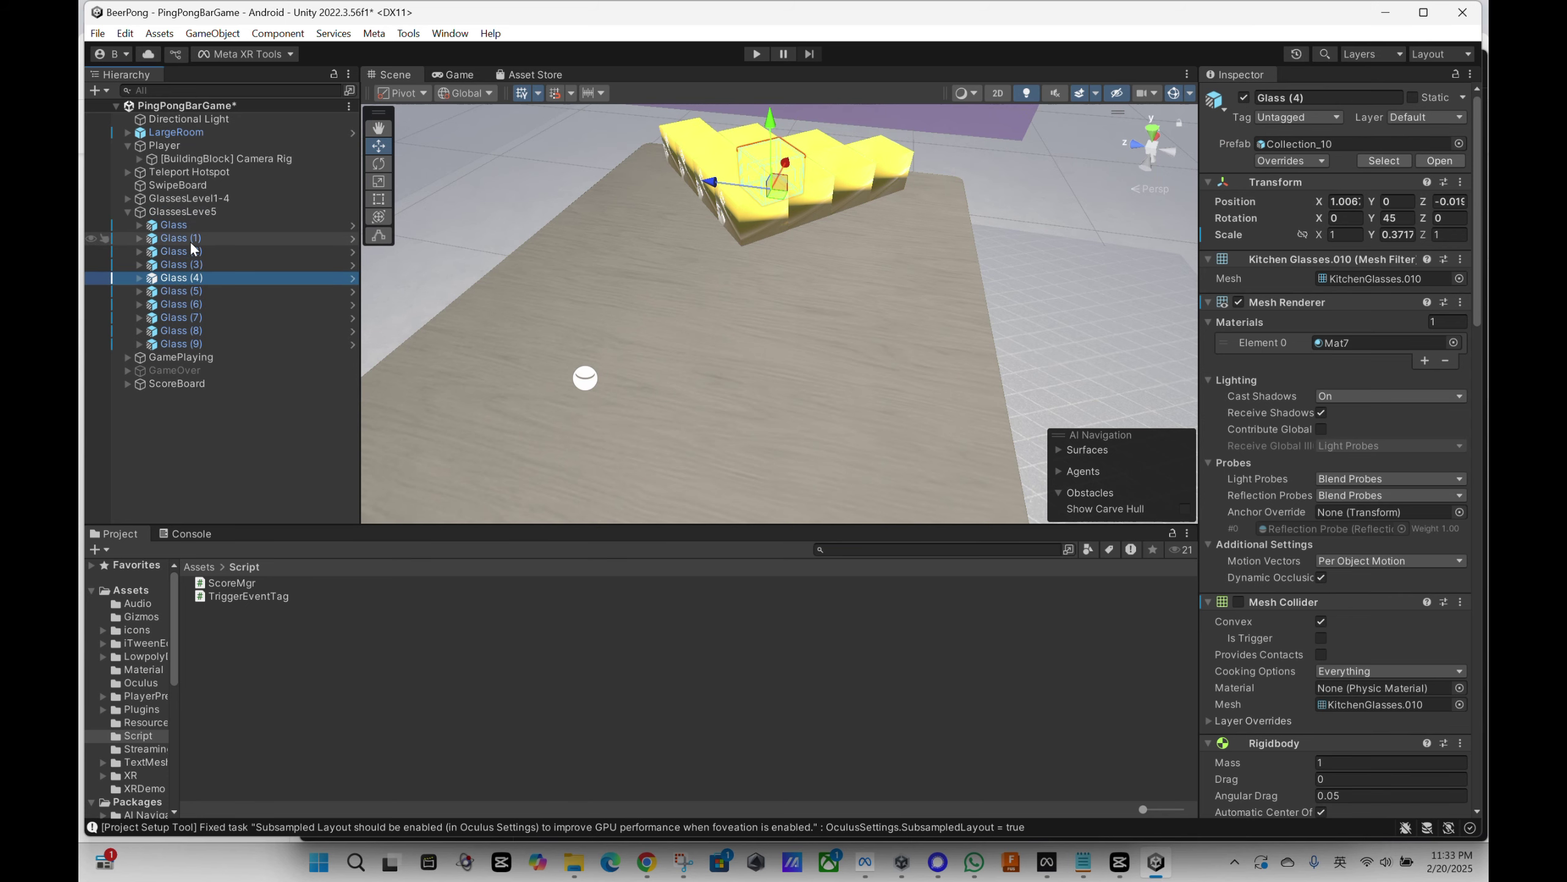
pyautogui.click(189, 229)
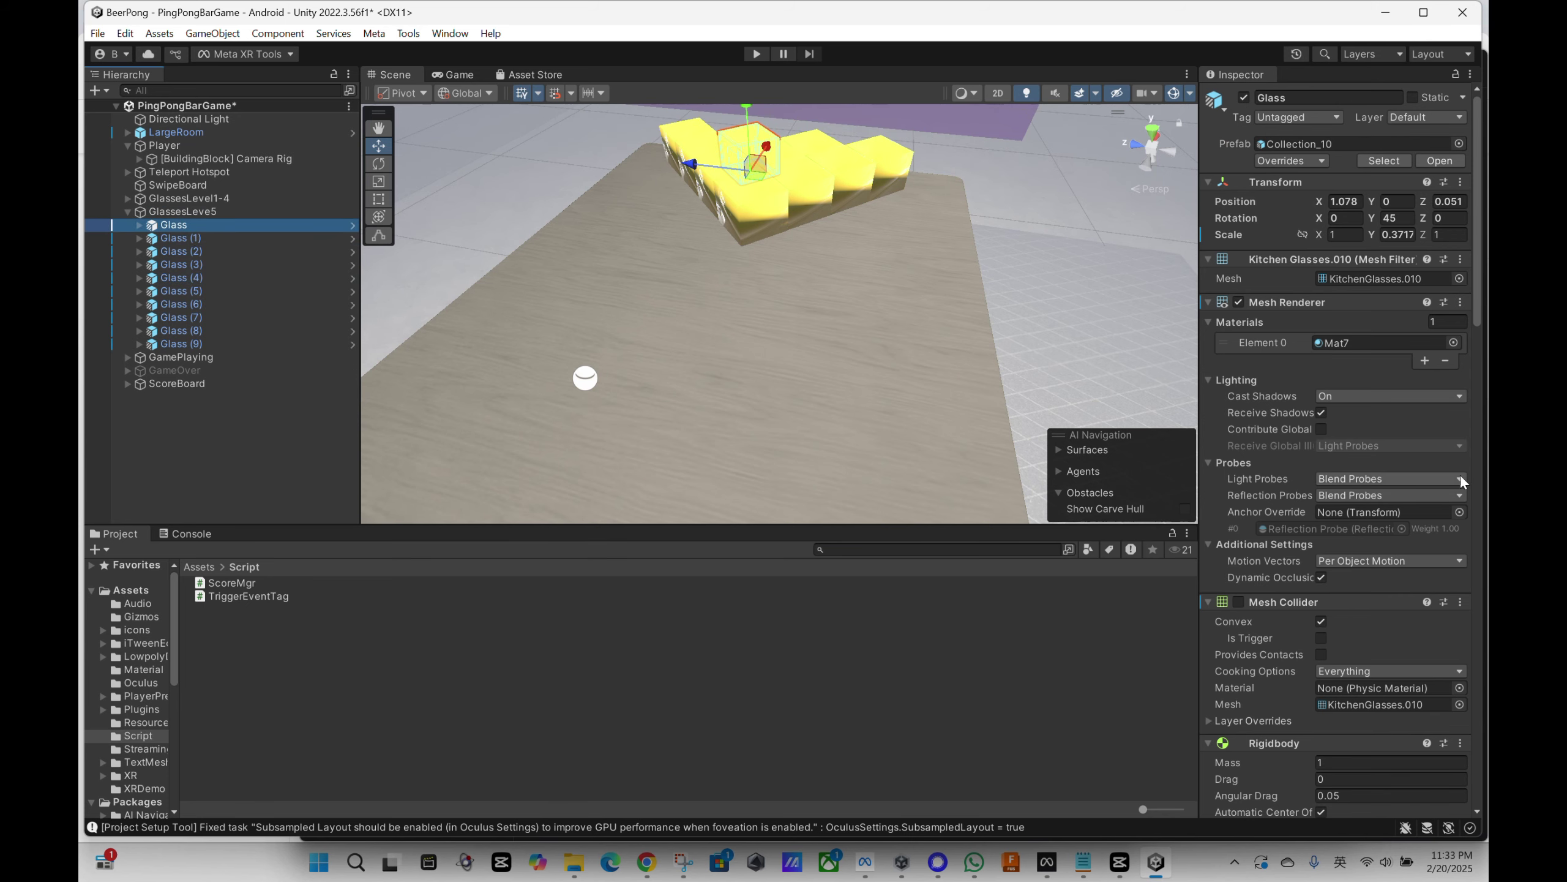
pyautogui.scroll(-15, 1443, 460)
pyautogui.scroll(-10, 1439, 463)
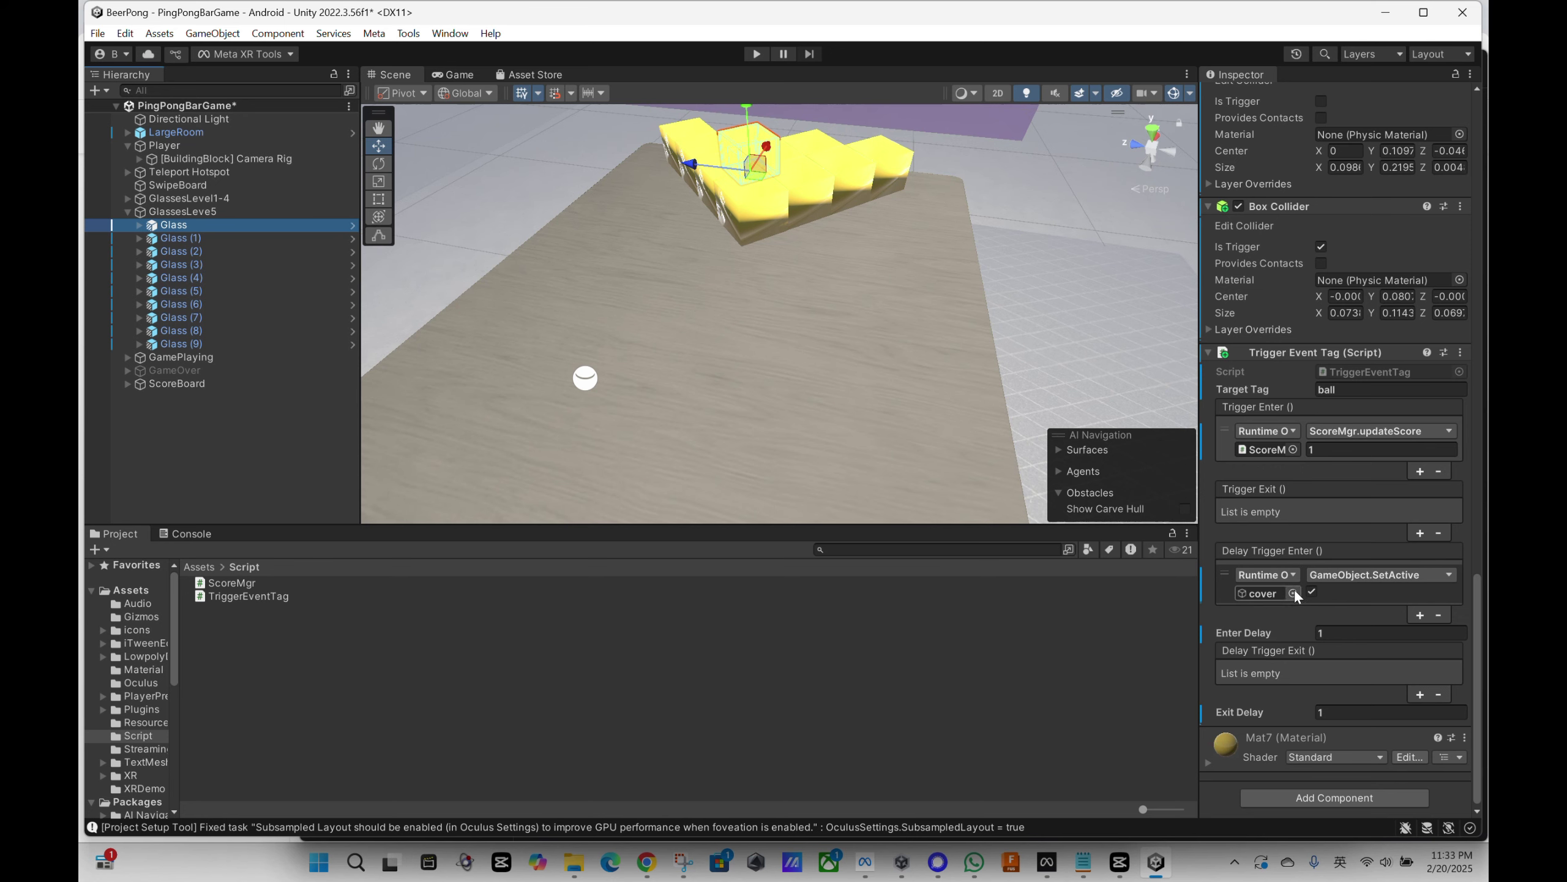
pyautogui.click(1271, 590)
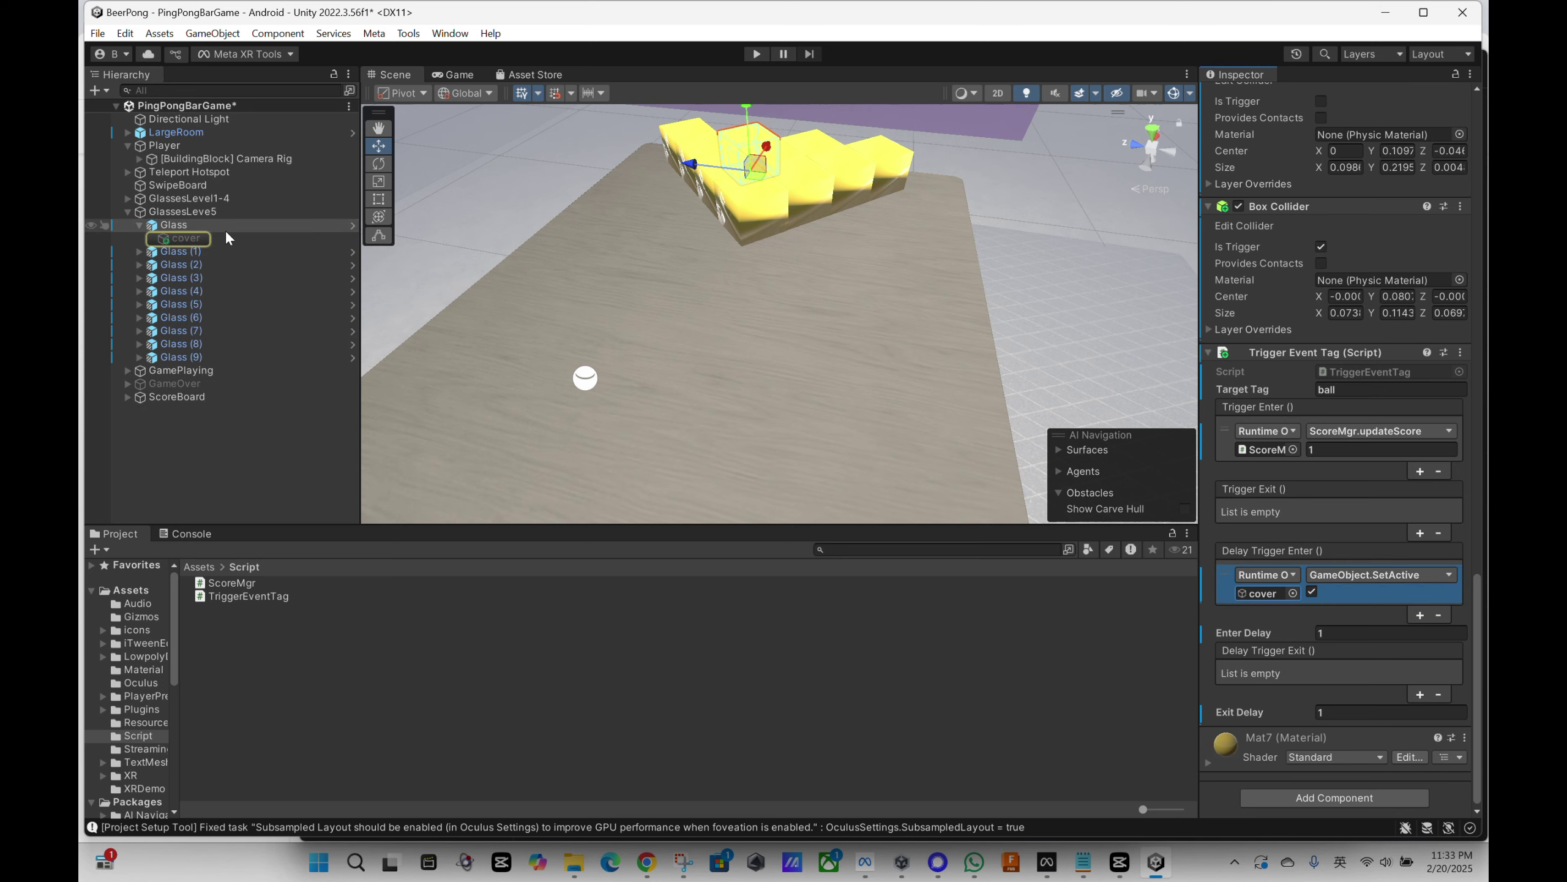
pyautogui.click(1382, 574)
pyautogui.moveTo(1382, 619)
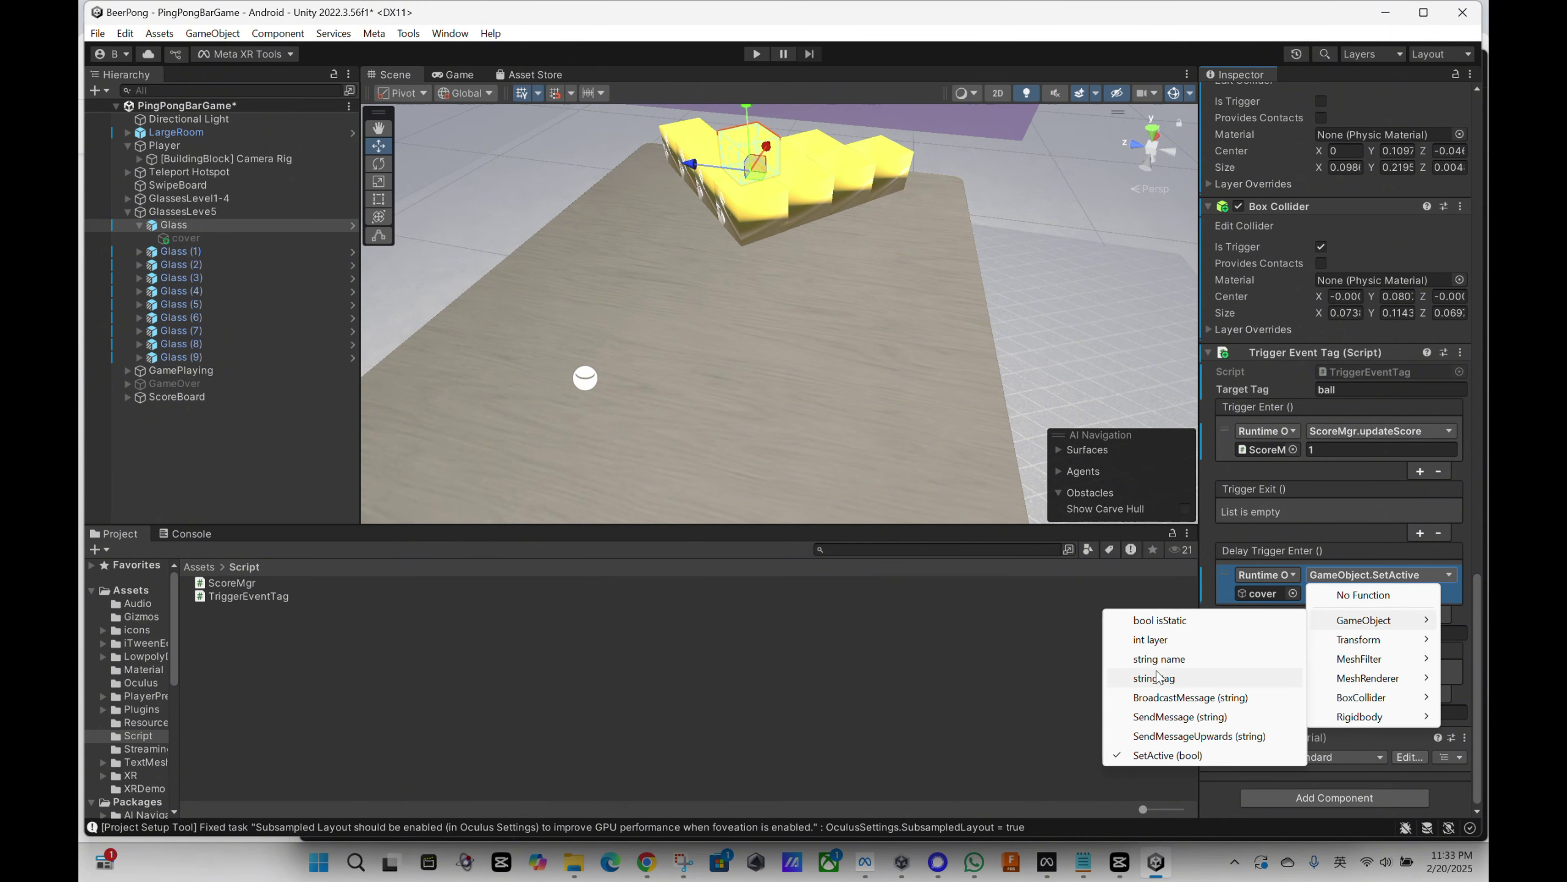
pyautogui.click(1099, 572)
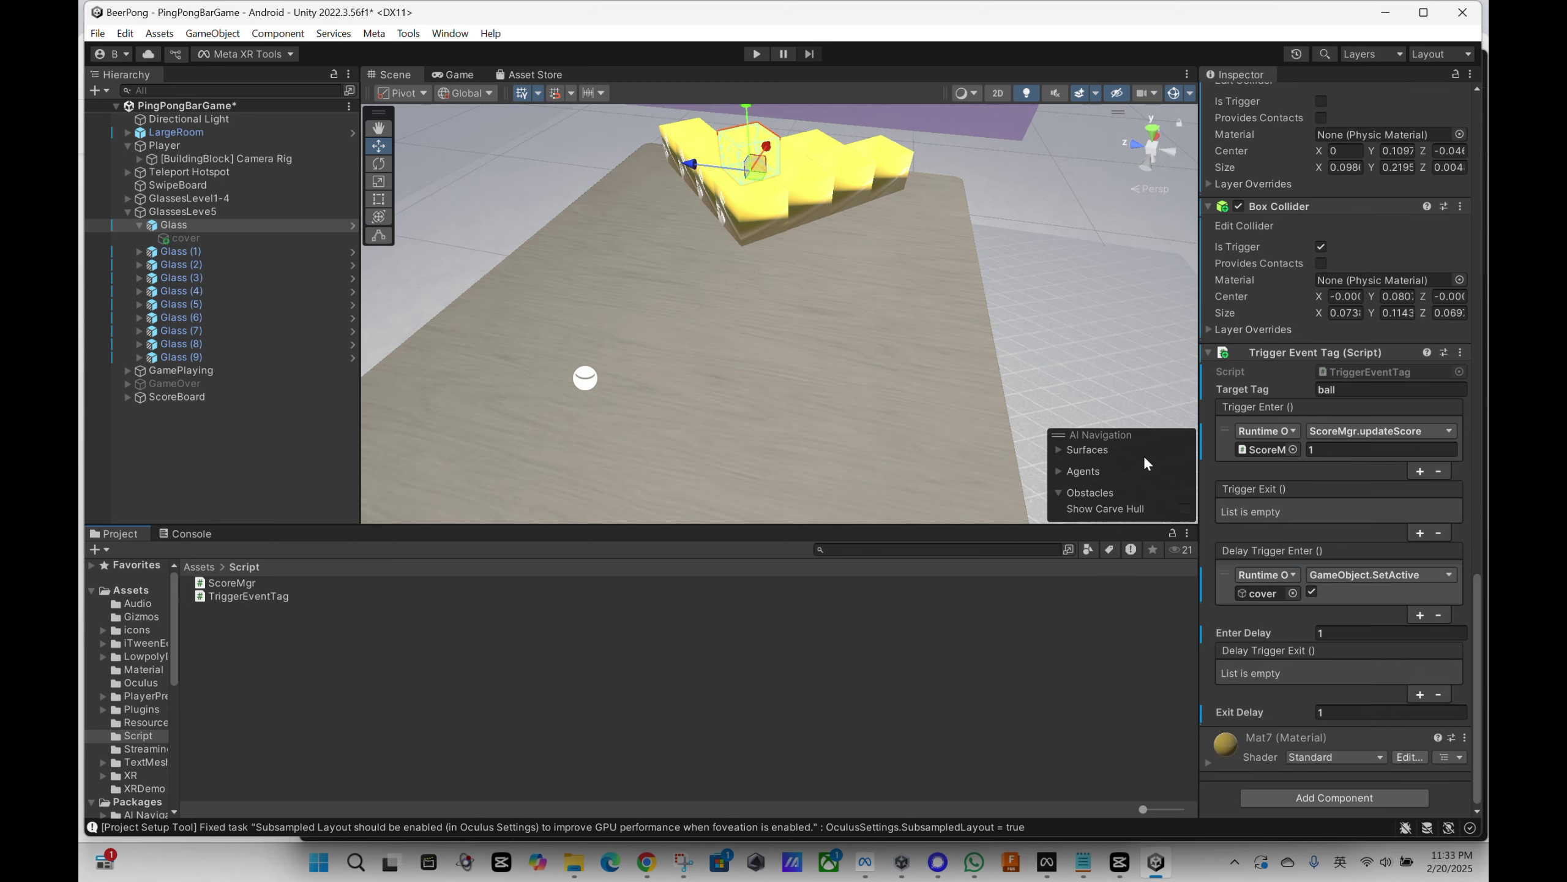
pyautogui.click(185, 237)
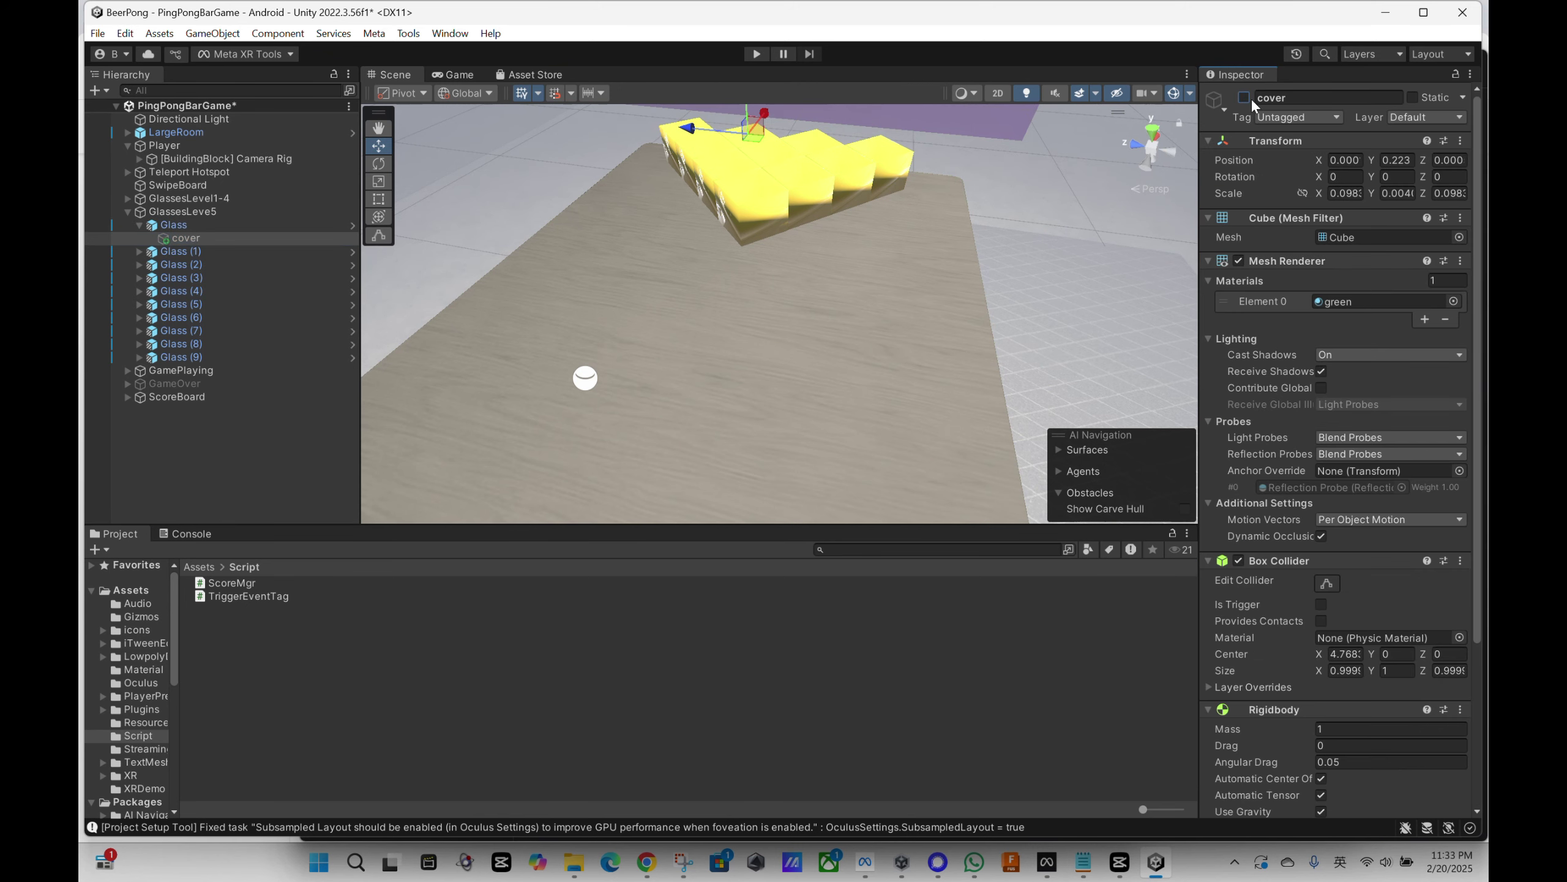
pyautogui.click(1243, 97)
# Deactivate the original GlassesLevel1-4 group
pyautogui.click(173, 225)
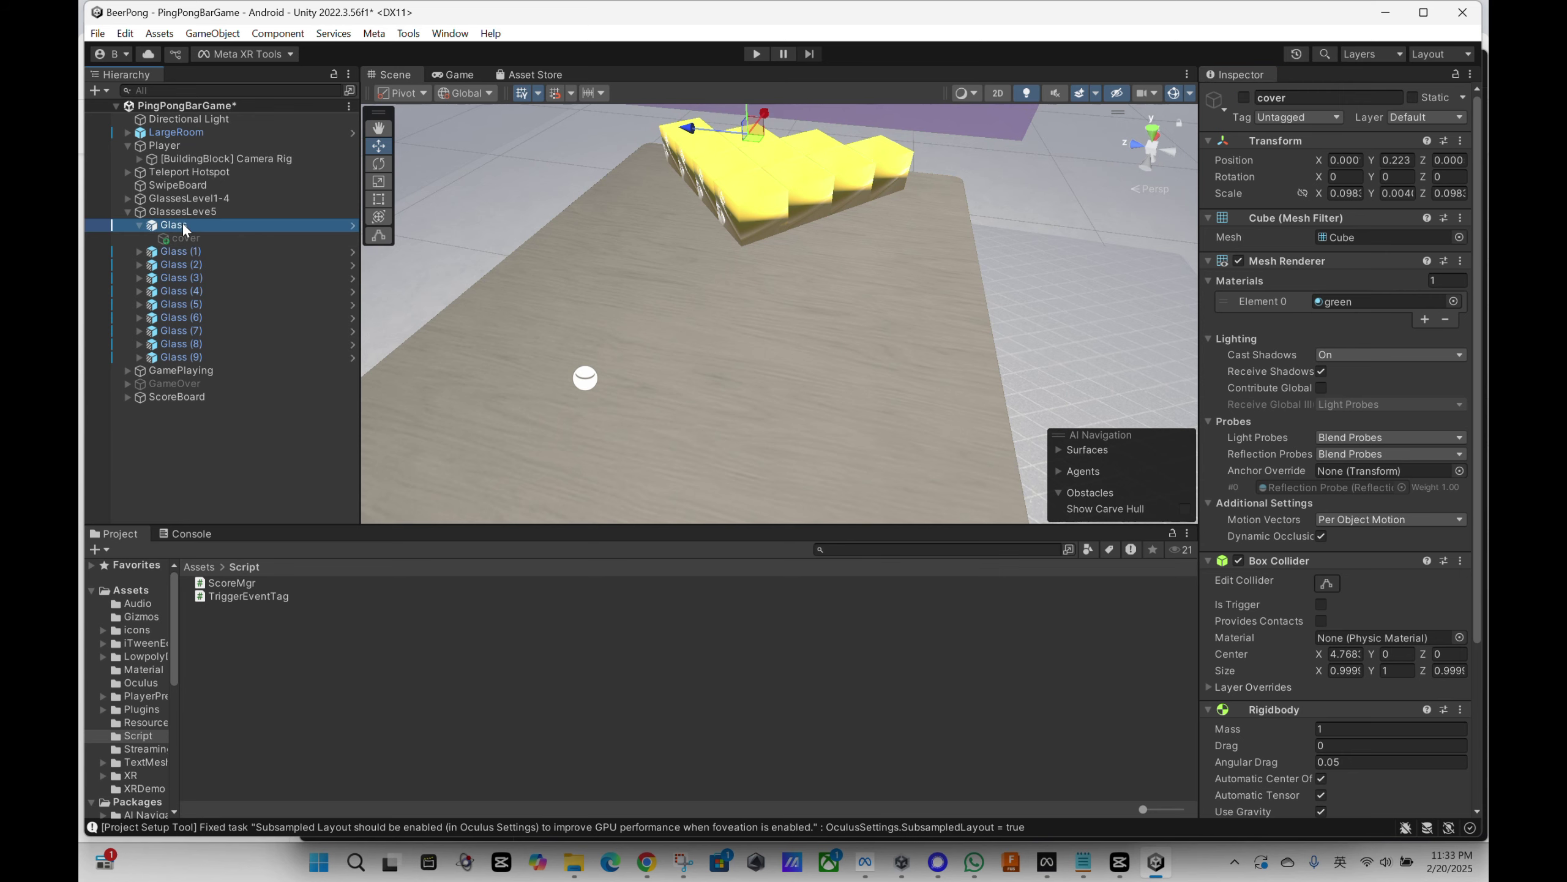
pyautogui.scroll(-10, 1460, 517)
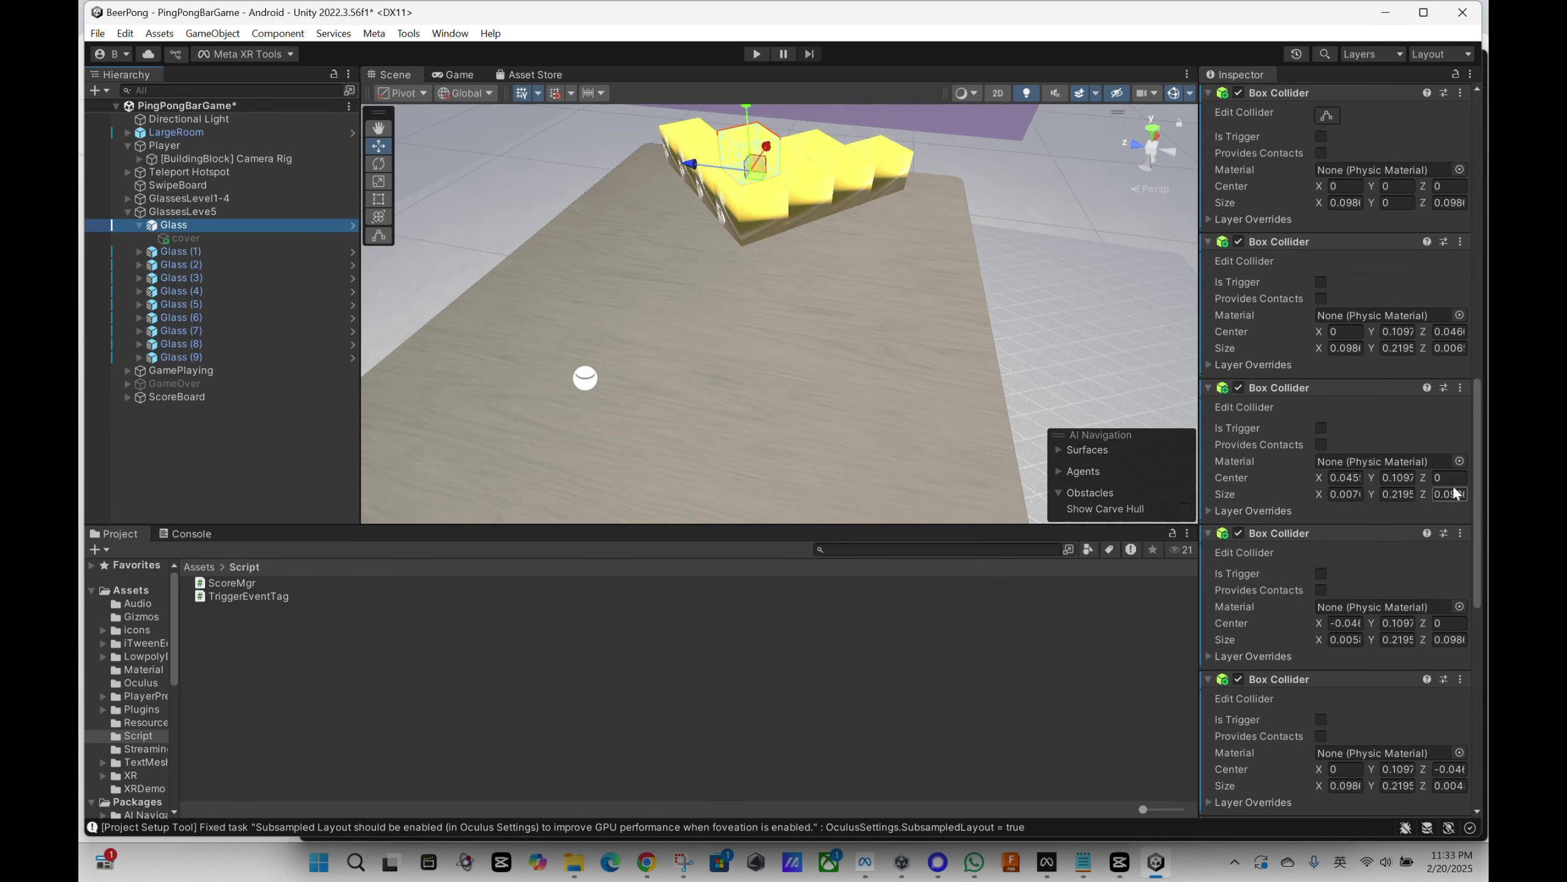
pyautogui.scroll(15, 1452, 485)
pyautogui.click(1243, 97)
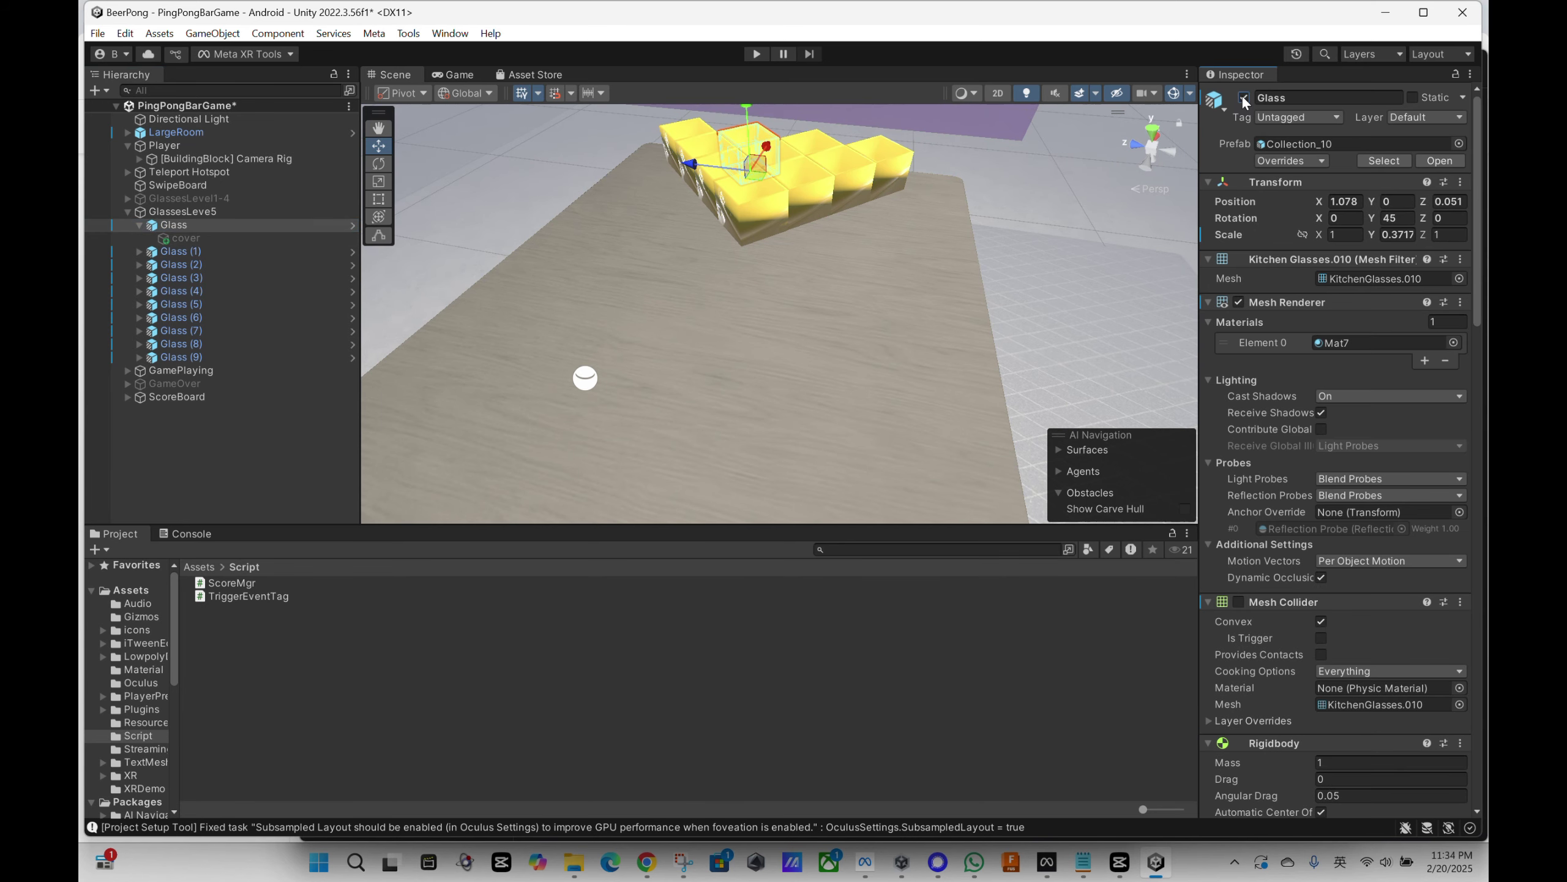
# Try hiding and reshowing the first glass and Glass (9) in the GlassesLeve5 group
pyautogui.click(1243, 97)
pyautogui.click(1243, 98)
pyautogui.click(1243, 97)
pyautogui.click(1242, 97)
pyautogui.click(1243, 98)
pyautogui.click(199, 358)
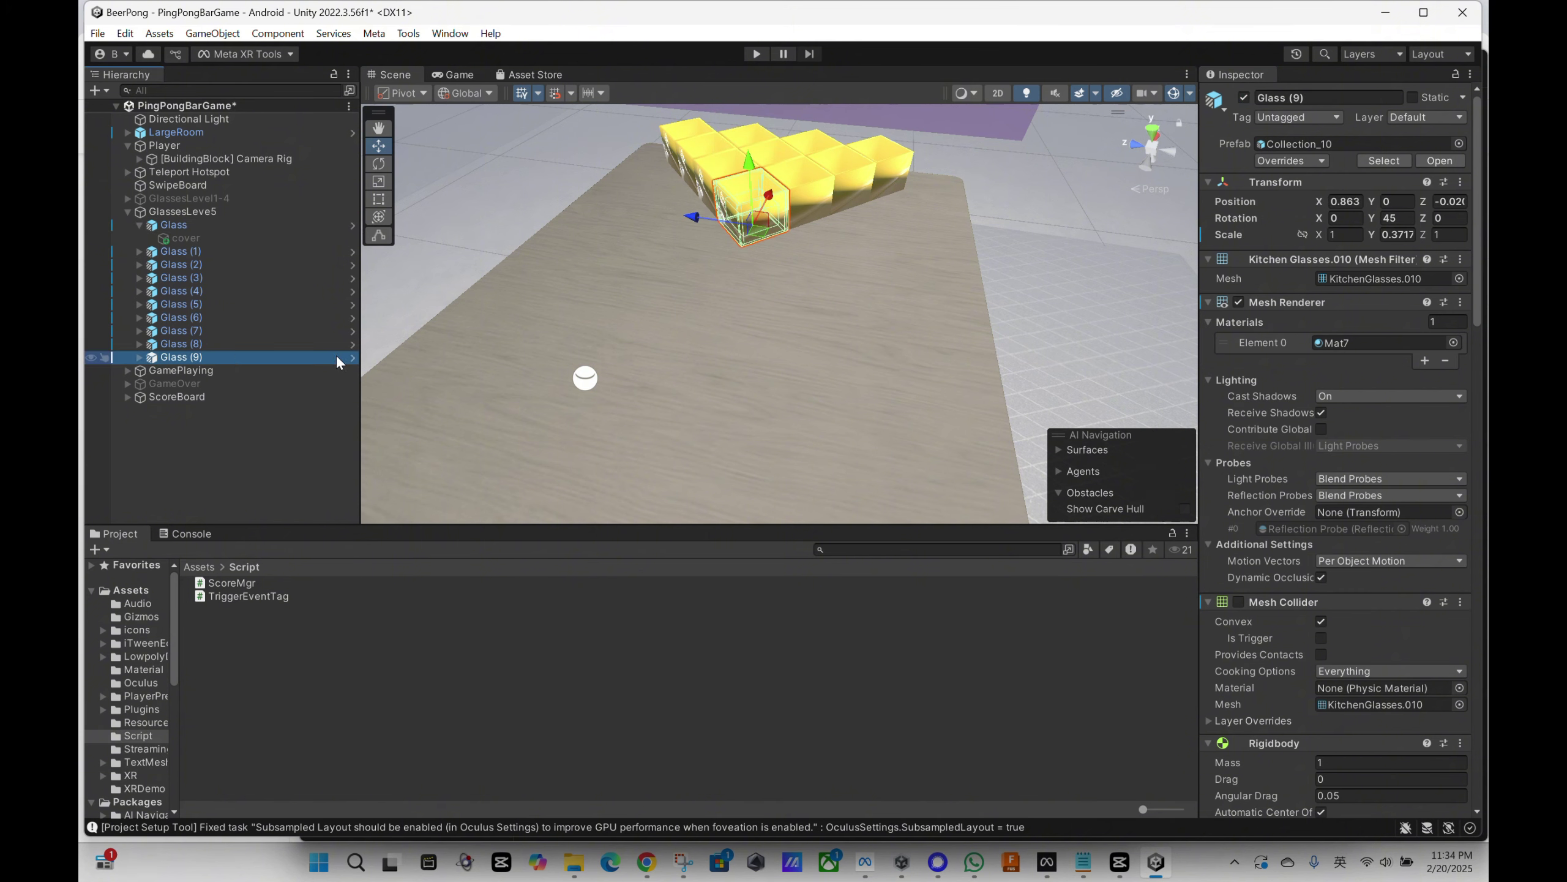
pyautogui.click(1242, 98)
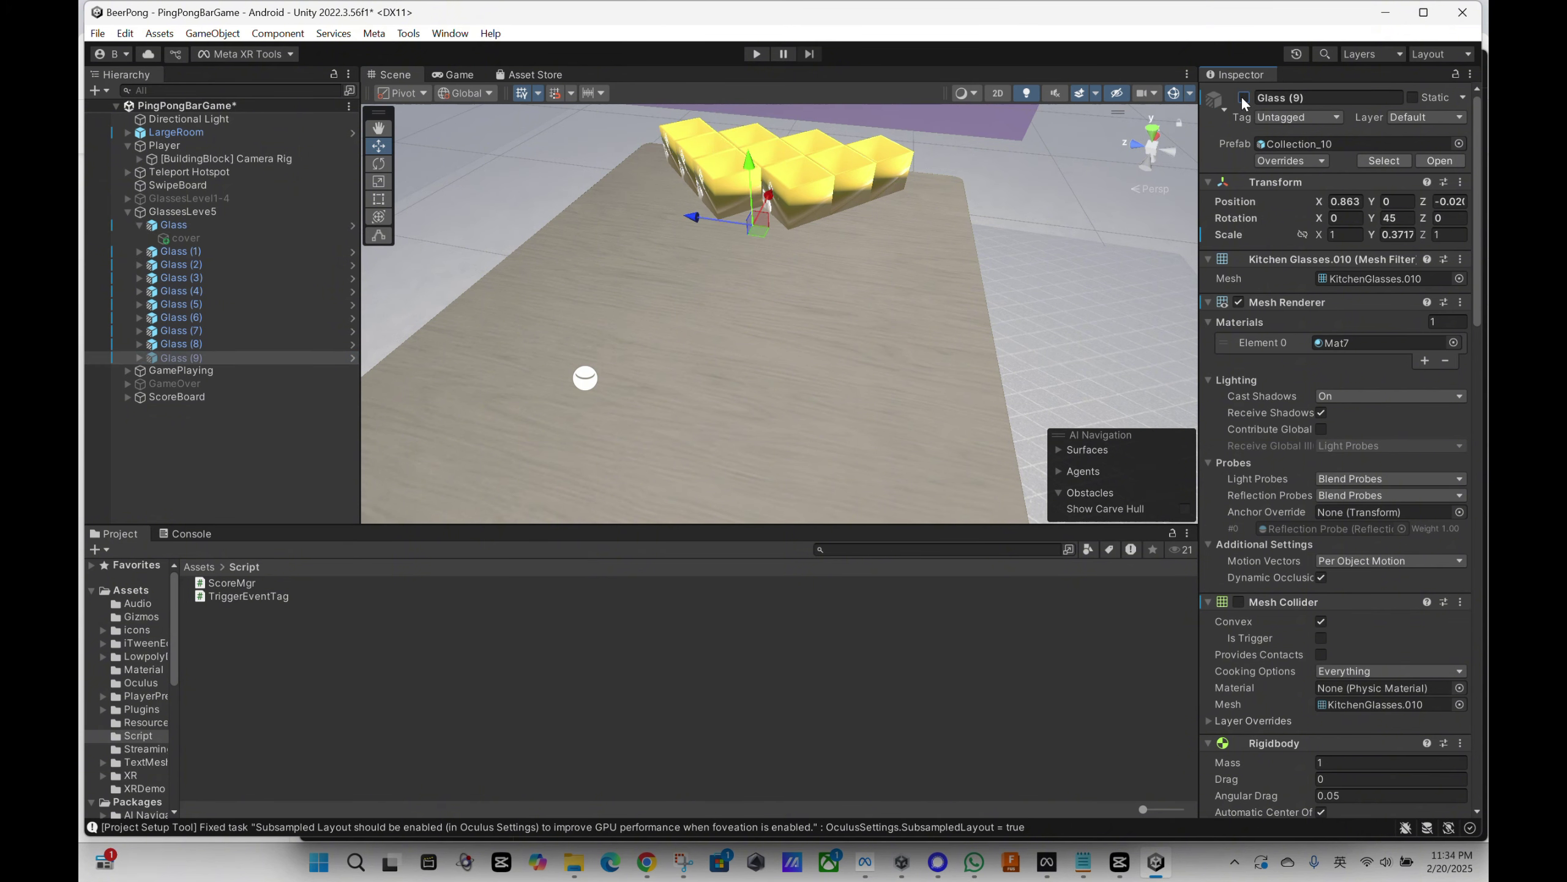
pyautogui.click(1242, 97)
pyautogui.click(1243, 98)
pyautogui.click(1243, 98)
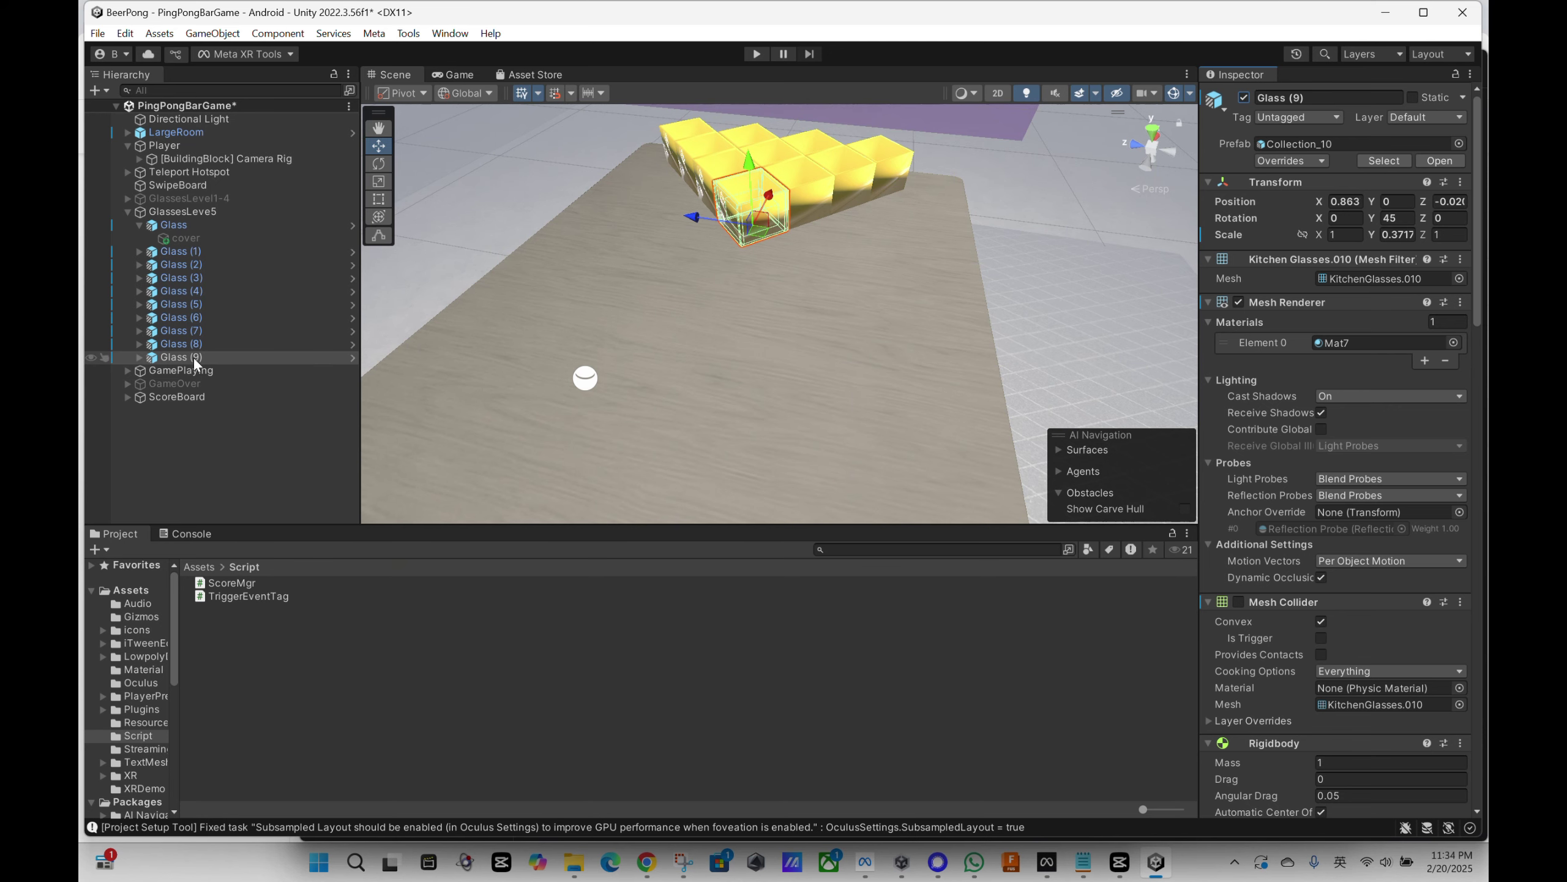
# Make Glass (9)'s Delay Trigger Enter event target Glass (9) itself, calling GameObject.SetActive with its value unchecked
pyautogui.scroll(-3, 1417, 390)
pyautogui.scroll(-15, 1415, 387)
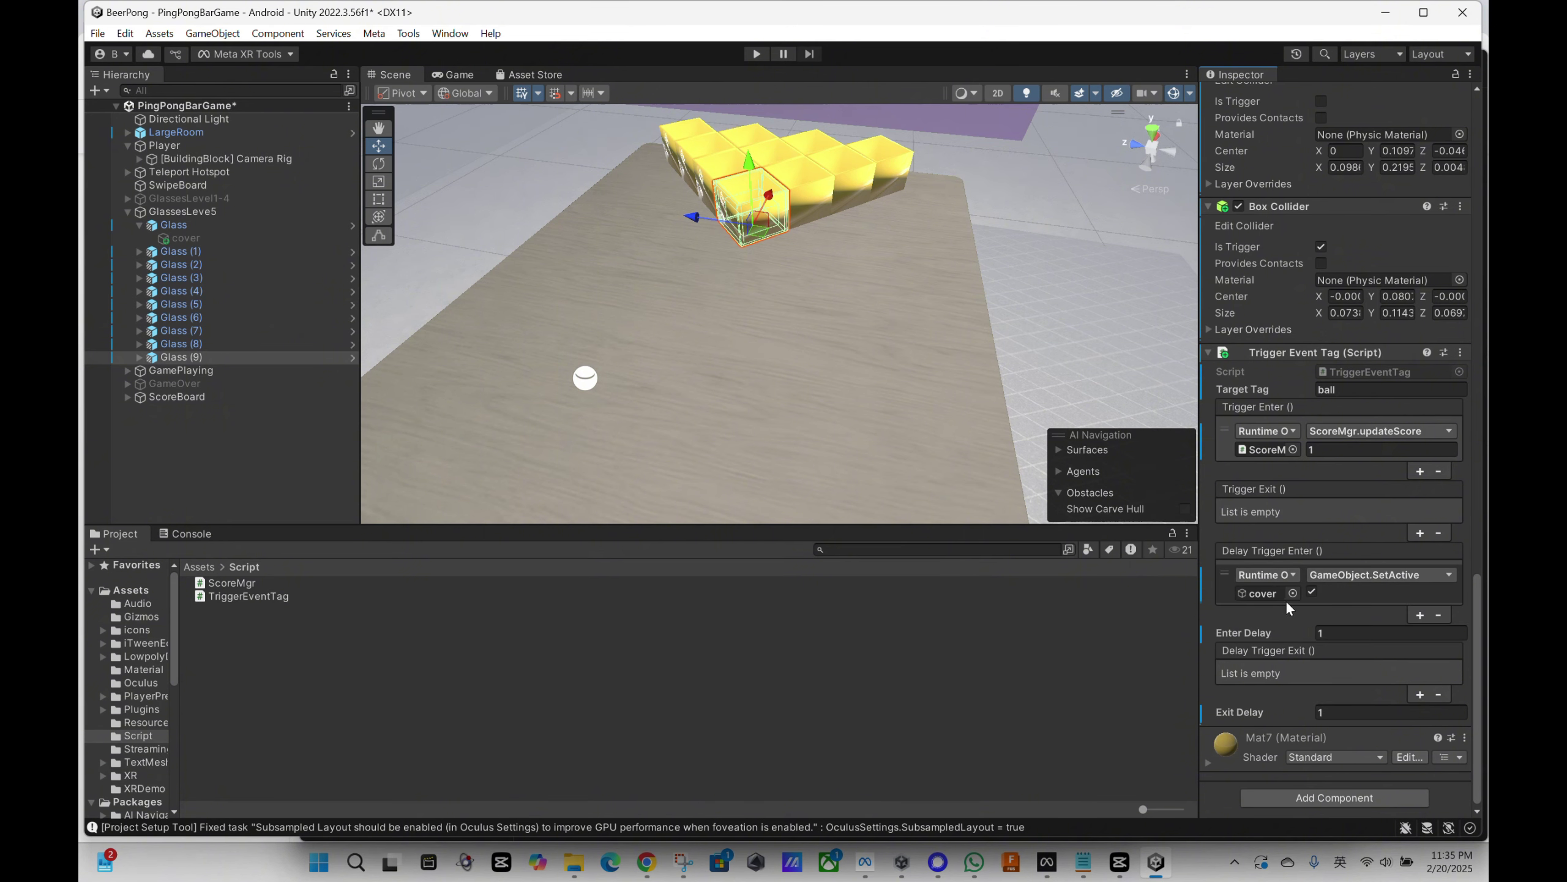
pyautogui.click(1311, 593)
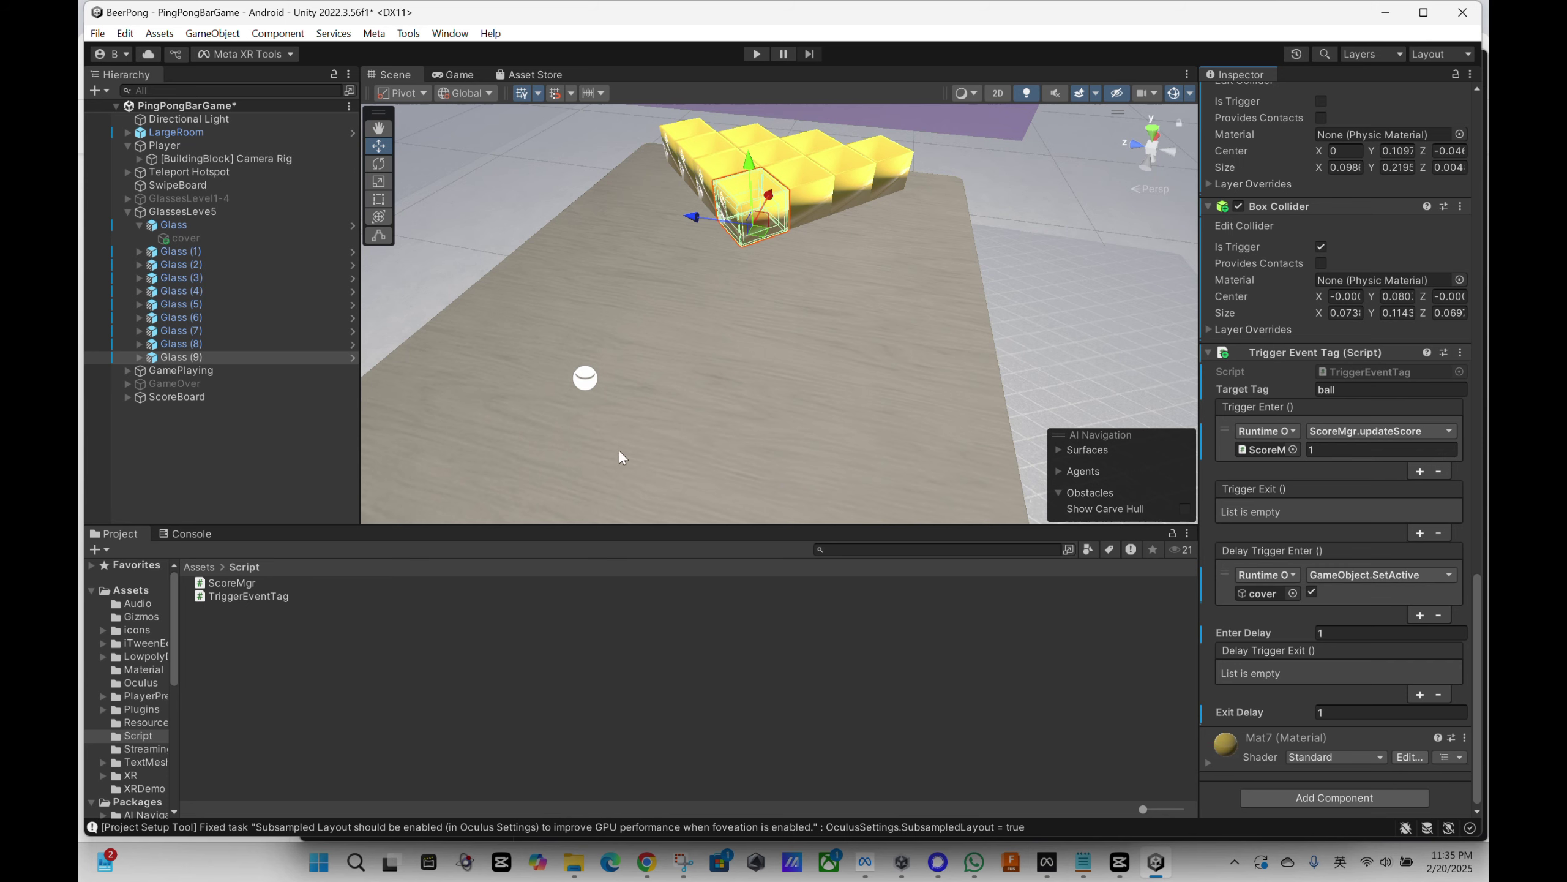
pyautogui.moveTo(286, 353); pyautogui.dragTo(1266, 593)
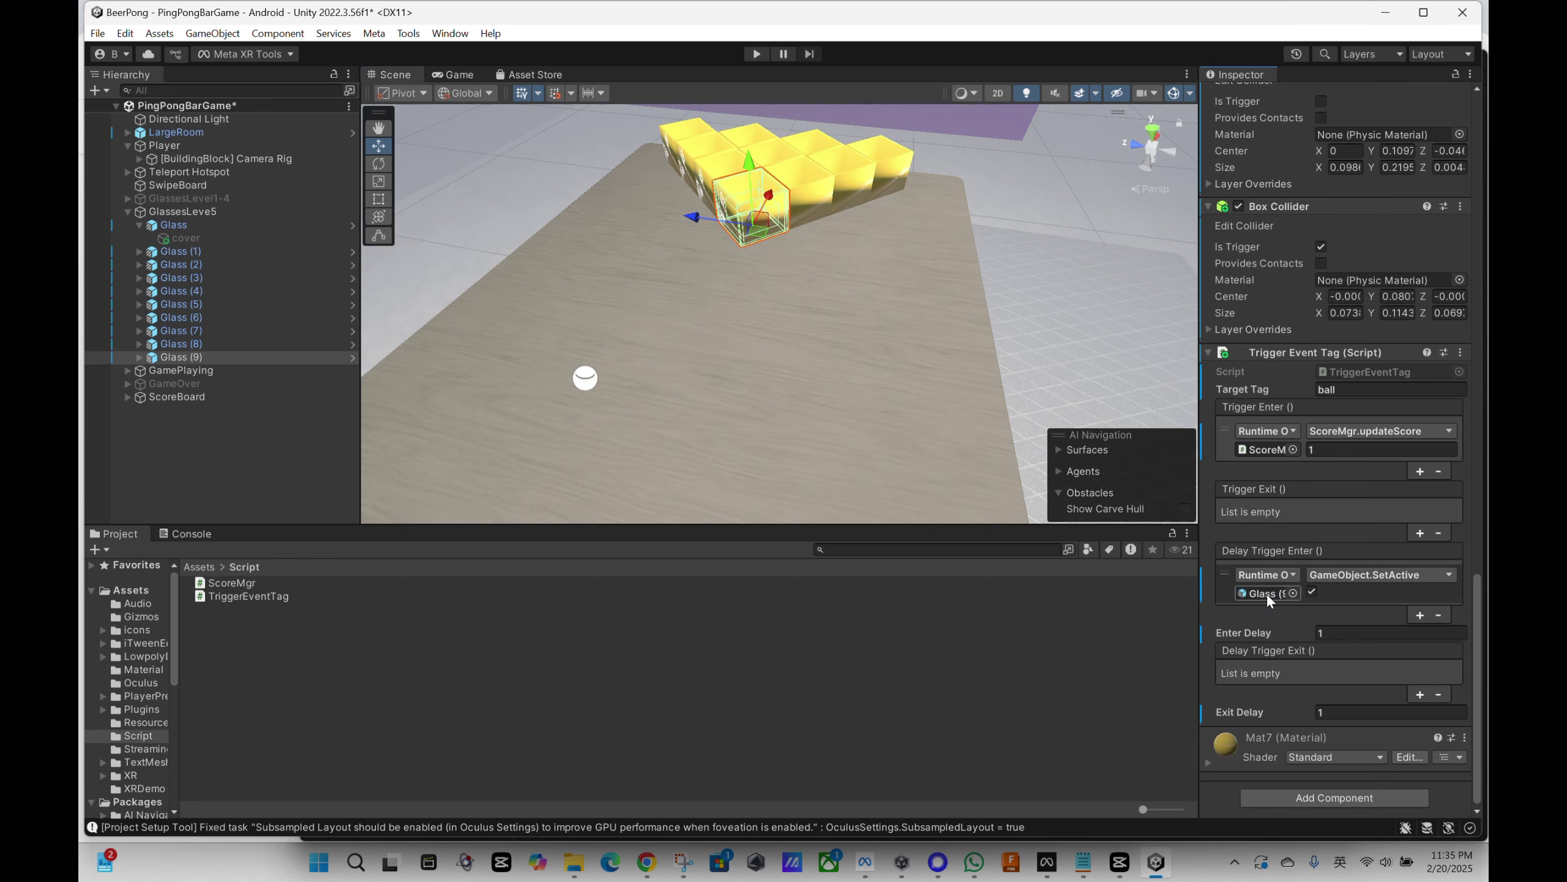
pyautogui.click(1273, 591)
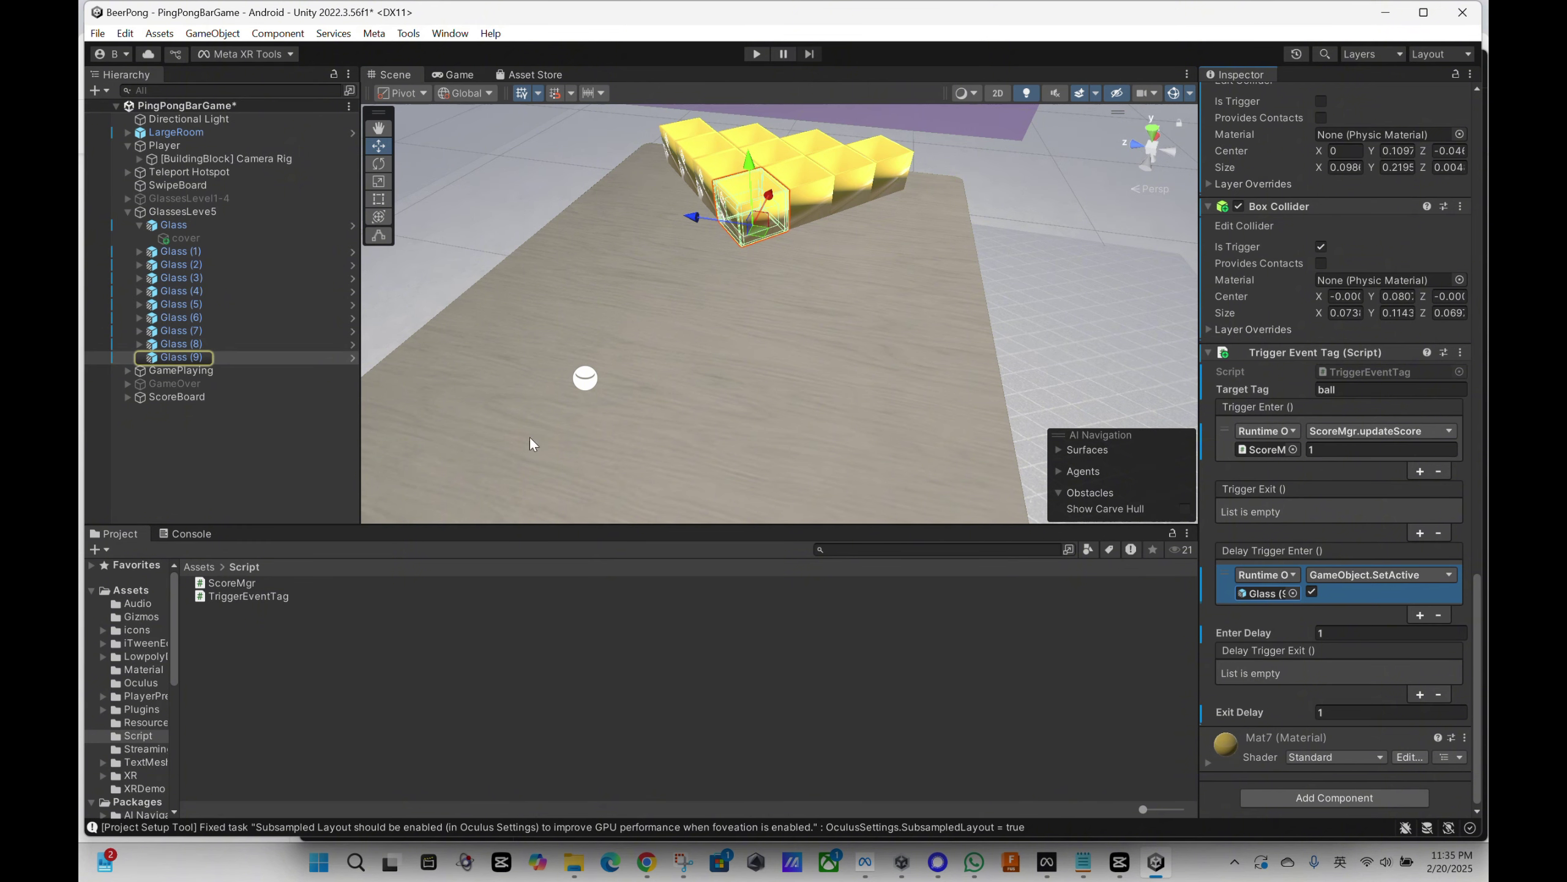
pyautogui.click(1363, 575)
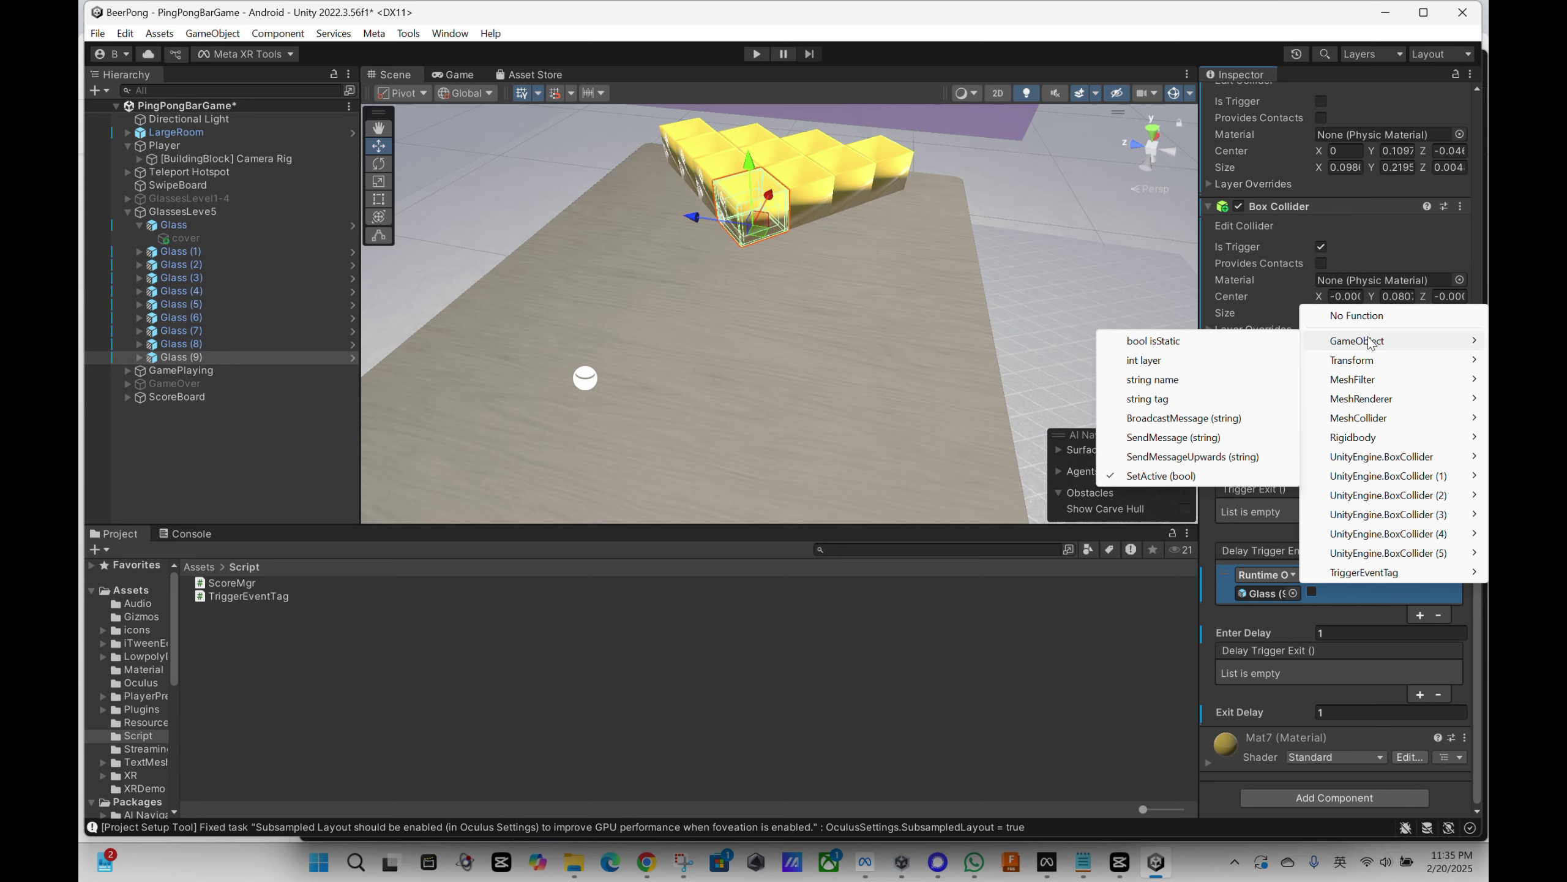
pyautogui.click(1171, 476)
pyautogui.click(1310, 593)
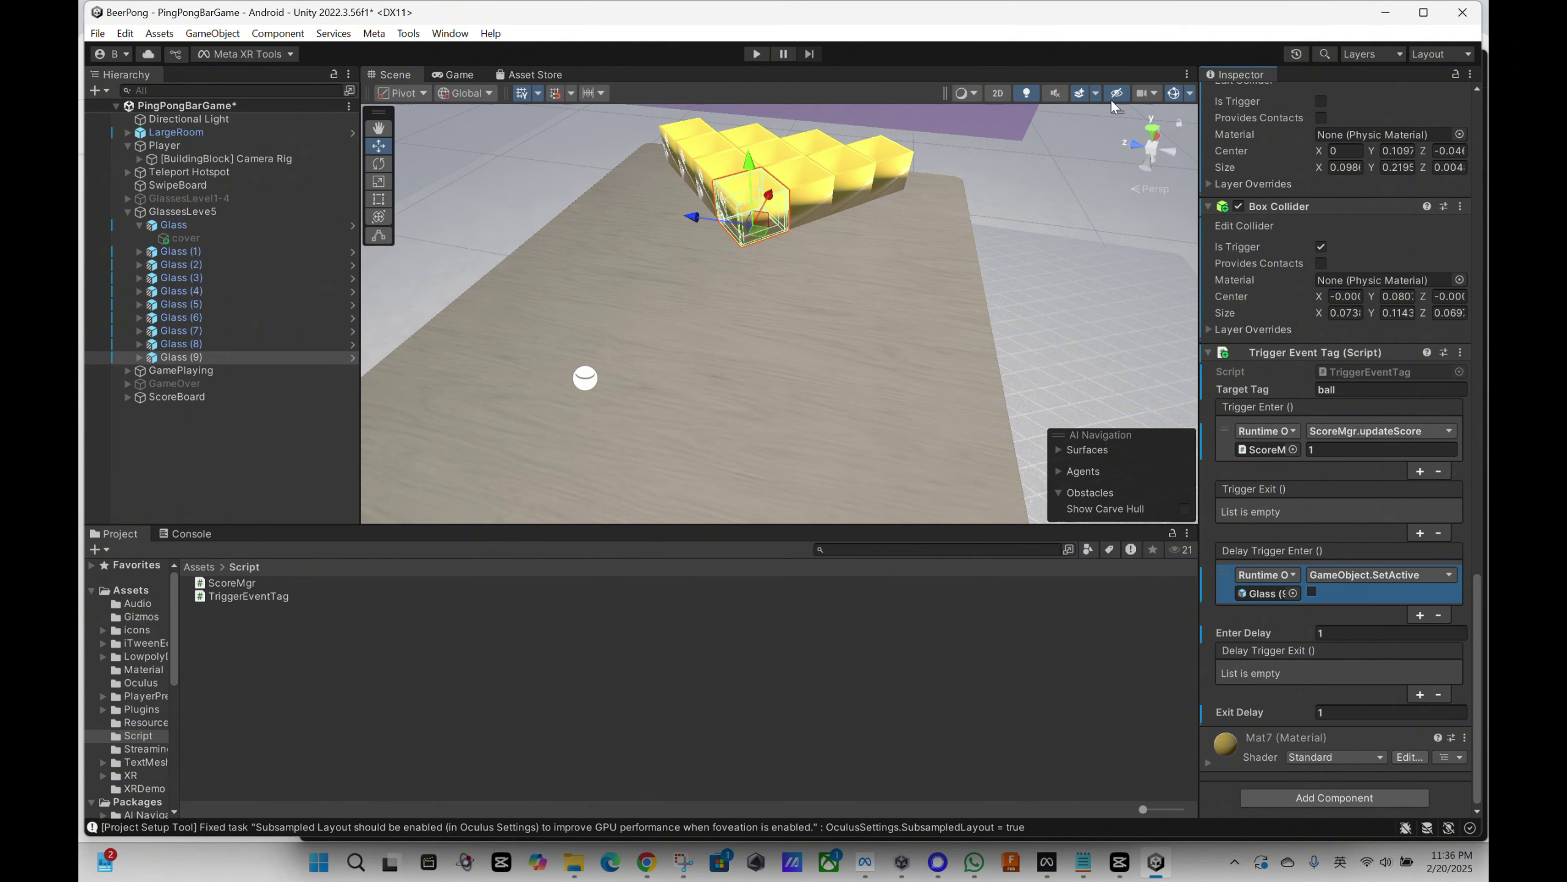
# Switch Glass (9) off and back on, and return to its Trigger Event Tag settings
pyautogui.scroll(15, 1309, 164)
pyautogui.click(1244, 98)
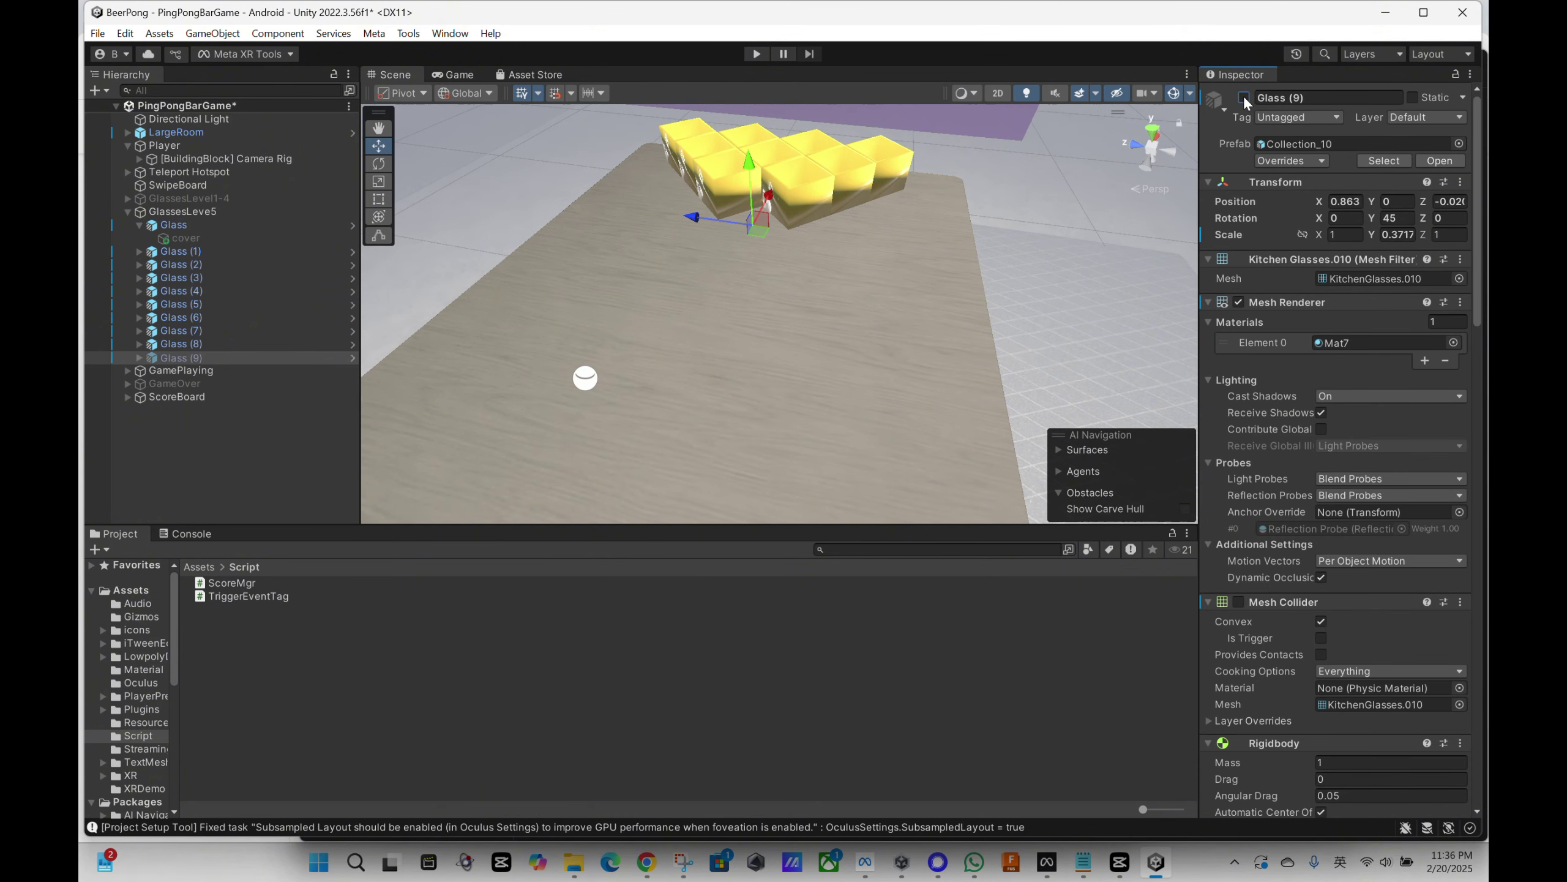
pyautogui.click(1244, 97)
pyautogui.scroll(-15, 1396, 433)
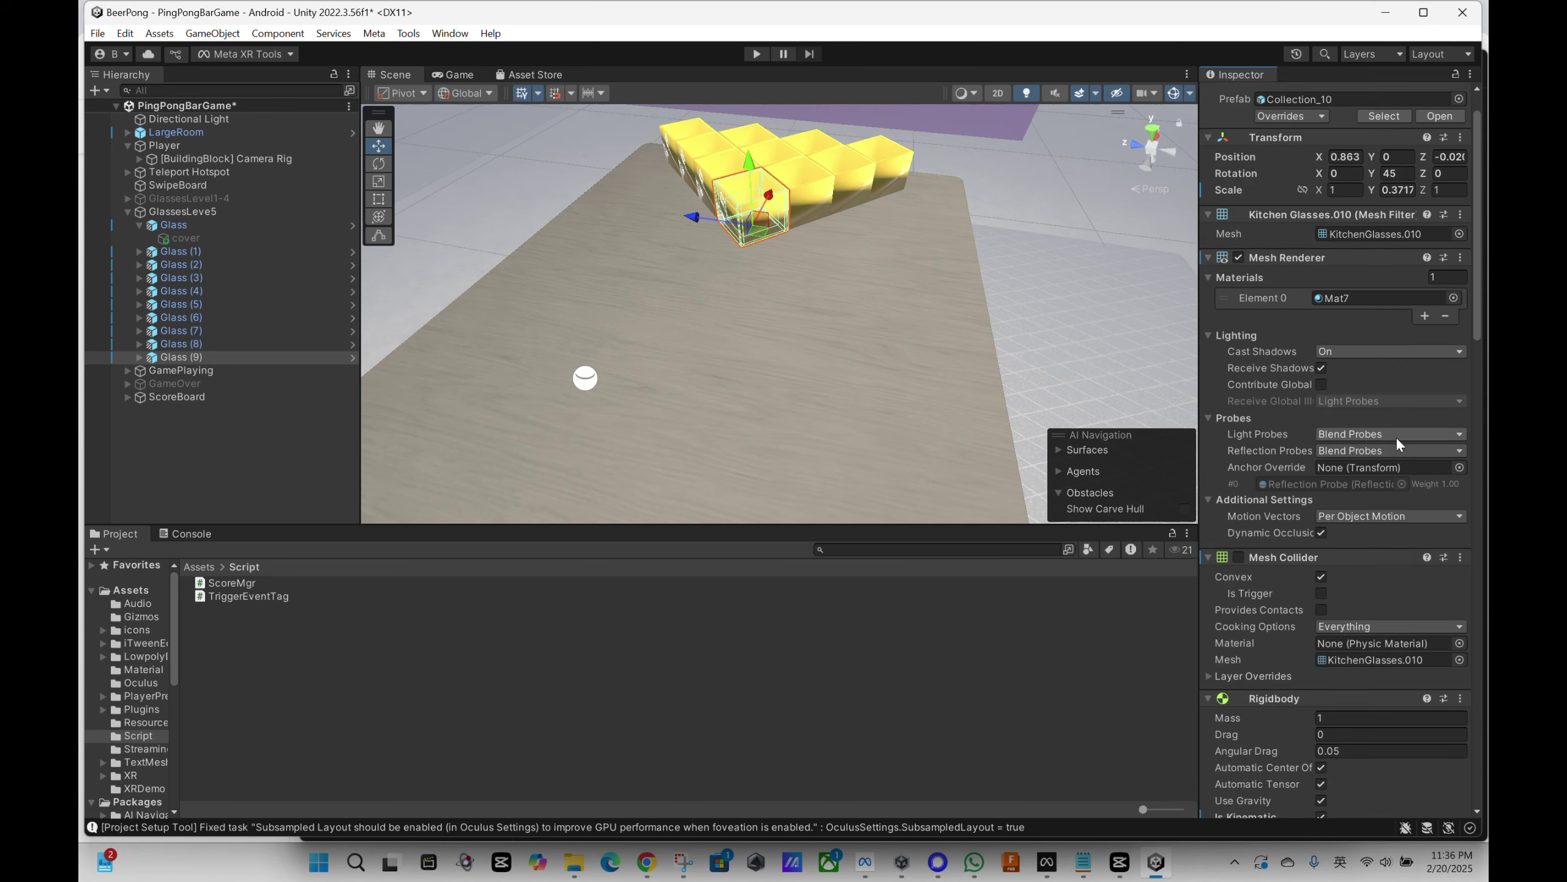
pyautogui.scroll(-10, 1396, 433)
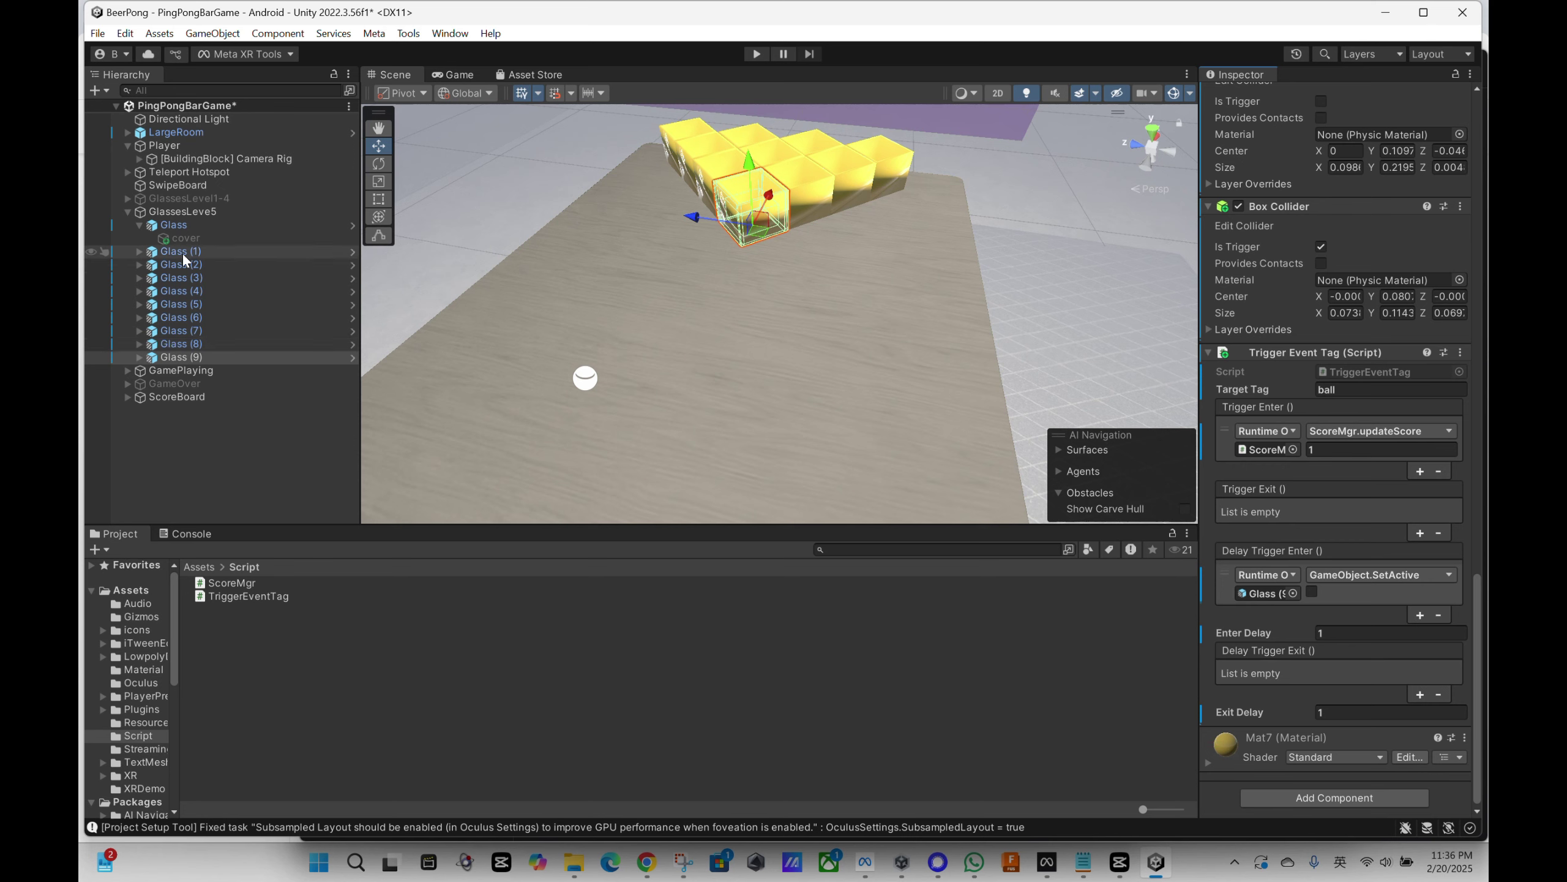
pyautogui.click(1385, 606)
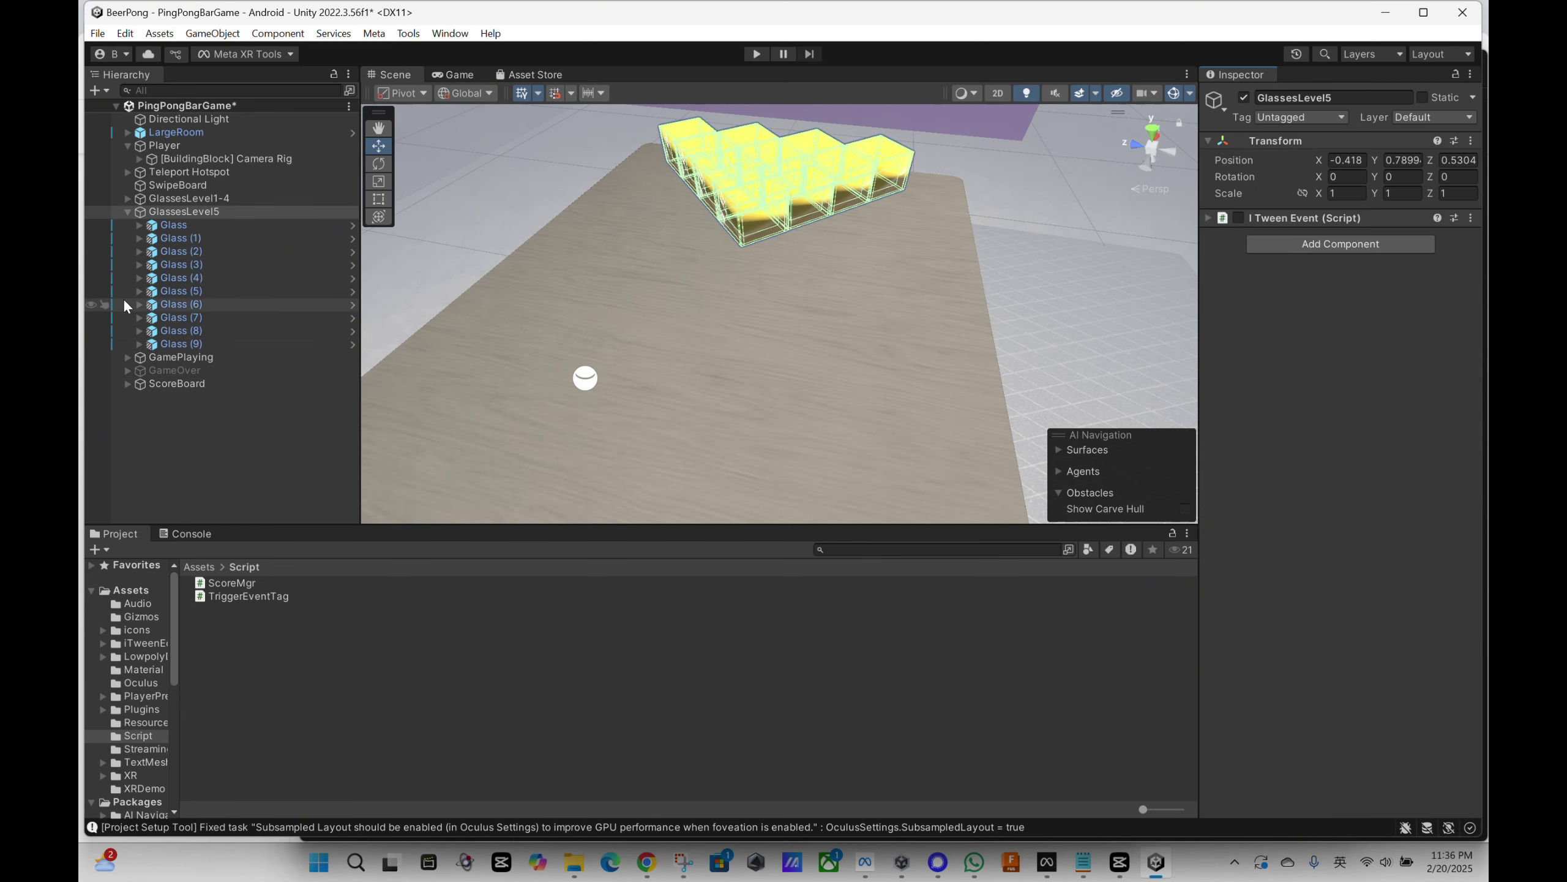
# Check the Delay Trigger Enter event target of every glass in GlassesLevel5, from Glass through Glass (9)
pyautogui.click(177, 226)
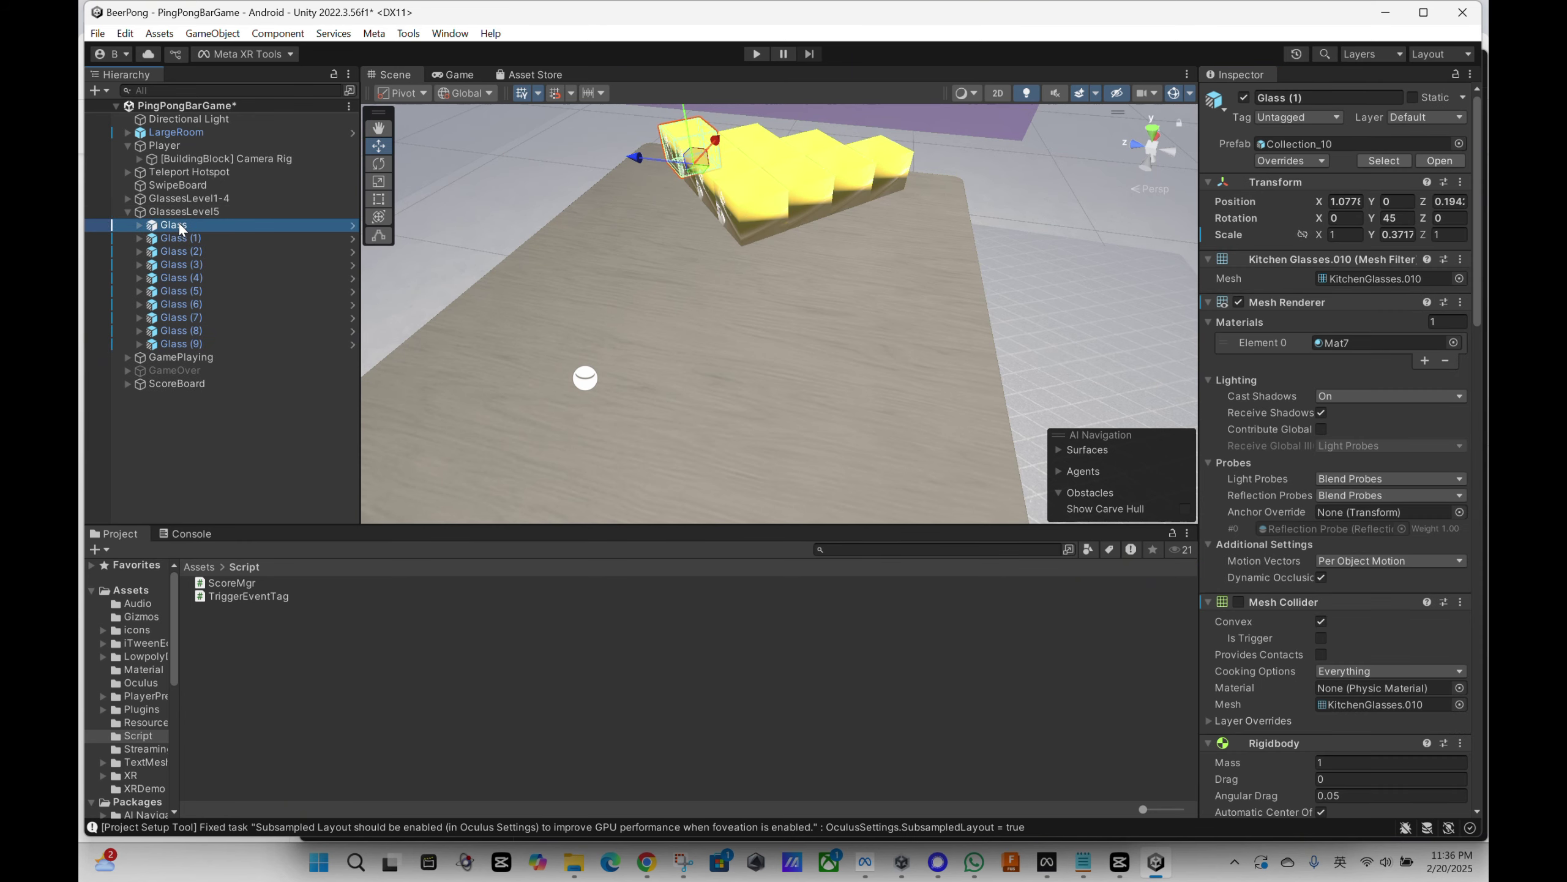
pyautogui.scroll(-10, 1357, 537)
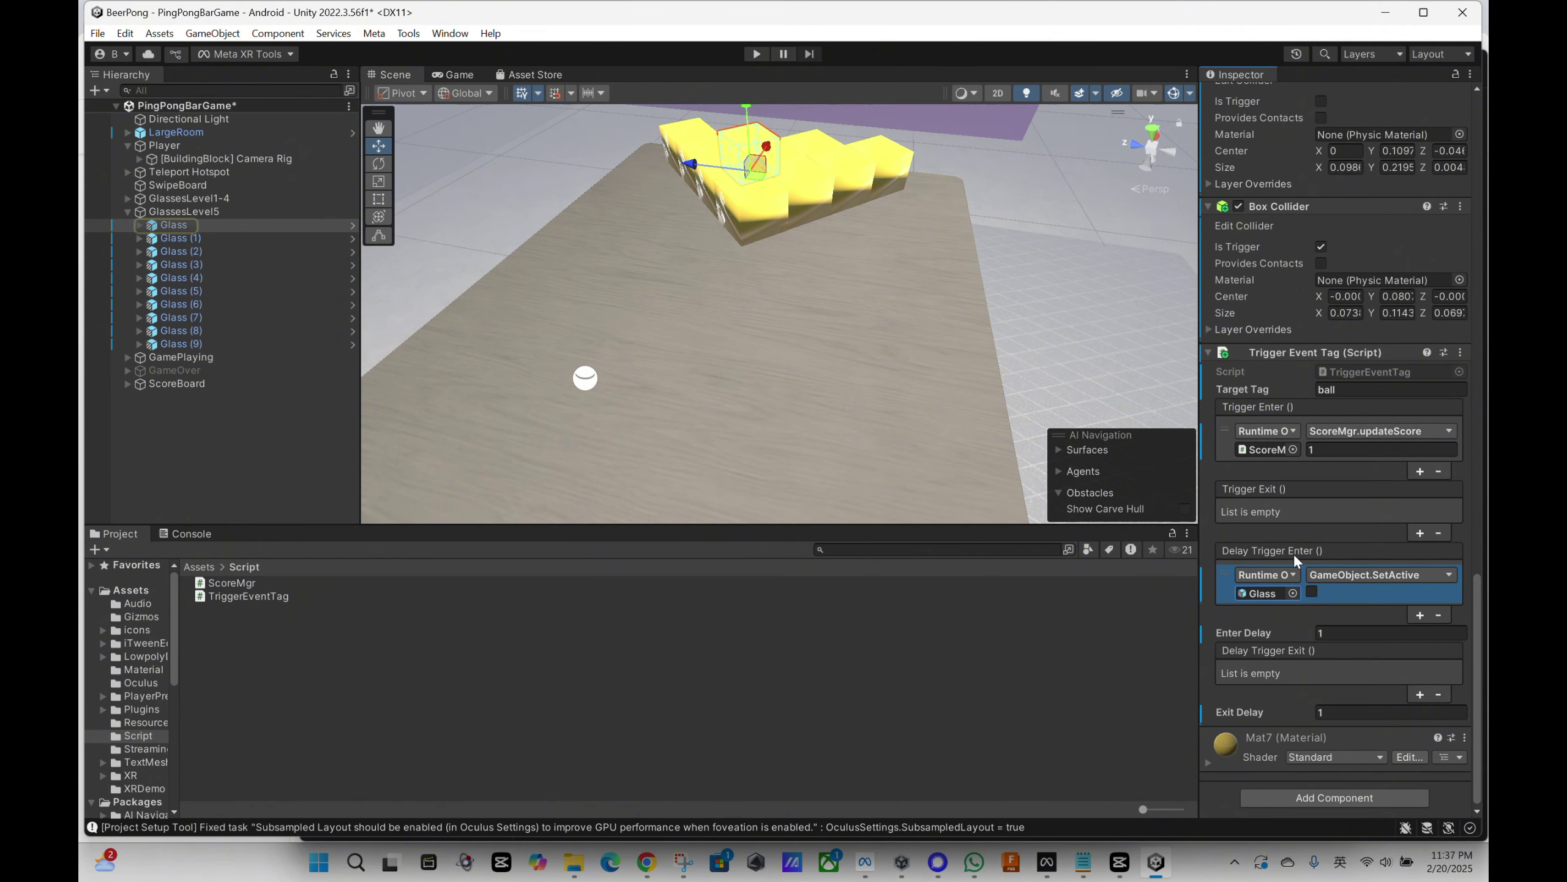
pyautogui.click(1271, 595)
pyautogui.click(197, 238)
pyautogui.click(199, 250)
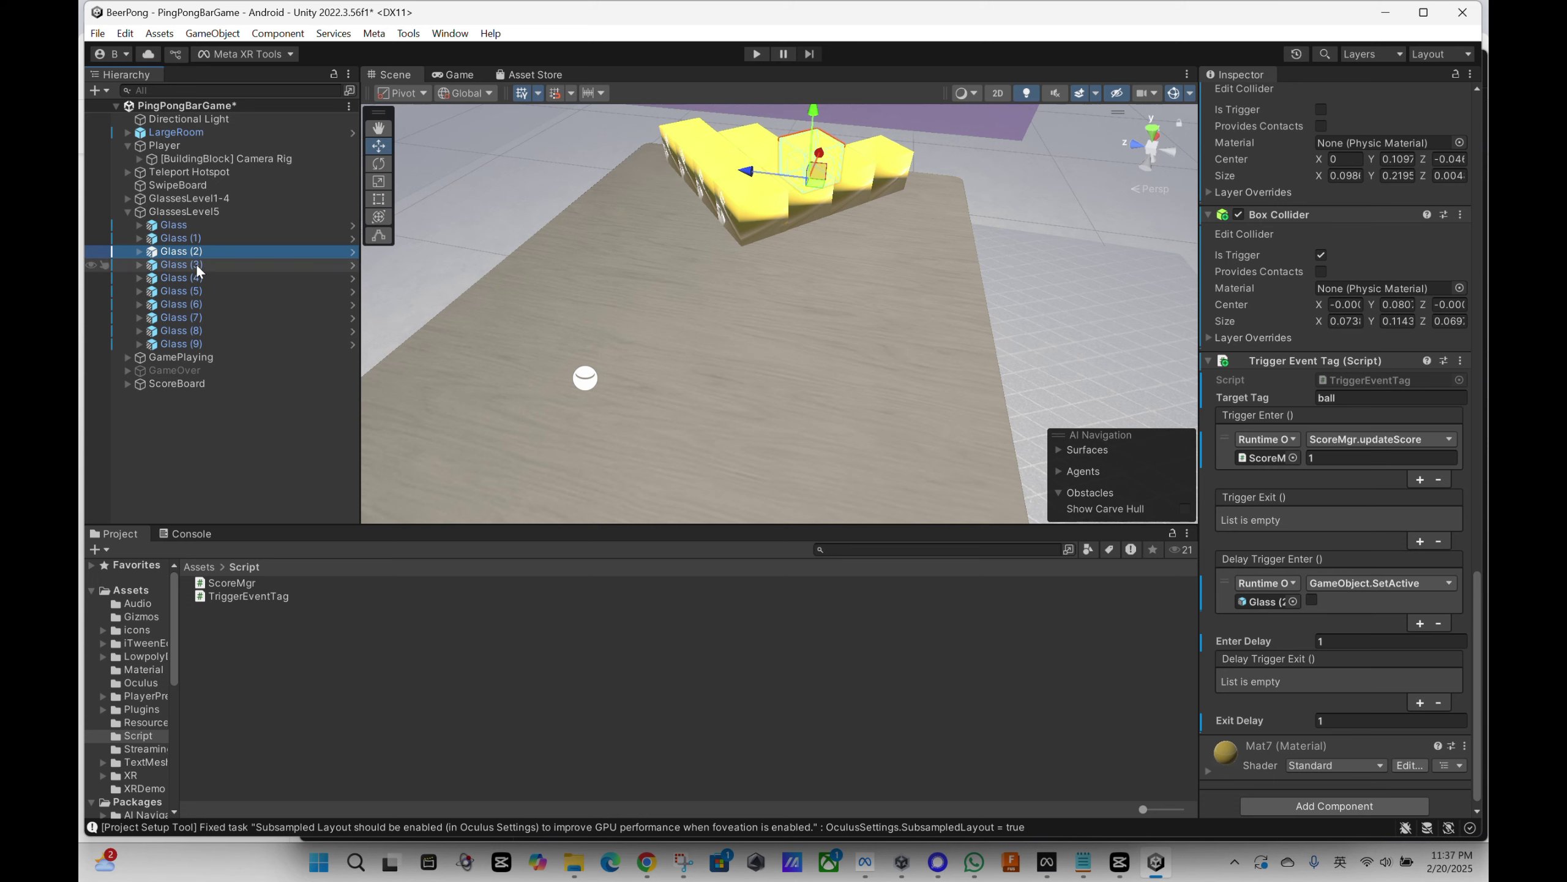
pyautogui.click(196, 264)
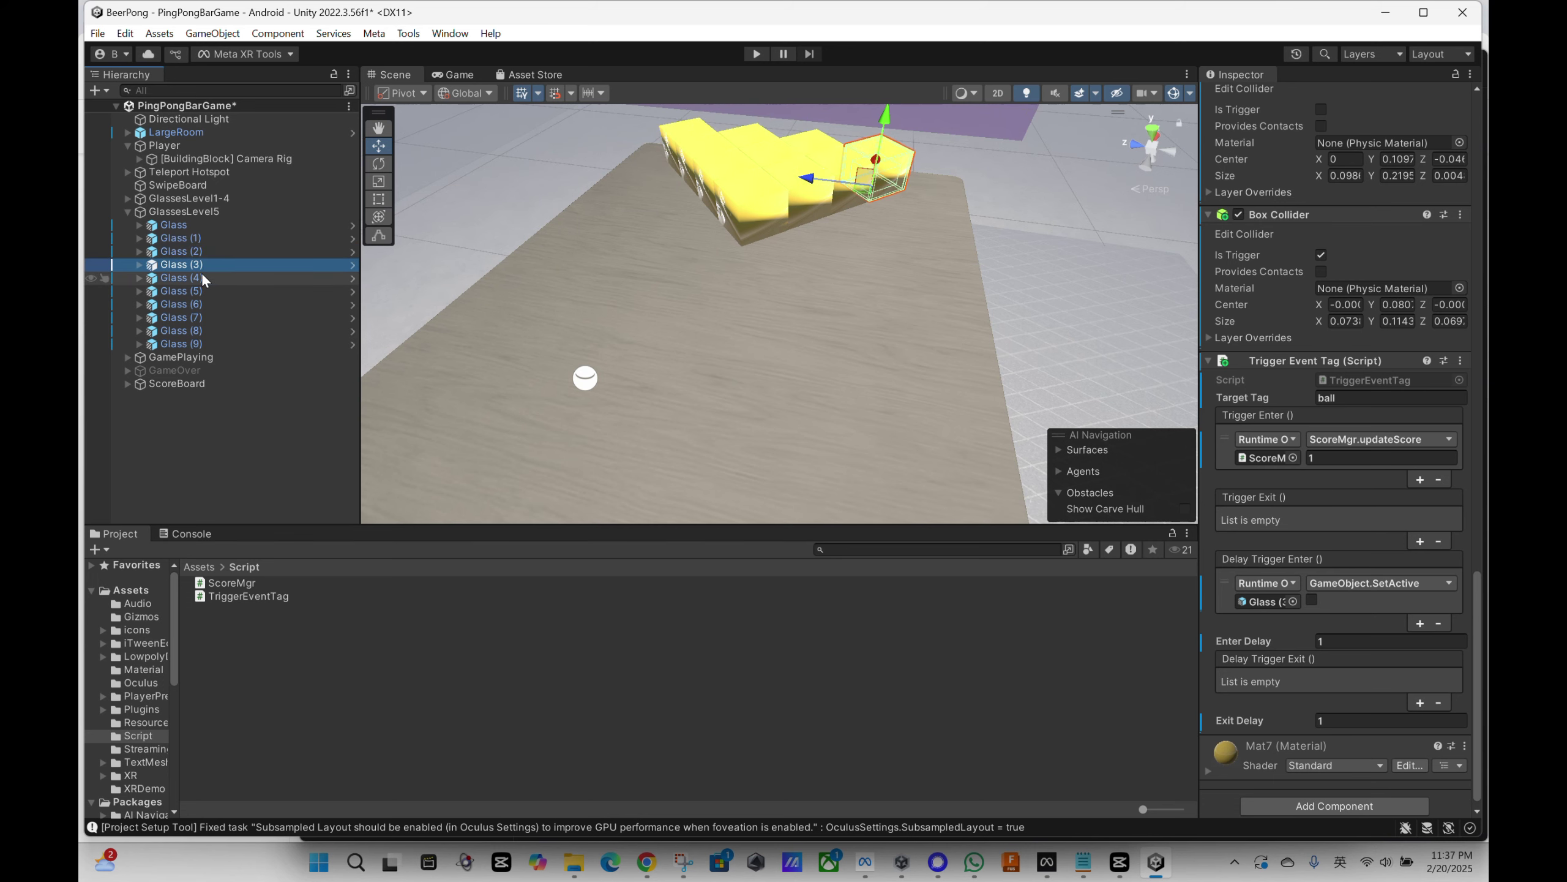
pyautogui.click(200, 277)
pyautogui.click(197, 291)
pyautogui.click(197, 305)
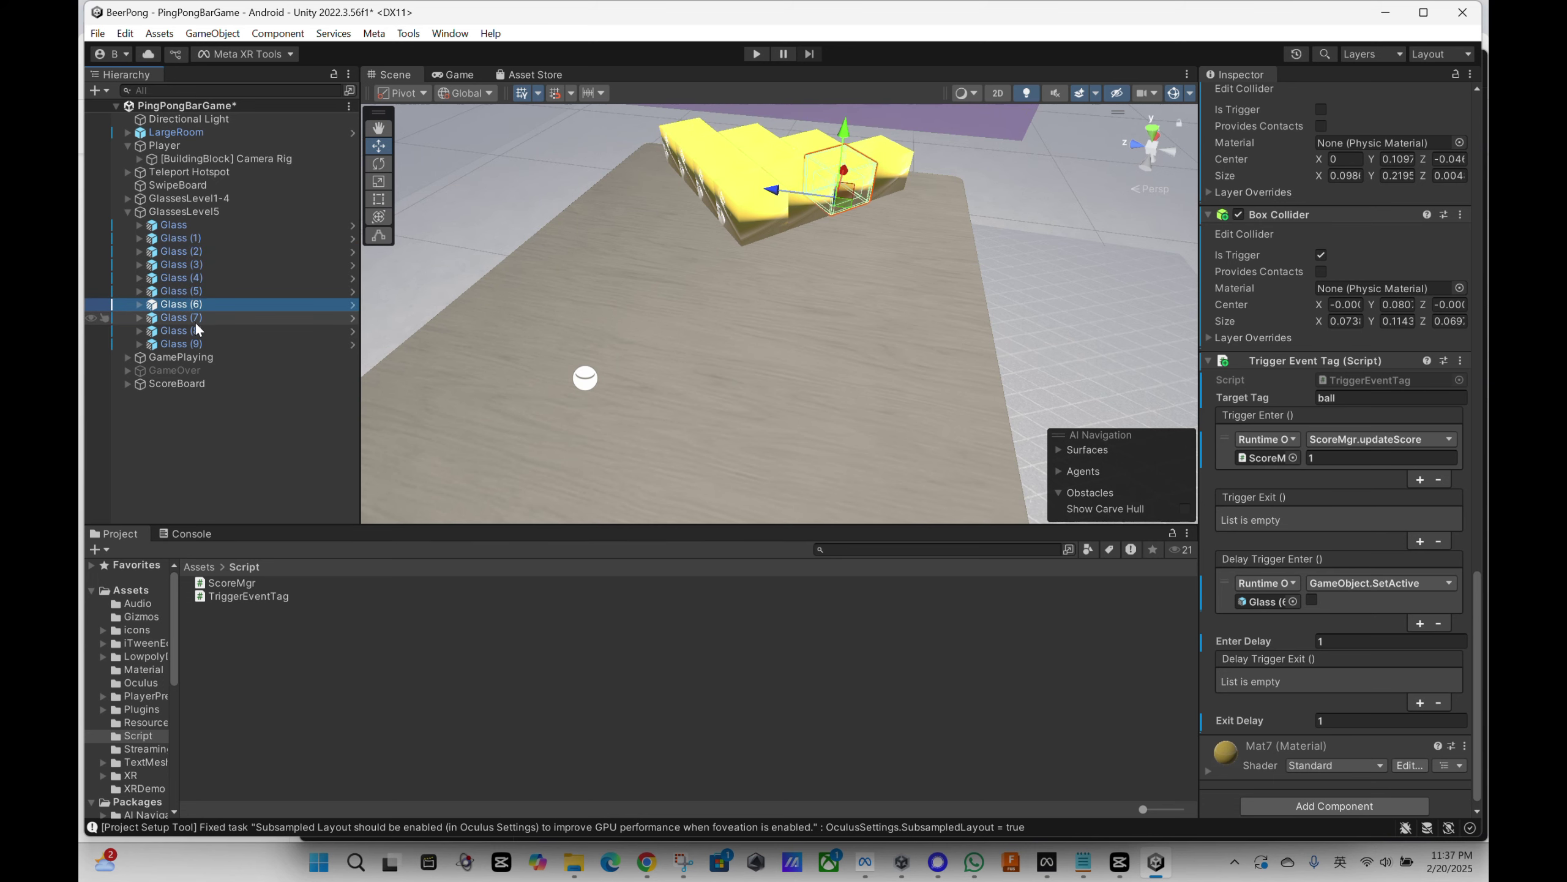
pyautogui.click(195, 318)
pyautogui.click(198, 331)
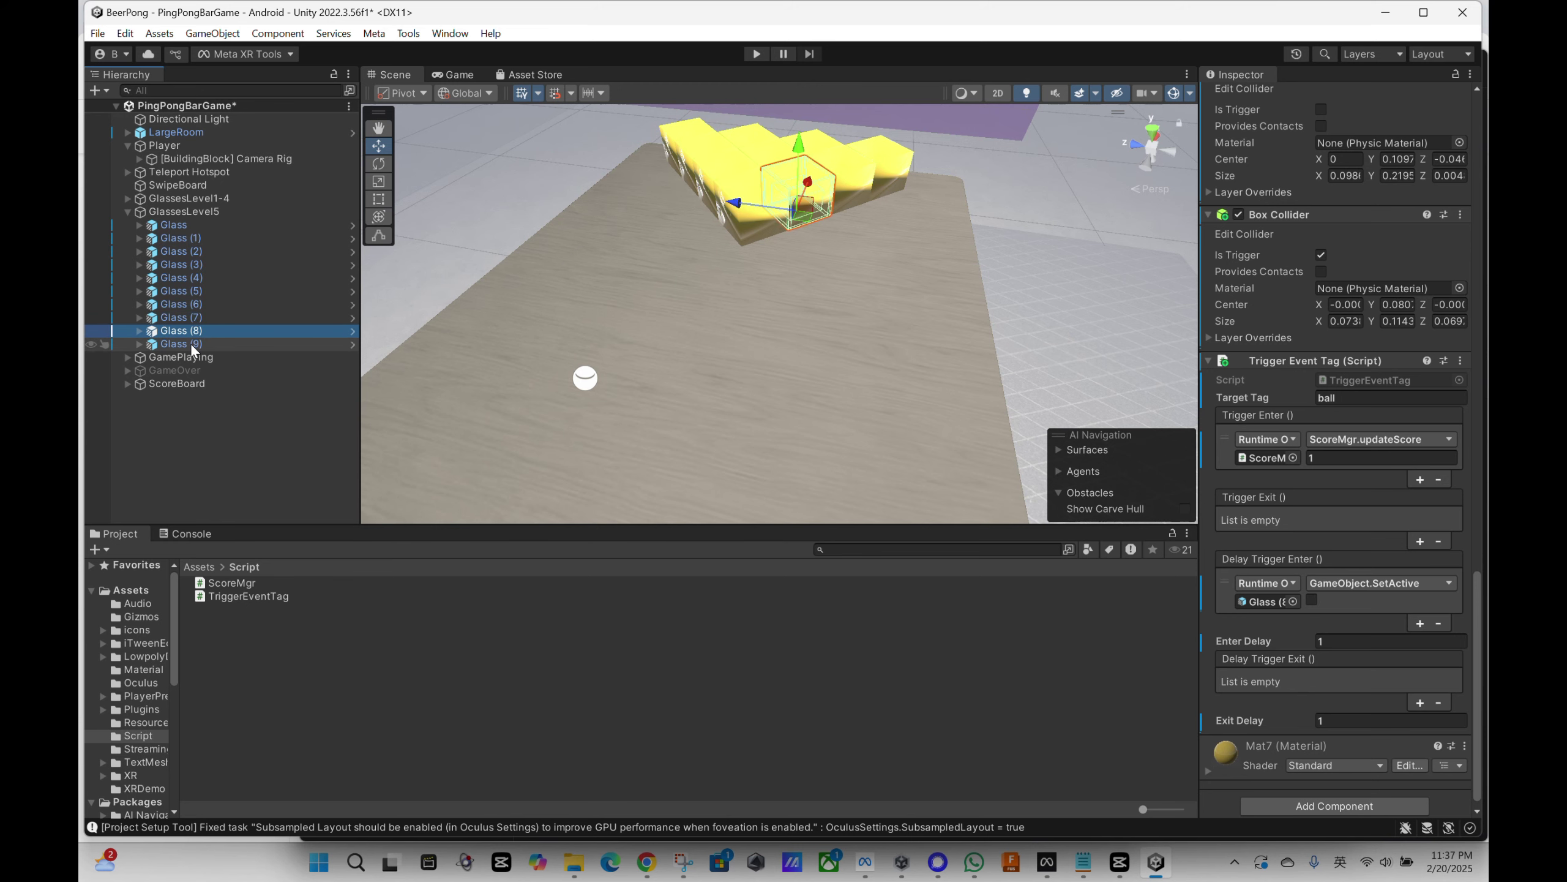
pyautogui.click(191, 344)
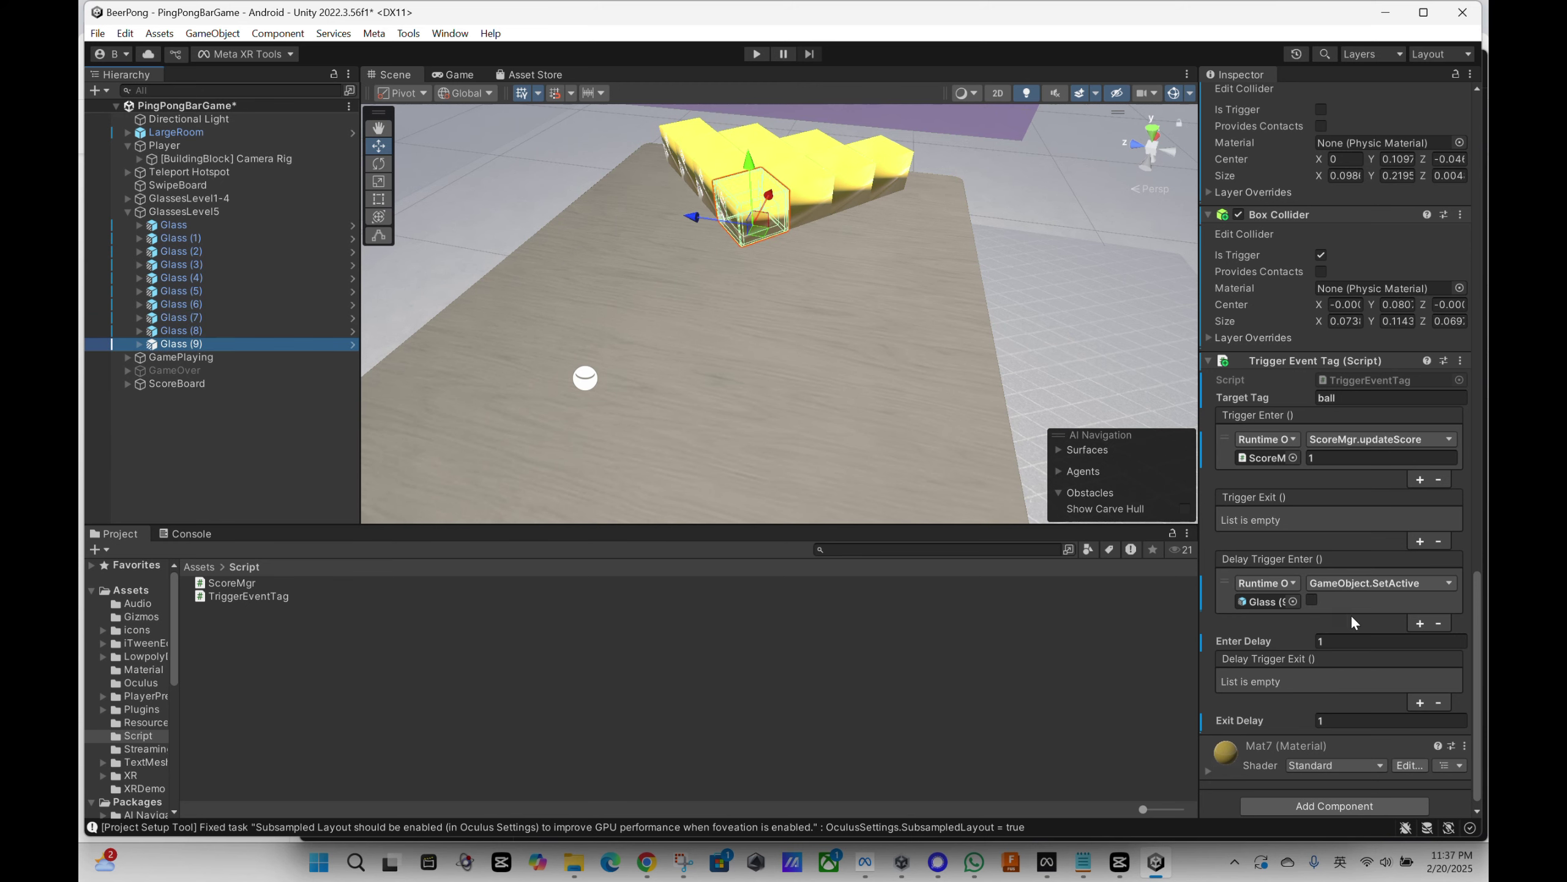
# Deactivate the GlassesLevel5 group and collapse its list of glasses
pyautogui.click(207, 212)
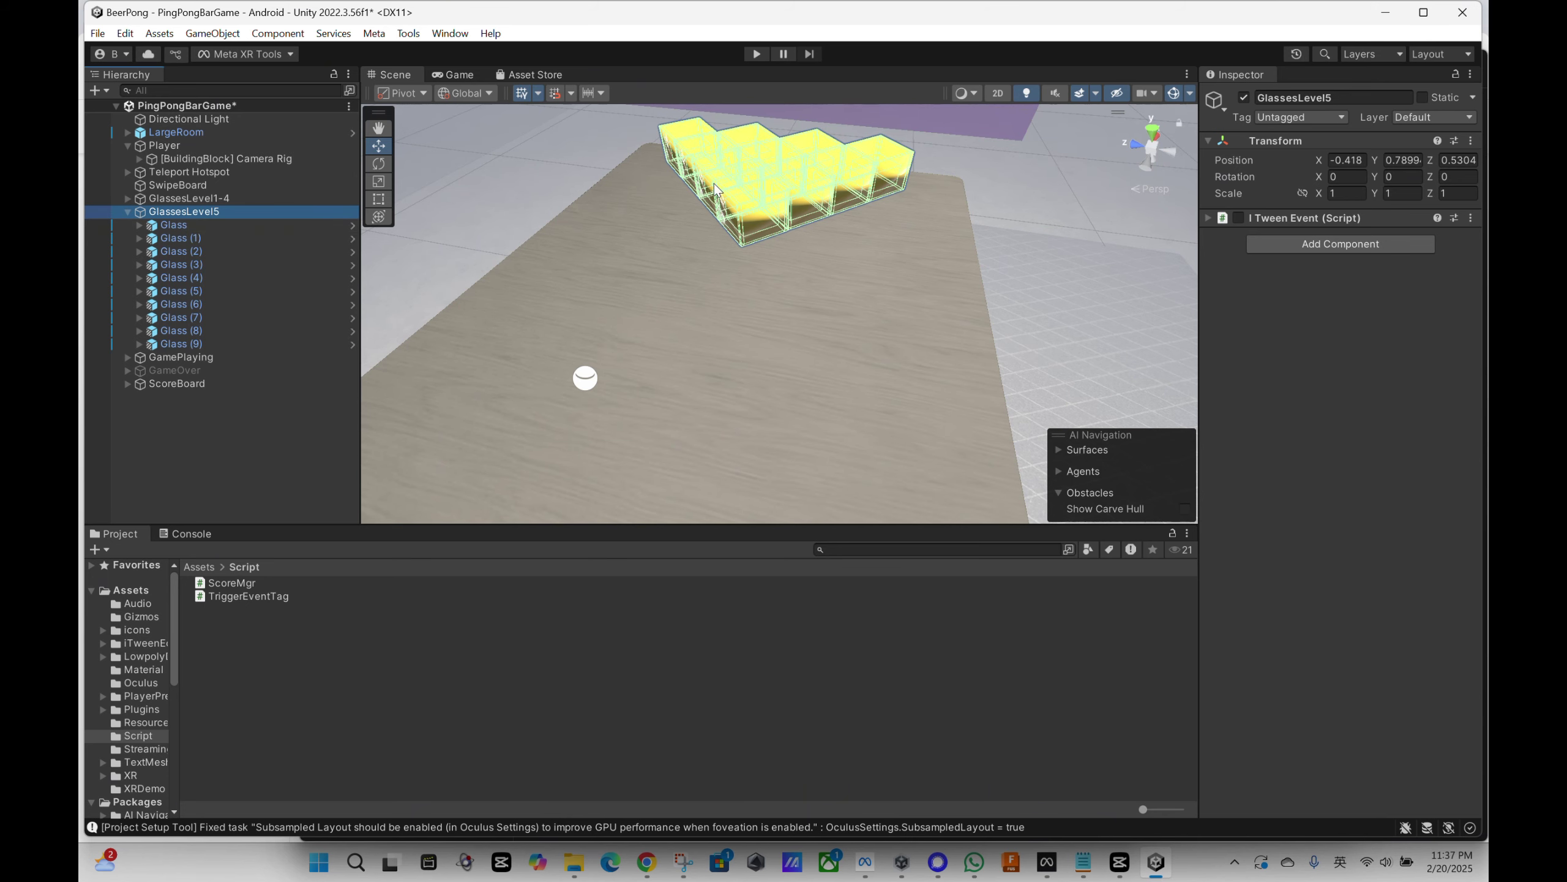
pyautogui.keyDown('alt'); pyautogui.moveTo(724, 194); pyautogui.dragTo(724, 210); pyautogui.keyUp('alt')
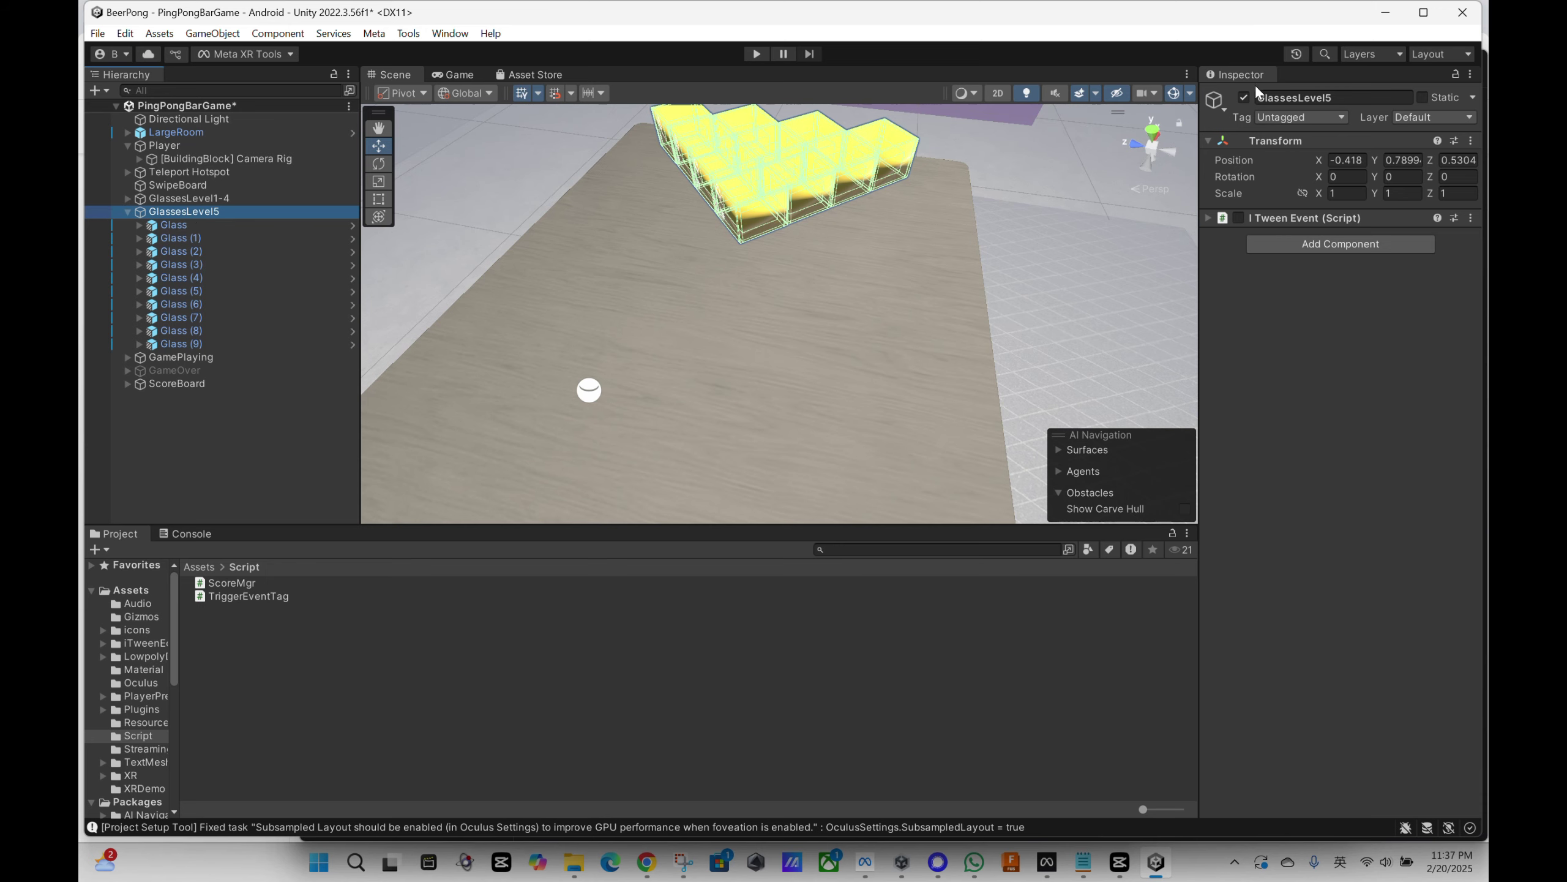
pyautogui.click(1243, 97)
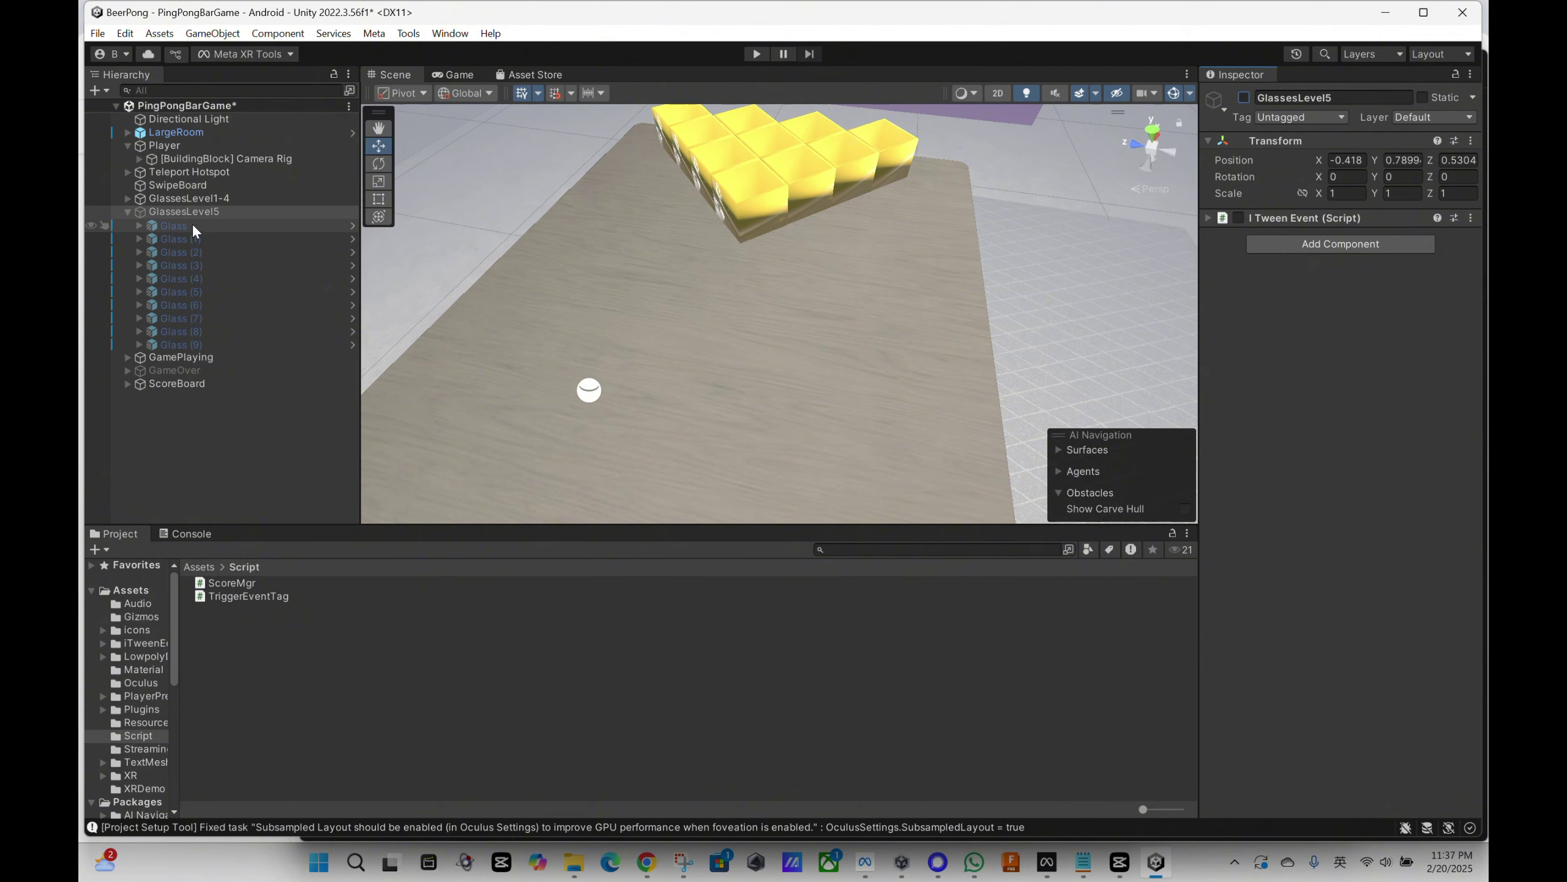
pyautogui.click(127, 210)
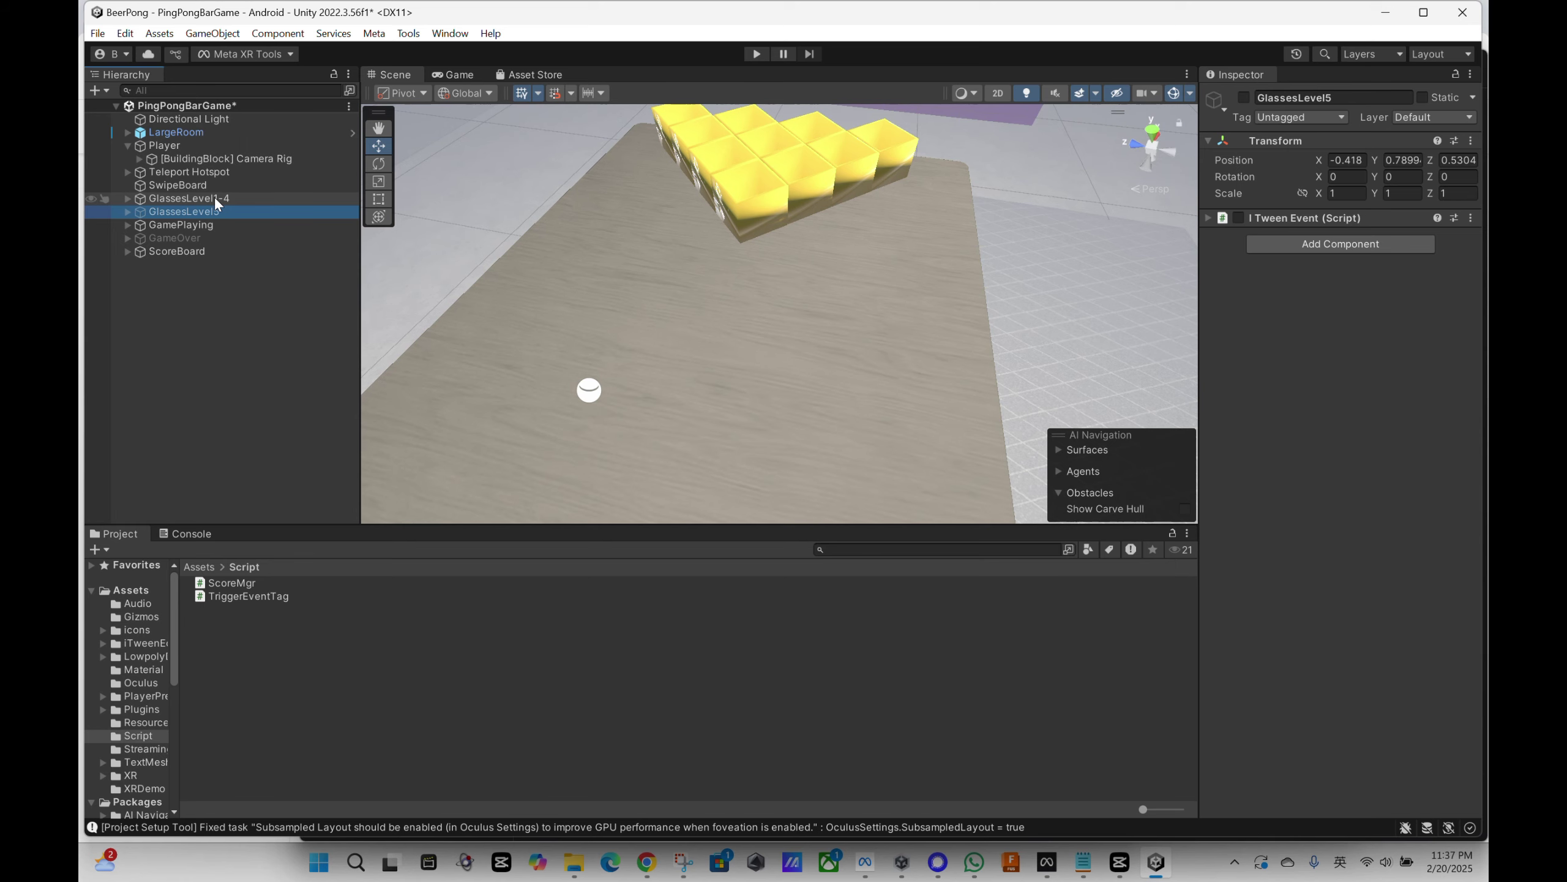
# Examine the existing SwipeBoard's shape and placement behind the glasses from several angles, undoing any accidental changes
pyautogui.press('f')
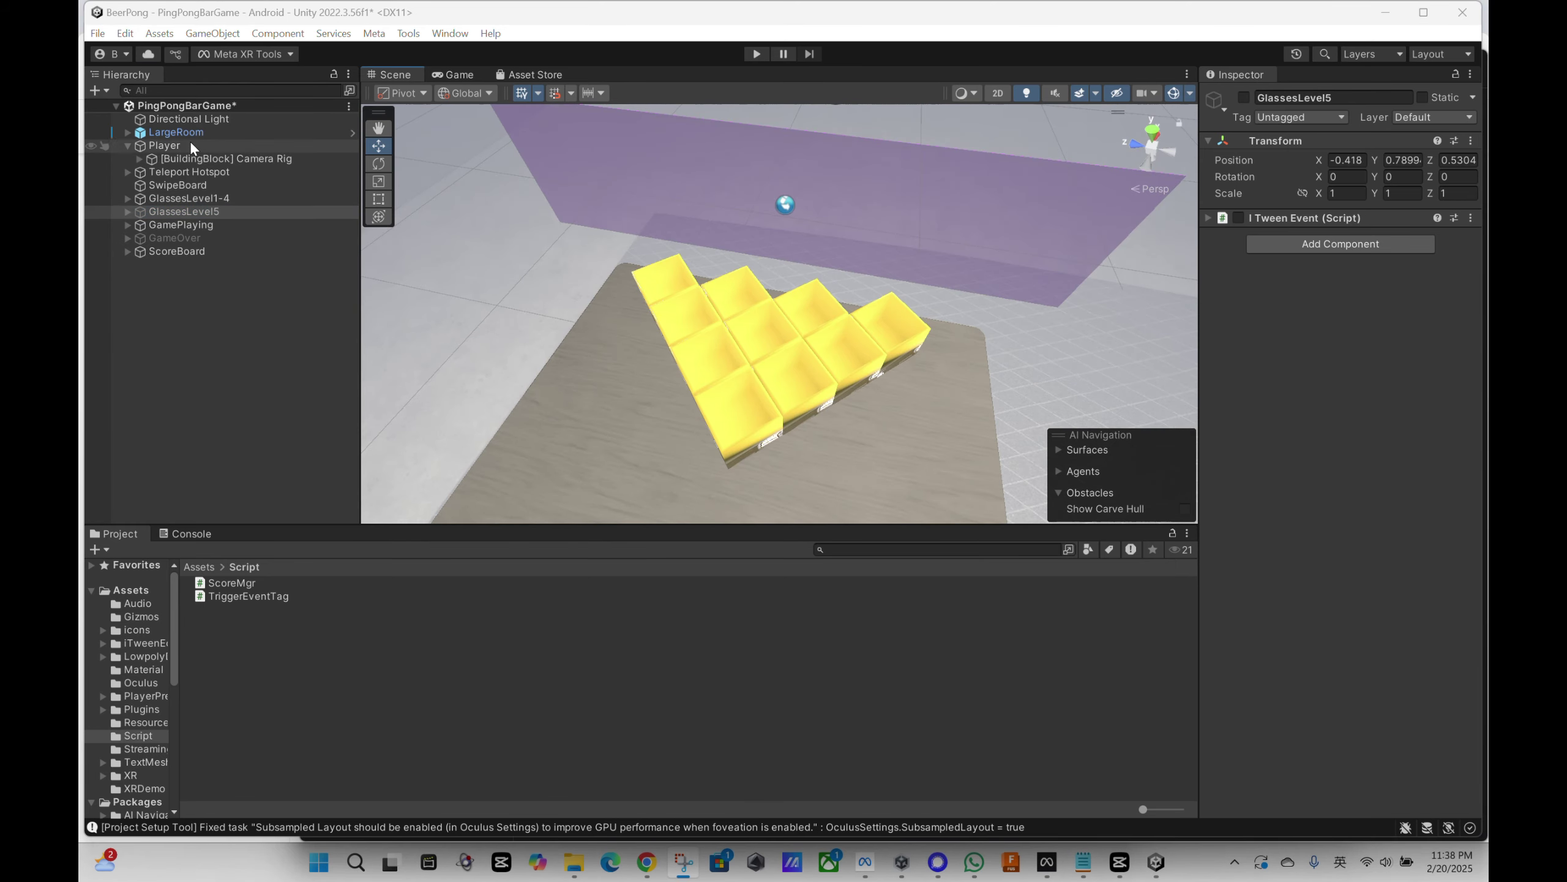
pyautogui.click(185, 186)
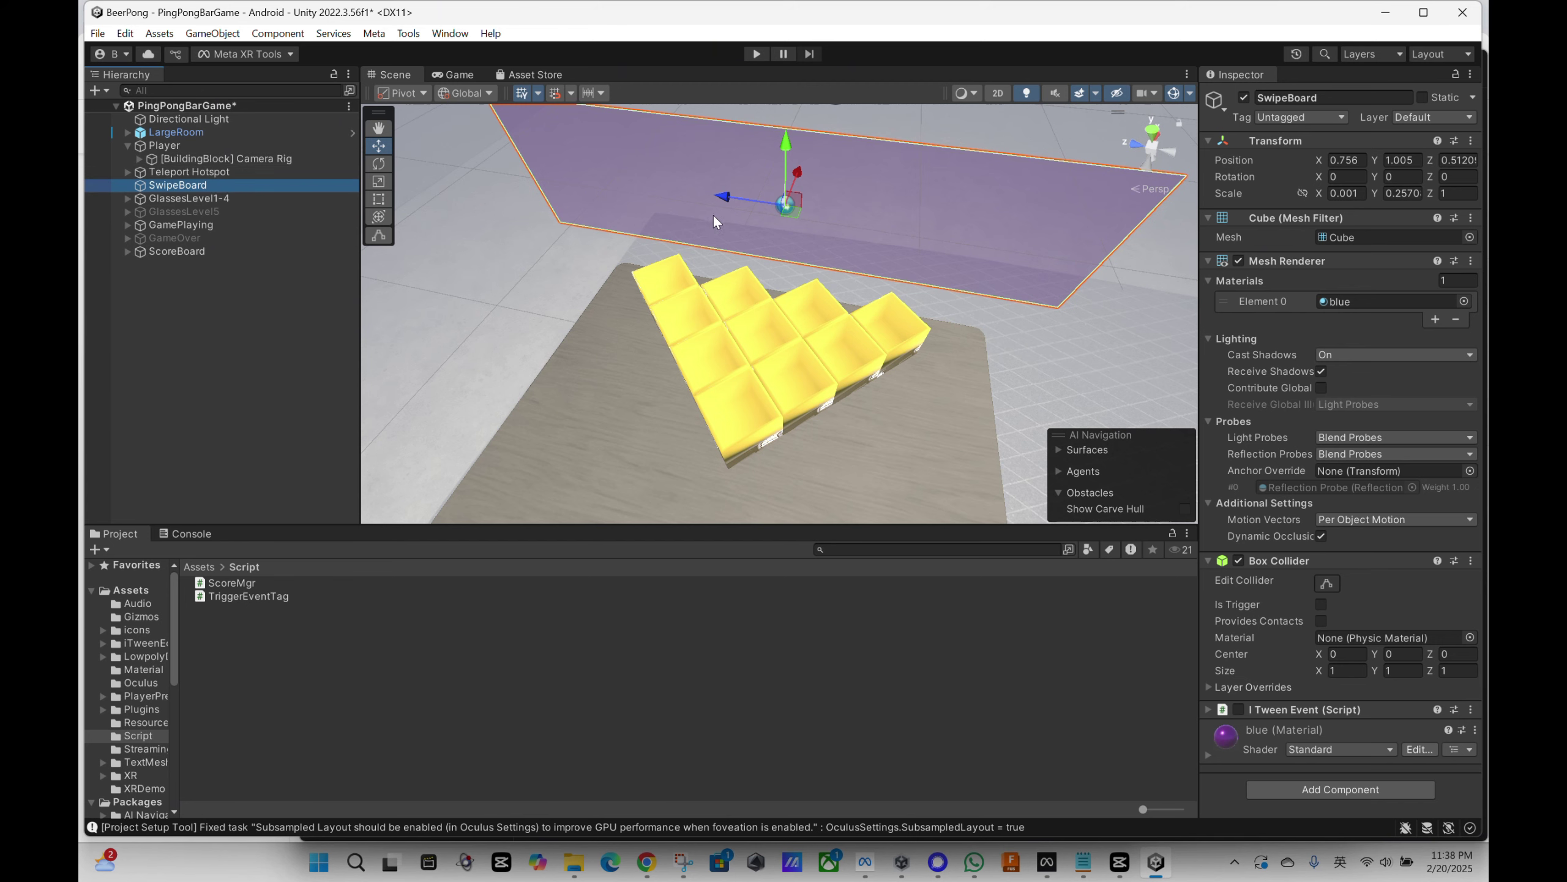
pyautogui.keyDown('alt'); pyautogui.moveTo(714, 221); pyautogui.dragTo(724, 254); pyautogui.keyUp('alt')
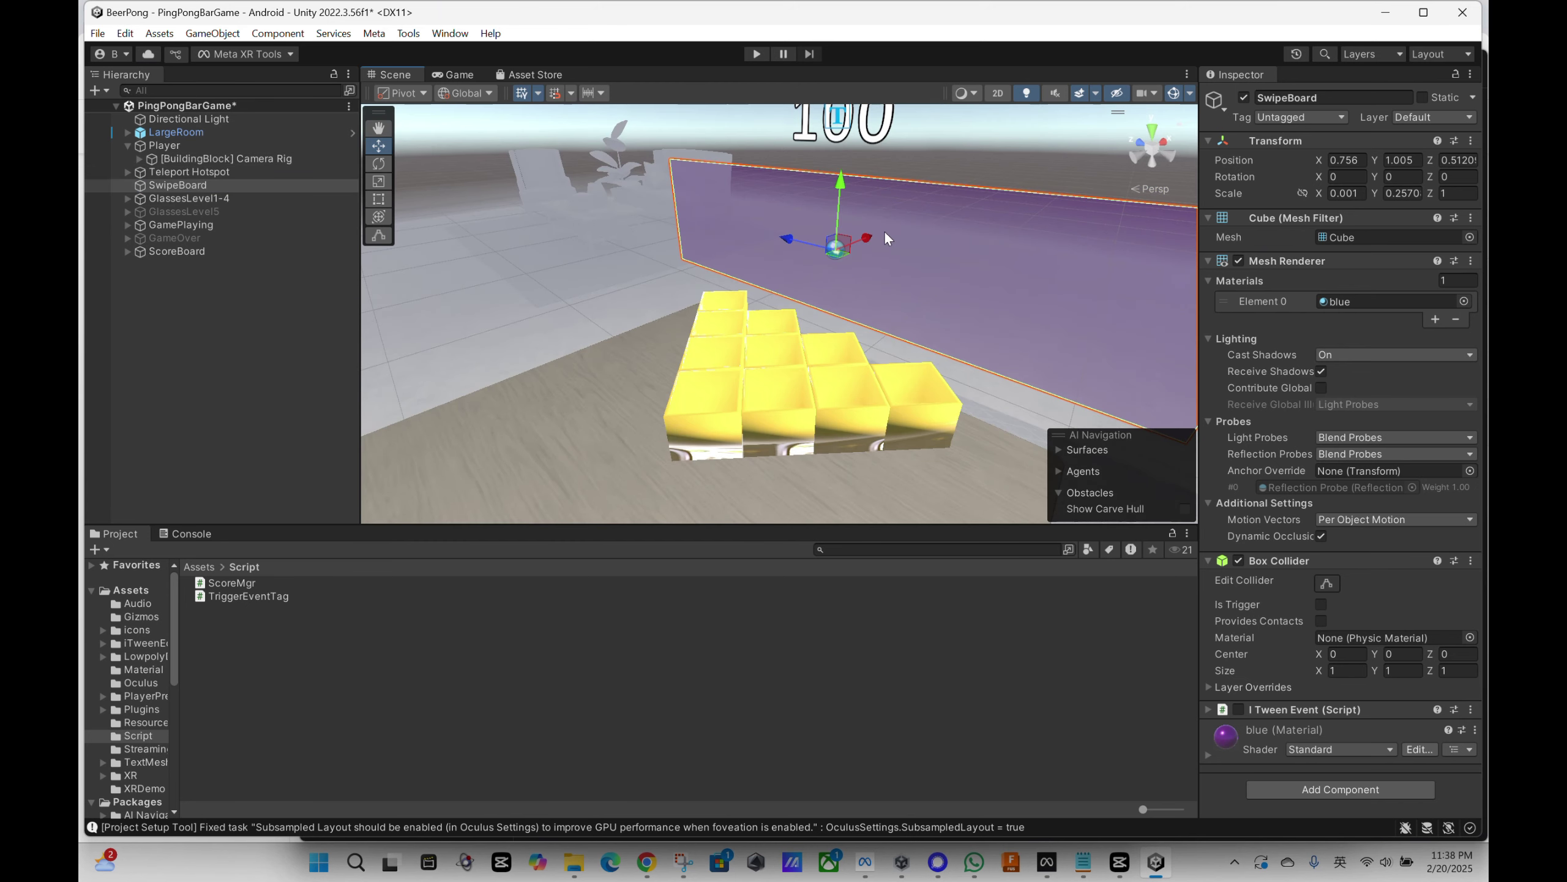
pyautogui.keyDown('alt'); pyautogui.moveTo(932, 295); pyautogui.dragTo(675, 218); pyautogui.keyUp('alt')
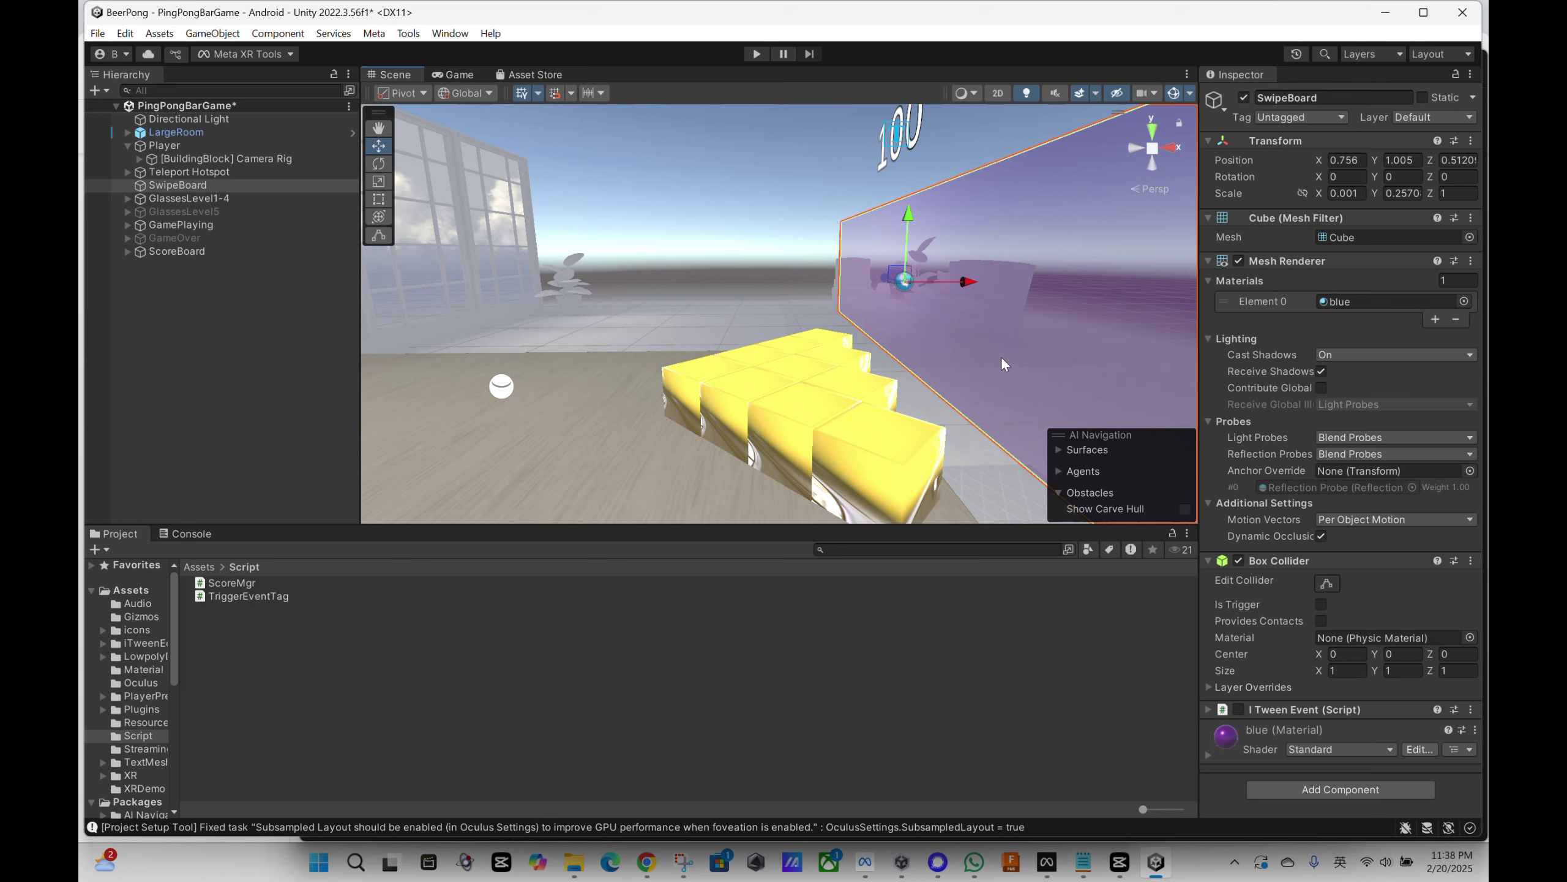
pyautogui.keyDown('alt'); pyautogui.moveTo(810, 318); pyautogui.dragTo(938, 357); pyautogui.keyUp('alt')
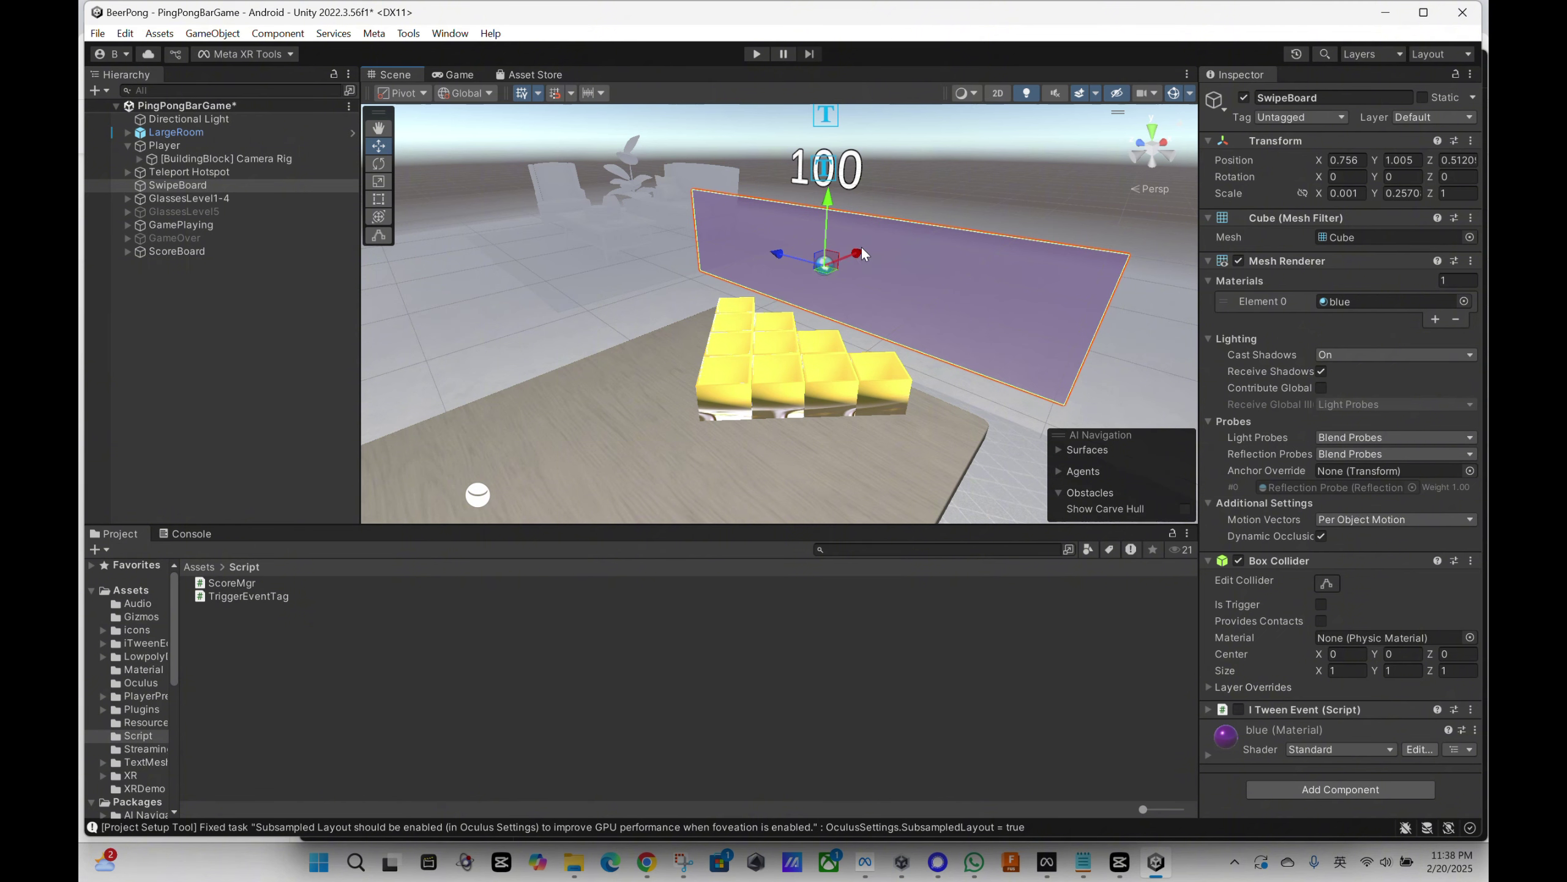
pyautogui.moveTo(862, 253); pyautogui.dragTo(891, 302)
pyautogui.hotkey('ctrl', 'z')
pyautogui.hotkey('ctrl', 'z')
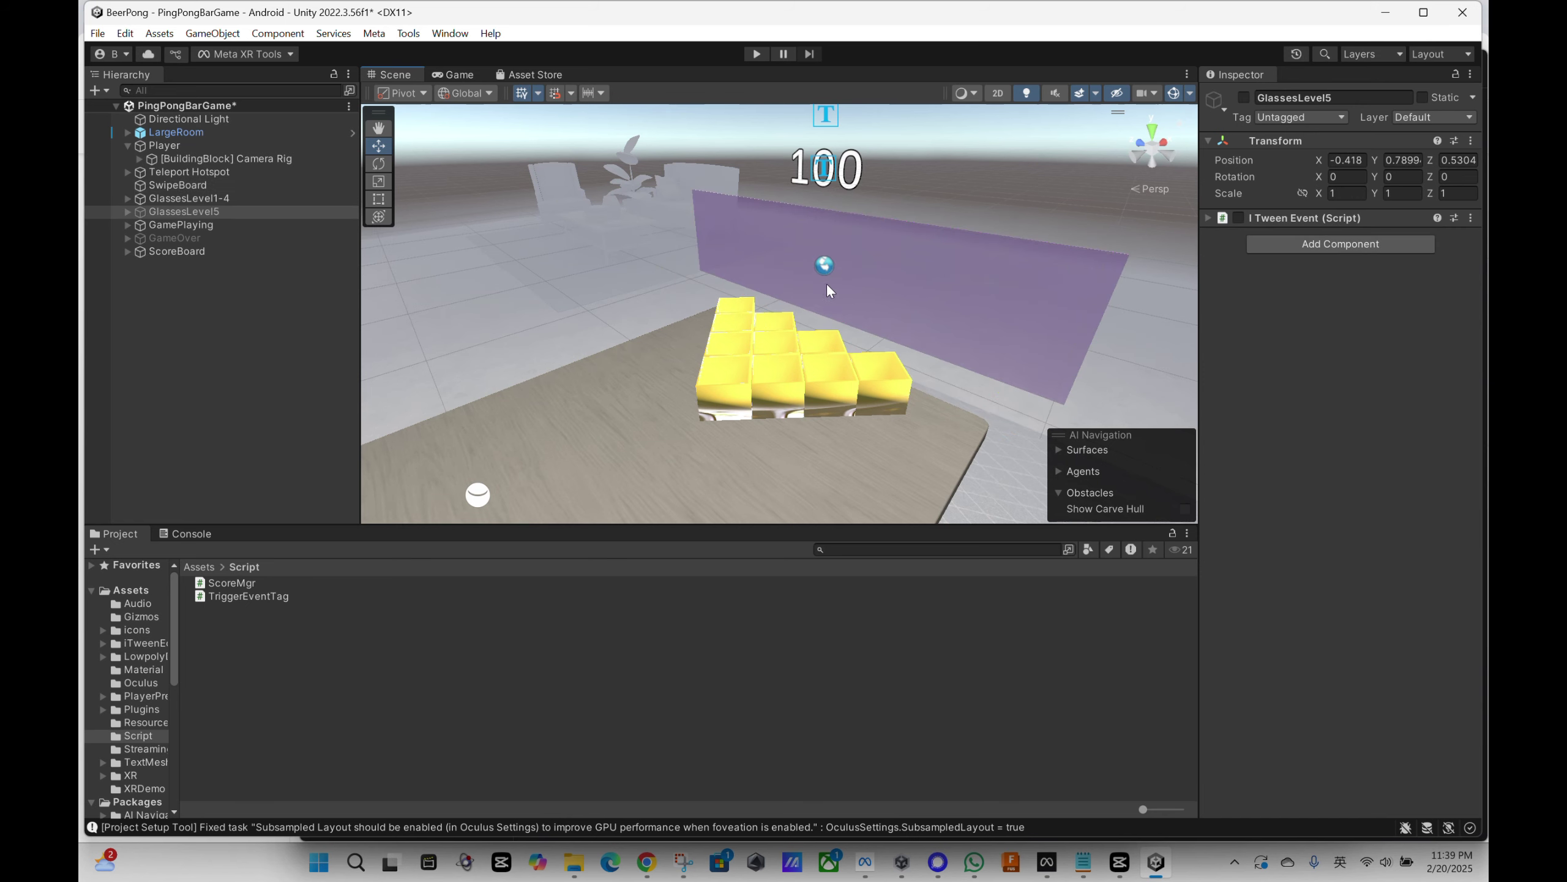
# Create a new 3D cube in the scene and name it swipeboard
pyautogui.click(179, 185)
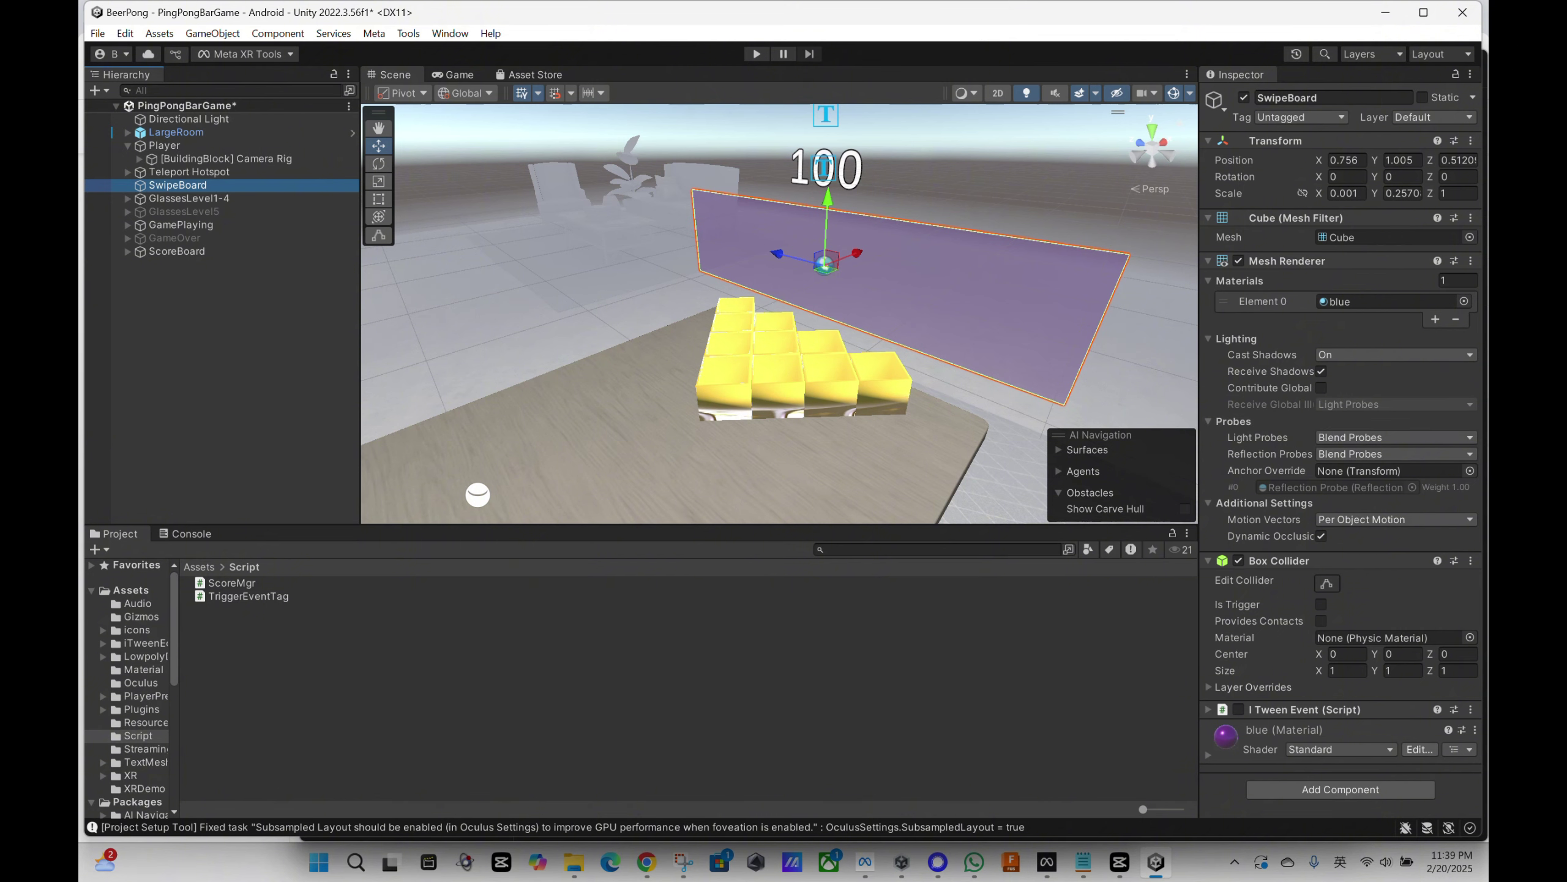
pyautogui.click(212, 32)
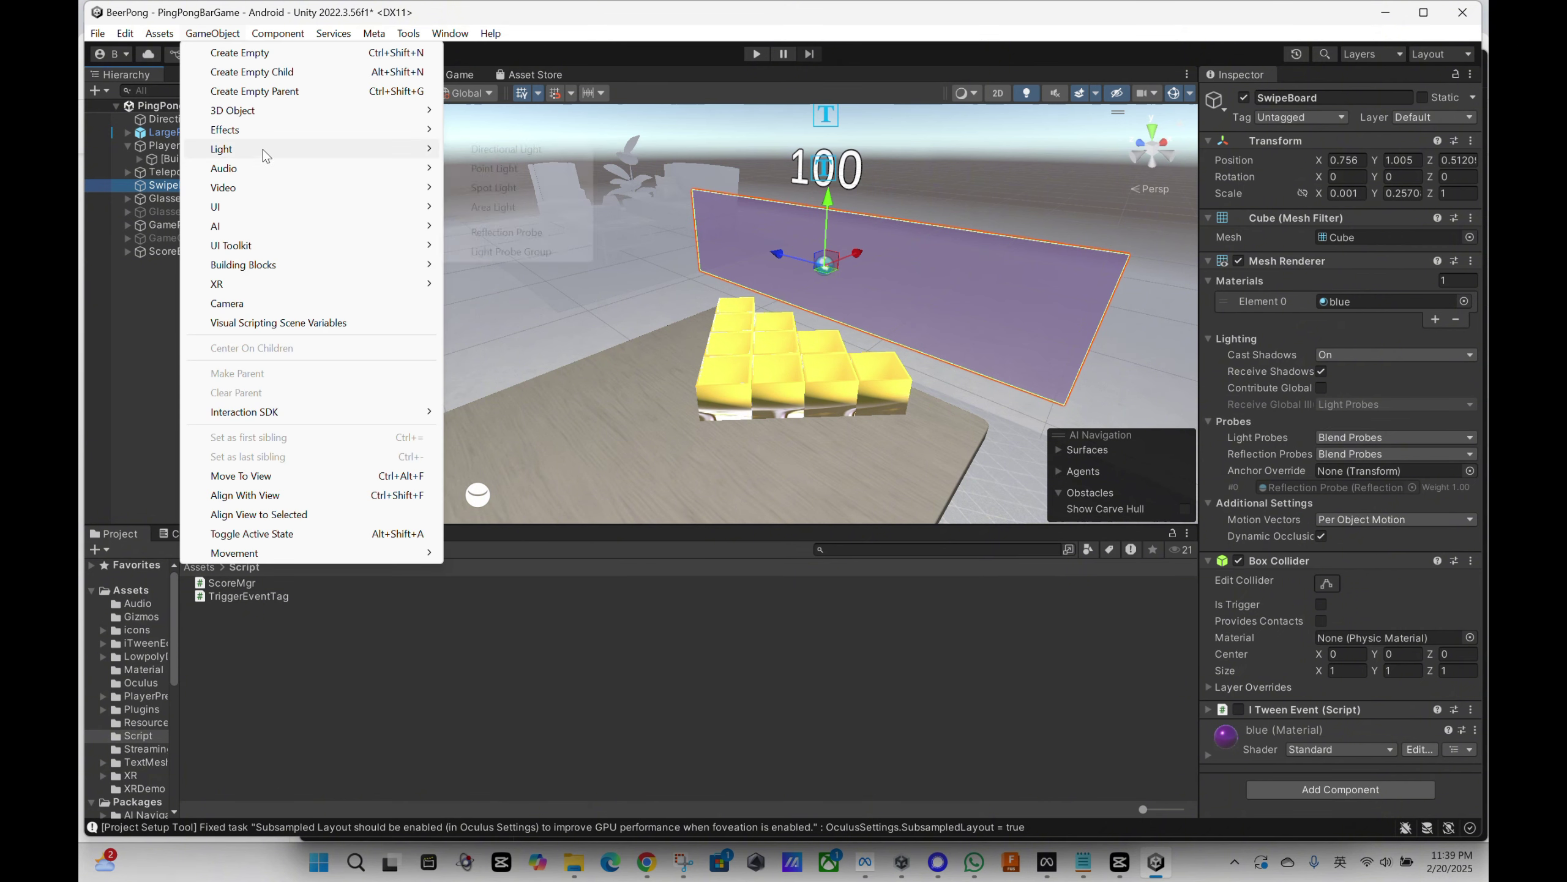
pyautogui.moveTo(232, 109)
pyautogui.click(470, 112)
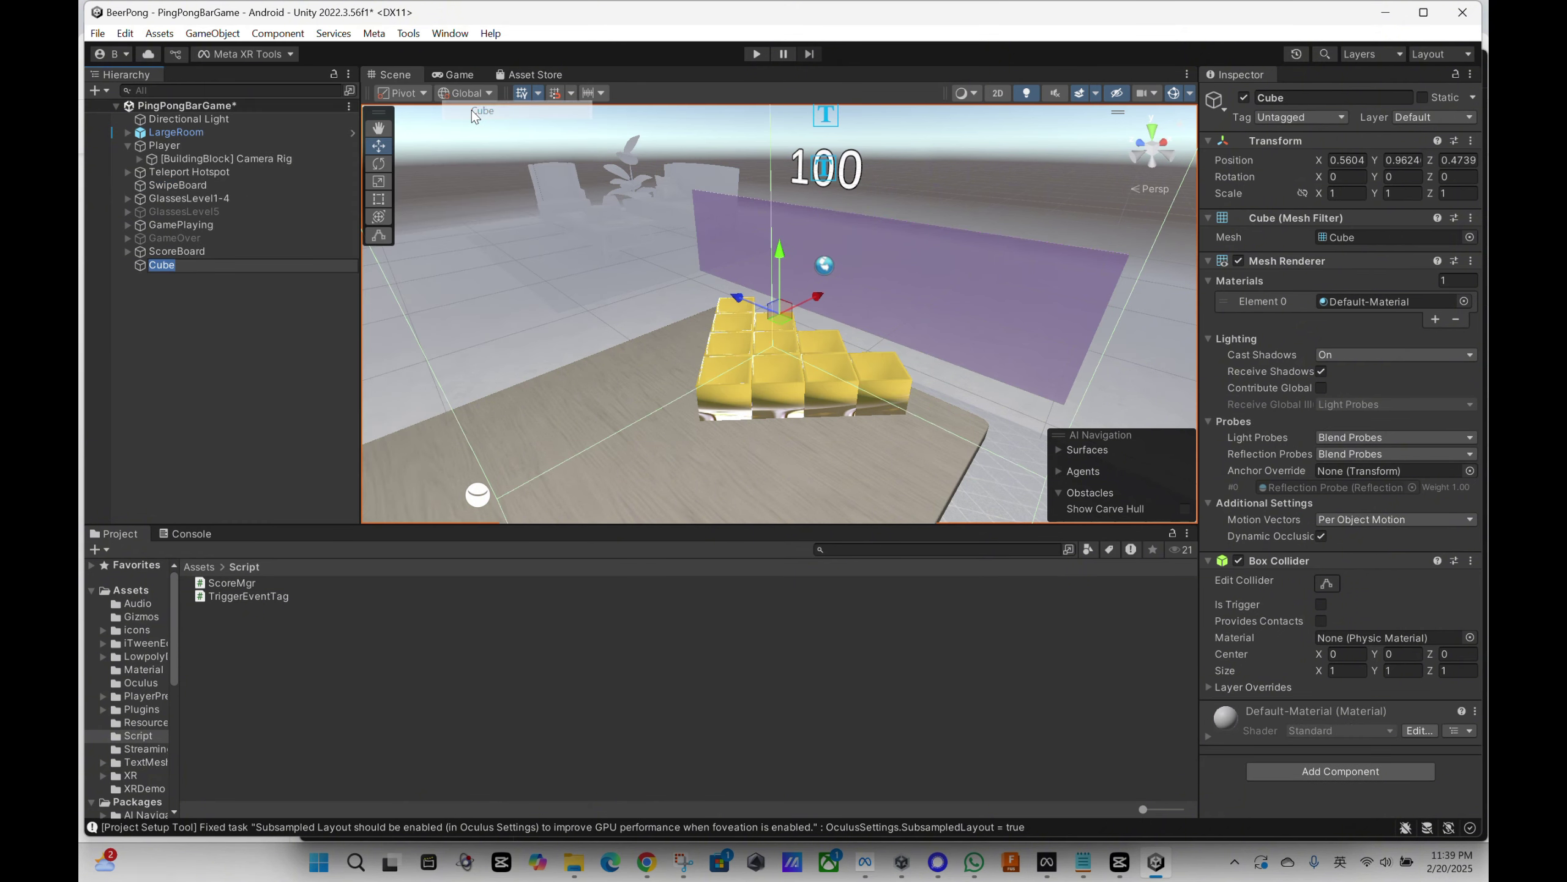
pyautogui.press('BackSpace')
pyautogui.write('s')
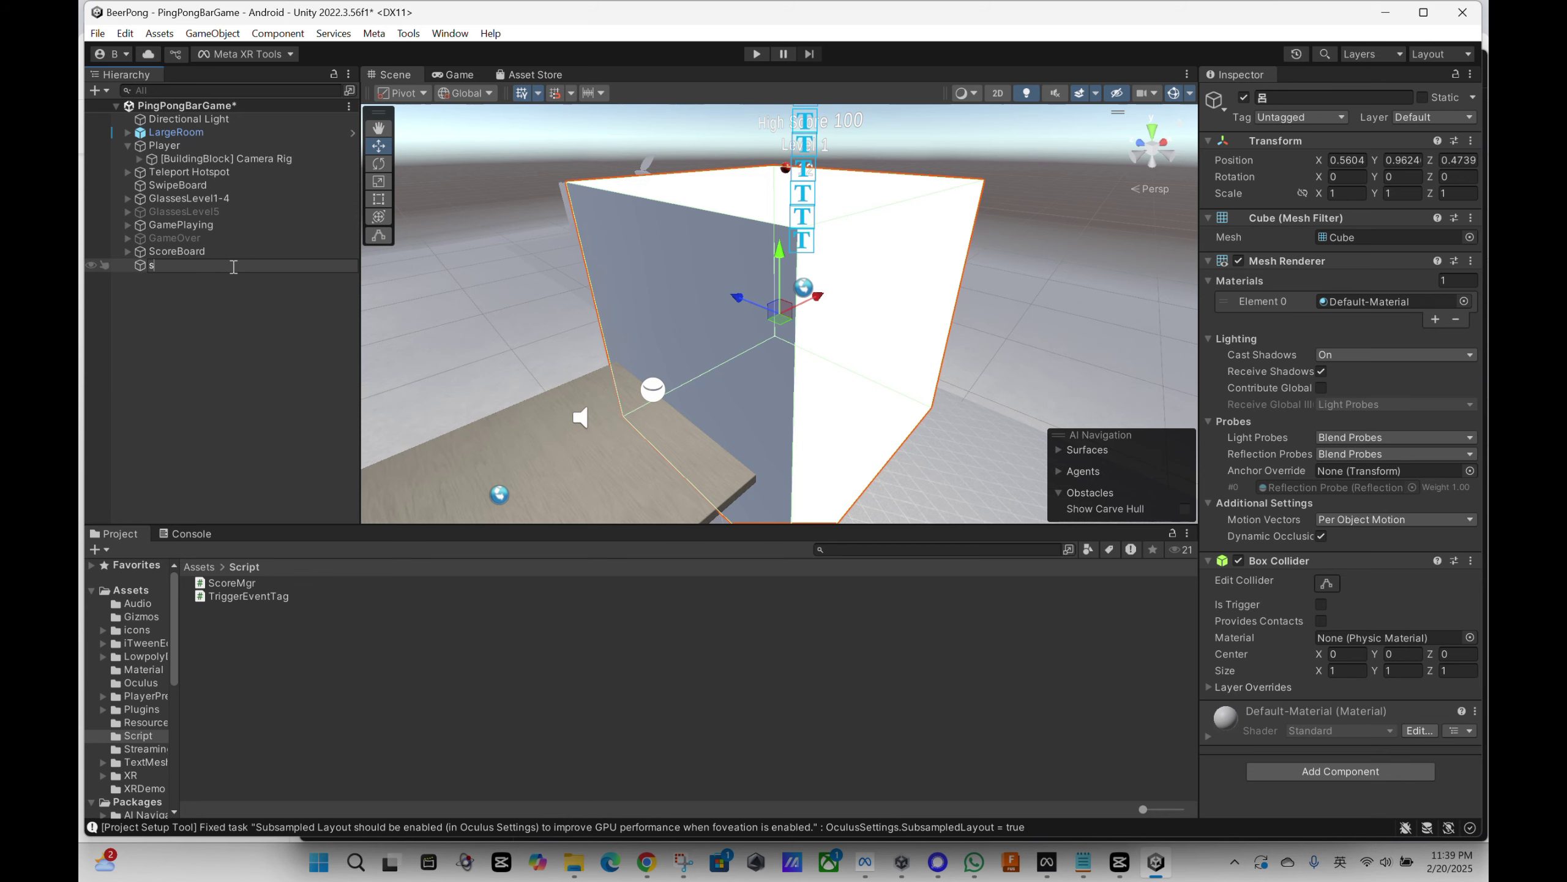
pyautogui.write('wipeboard')
pyautogui.press('Return')
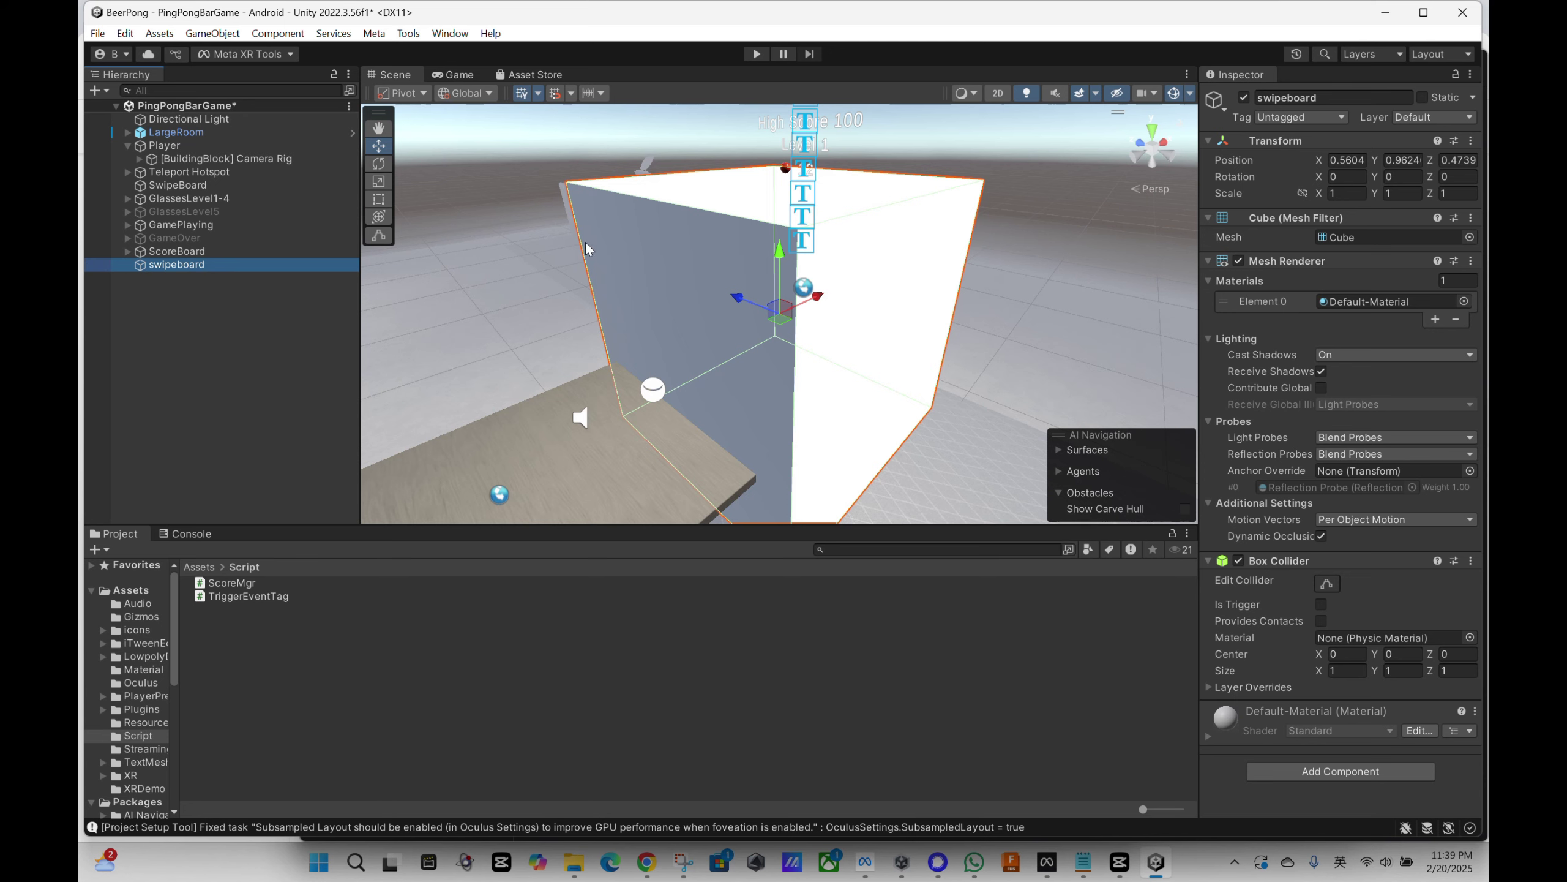
# Scale the swipeboard cube into a thin upright panel, about 0.0064 in X and 0.2127 in Y
pyautogui.press('r')
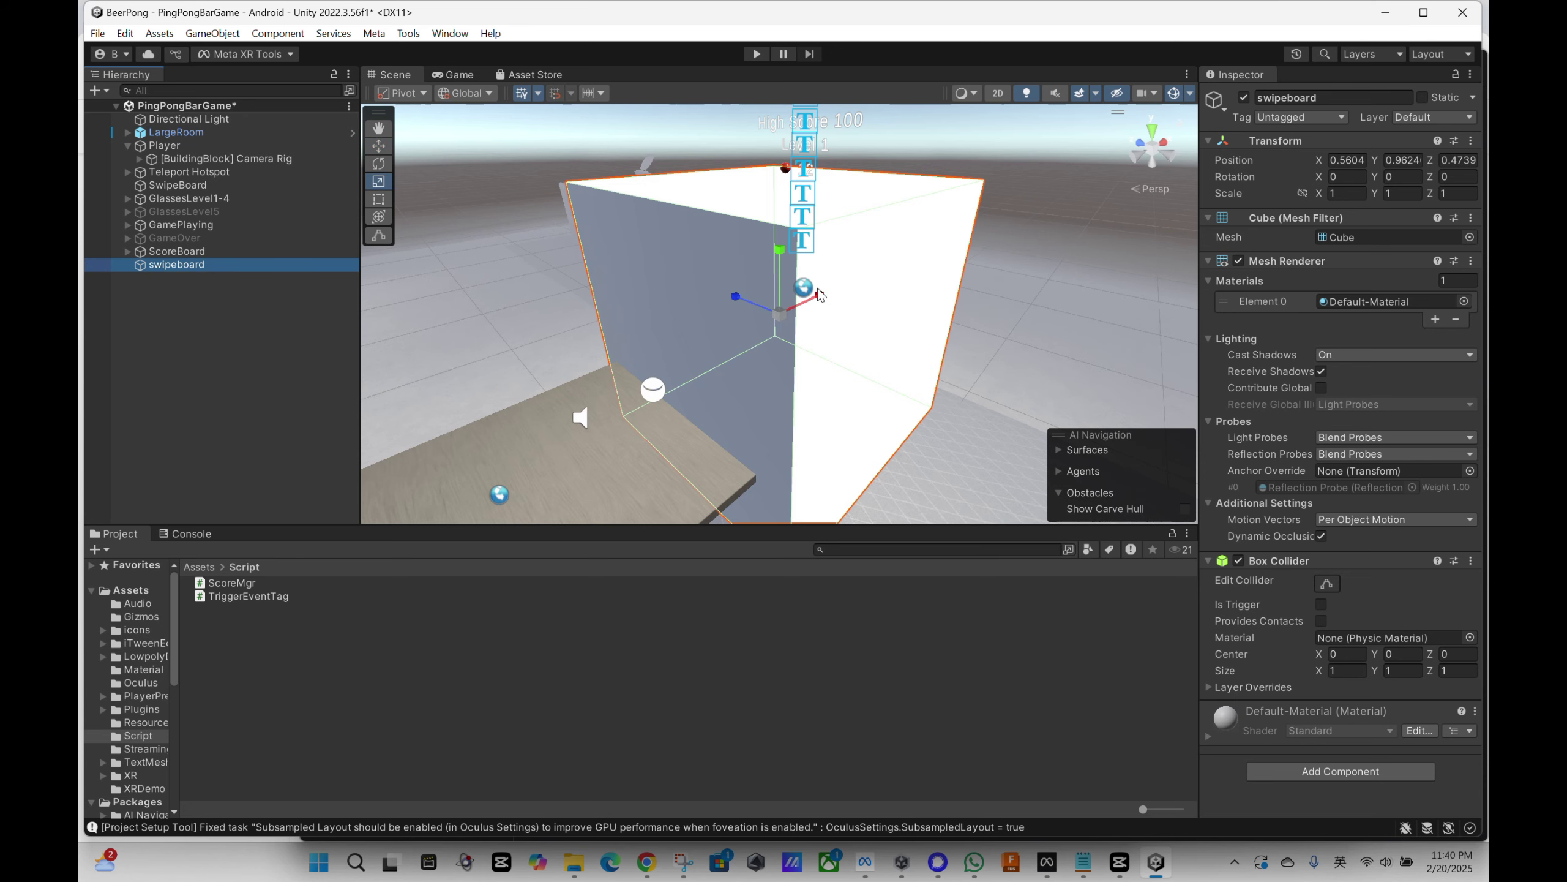
pyautogui.moveTo(819, 295); pyautogui.dragTo(792, 314)
pyautogui.keyDown('alt'); pyautogui.moveTo(930, 306); pyautogui.dragTo(824, 338); pyautogui.keyUp('alt')
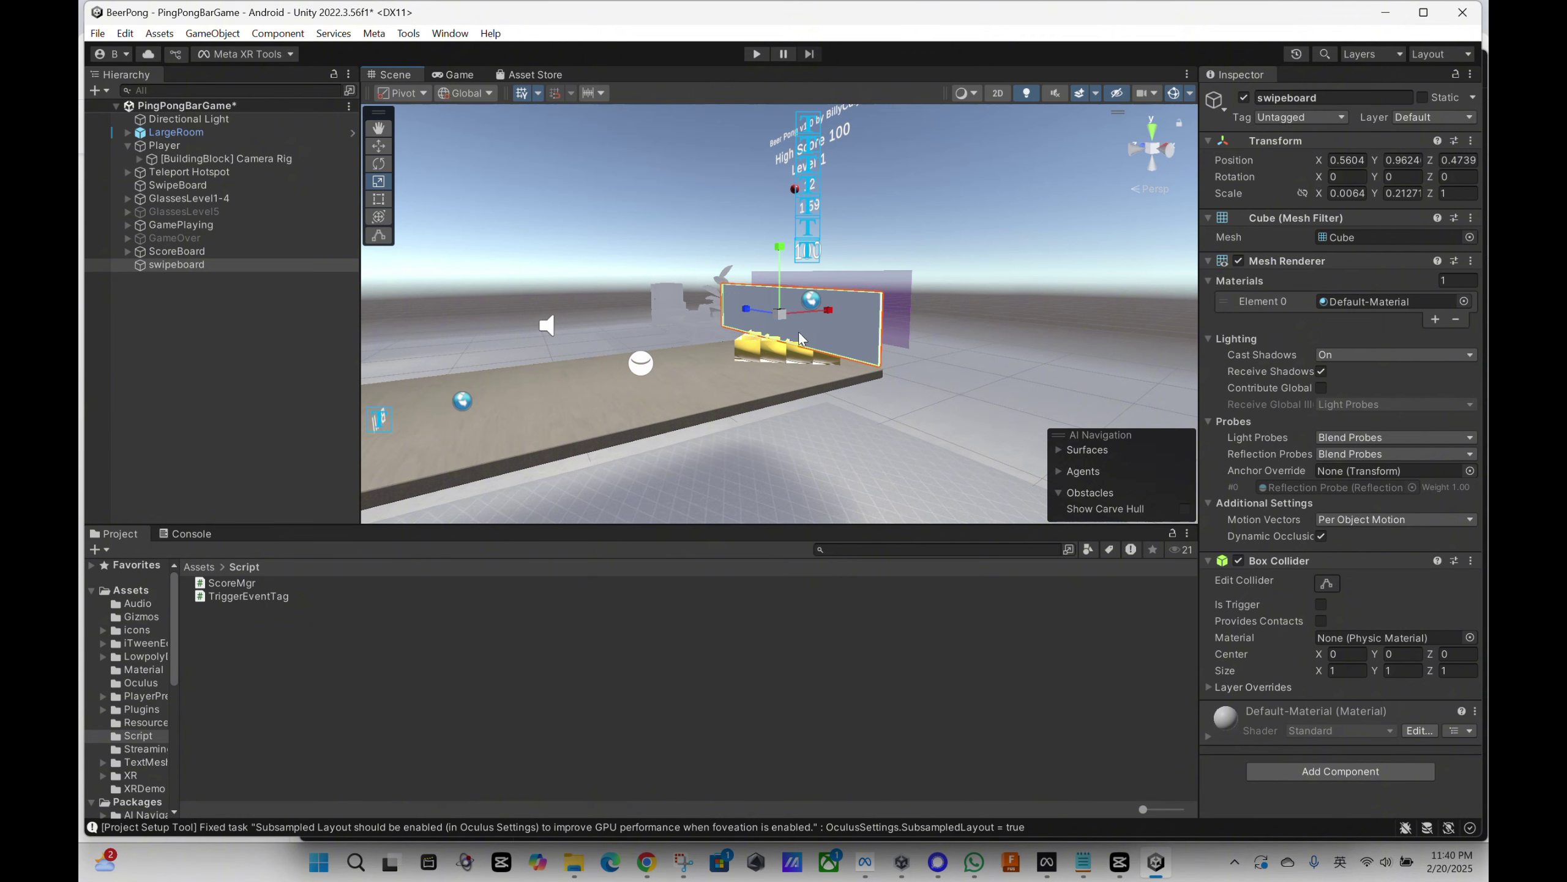
# Move the swipeboard panel above and behind the glasses, to about X 0.745 and Y 0.996
pyautogui.press('w')
pyautogui.moveTo(779, 258); pyautogui.dragTo(781, 240)
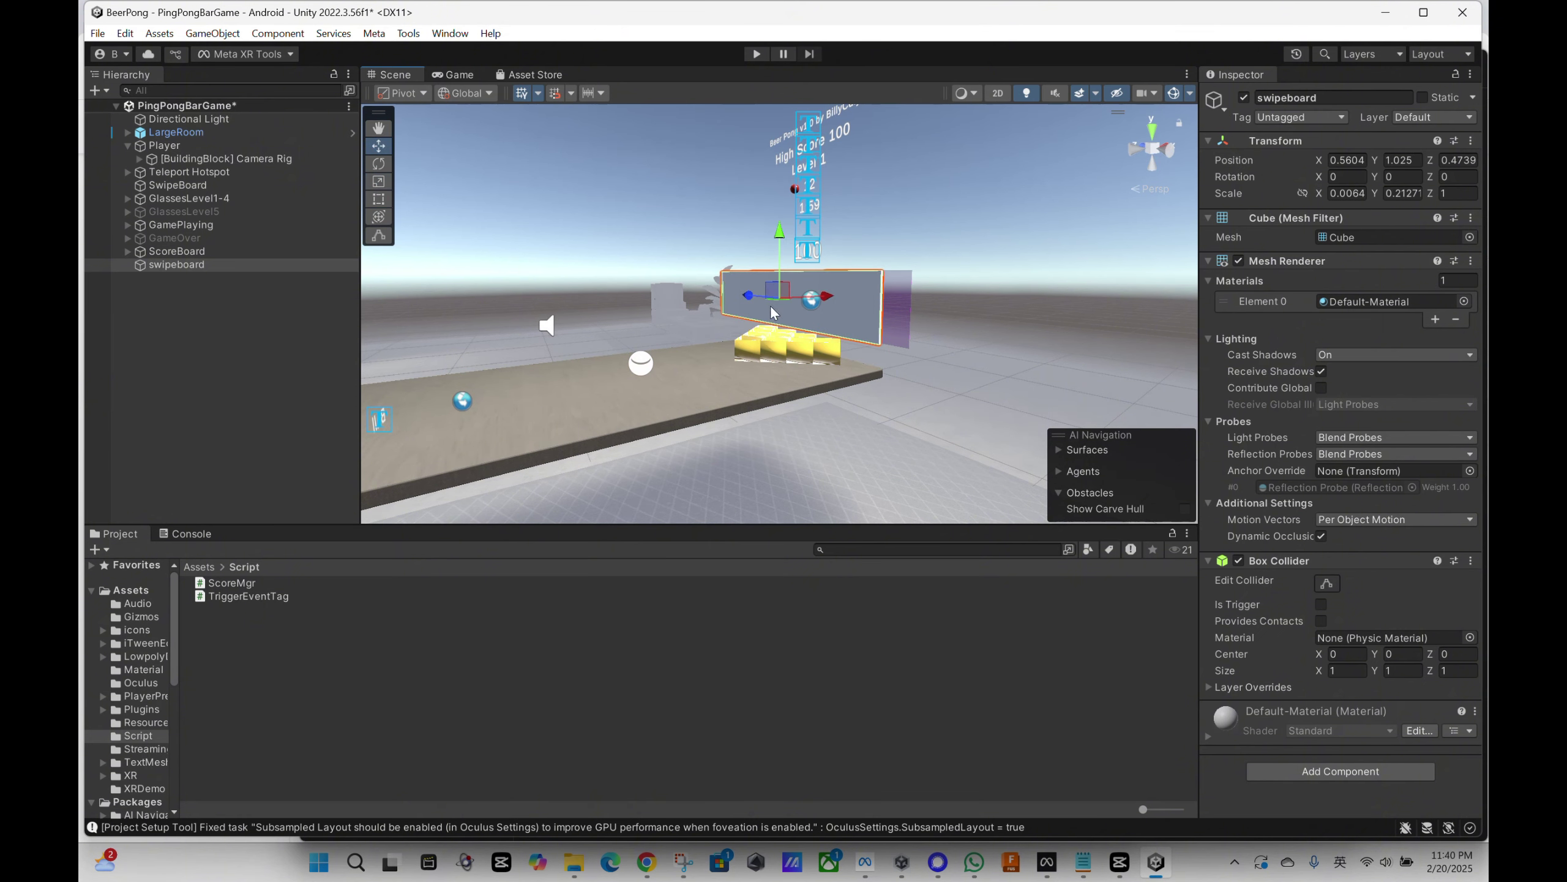
pyautogui.keyDown('alt'); pyautogui.moveTo(760, 346); pyautogui.dragTo(780, 245); pyautogui.keyUp('alt')
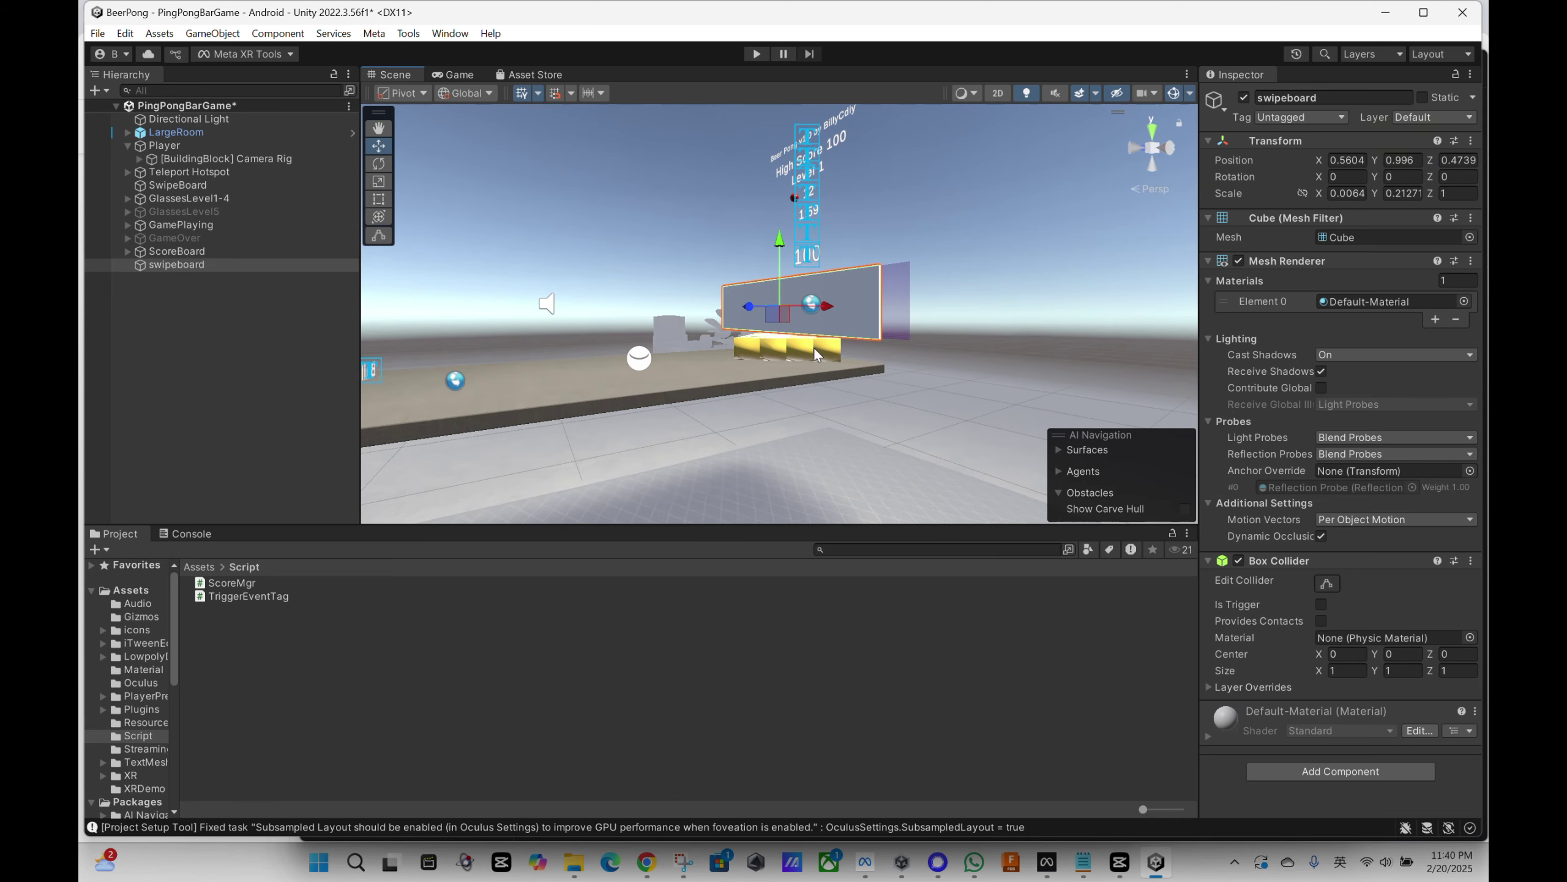
pyautogui.keyDown('alt'); pyautogui.moveTo(813, 347); pyautogui.dragTo(852, 345); pyautogui.keyUp('alt')
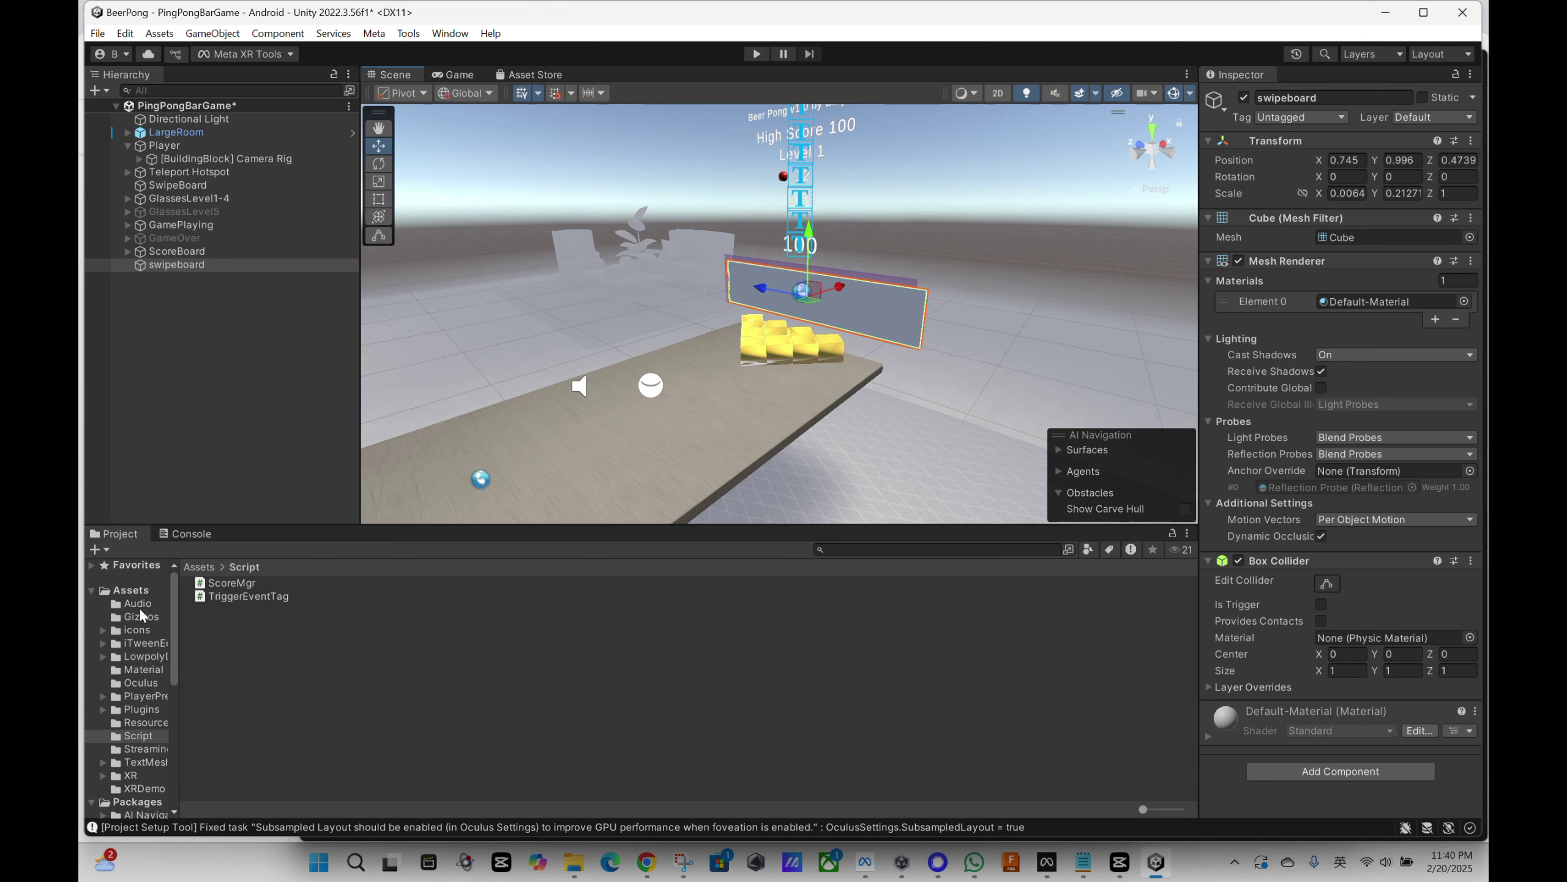
# Create a new material named red in the project's Material folder
pyautogui.click(131, 590)
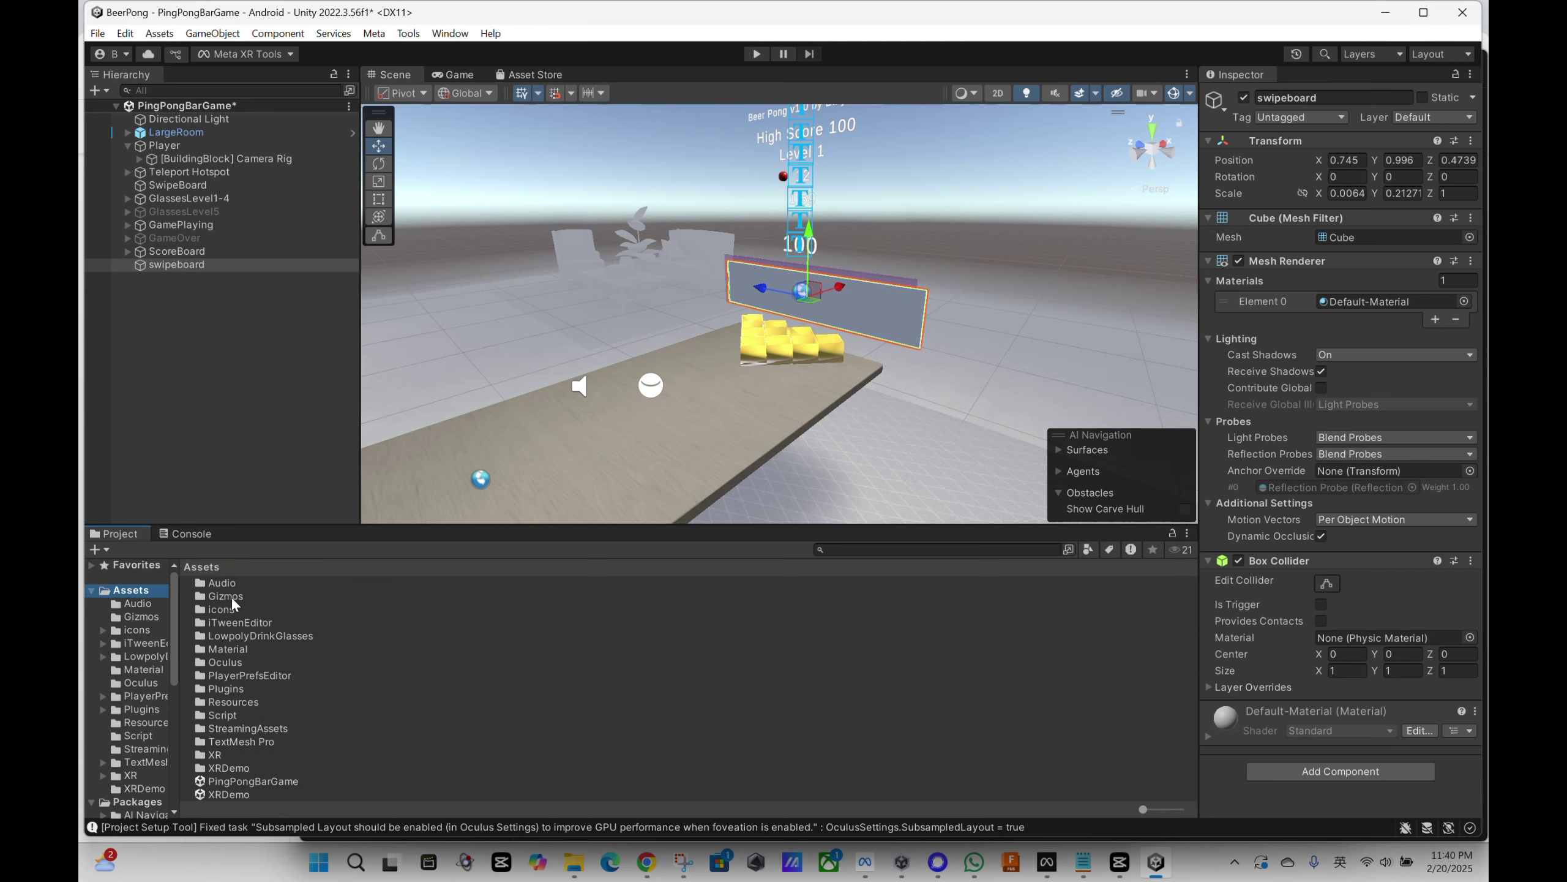
pyautogui.click(228, 650)
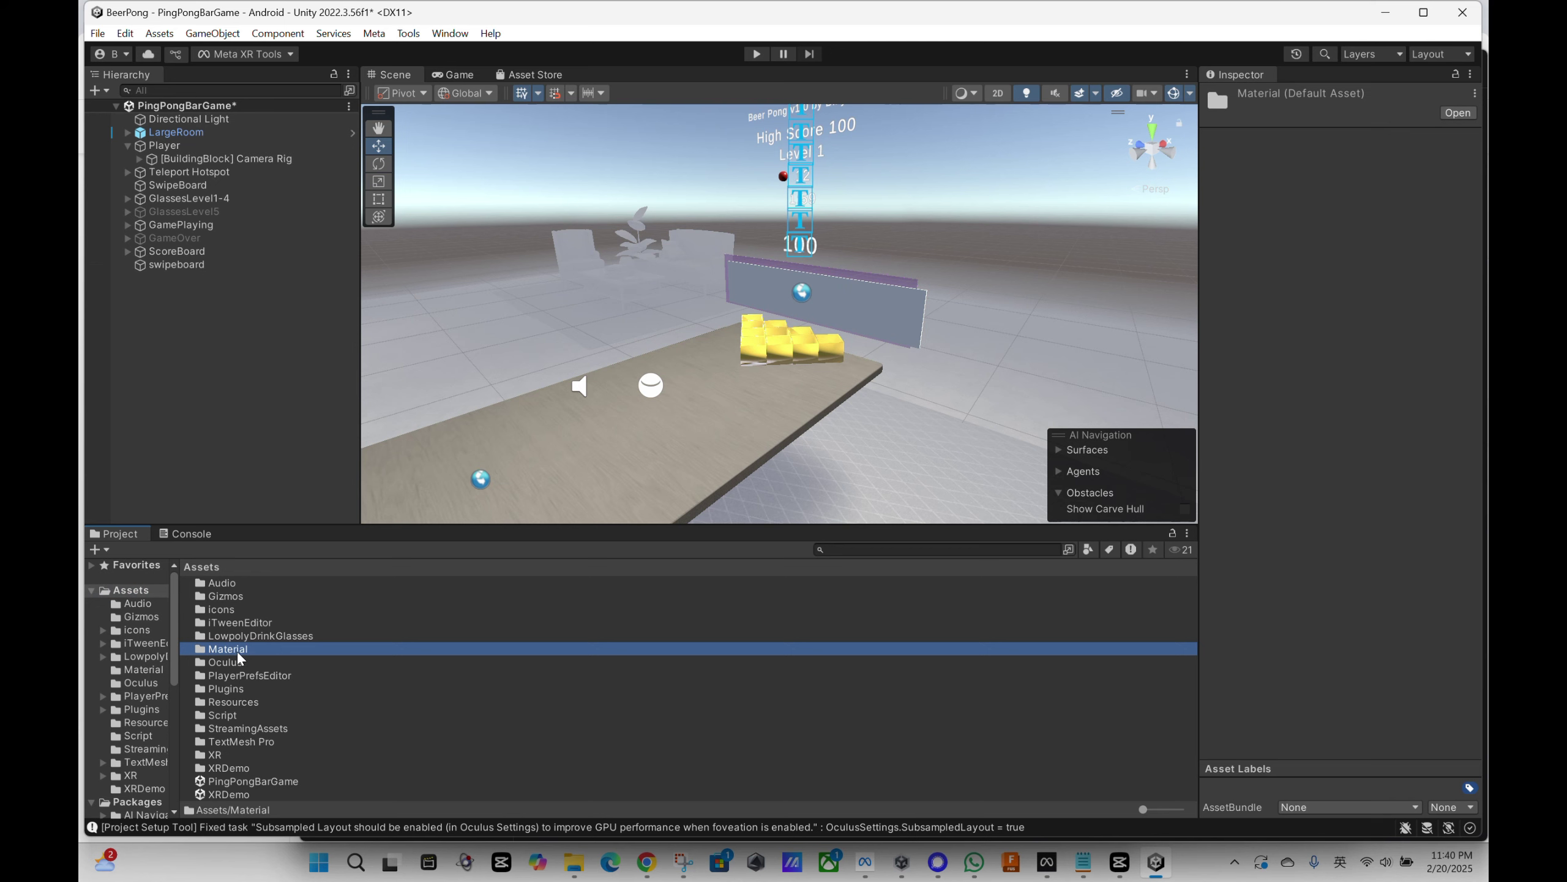
pyautogui.doubleClick(236, 649)
pyautogui.click(221, 599)
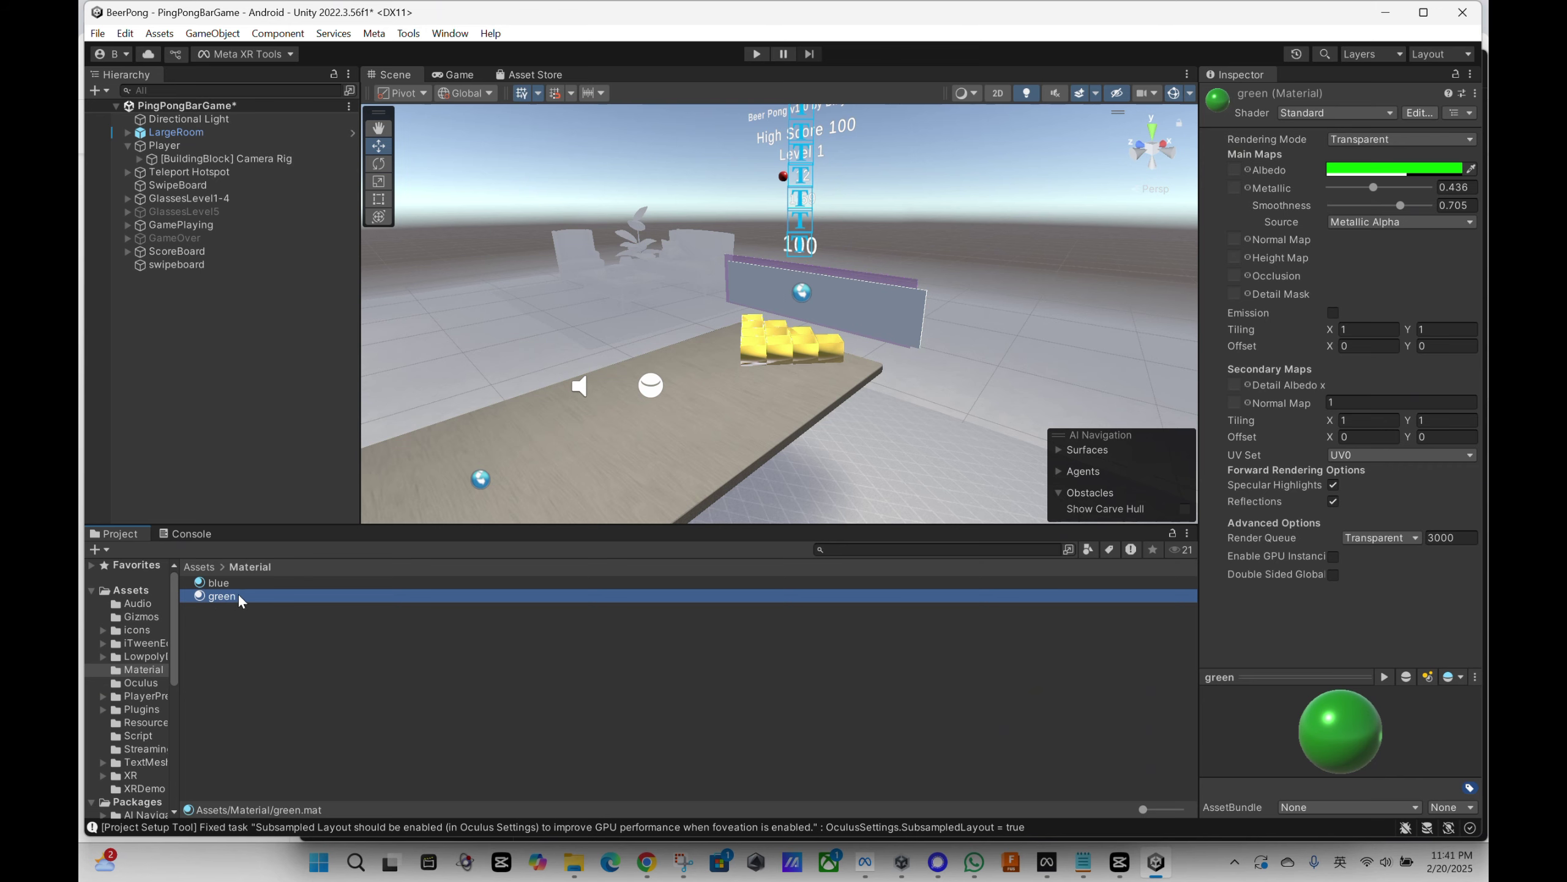
pyautogui.click(228, 625)
pyautogui.rightClick(271, 614)
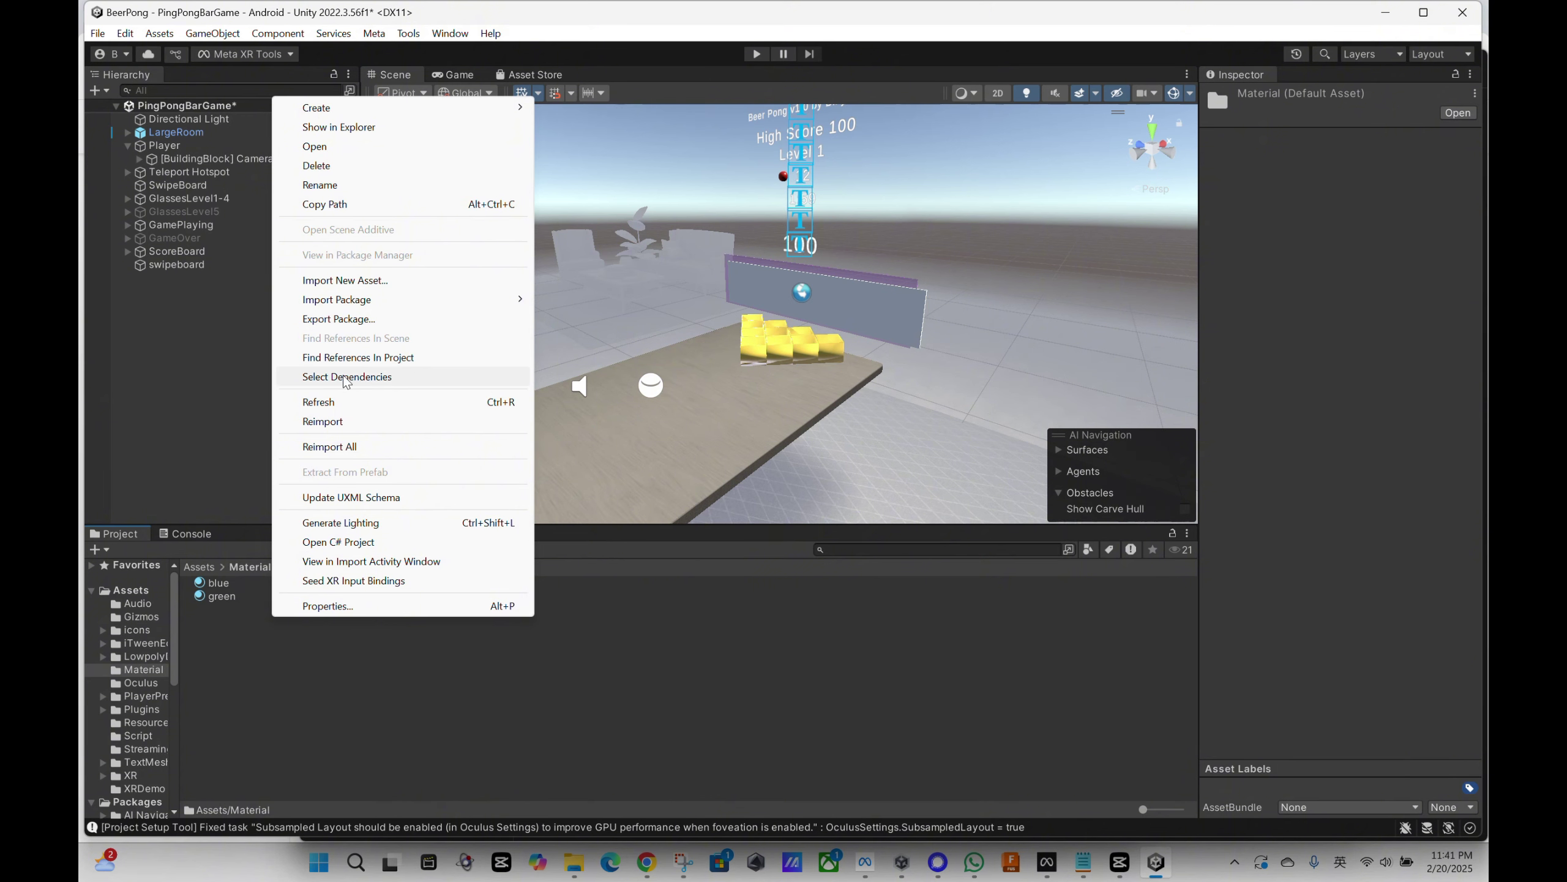
pyautogui.moveTo(344, 110)
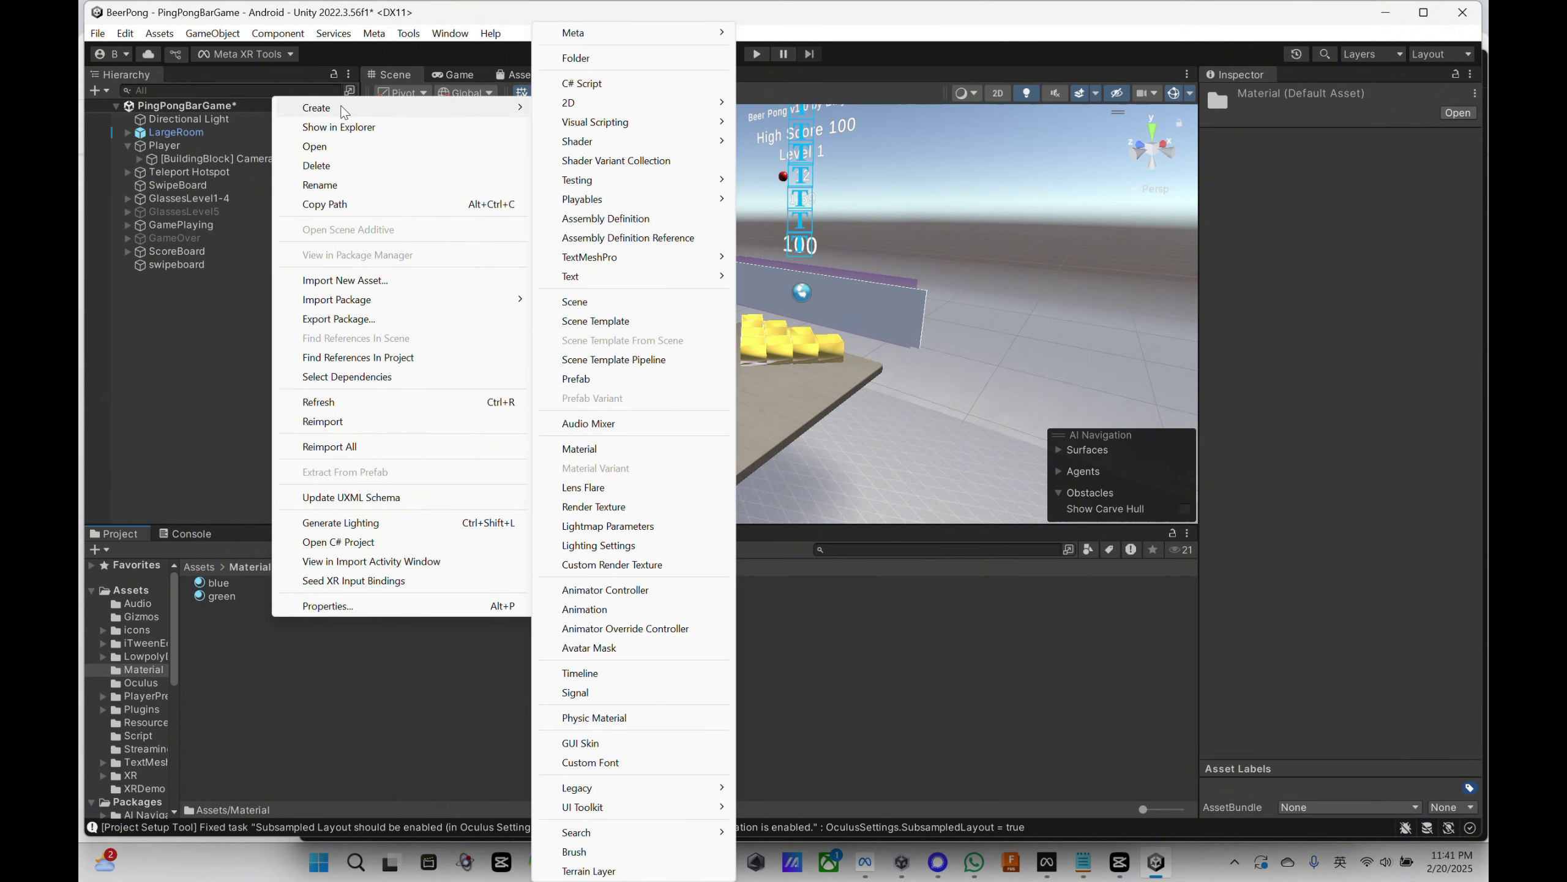
pyautogui.click(596, 450)
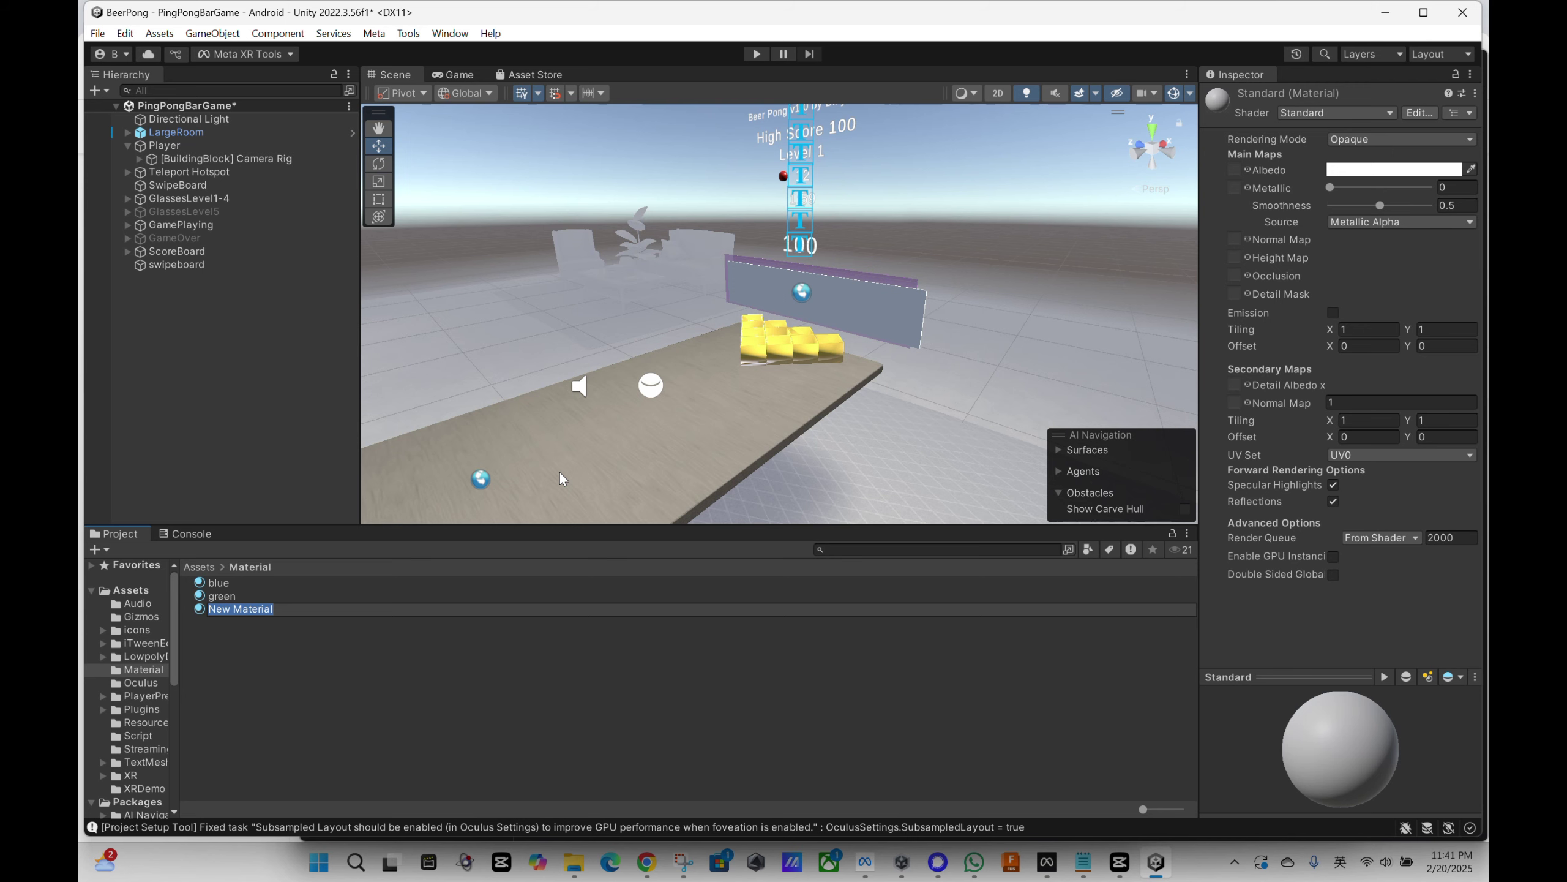
pyautogui.write('red')
pyautogui.press('Return')
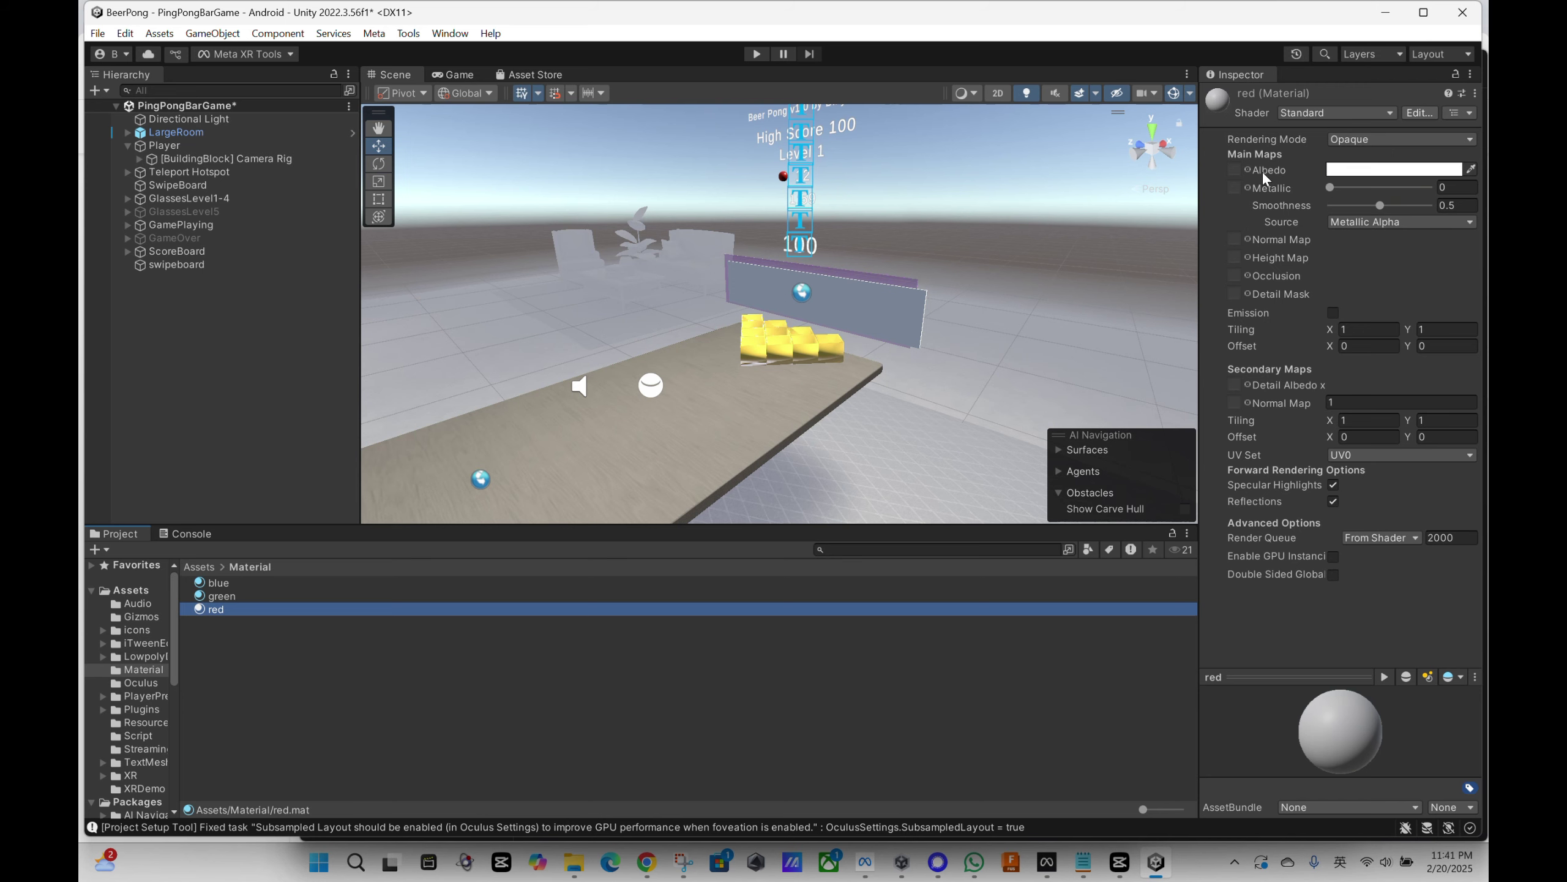
# Set the red material's albedo to orange-red FC4810 with an alpha of 143
pyautogui.click(1374, 168)
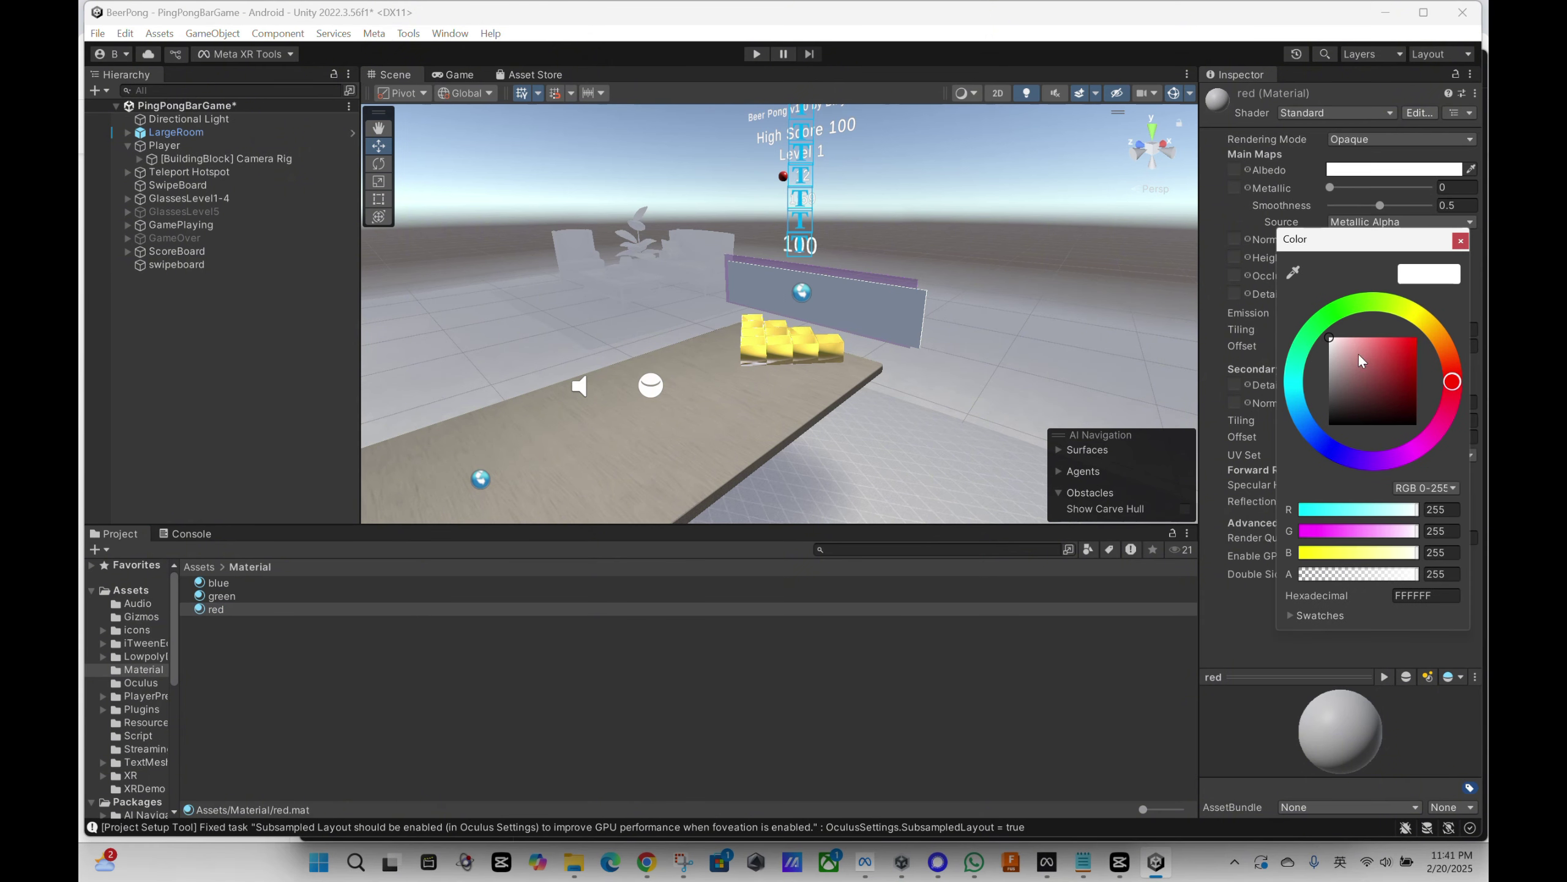
pyautogui.click(1412, 340)
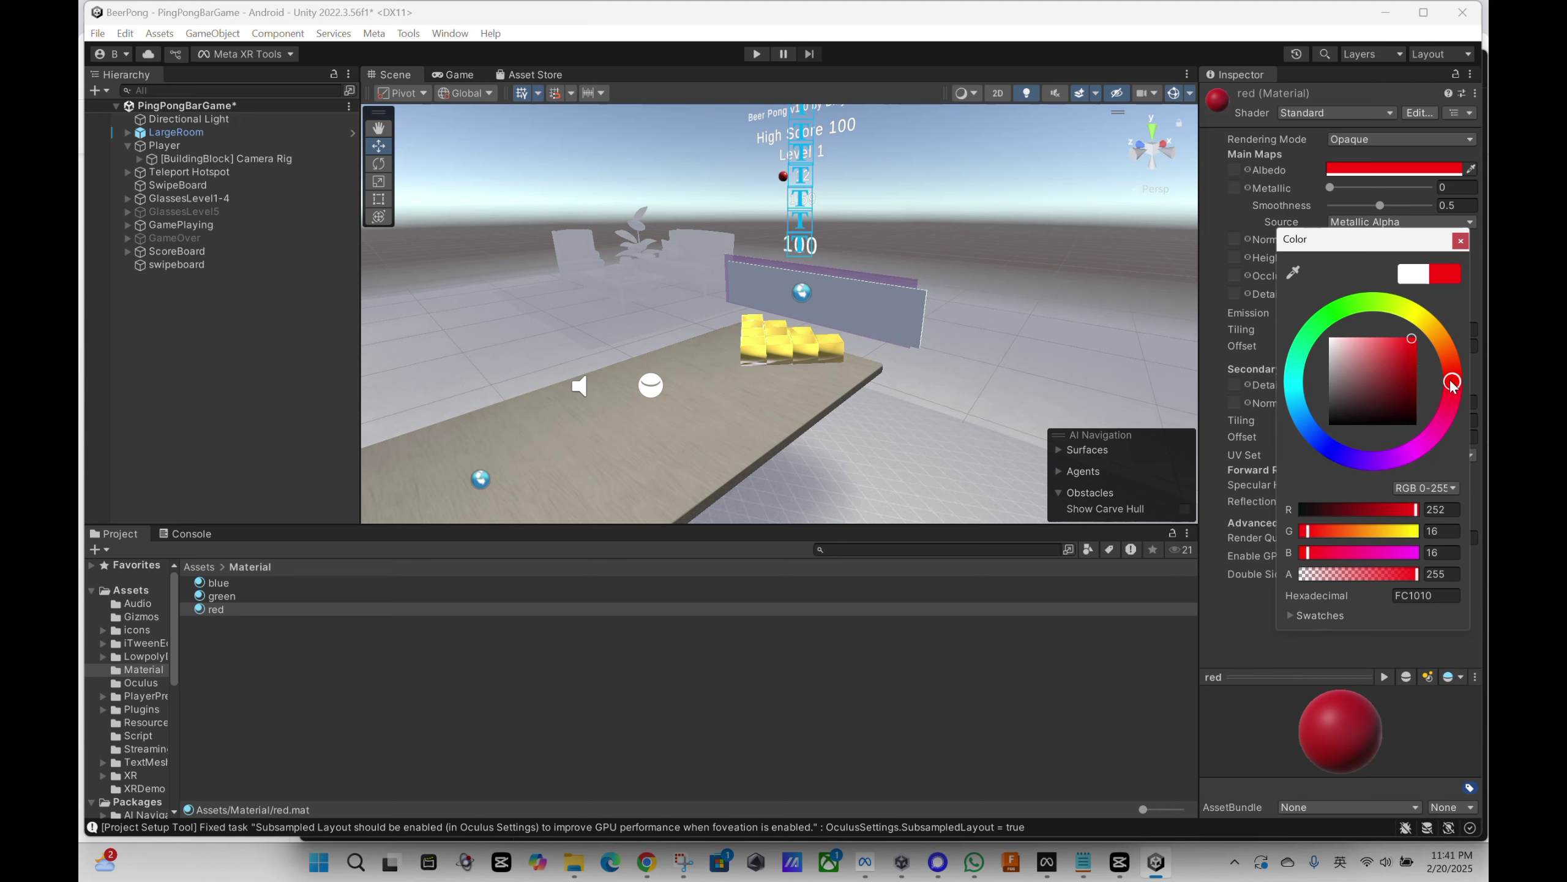
pyautogui.moveTo(1453, 382)
pyautogui.mouseDown()
pyautogui.moveTo(1420, 445)
pyautogui.moveTo(1351, 457)
pyautogui.moveTo(1296, 405)
pyautogui.moveTo(1304, 303)
pyautogui.moveTo(1408, 313)
pyautogui.moveTo(1450, 359)
pyautogui.moveTo(1447, 396)
pyautogui.moveTo(1450, 364)
pyautogui.mouseUp()
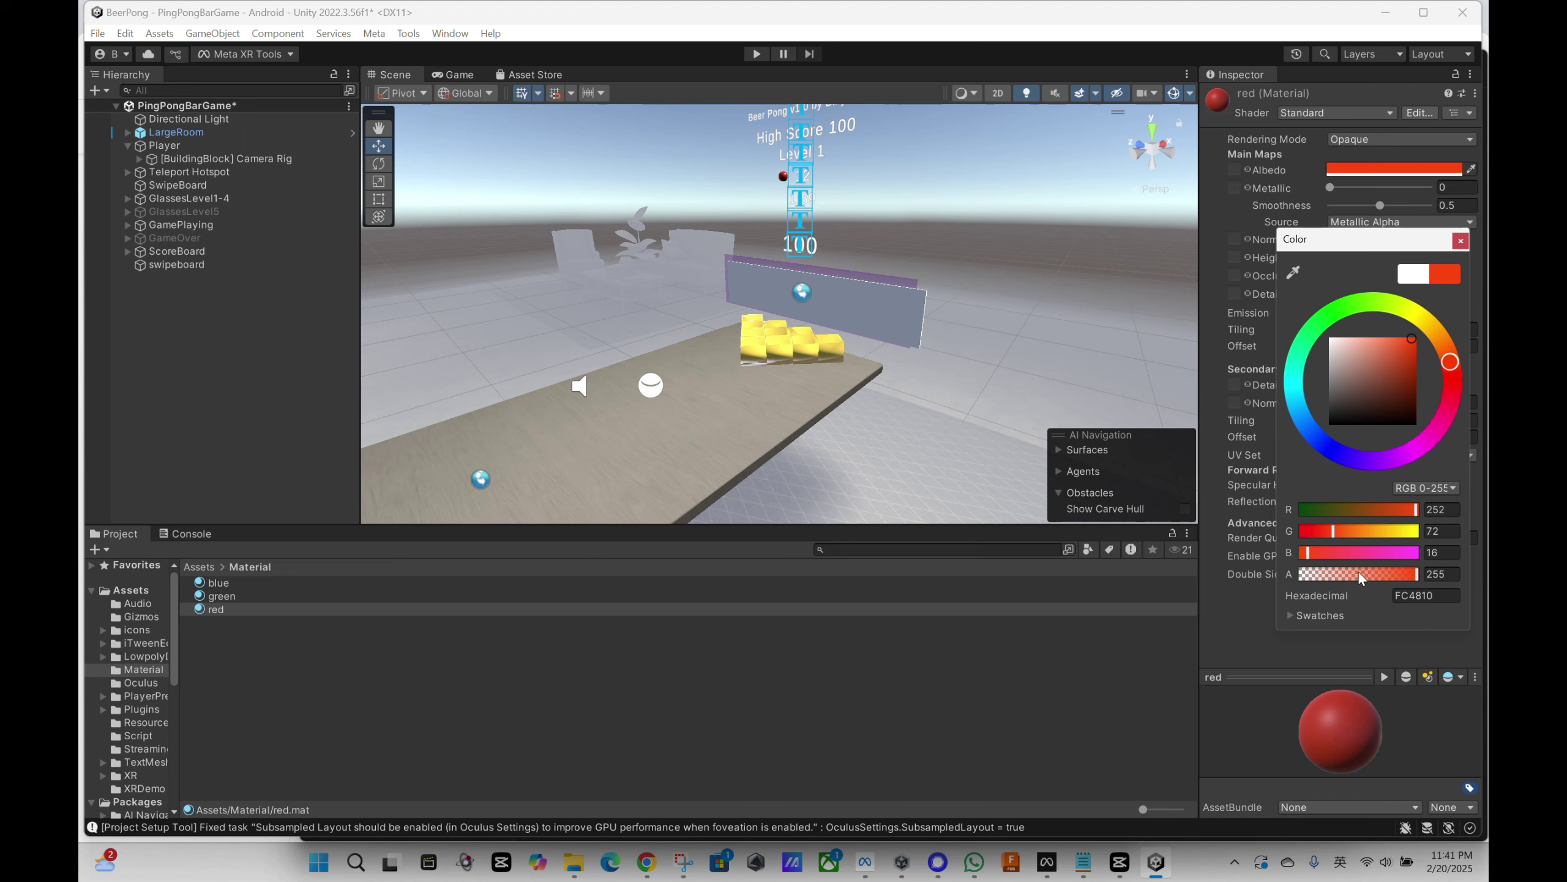
pyautogui.moveTo(1359, 573)
pyautogui.mouseDown()
pyautogui.moveTo(1408, 567)
pyautogui.moveTo(1295, 575)
pyautogui.moveTo(1386, 574)
pyautogui.moveTo(1366, 583)
pyautogui.mouseUp()
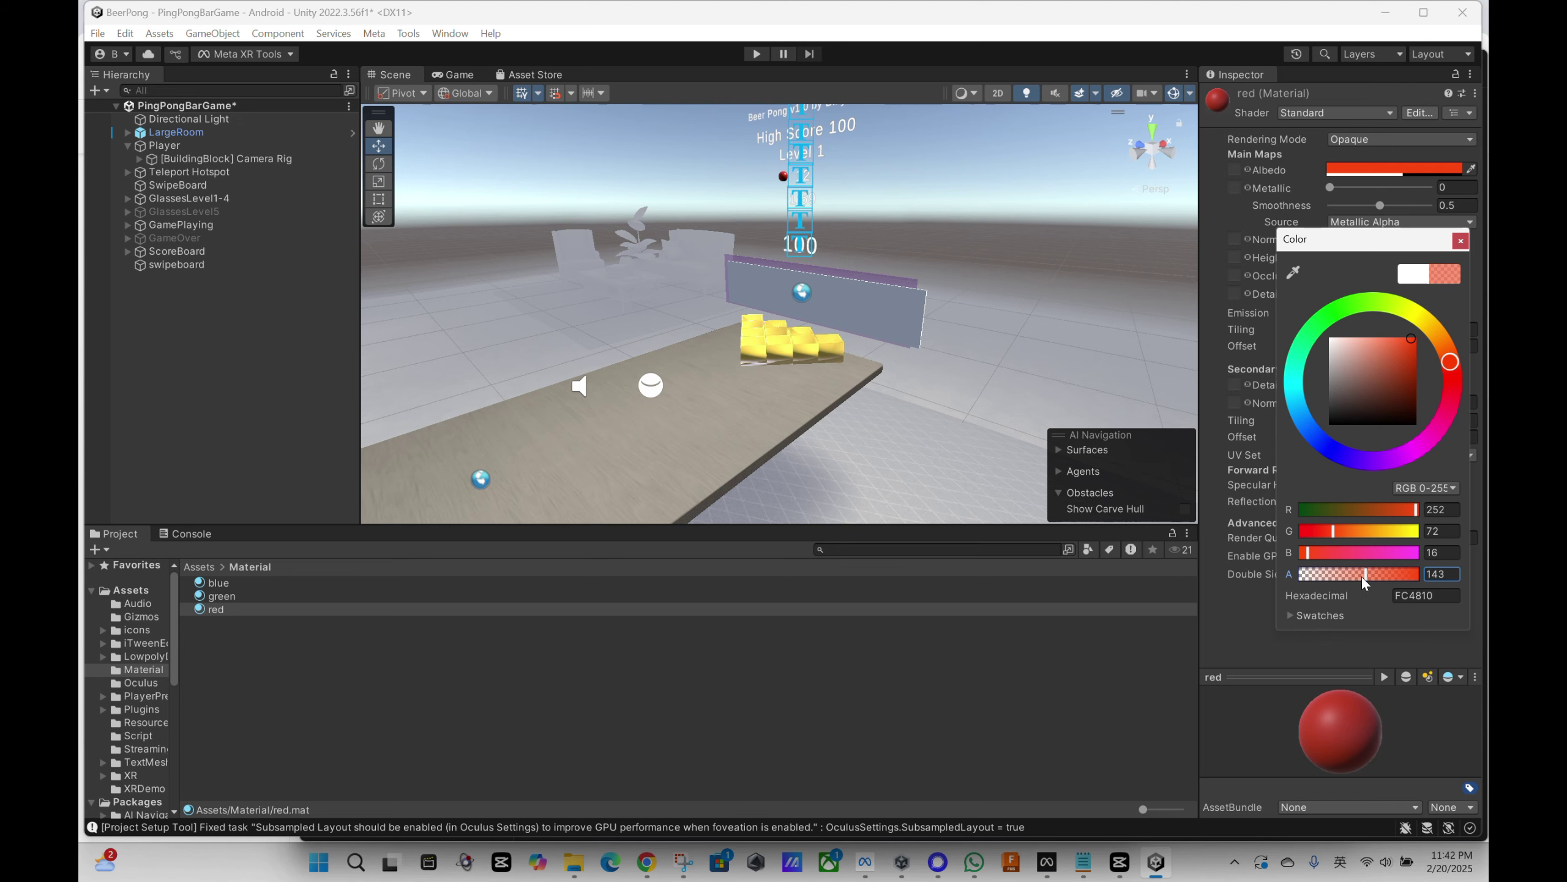
pyautogui.click(1460, 240)
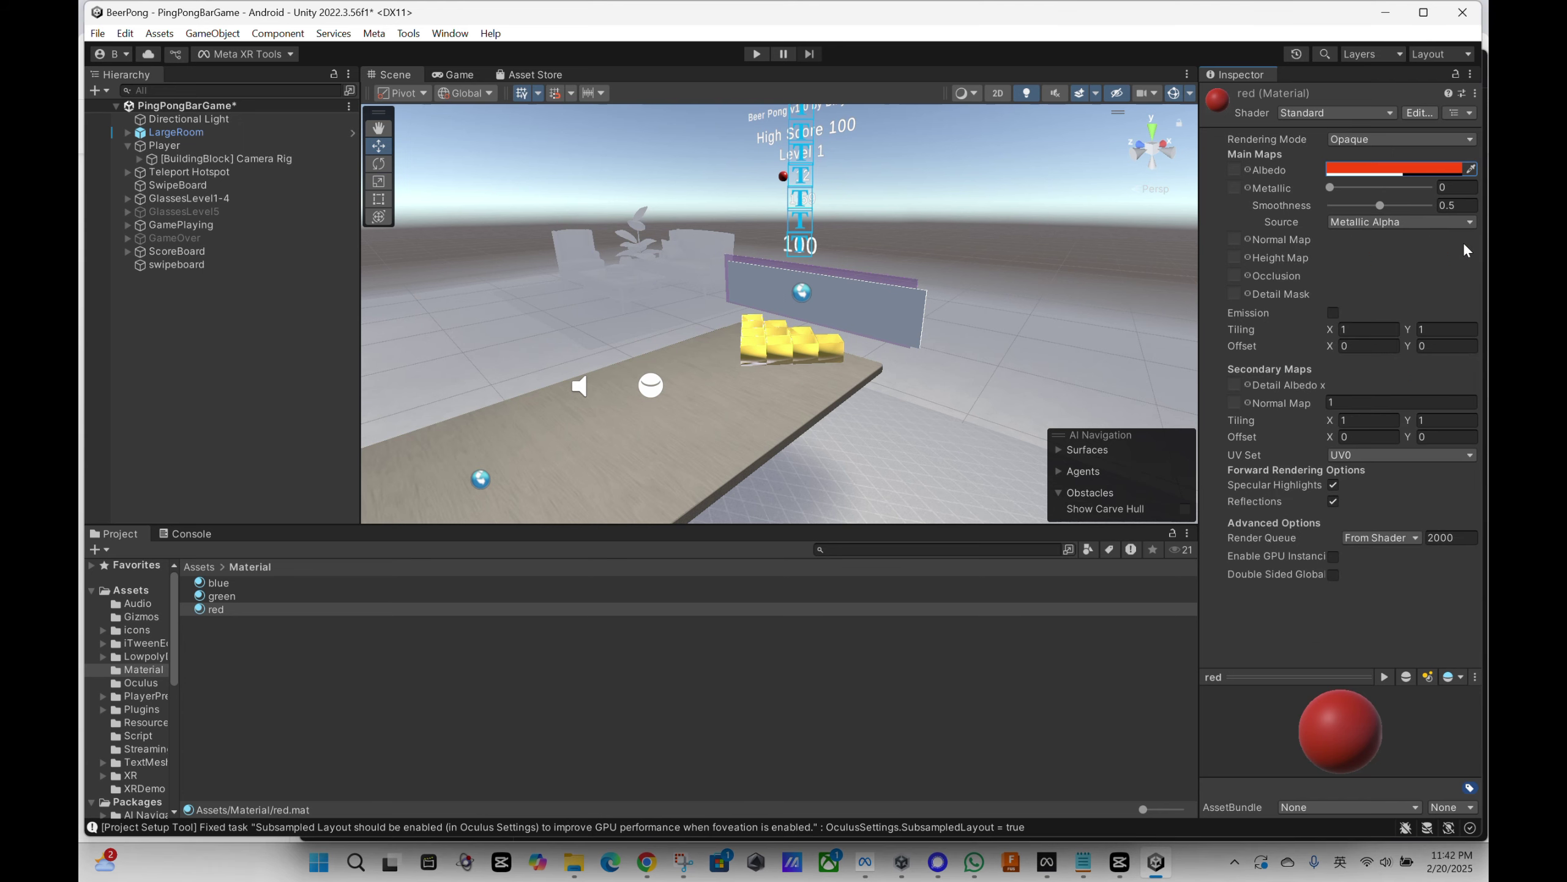
# Switch the red material's rendering mode to Transparent and lower its albedo alpha further so it is more see-through
pyautogui.click(1377, 139)
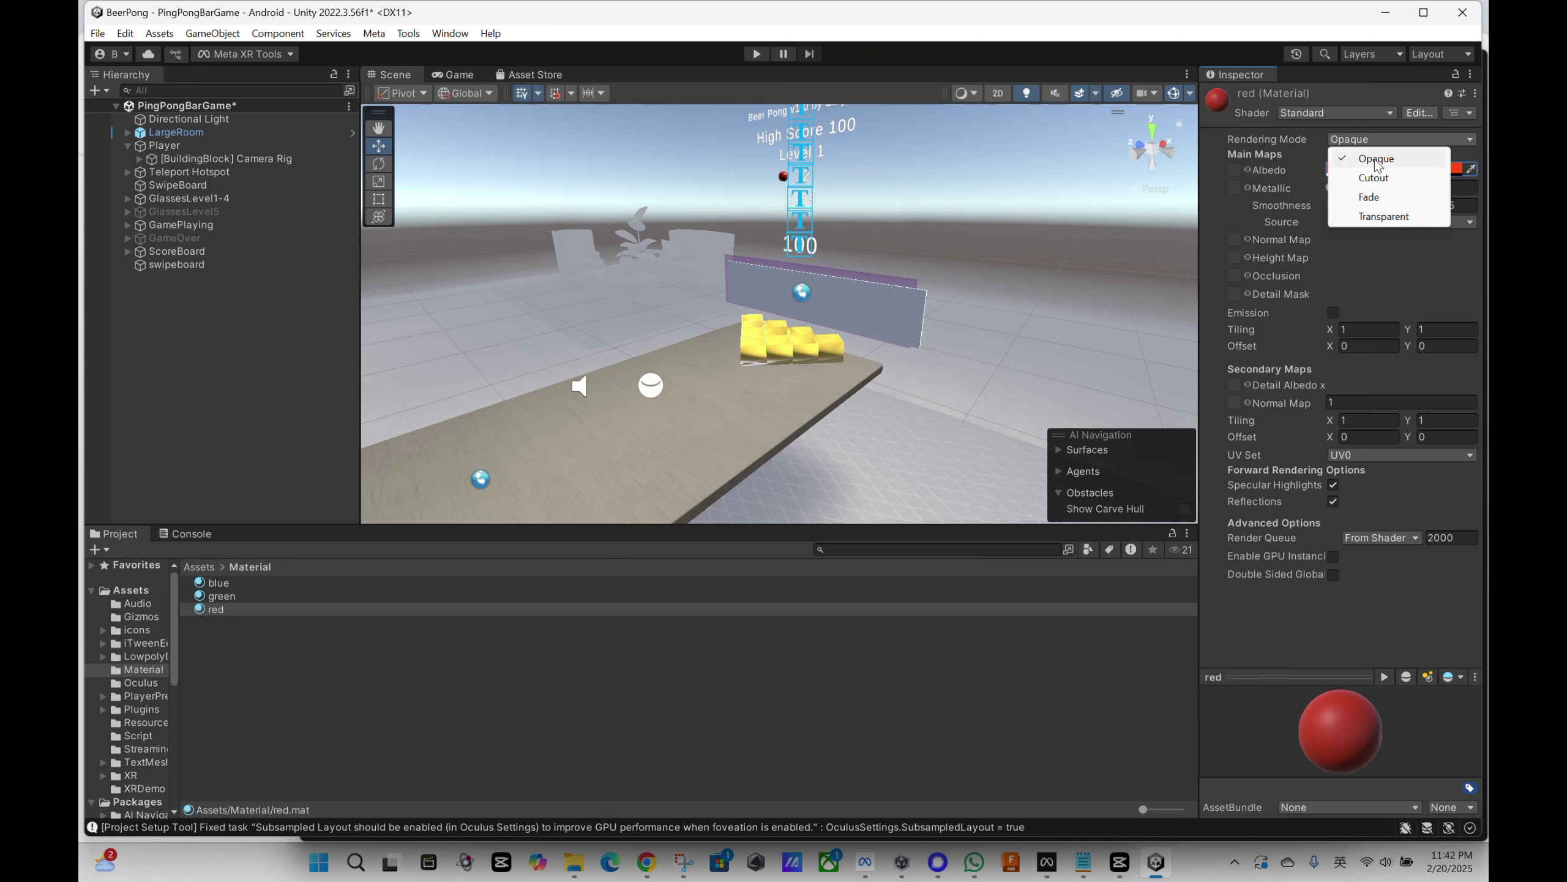
pyautogui.click(1384, 217)
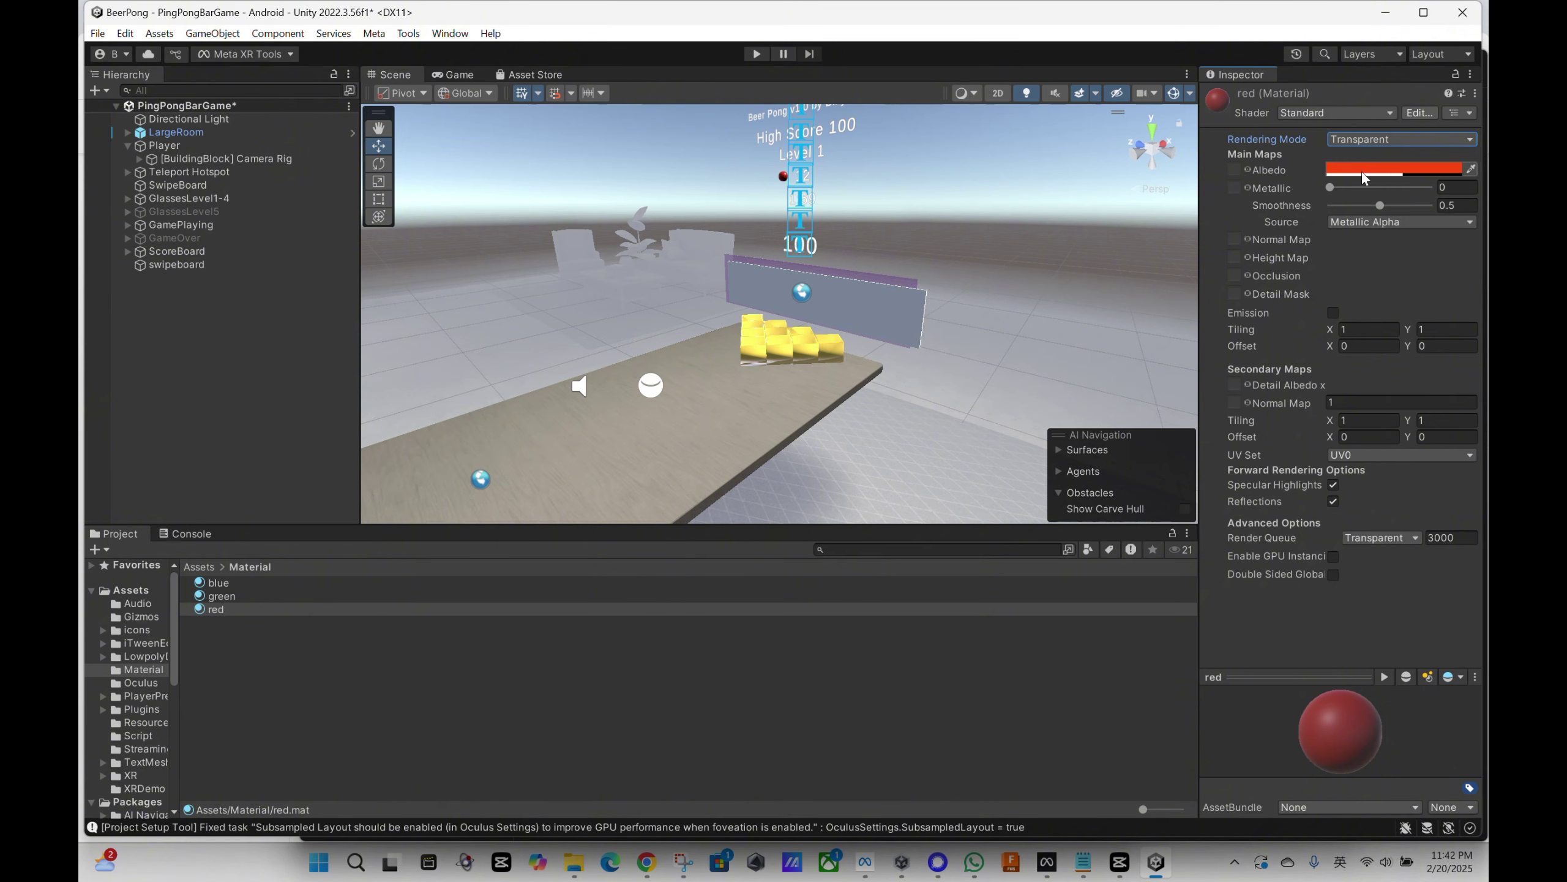
pyautogui.click(1385, 169)
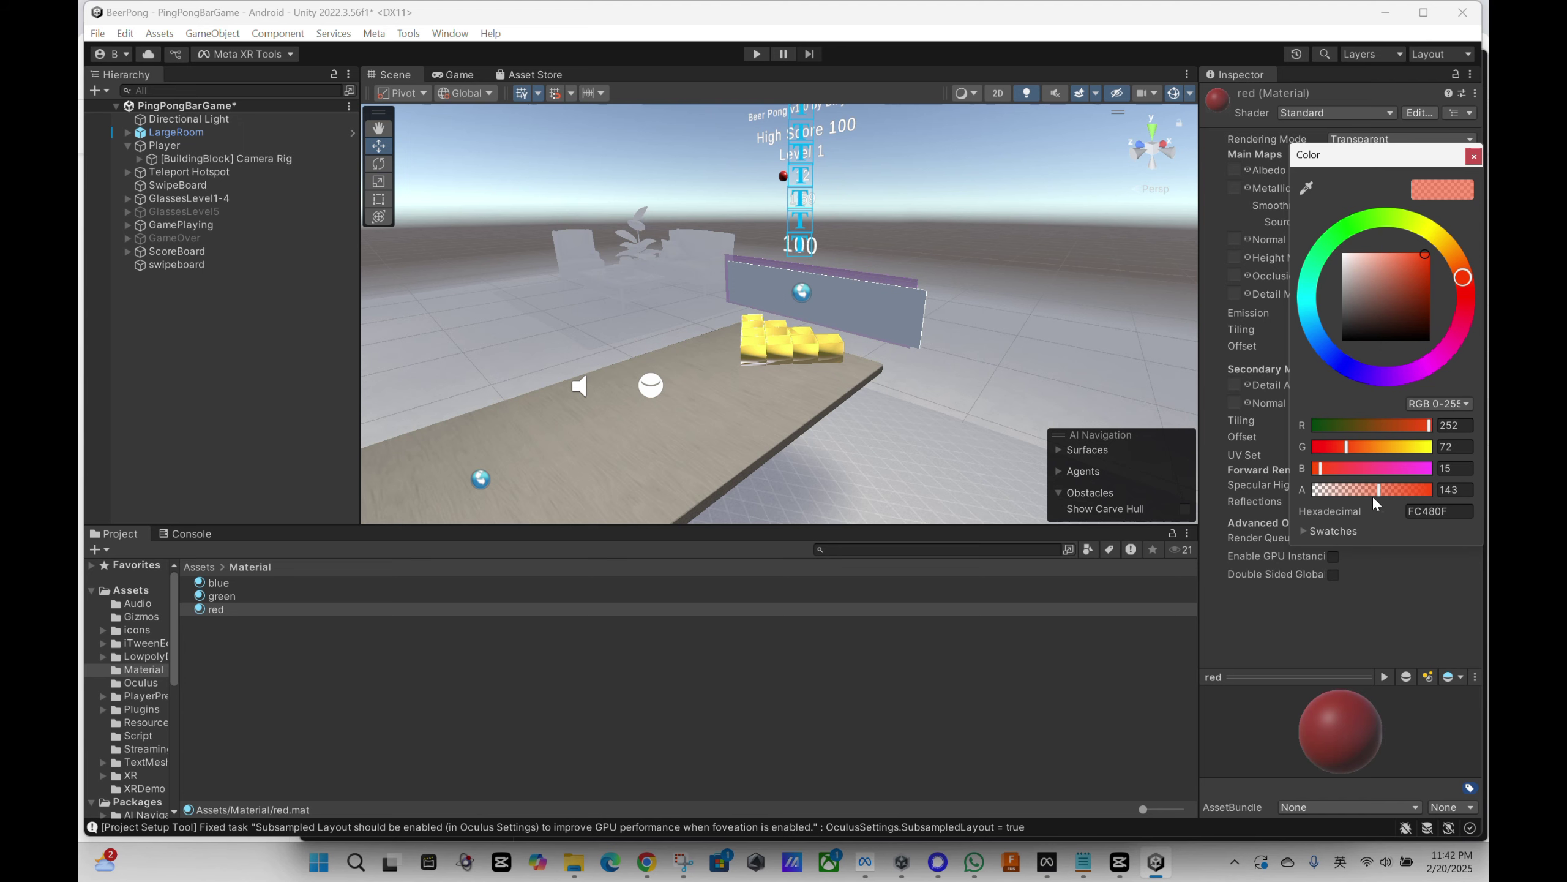
pyautogui.moveTo(1374, 498)
pyautogui.mouseDown()
pyautogui.moveTo(1355, 494)
pyautogui.moveTo(1386, 486)
pyautogui.moveTo(1308, 483)
pyautogui.moveTo(1430, 488)
pyautogui.moveTo(1357, 493)
pyautogui.mouseUp()
pyautogui.click(1219, 192)
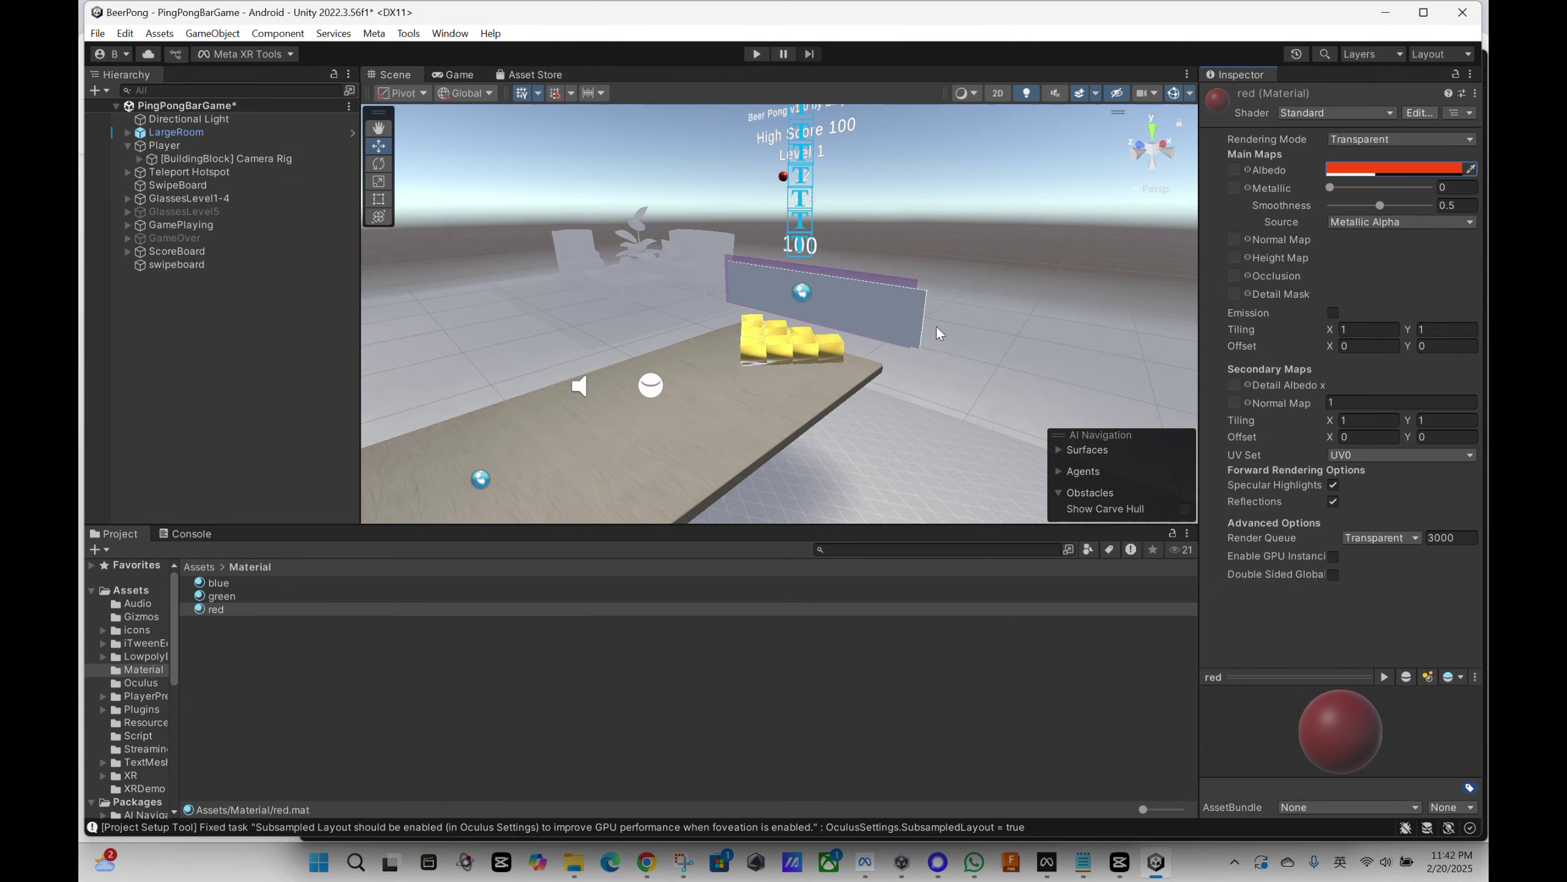
# Apply the red material to the new swipeboard panel behind the glasses
pyautogui.keyDown('alt'); pyautogui.moveTo(935, 326); pyautogui.dragTo(530, 417); pyautogui.keyUp('alt')
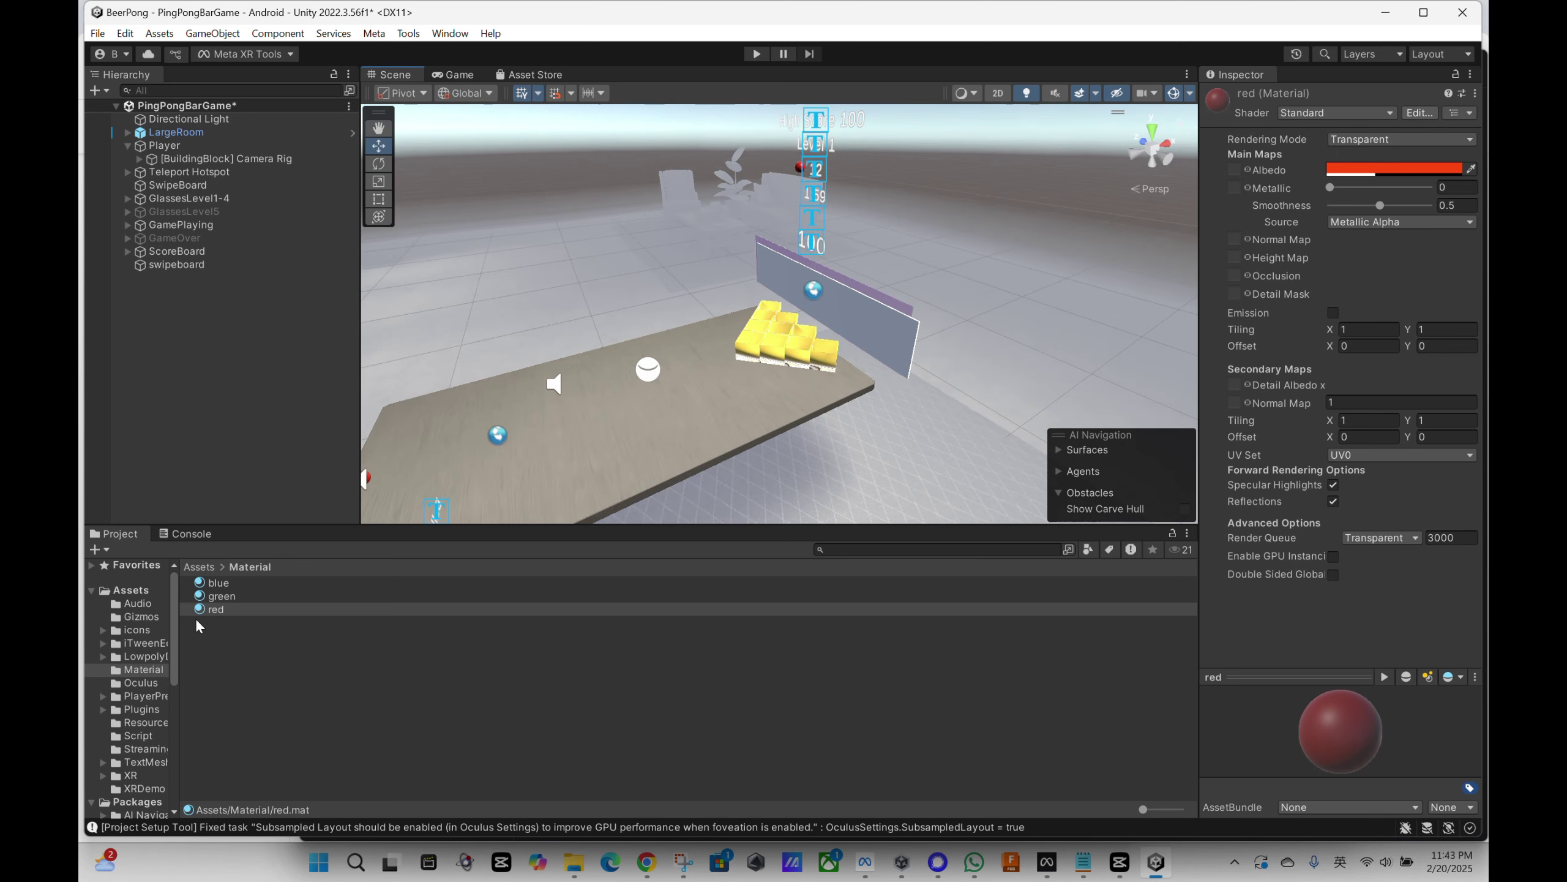
pyautogui.click(225, 610)
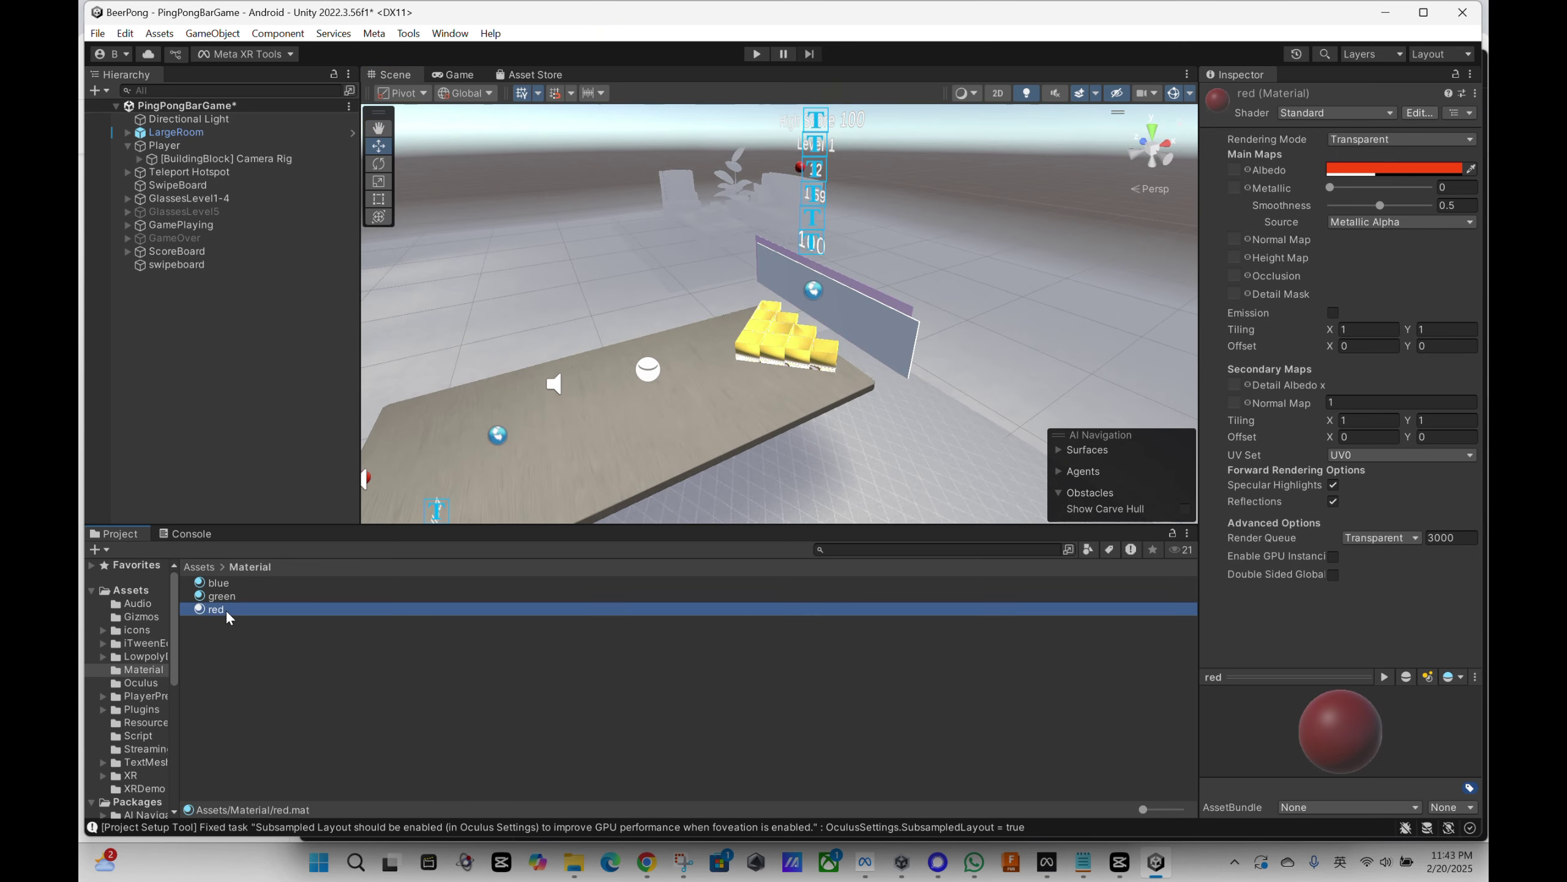
pyautogui.moveTo(225, 610); pyautogui.dragTo(653, 481)
pyautogui.moveTo(812, 365); pyautogui.dragTo(912, 336)
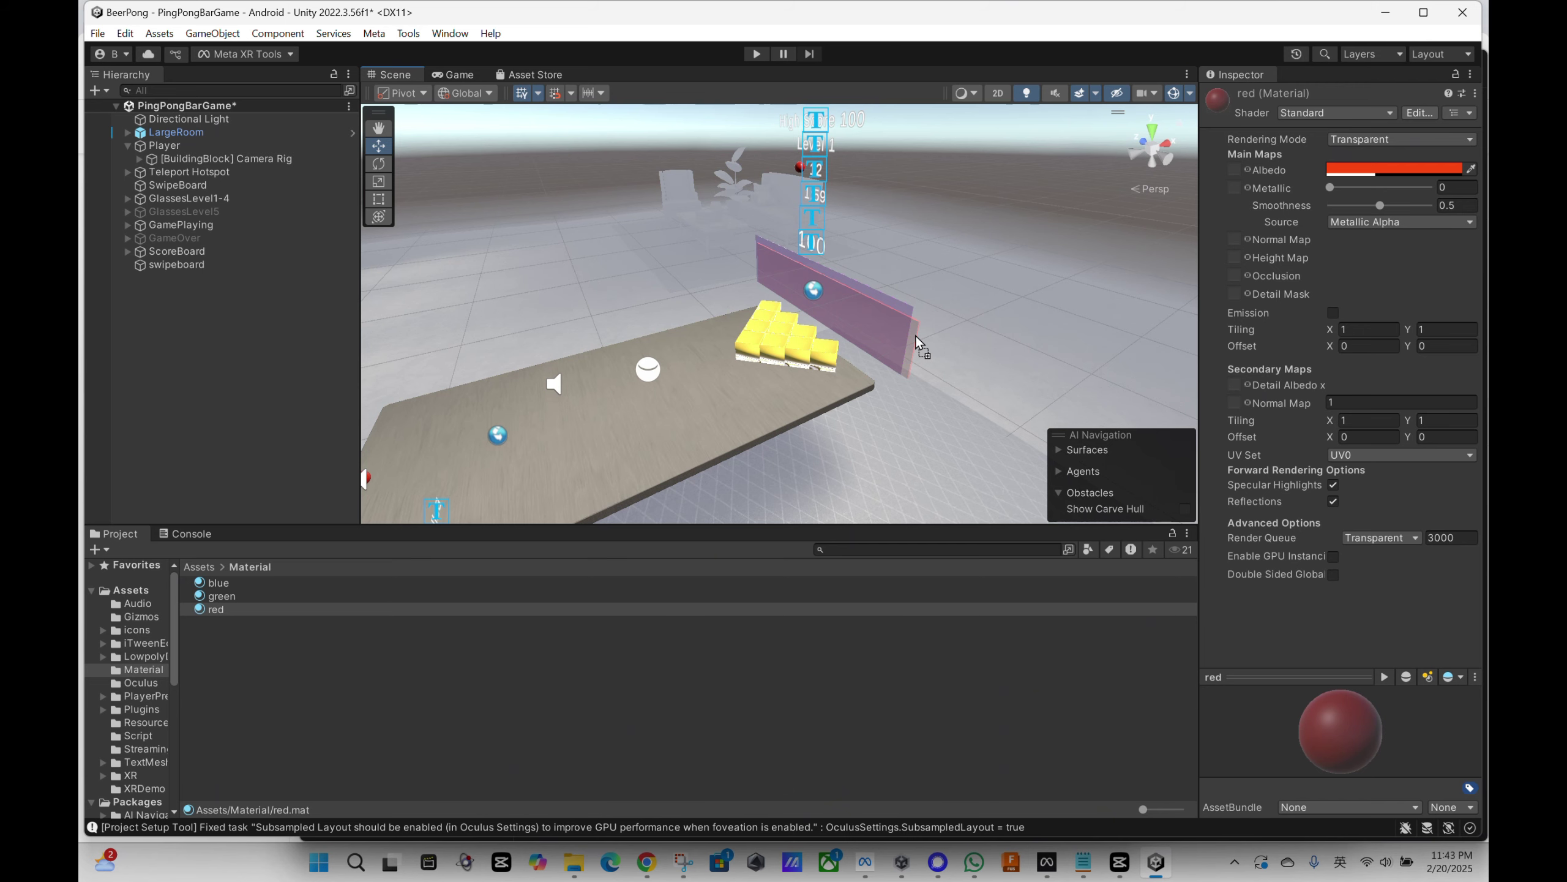
pyautogui.moveTo(951, 365)
pyautogui.keyDown('alt'); pyautogui.mouseDown()
pyautogui.moveTo(812, 304)
pyautogui.moveTo(791, 336)
pyautogui.moveTo(710, 308)
pyautogui.moveTo(949, 349)
pyautogui.mouseUp(); pyautogui.keyUp('alt')
# Delete the new red swipeboard cube from the scene
pyautogui.click(817, 307)
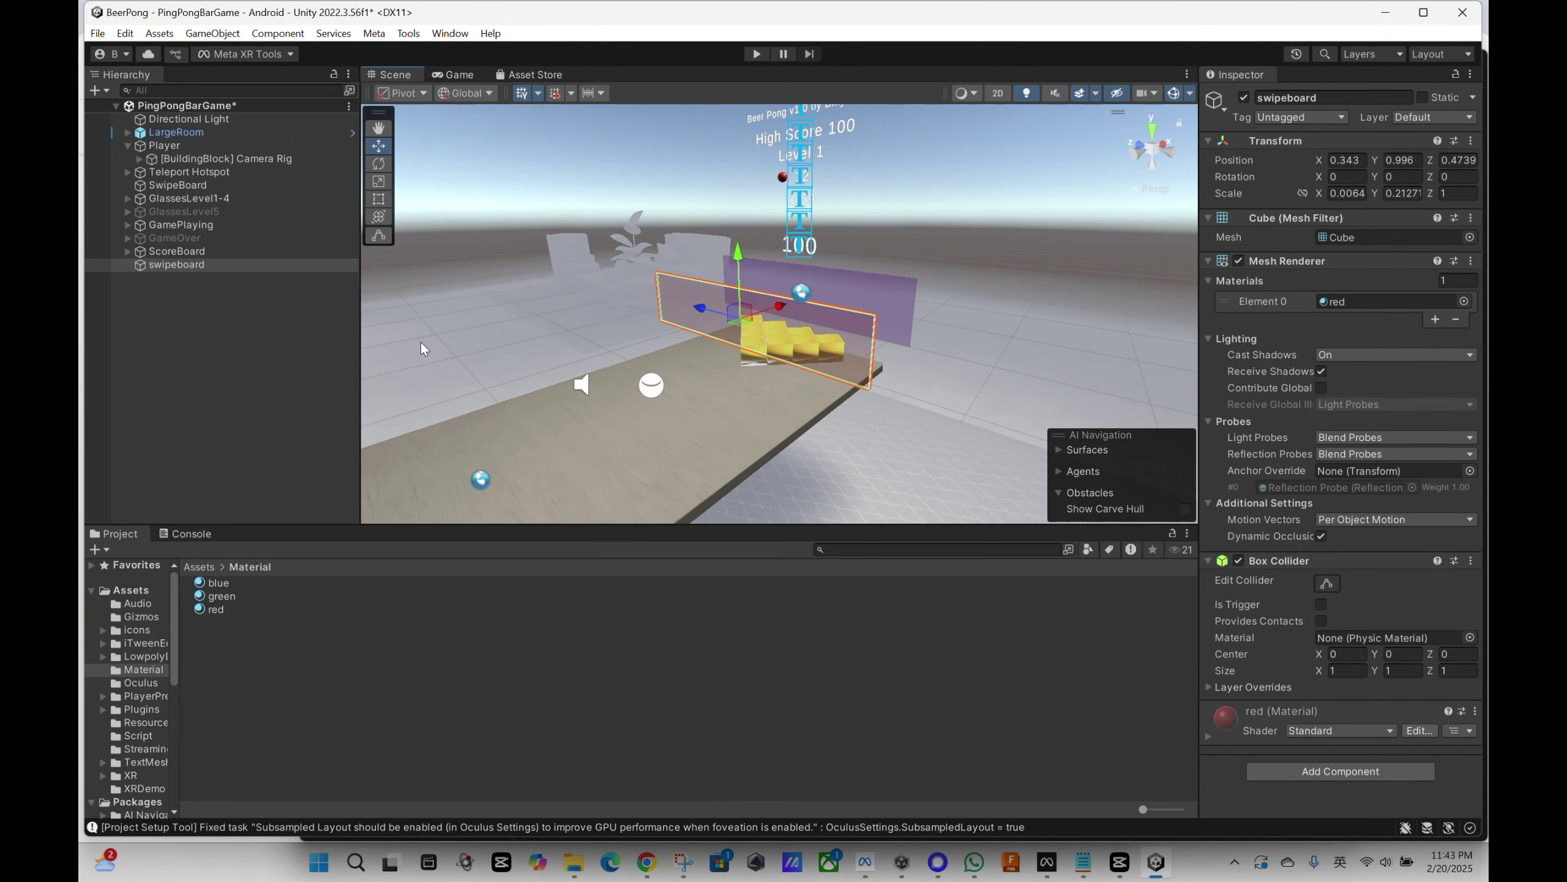
pyautogui.rightClick(226, 266)
pyautogui.click(240, 291)
# Examine the original blue-material SwipeBoard above the glasses and the objects grouped under GamePlaying
pyautogui.click(201, 185)
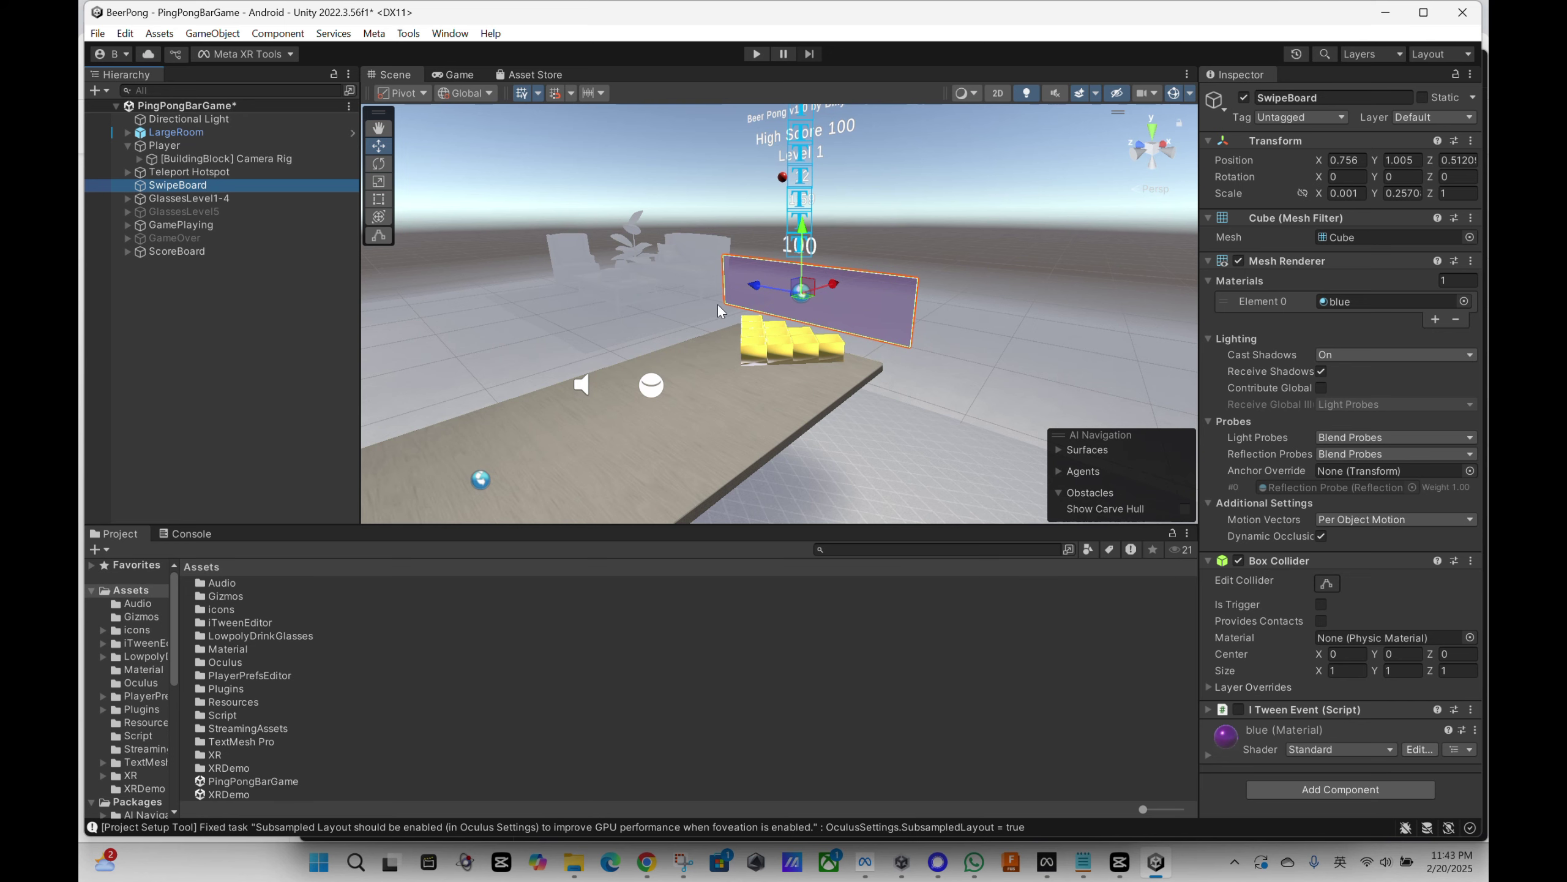
pyautogui.scroll(1, 740, 314)
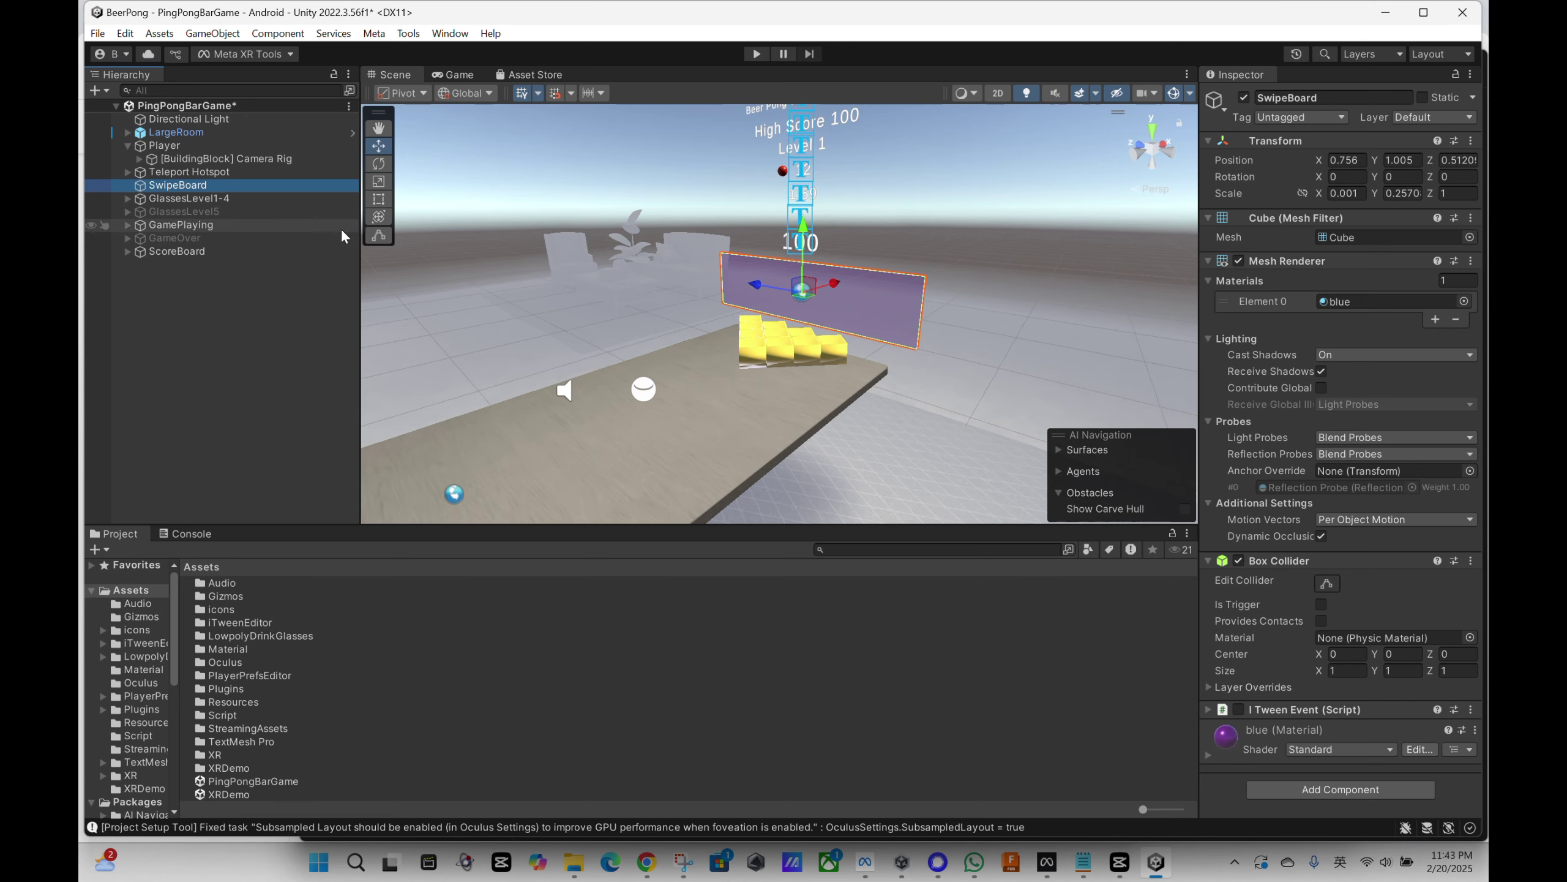
pyautogui.scroll(-1, 825, 299)
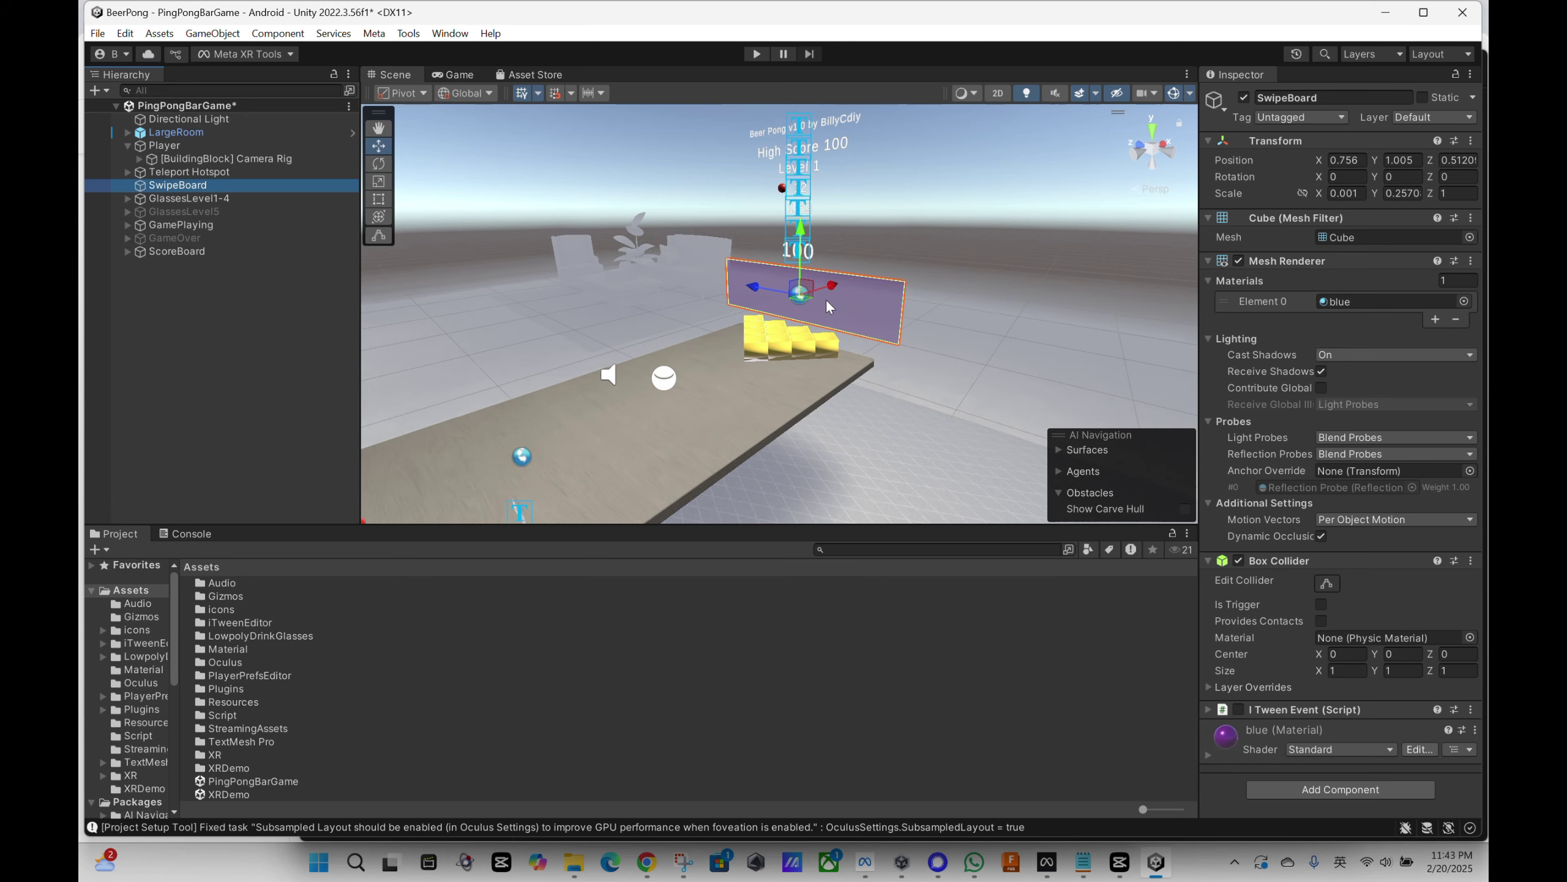
pyautogui.scroll(-3, 826, 299)
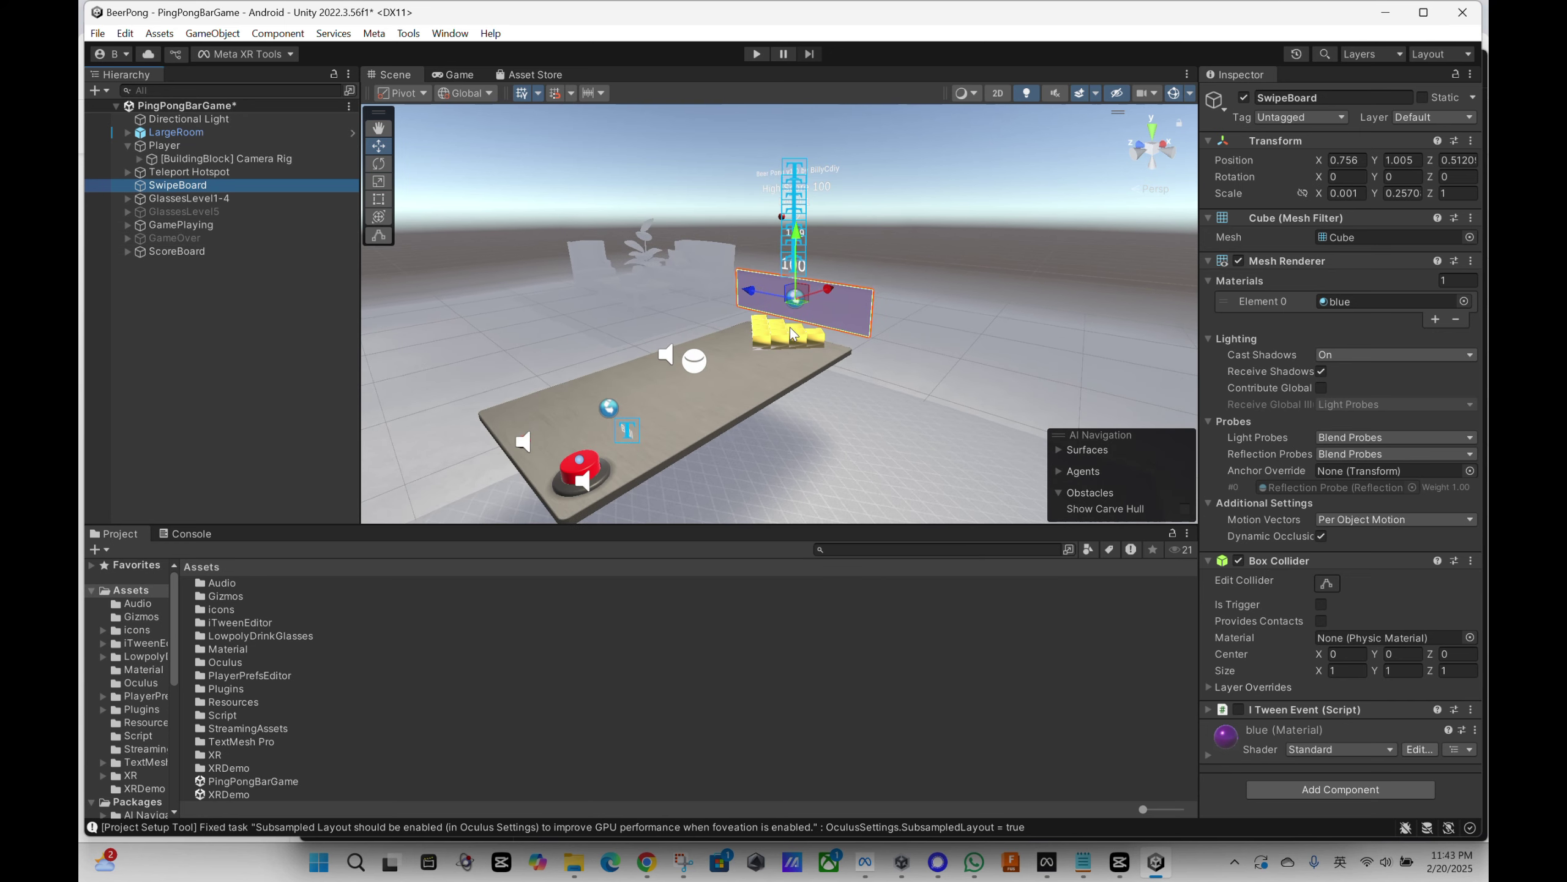
pyautogui.scroll(2, 791, 334)
pyautogui.click(128, 225)
pyautogui.click(179, 226)
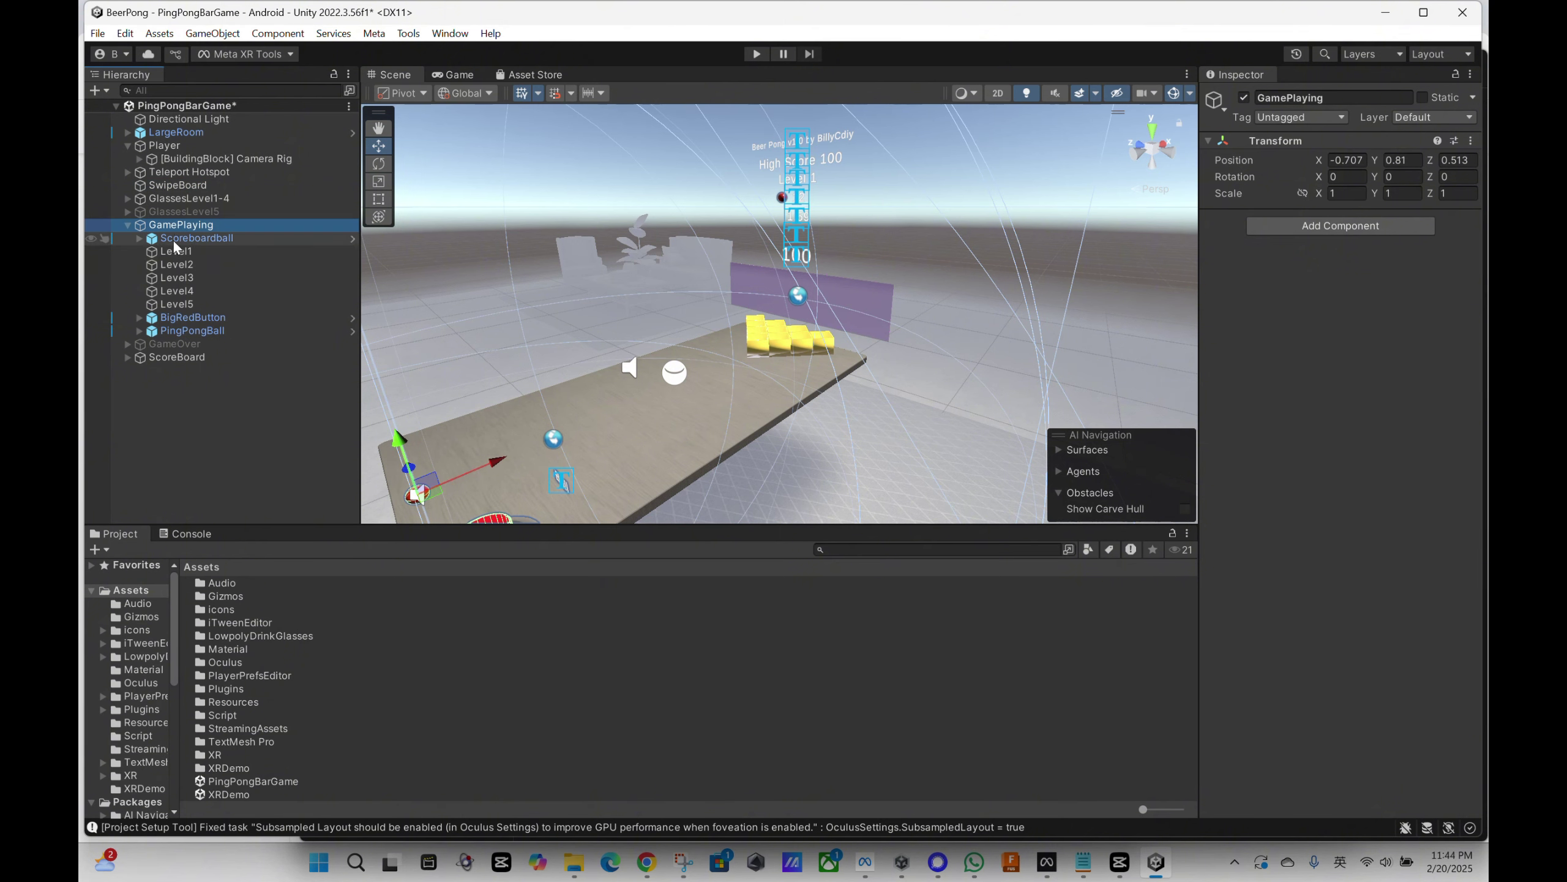
pyautogui.click(174, 240)
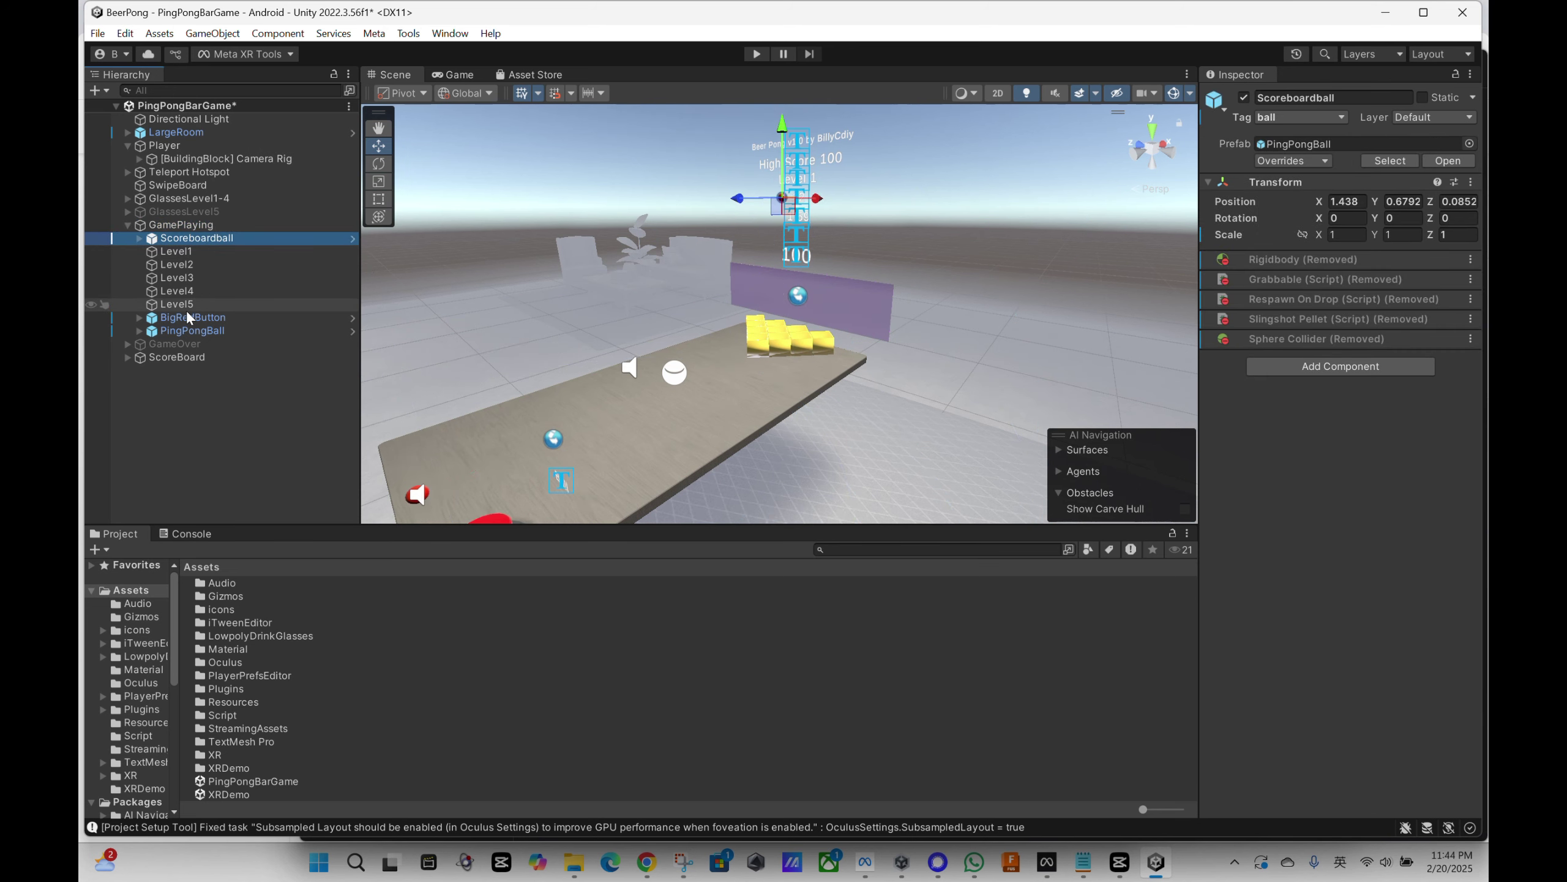
pyautogui.keyDown('shift'); pyautogui.click(191, 332); pyautogui.keyUp('shift')
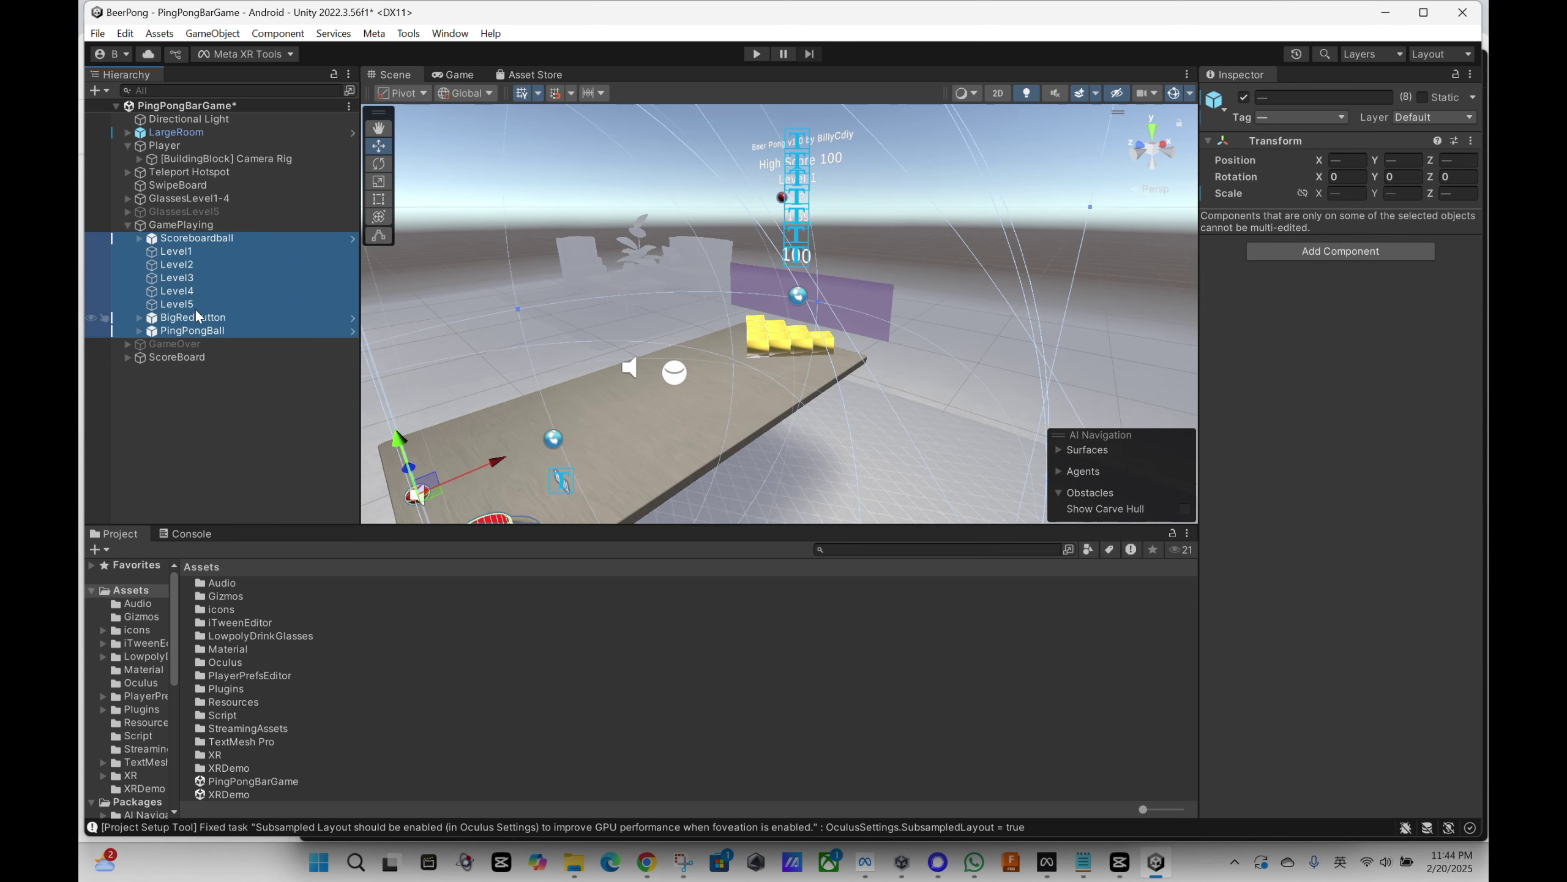
pyautogui.doubleClick(185, 225)
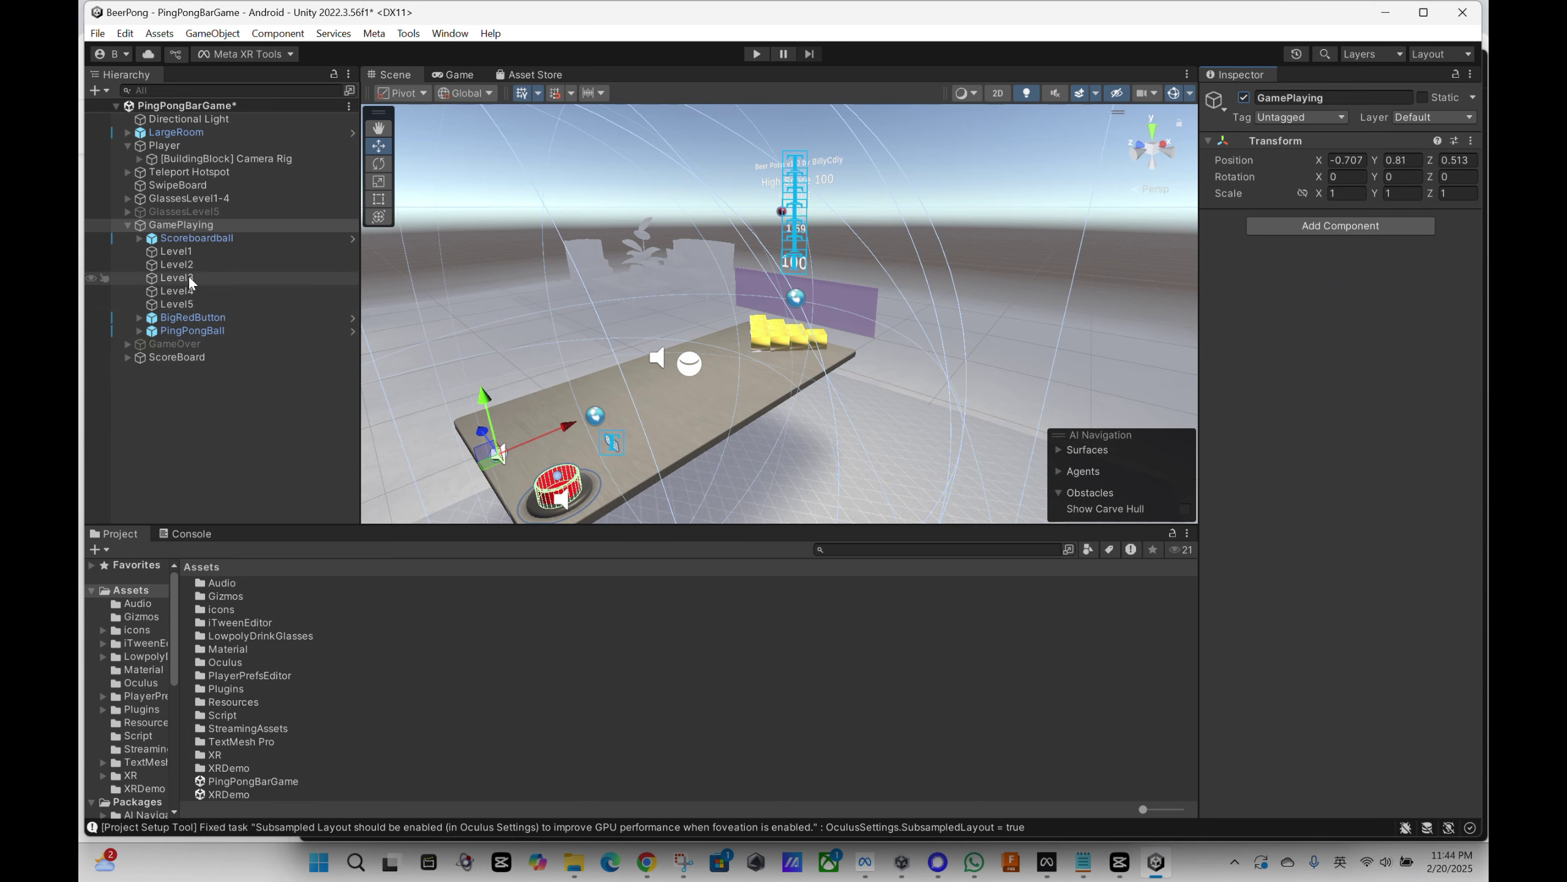
# Toggle the GamePlaying group off and on to check which objects it hides, leaving it active and collapsed
pyautogui.click(1243, 97)
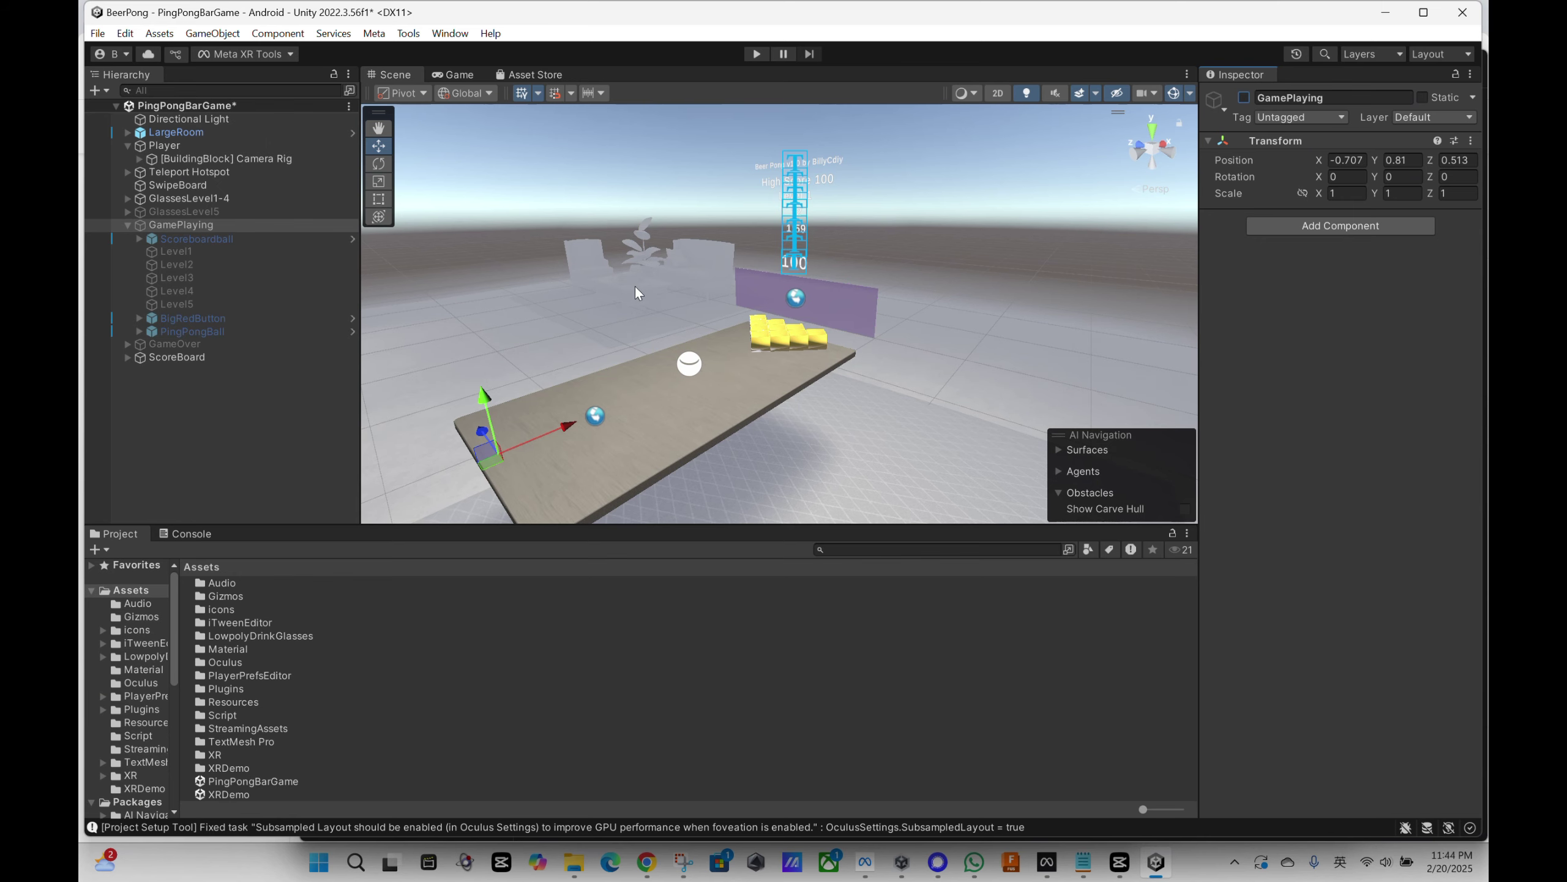
pyautogui.click(1243, 97)
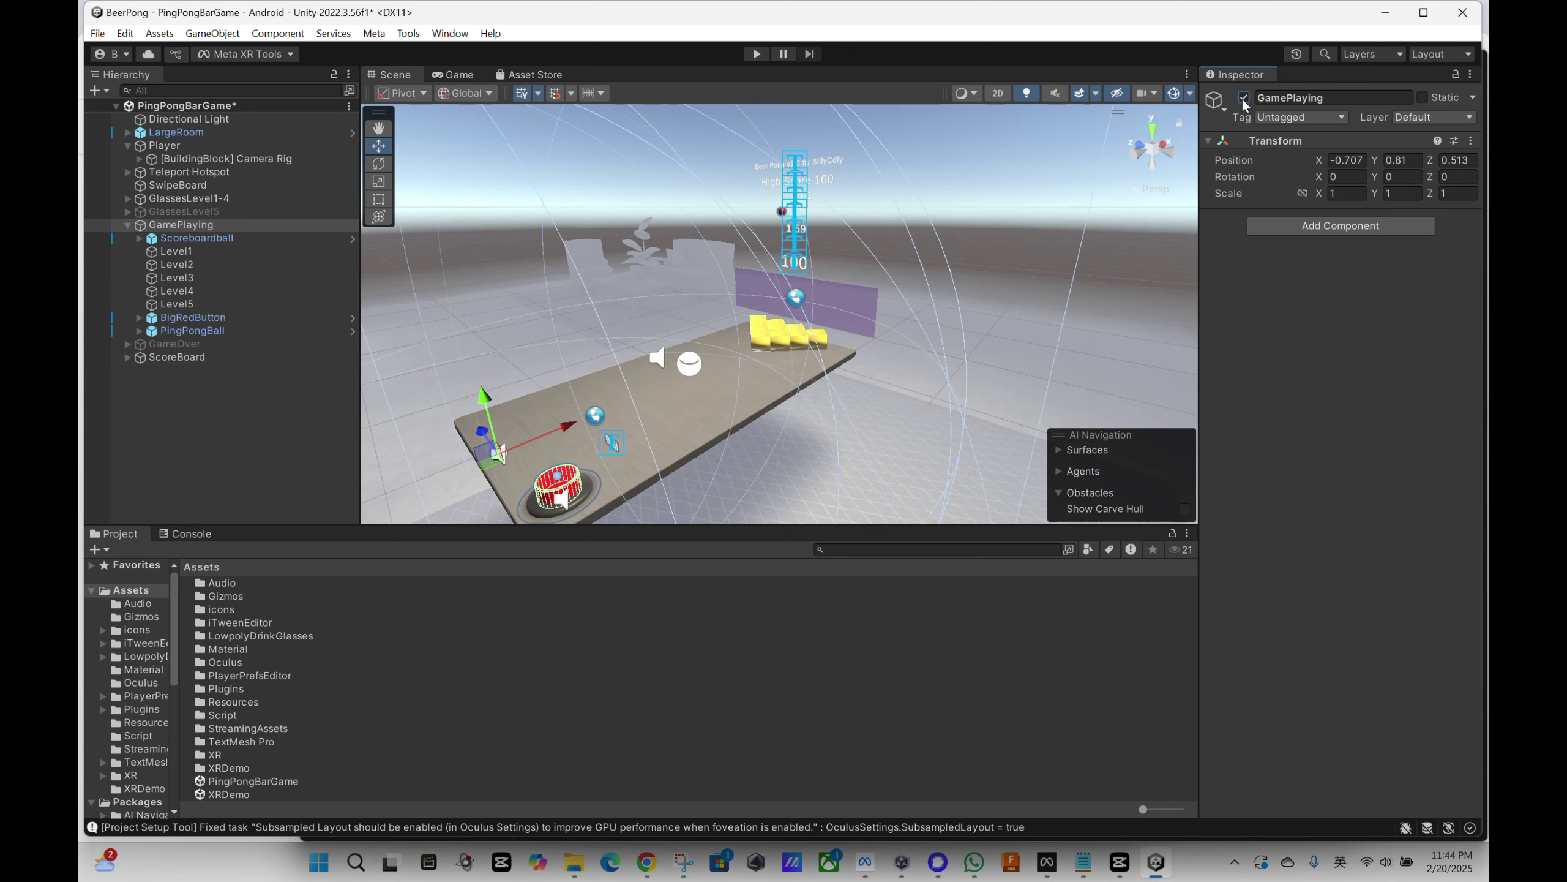
pyautogui.click(1244, 97)
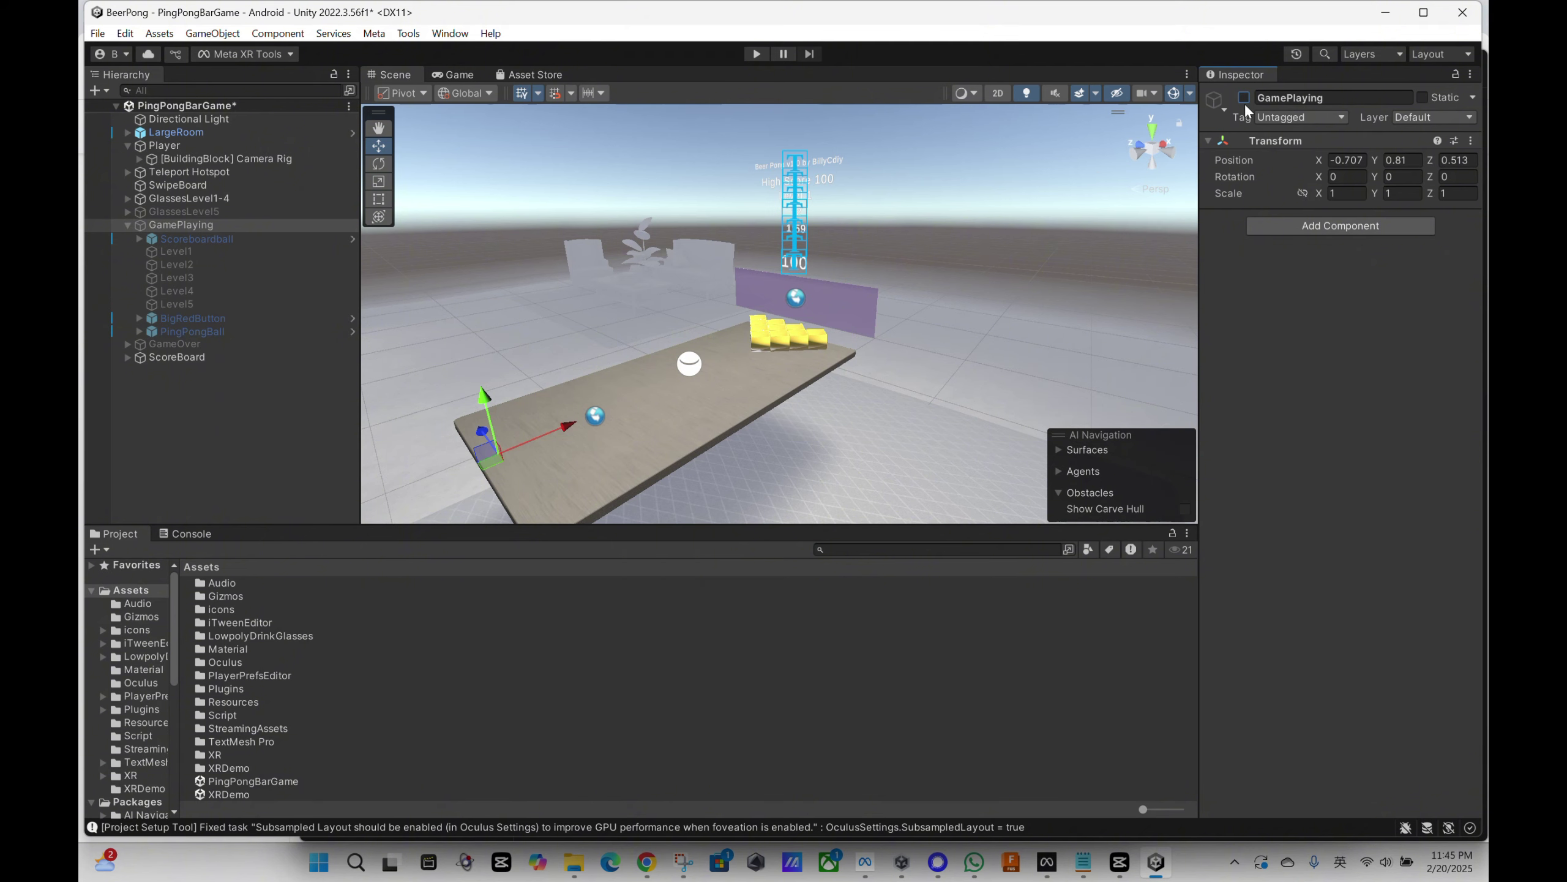
pyautogui.click(1244, 98)
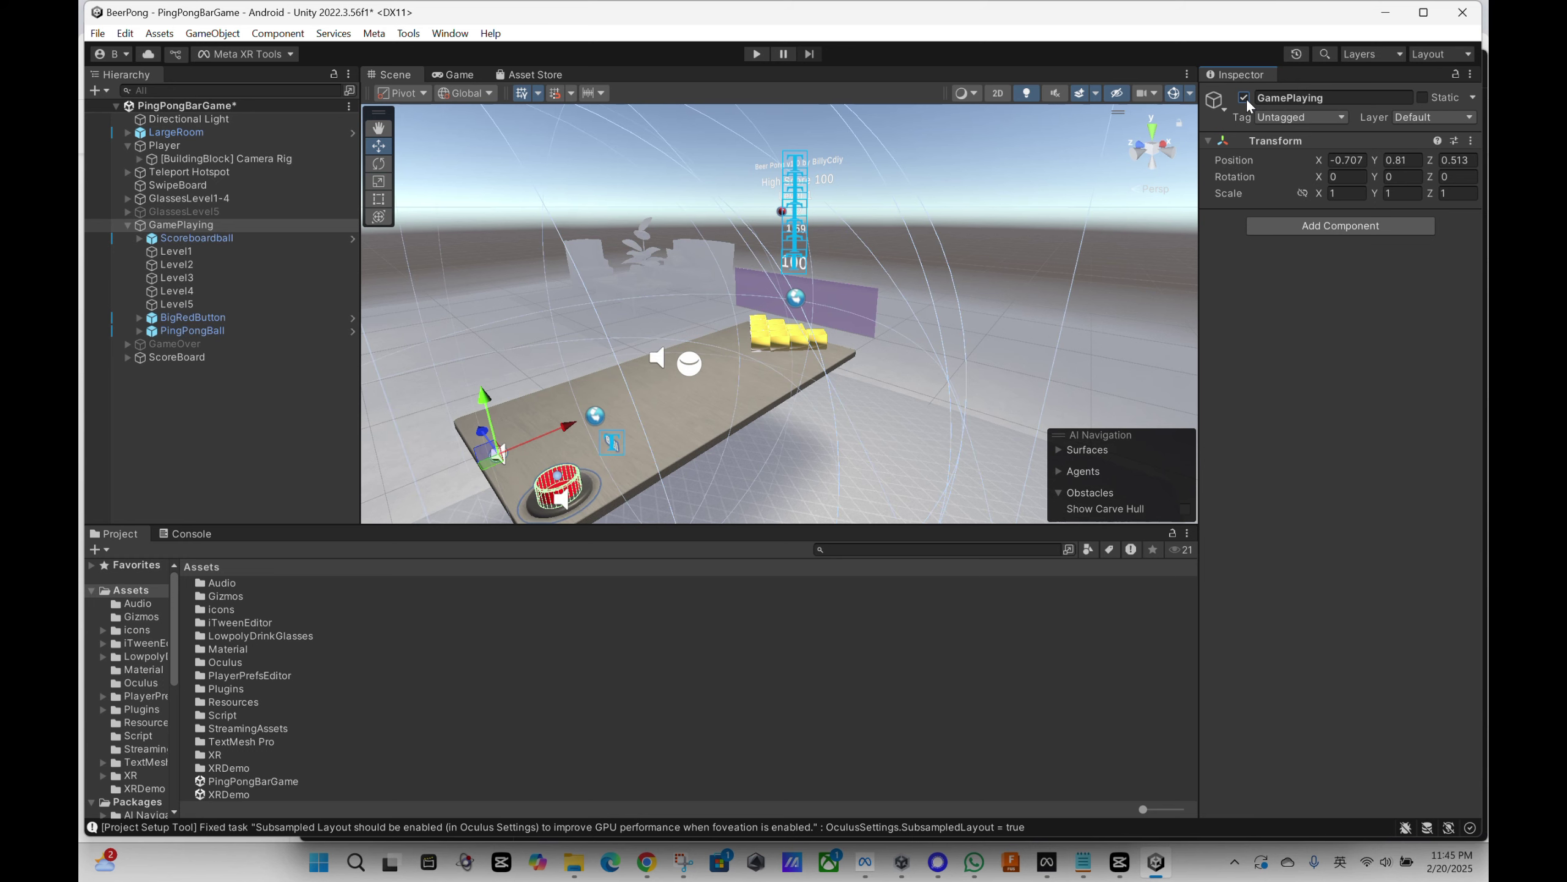
pyautogui.click(1244, 97)
pyautogui.click(1244, 98)
pyautogui.click(203, 331)
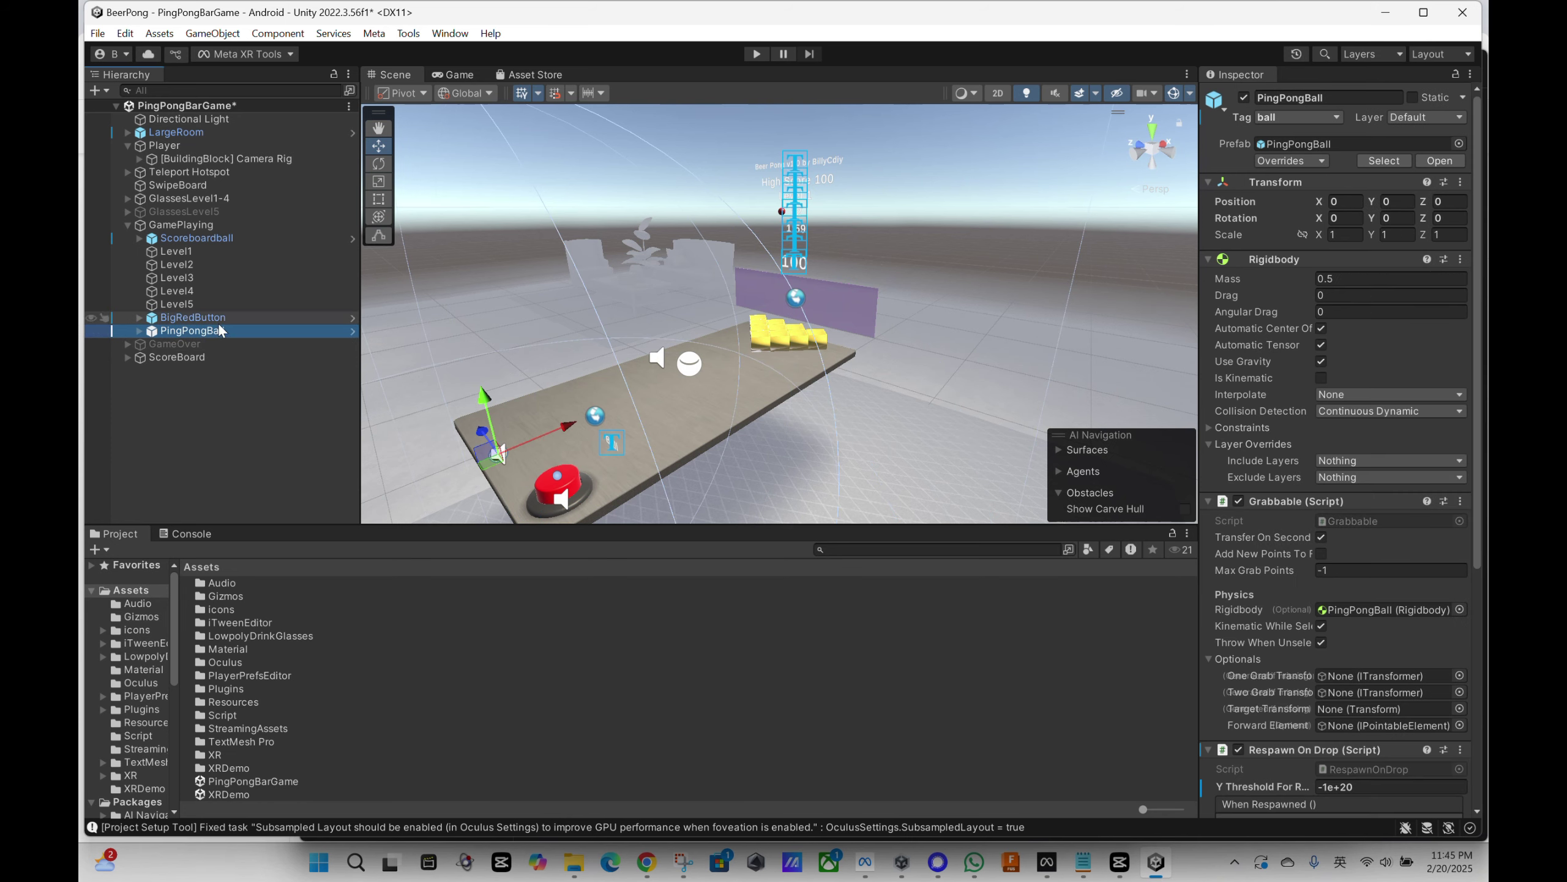
pyautogui.click(178, 227)
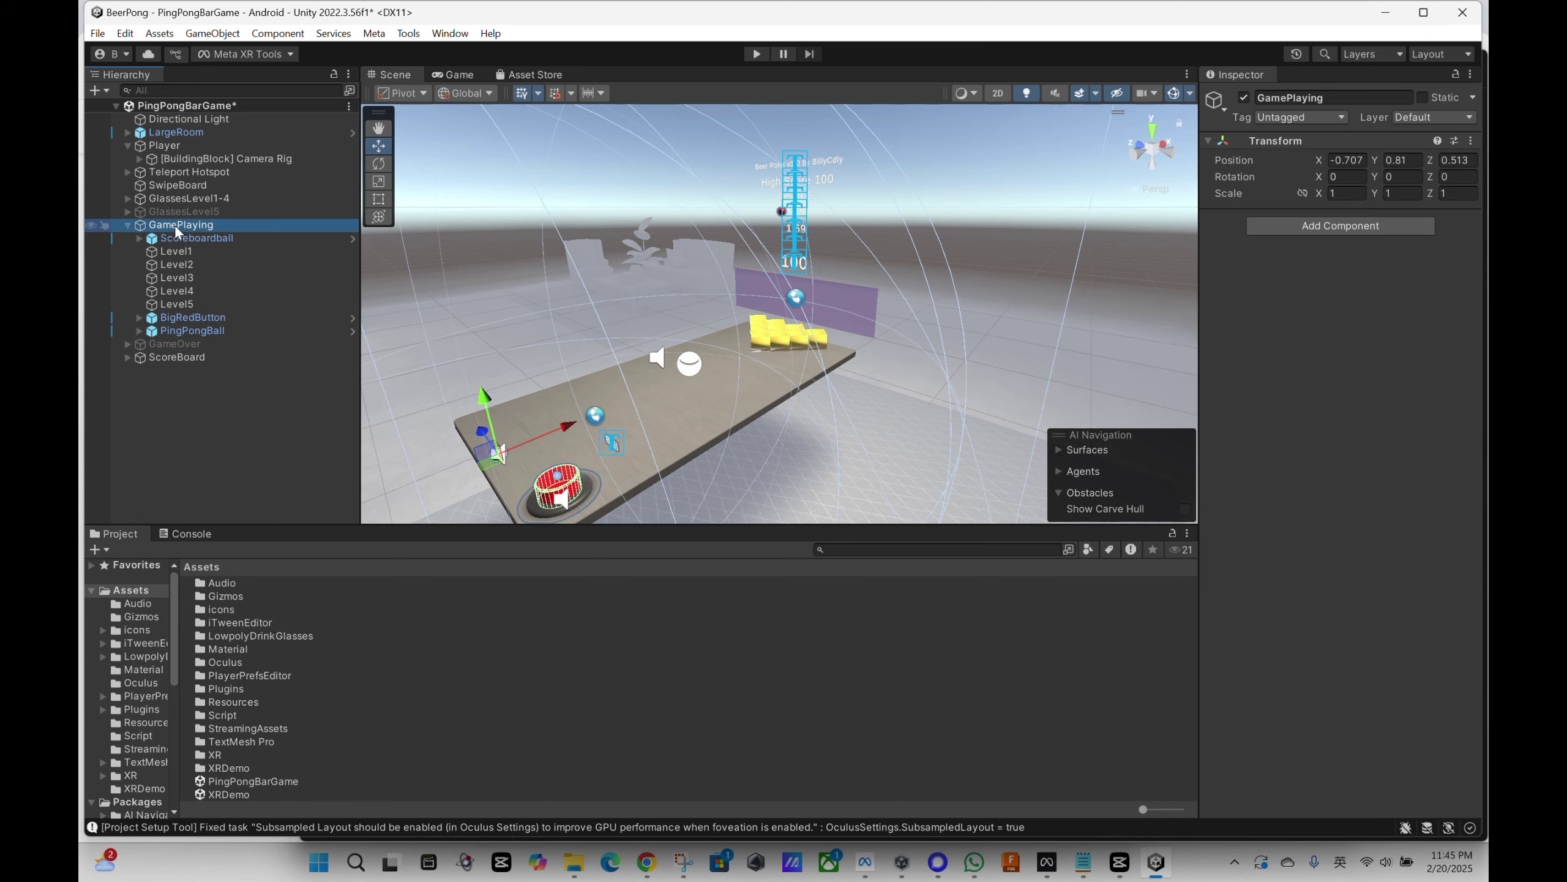
pyautogui.click(128, 226)
# Expand the ScoreBoard object and examine its Logo, HighScore, Level and PlayerLife texts up close in the scene
pyautogui.click(178, 251)
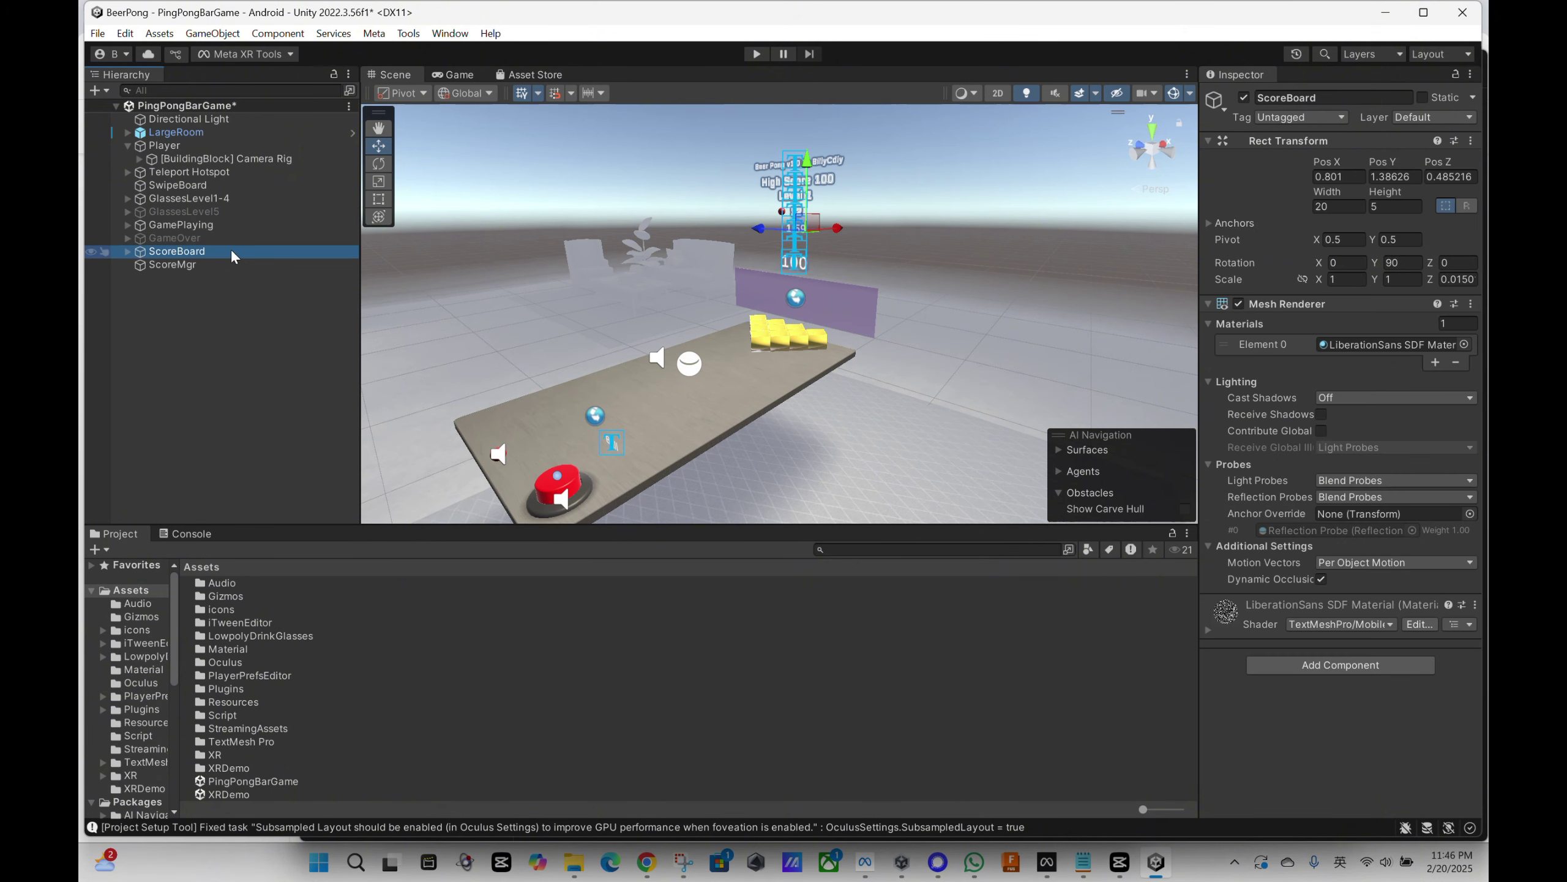
pyautogui.click(127, 251)
pyautogui.click(170, 264)
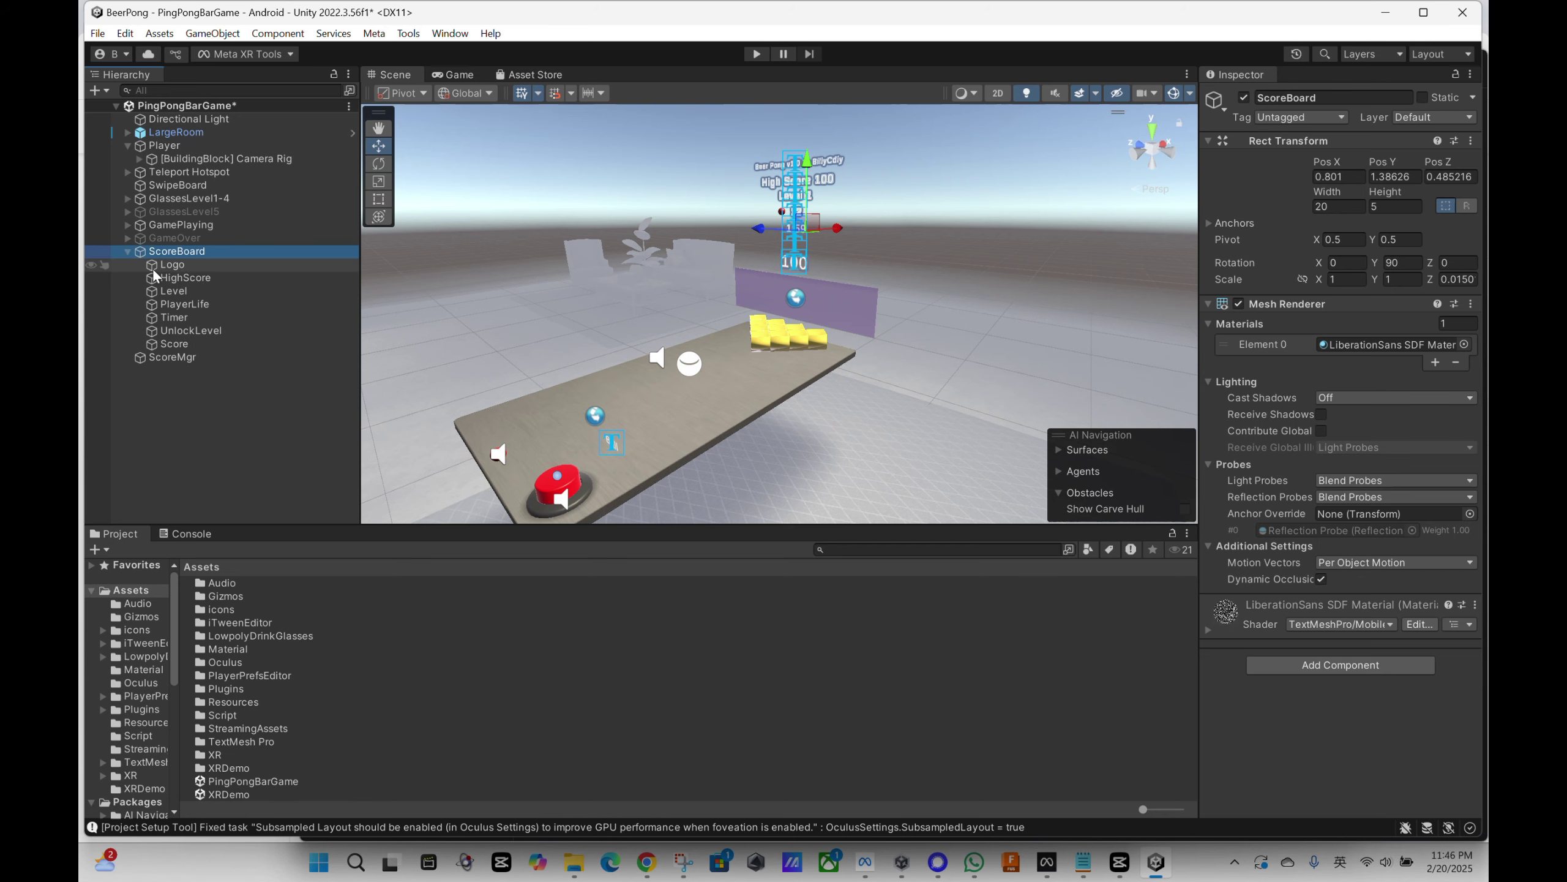
pyautogui.press('f')
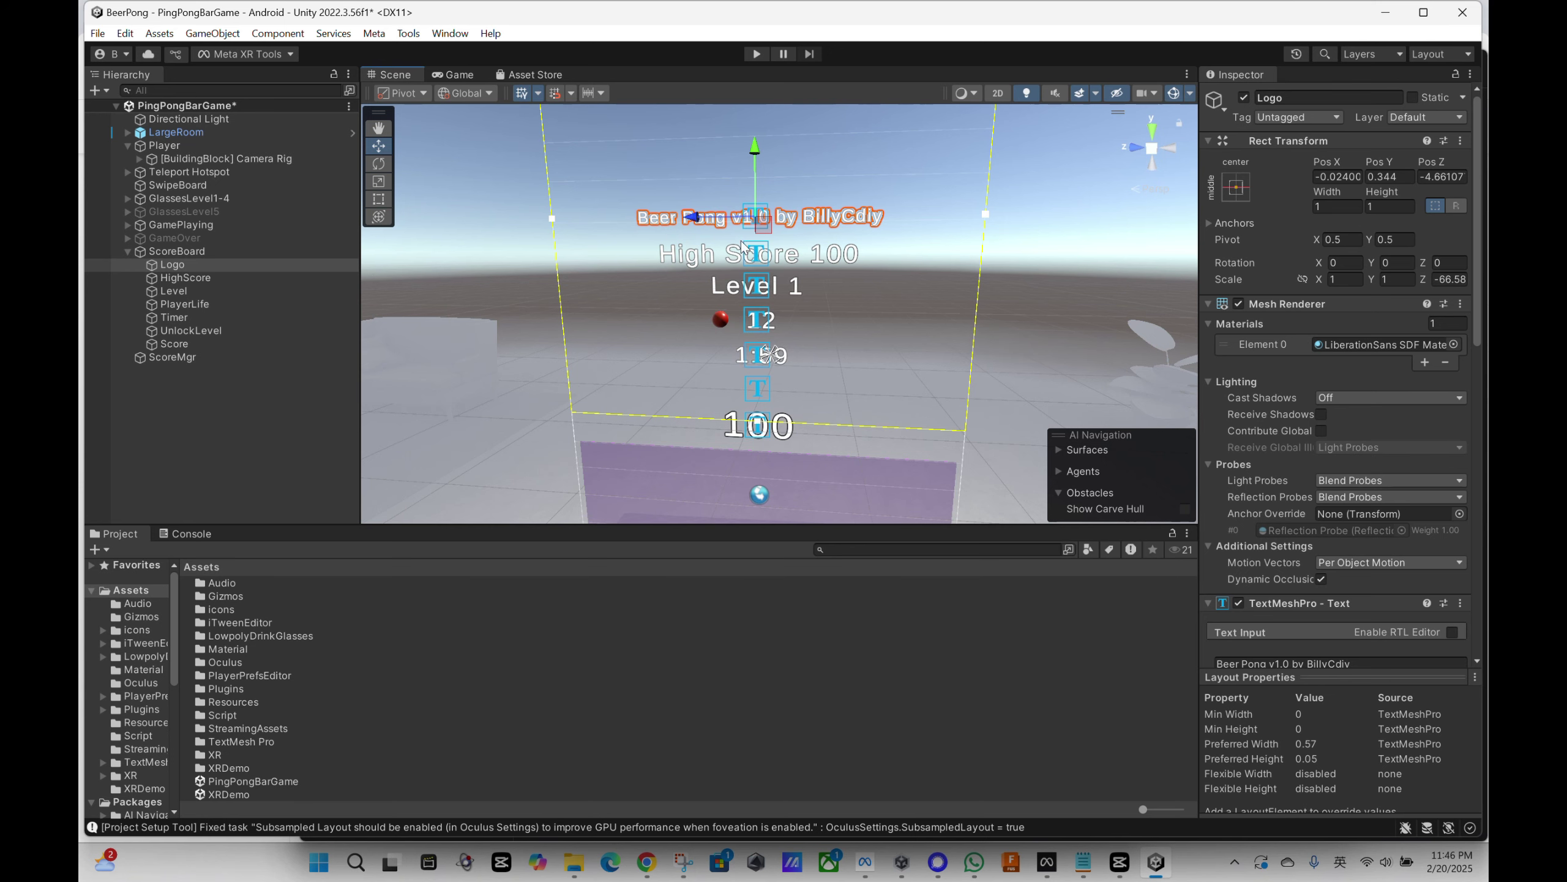
pyautogui.click(193, 278)
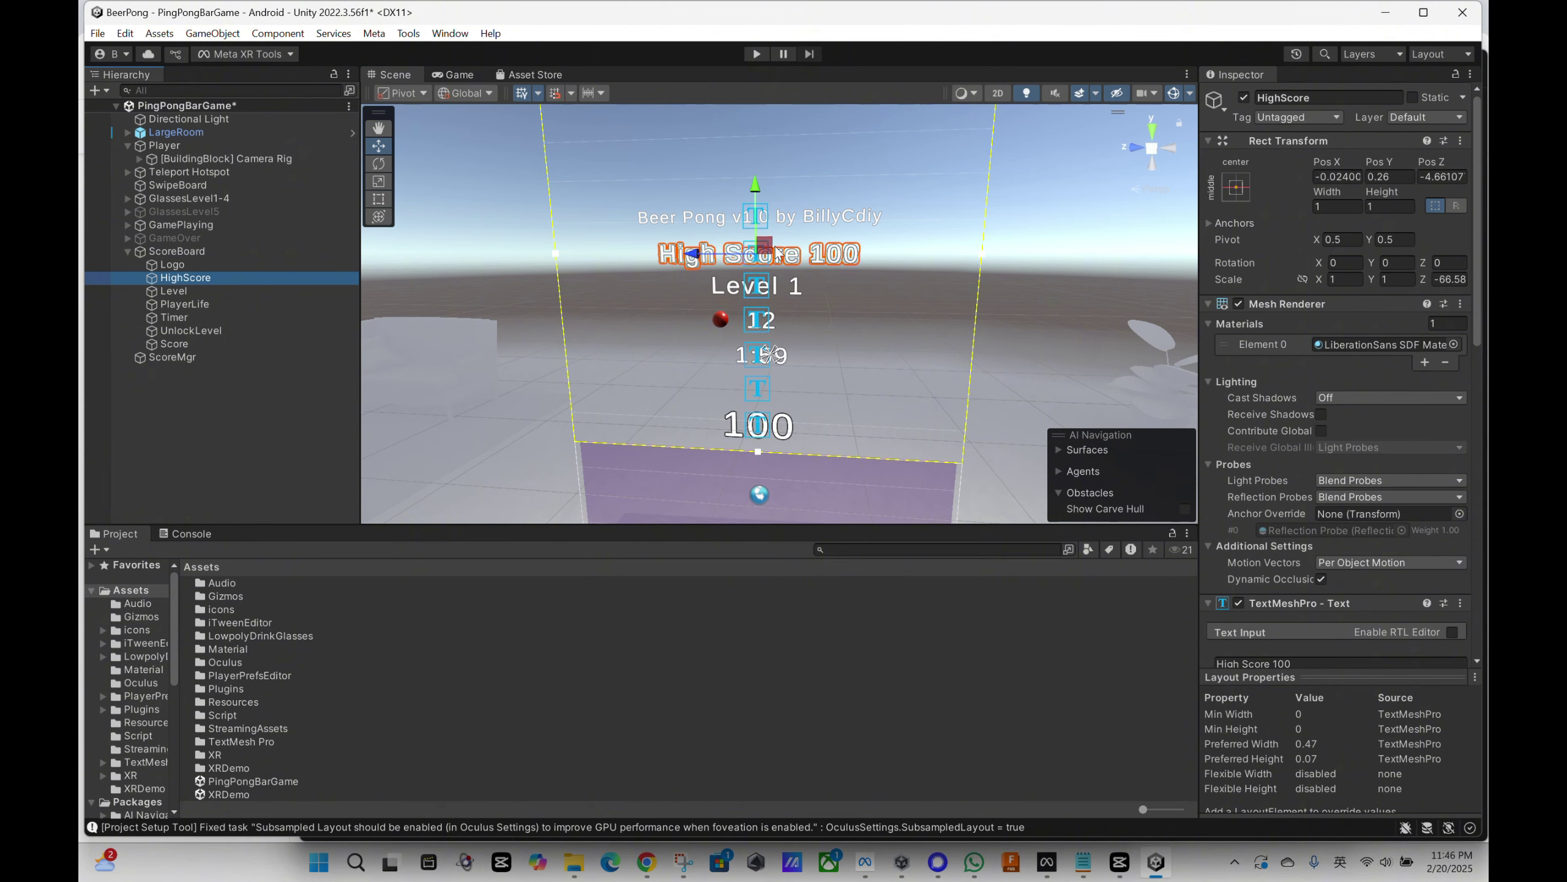
pyautogui.click(737, 285)
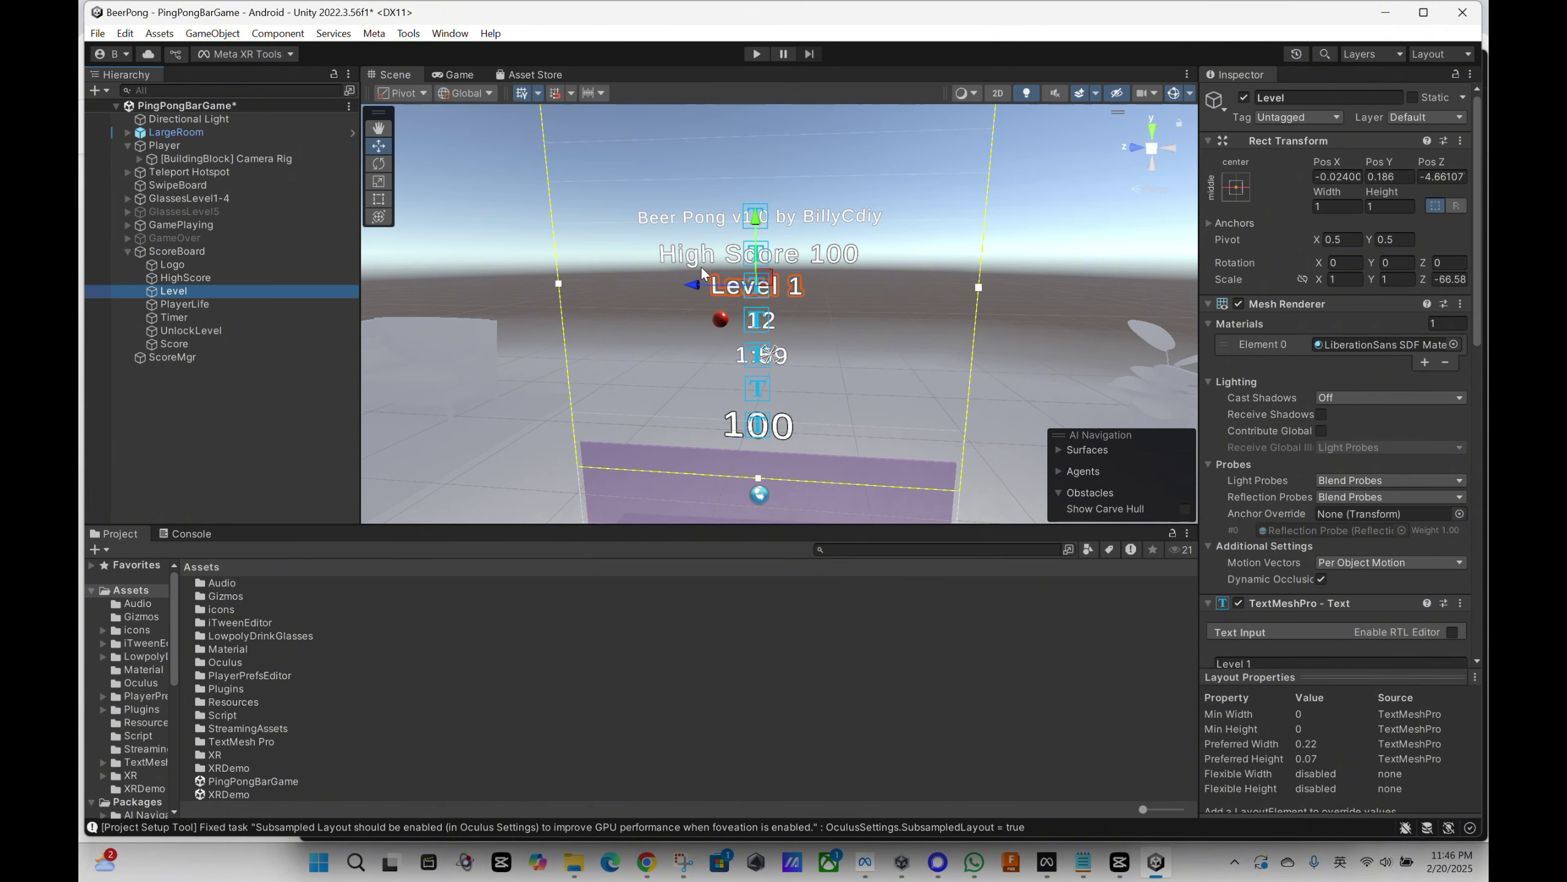
pyautogui.click(183, 305)
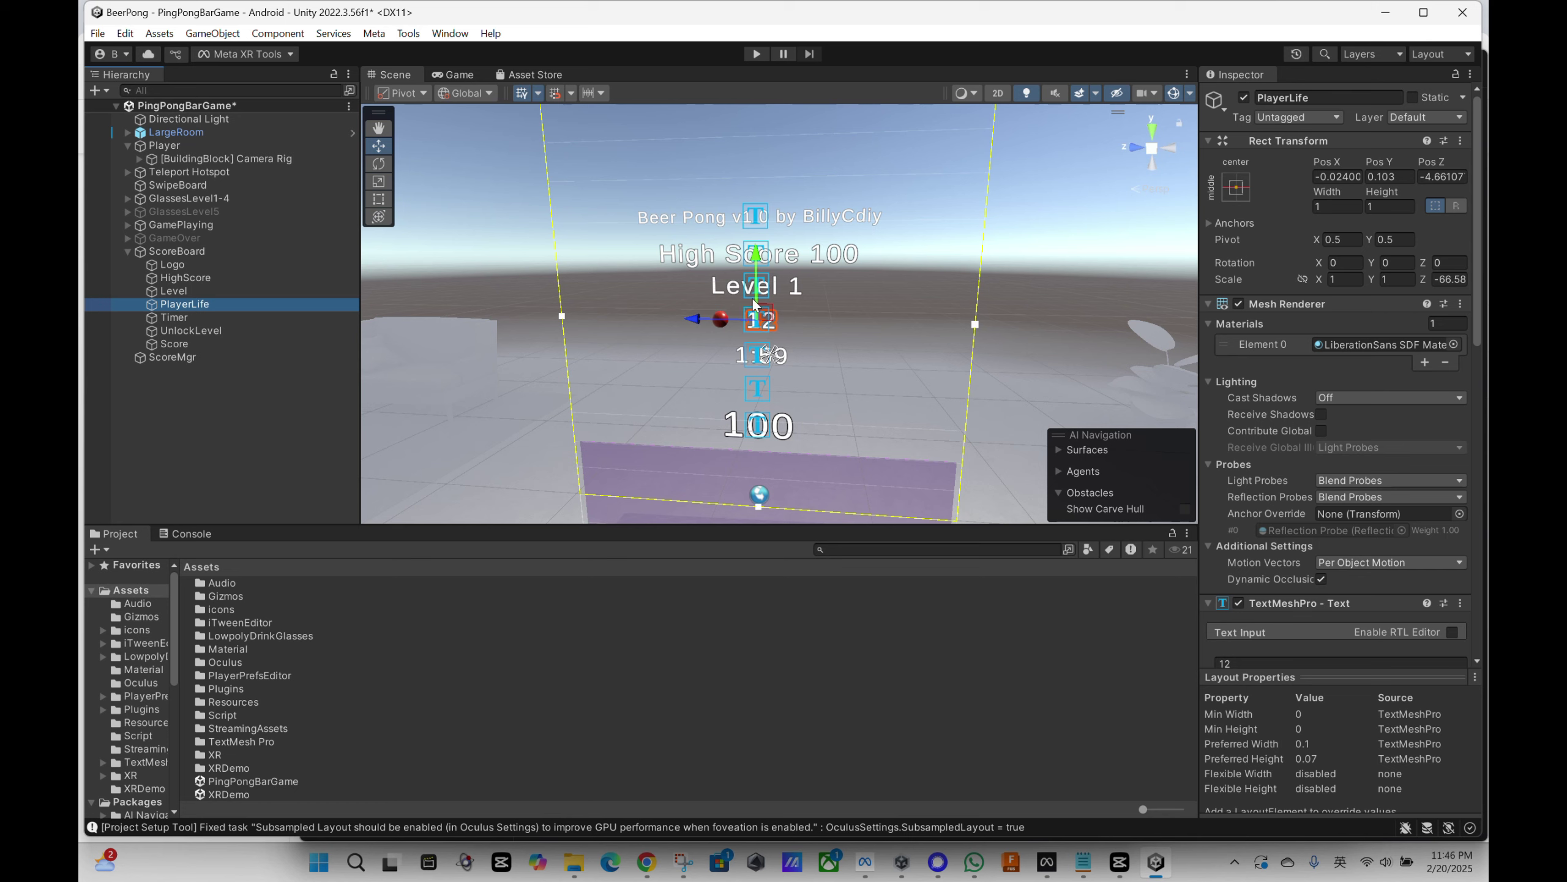
pyautogui.scroll(-3, 757, 295)
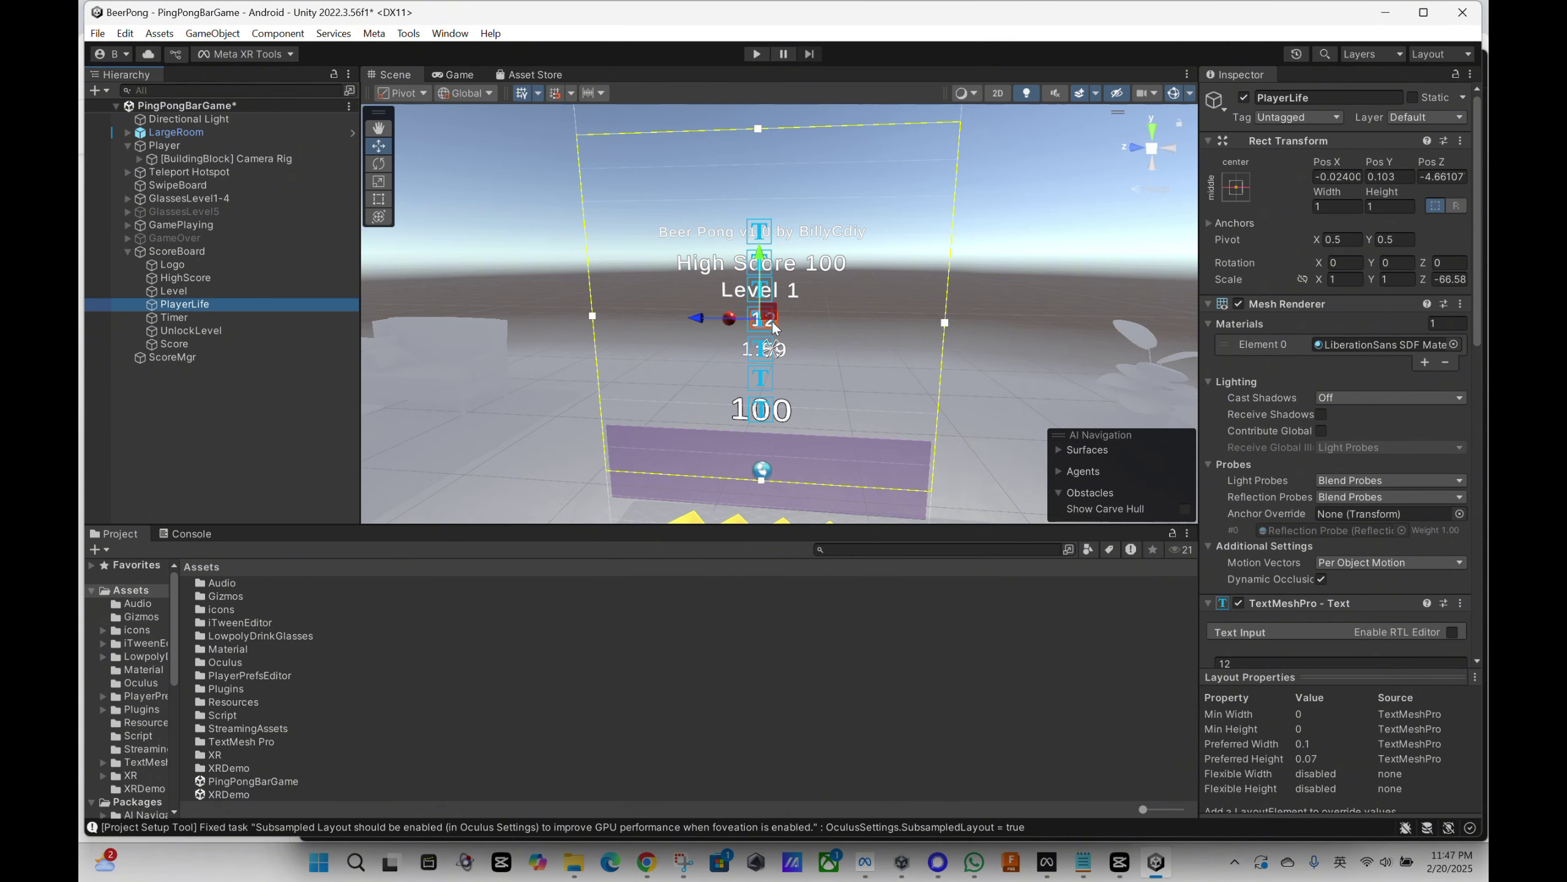
# Examine the Timer text of the ScoreBoard in the scene
pyautogui.click(183, 318)
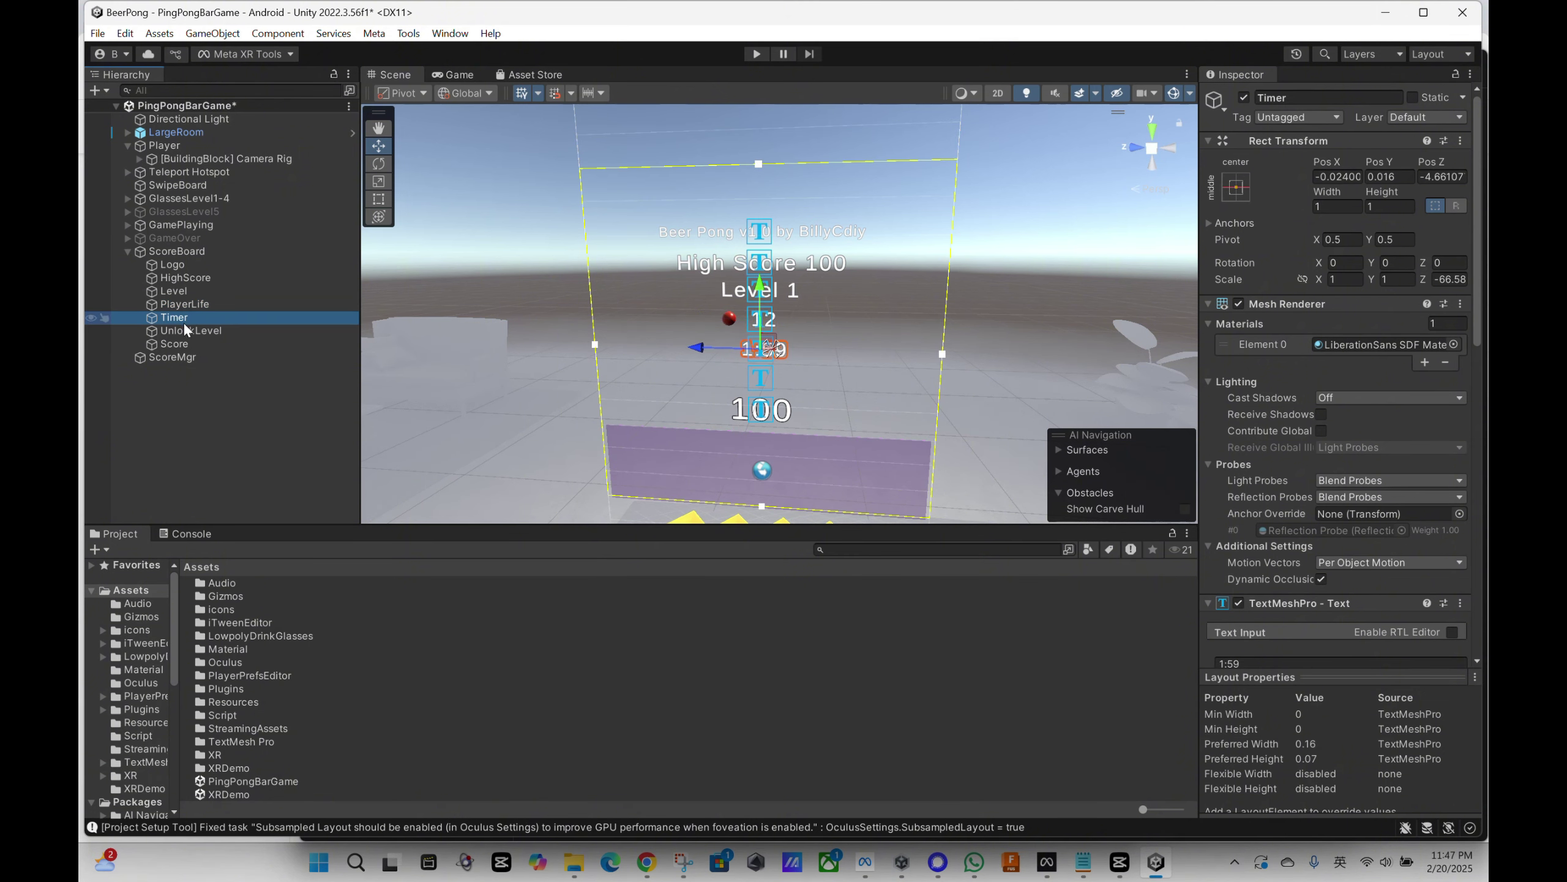
pyautogui.scroll(2, 803, 350)
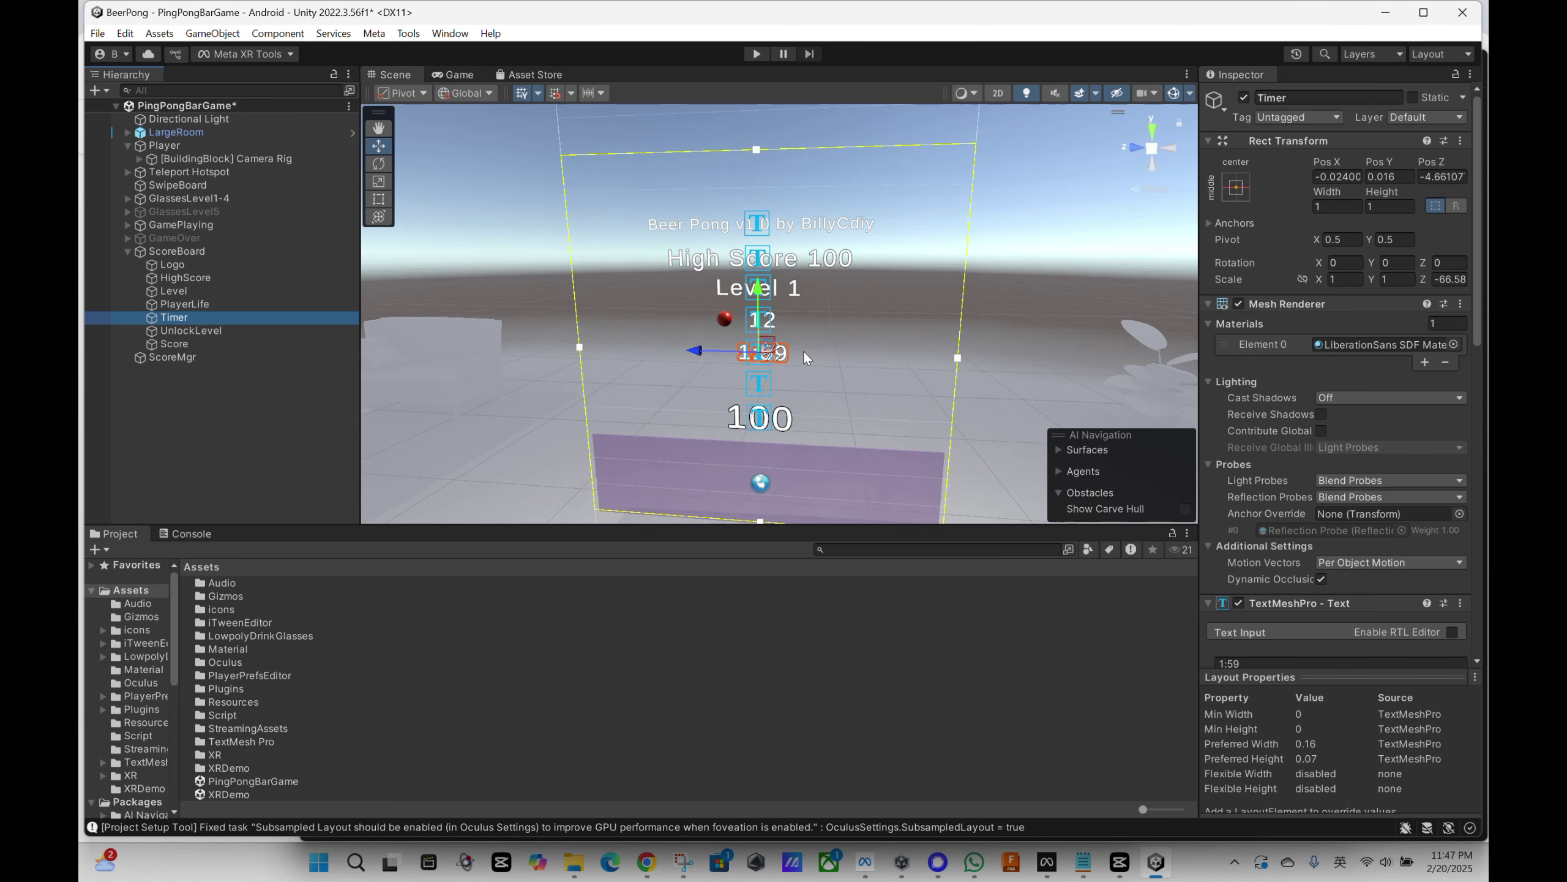
pyautogui.scroll(4, 803, 351)
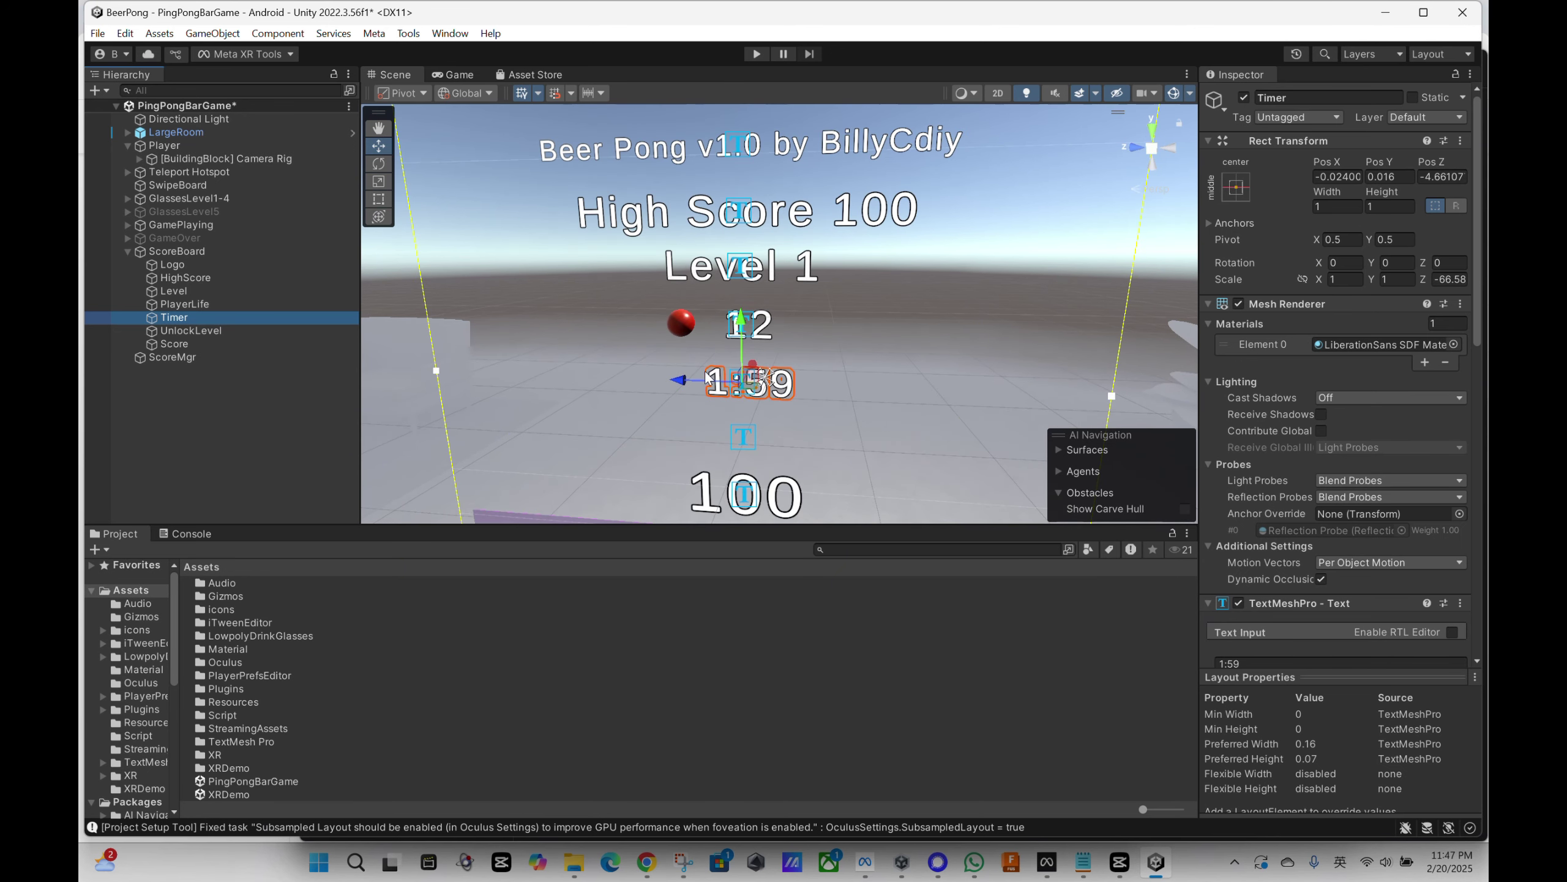
pyautogui.scroll(-4, 824, 392)
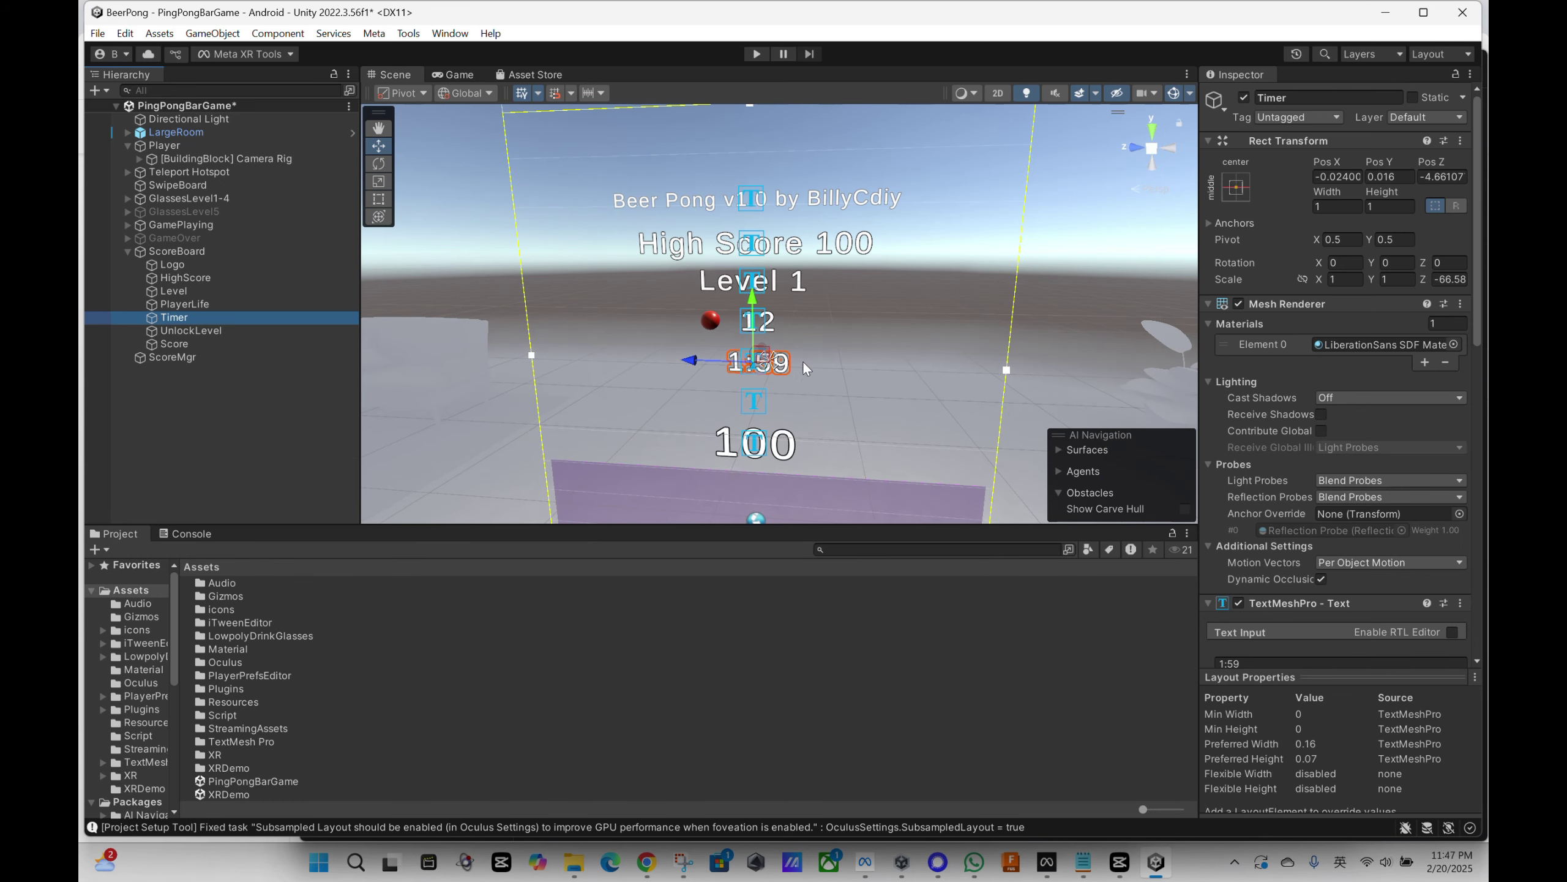
pyautogui.scroll(-2, 804, 360)
pyautogui.scroll(2, 814, 357)
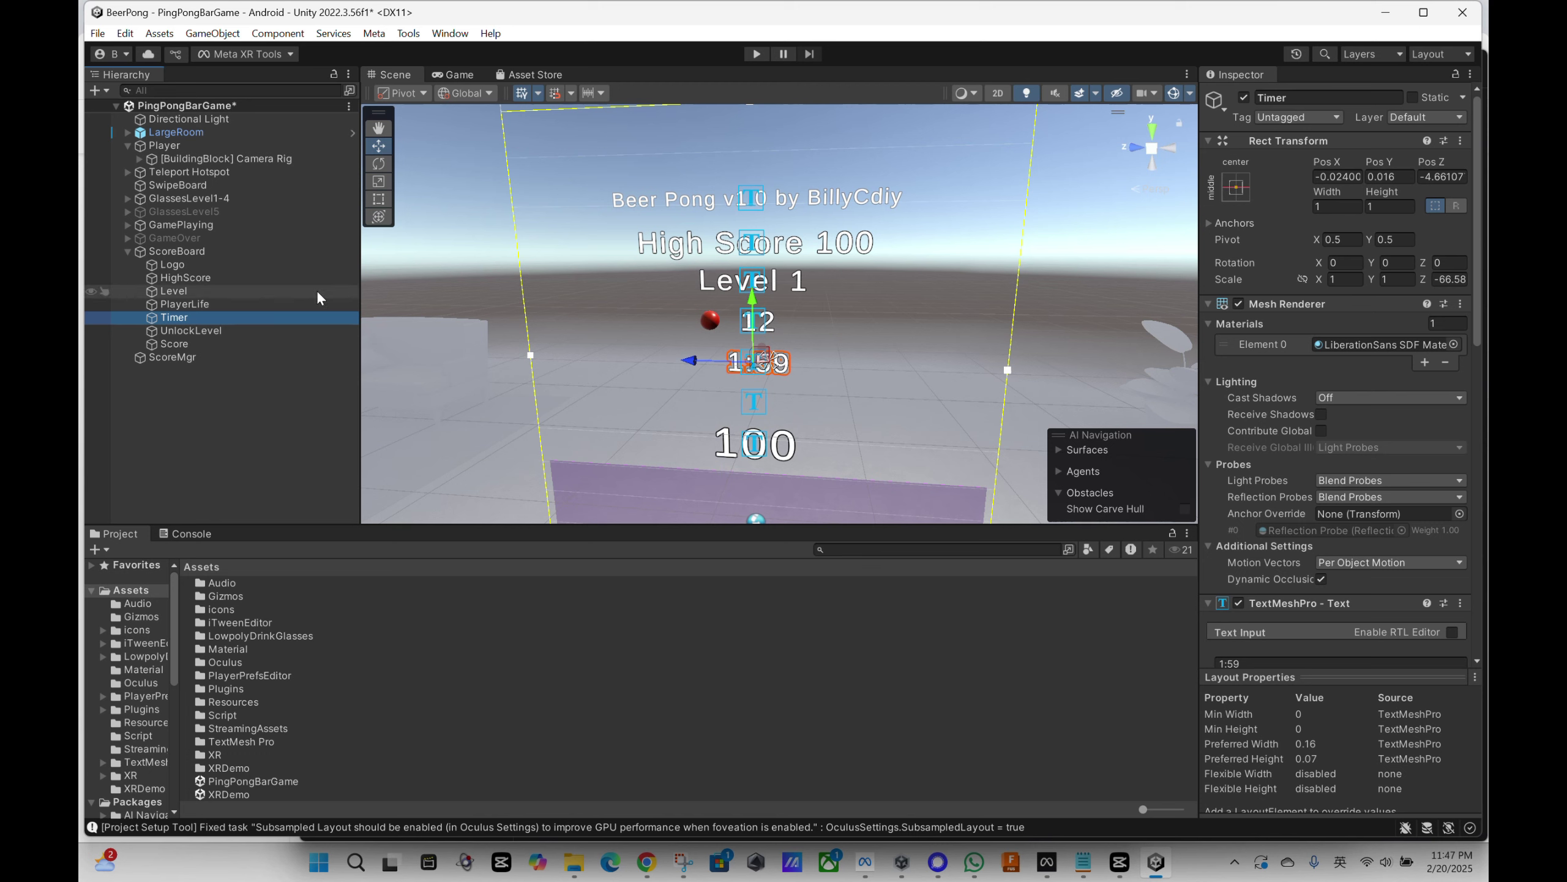
pyautogui.scroll(-1, 759, 368)
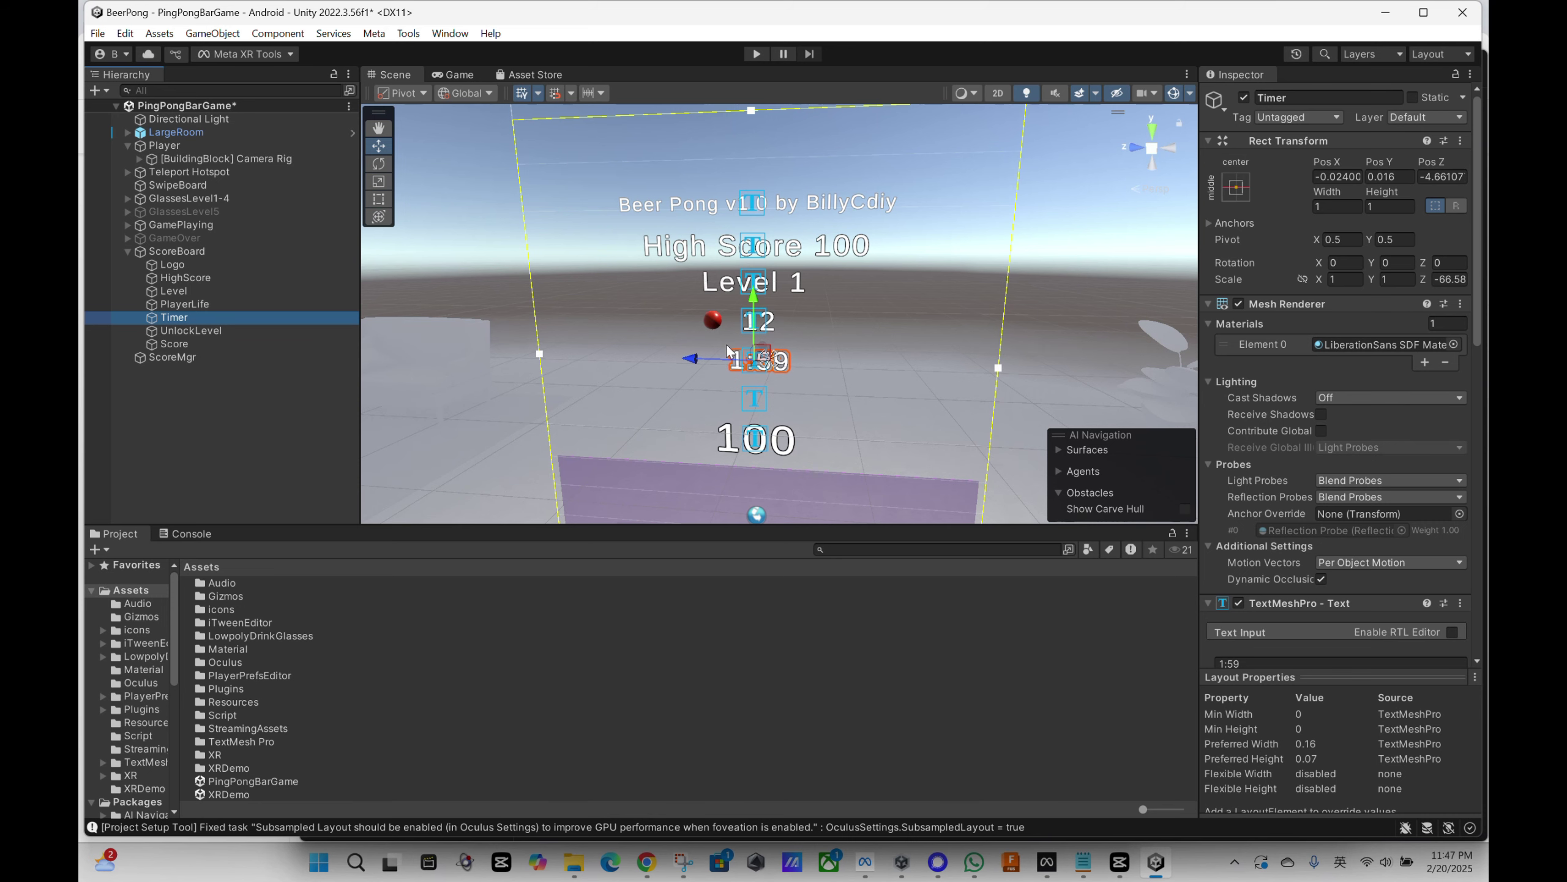
# Inspect the UnlockLevel text's settings and the Score text above the swipe board
pyautogui.click(196, 331)
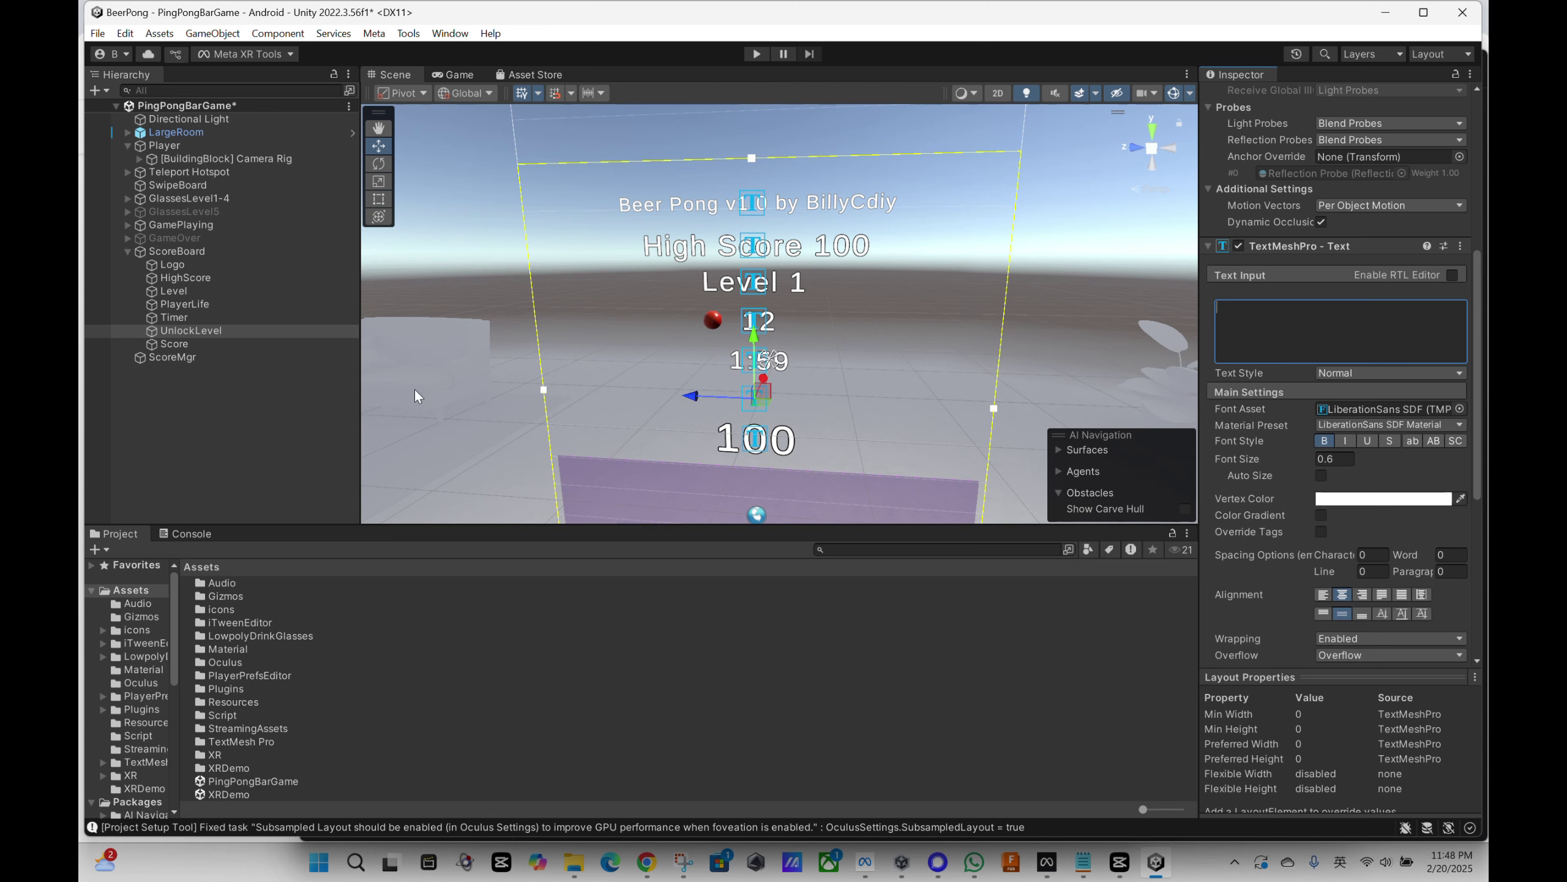
pyautogui.click(174, 344)
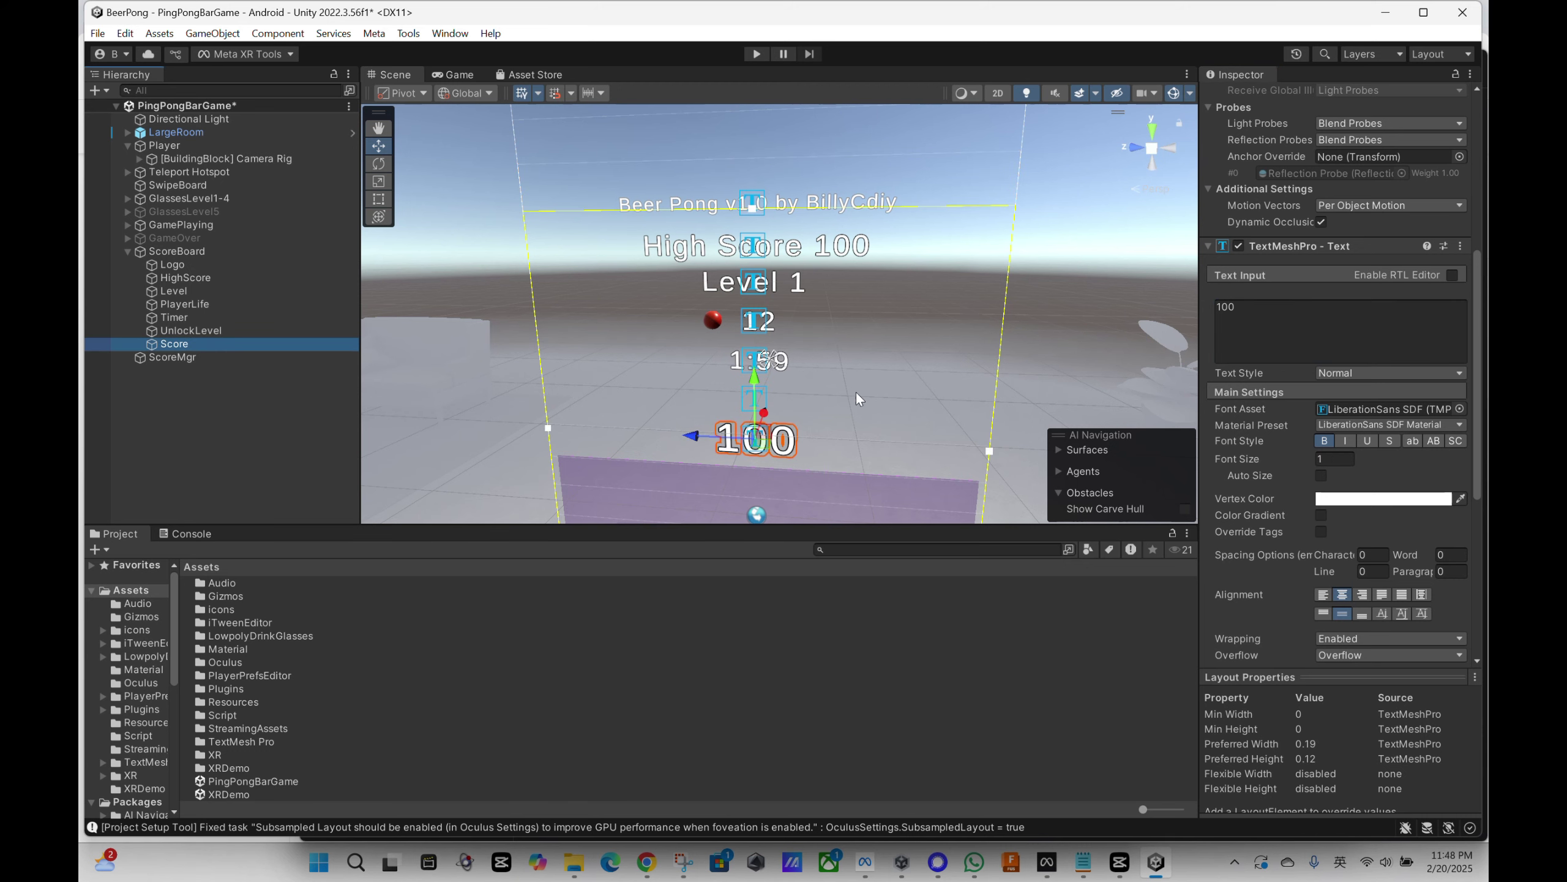
pyautogui.scroll(-1, 855, 393)
pyautogui.scroll(-1, 853, 392)
pyautogui.scroll(-2, 853, 396)
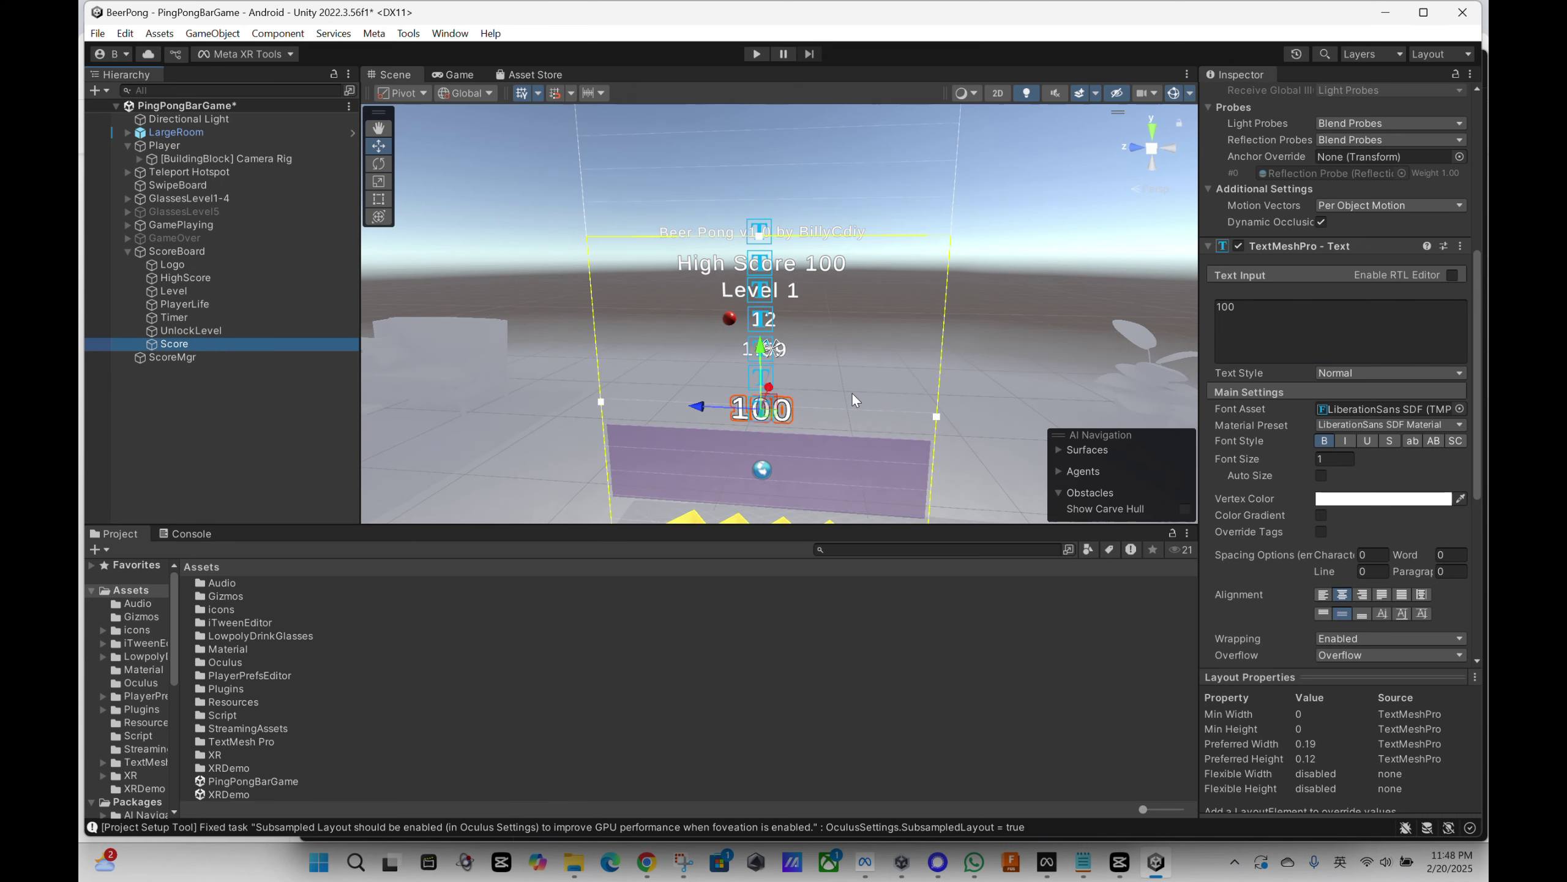
pyautogui.scroll(-1, 743, 448)
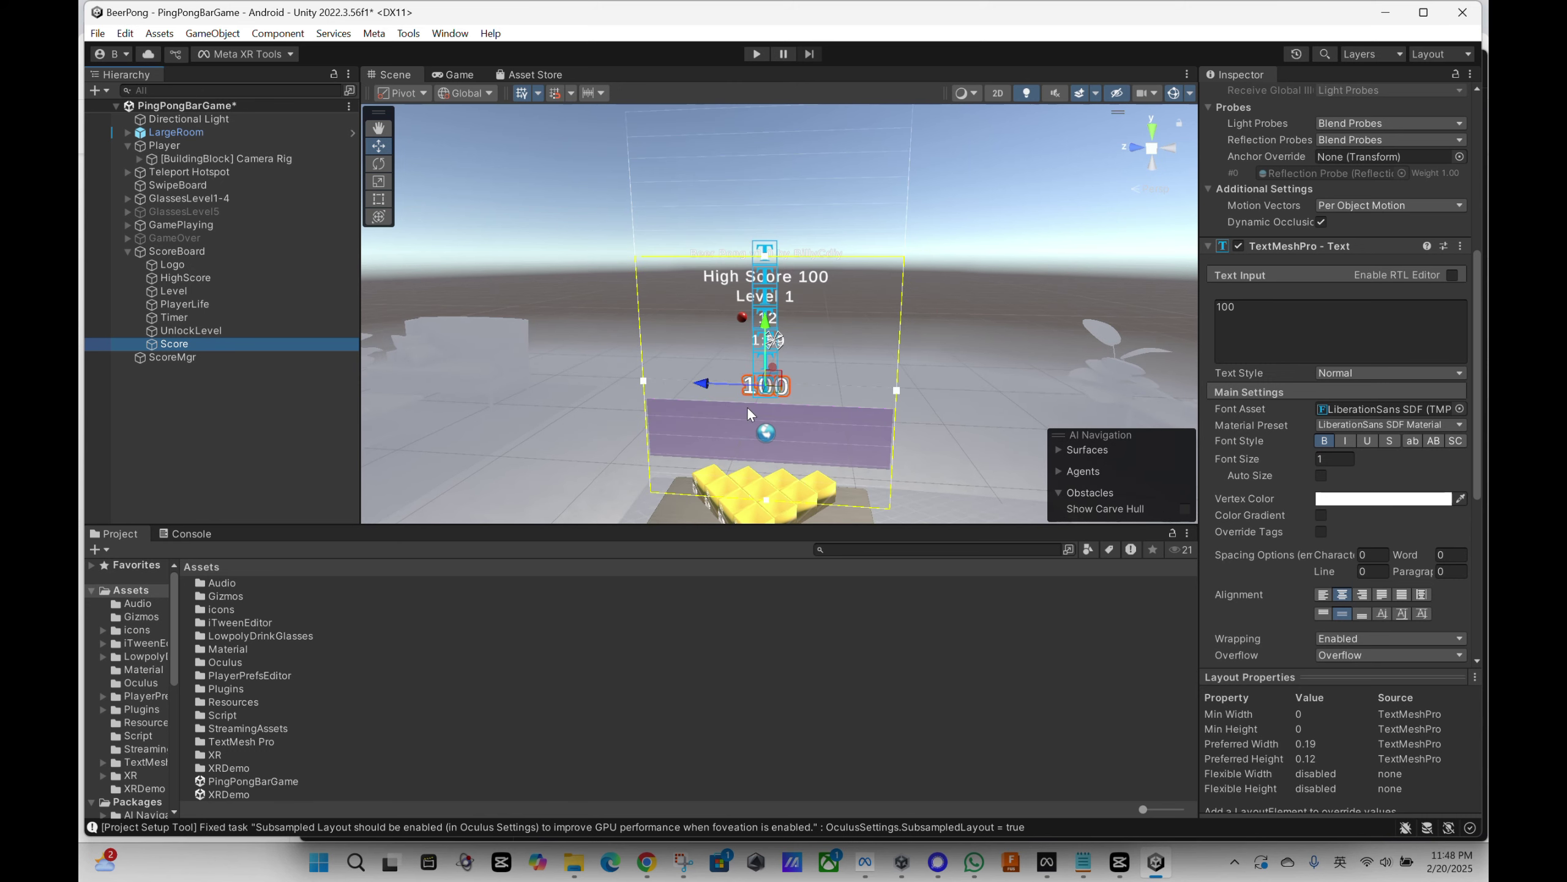
# Select the parent ScoreBoard object and frame it in the scene to view the whole board
pyautogui.click(191, 250)
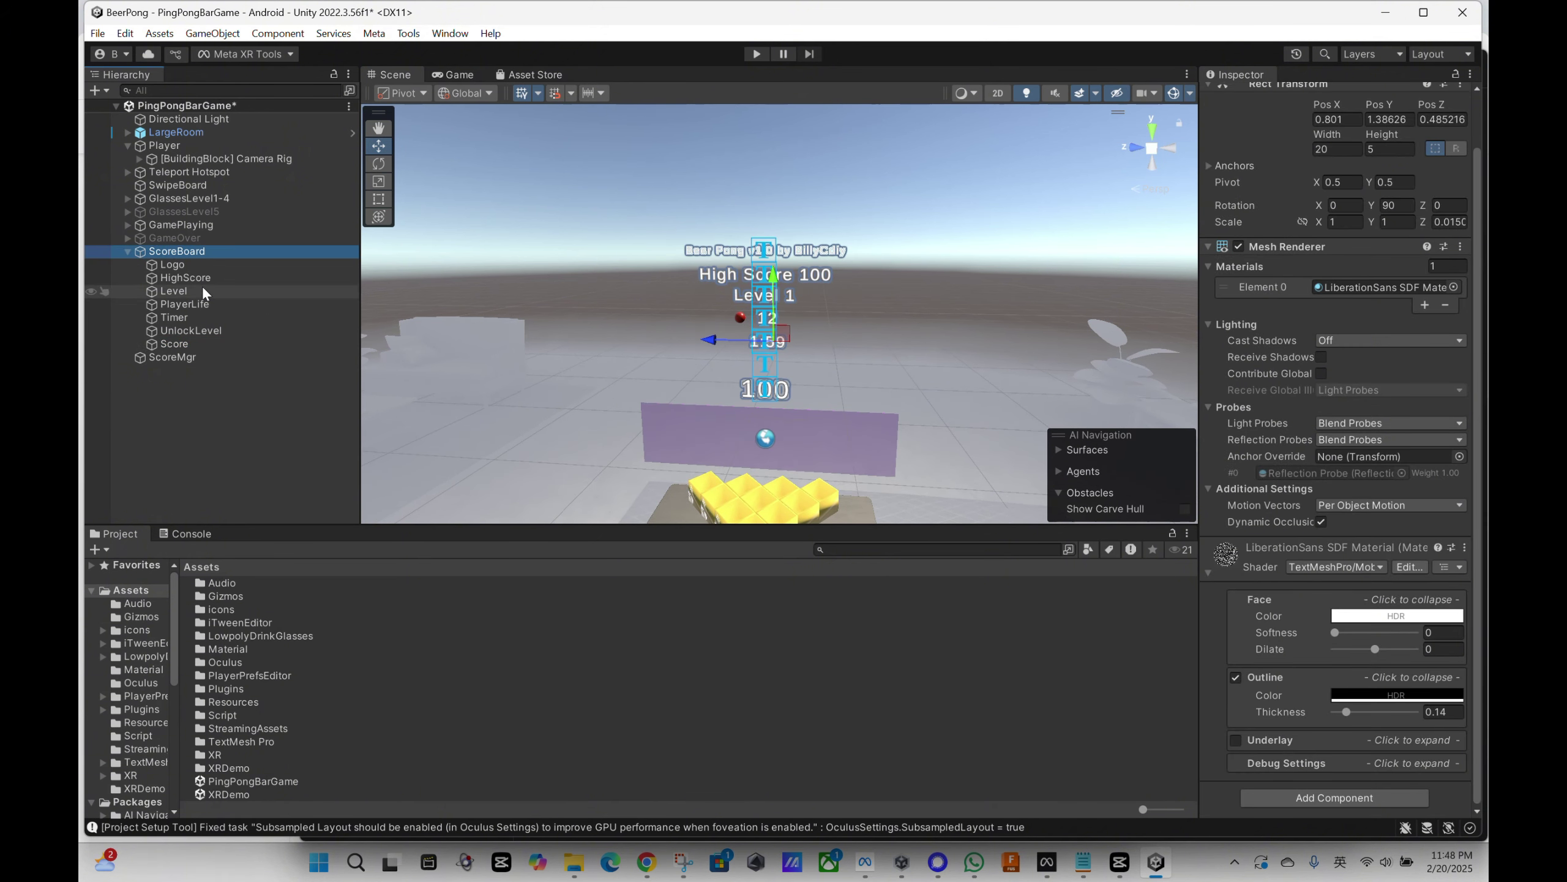
pyautogui.doubleClick(197, 253)
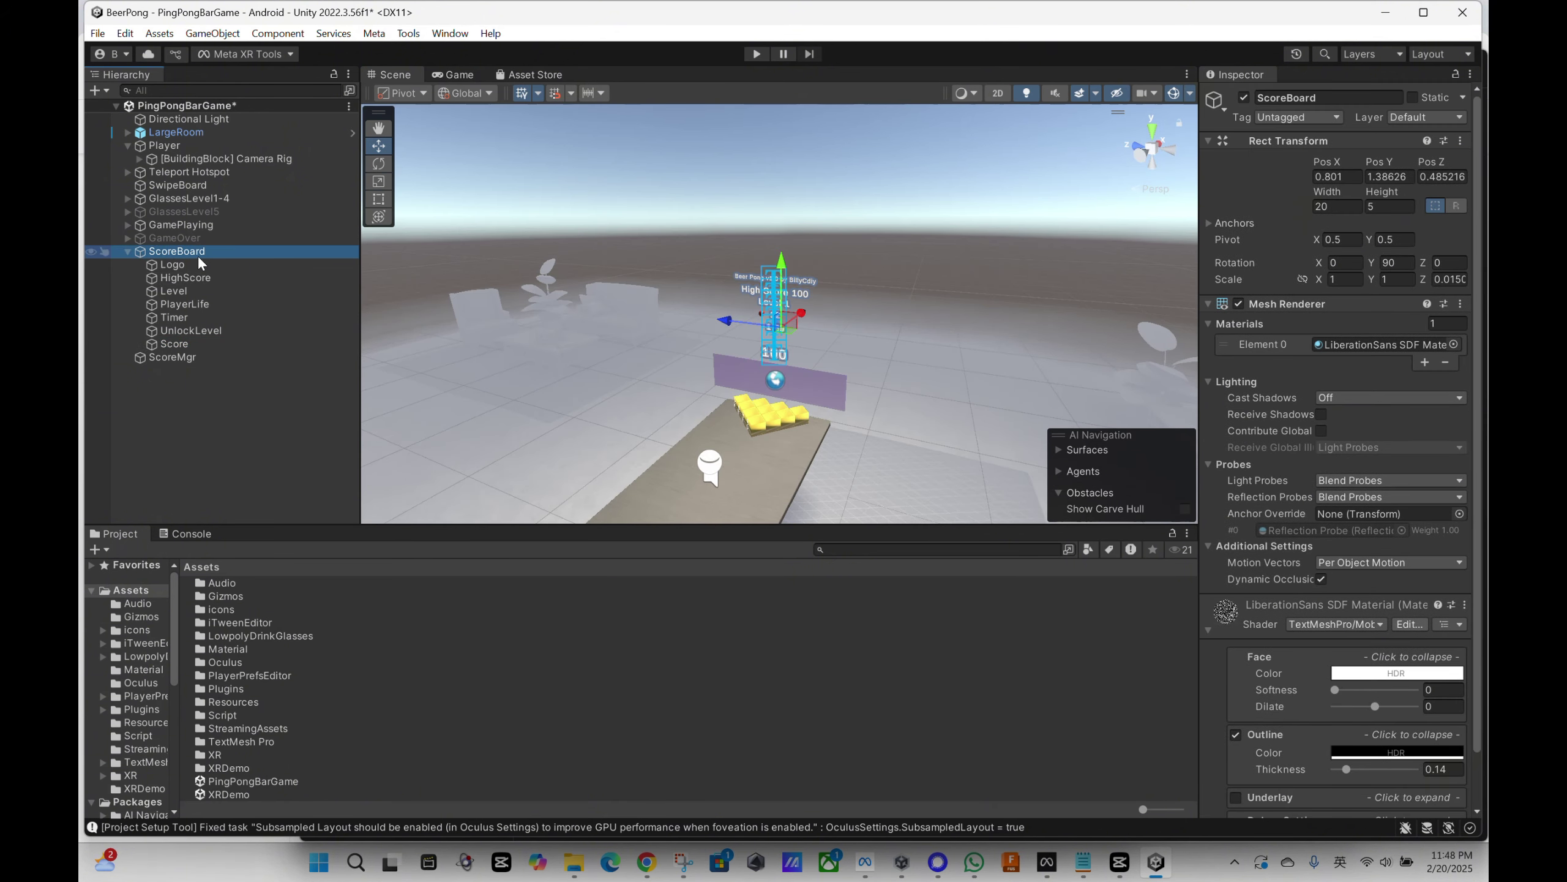
pyautogui.scroll(4, 715, 332)
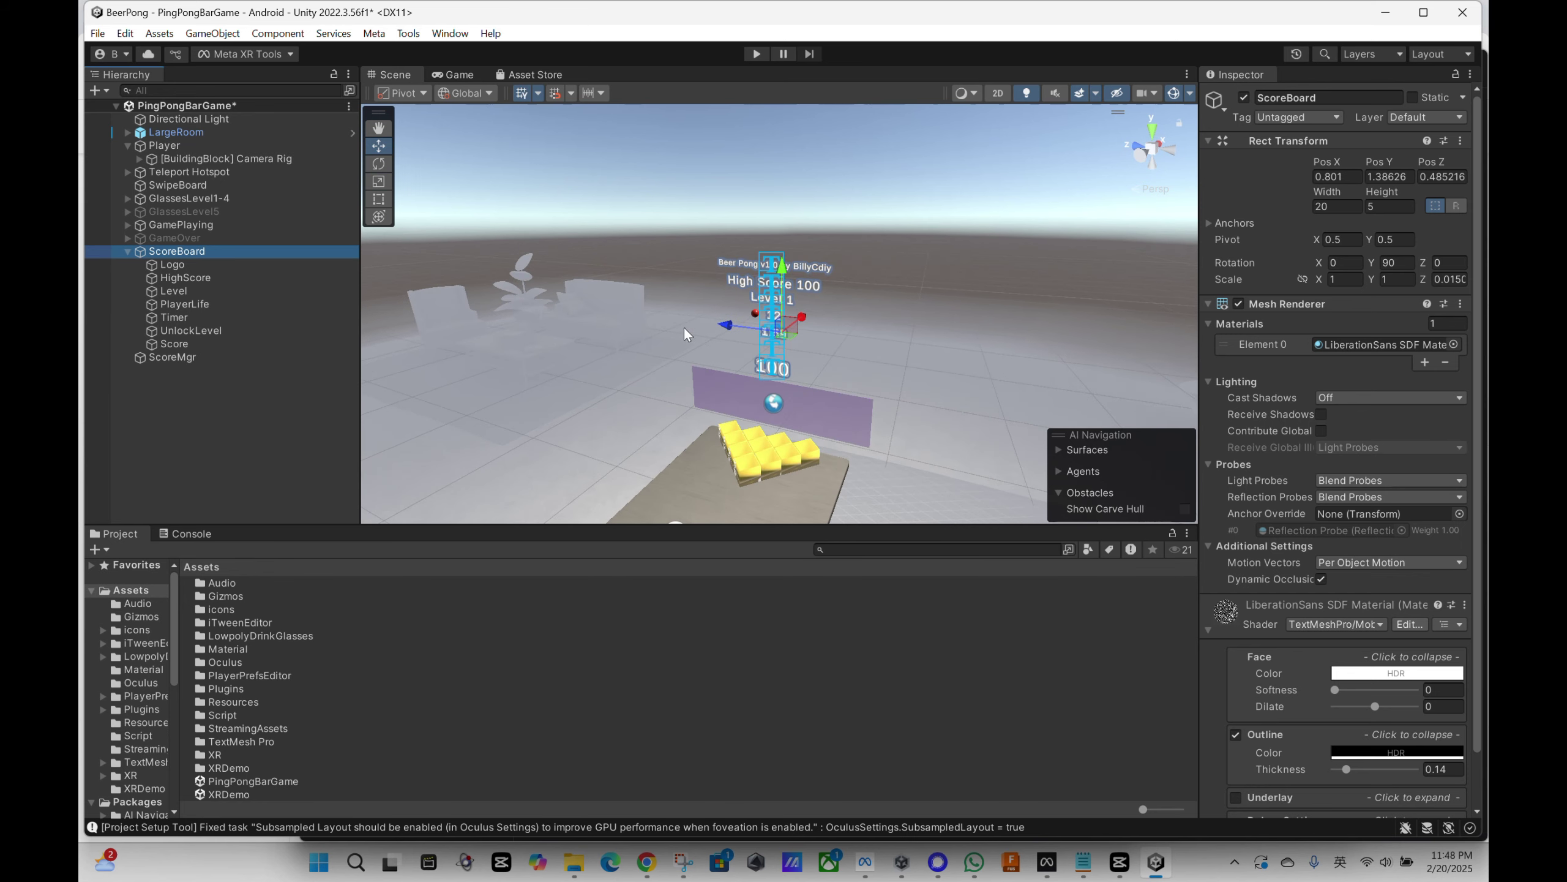
# Search the components available for the Logo object for "text", then close the list without adding one
pyautogui.click(178, 269)
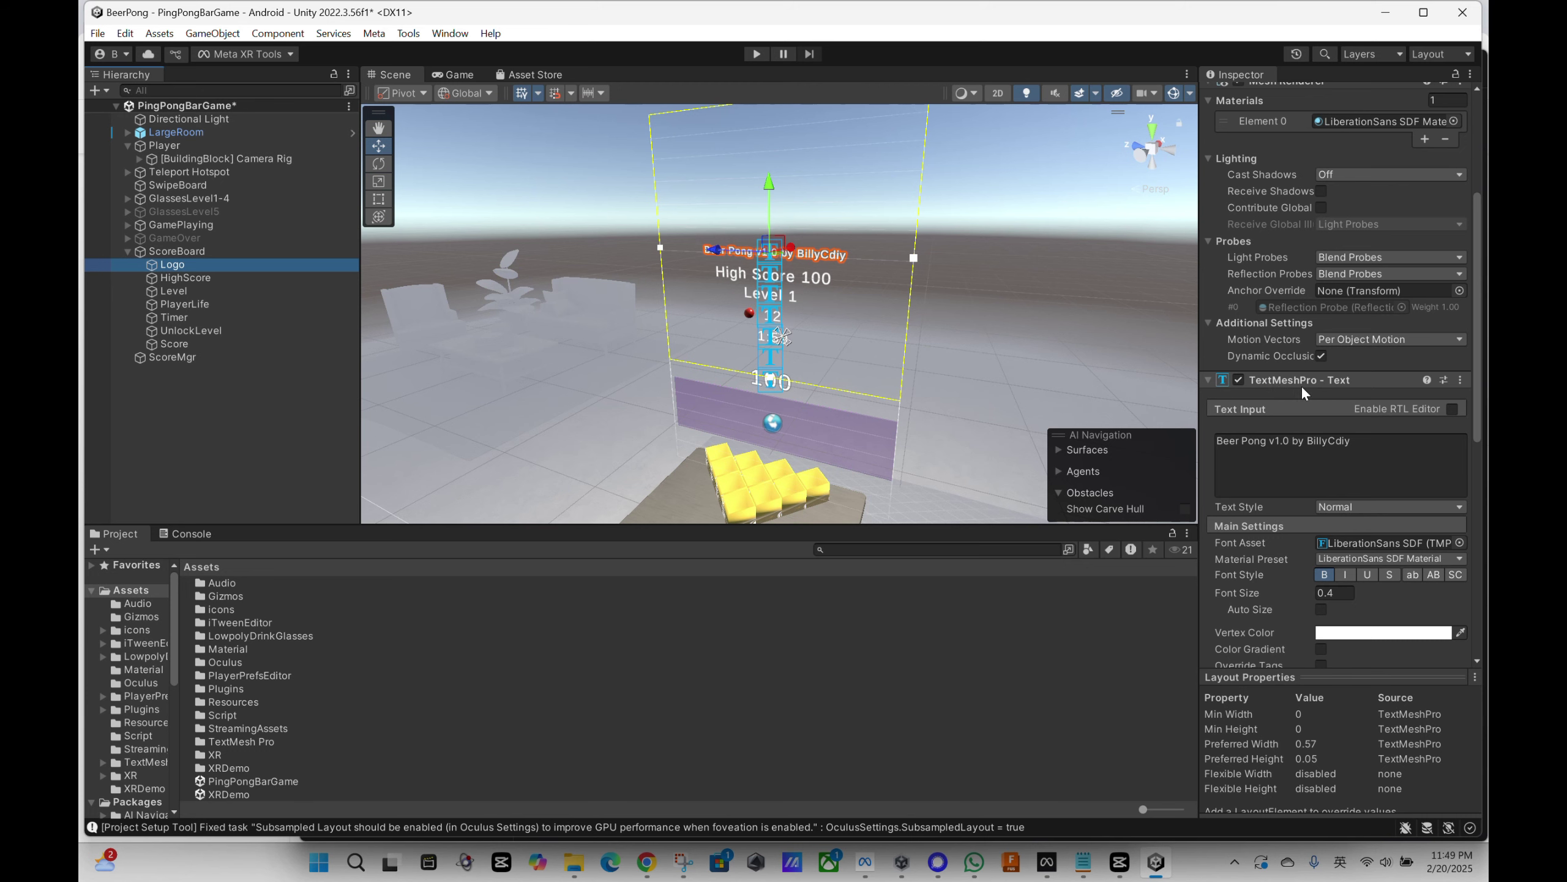
pyautogui.scroll(-10, 1301, 384)
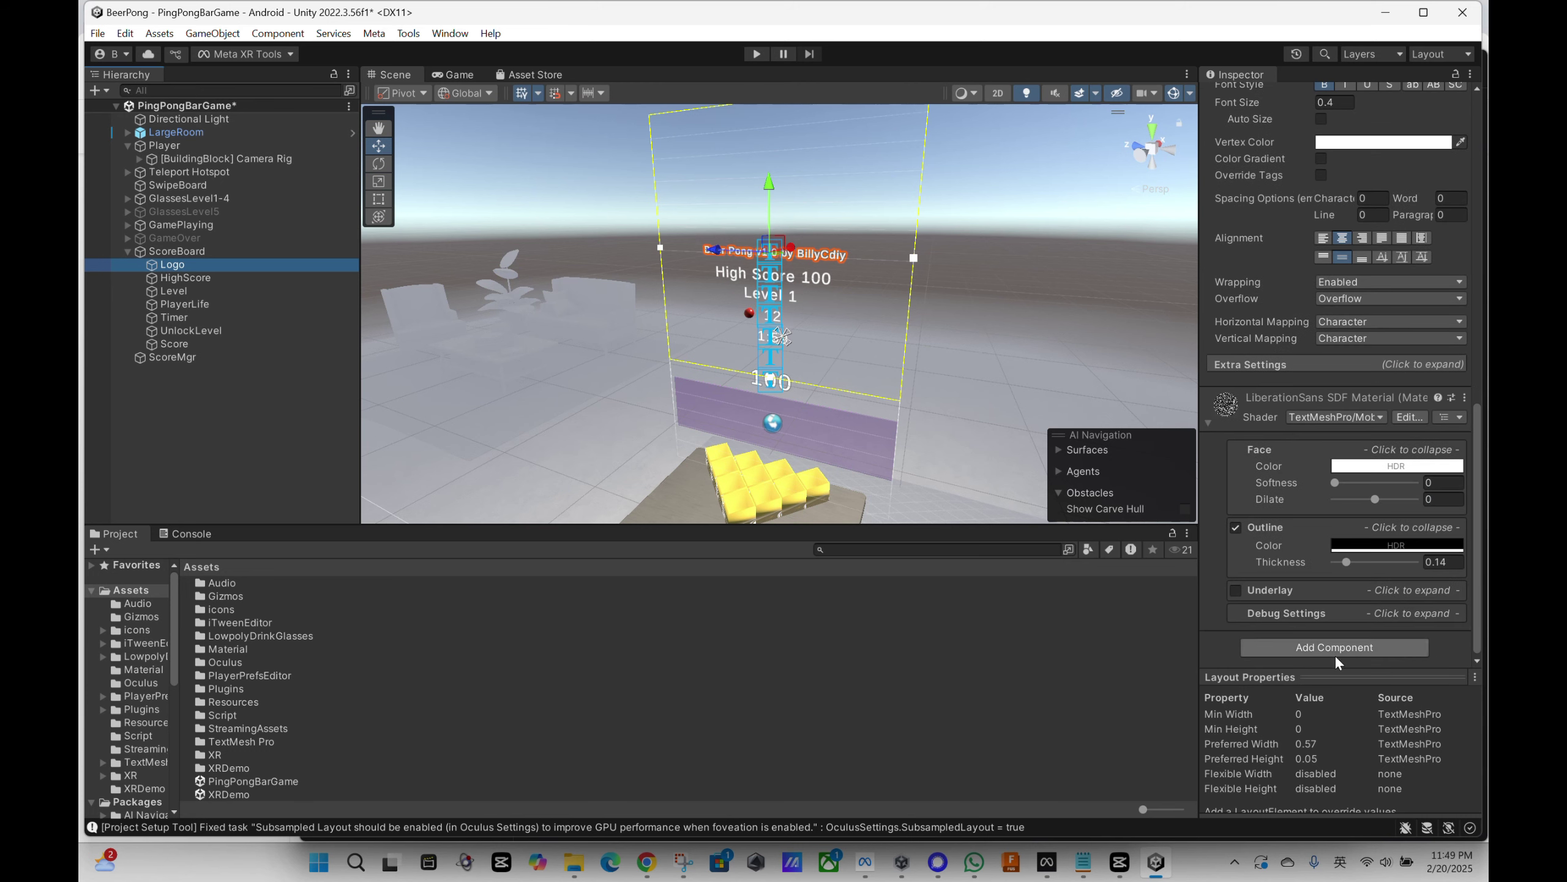
pyautogui.click(1336, 649)
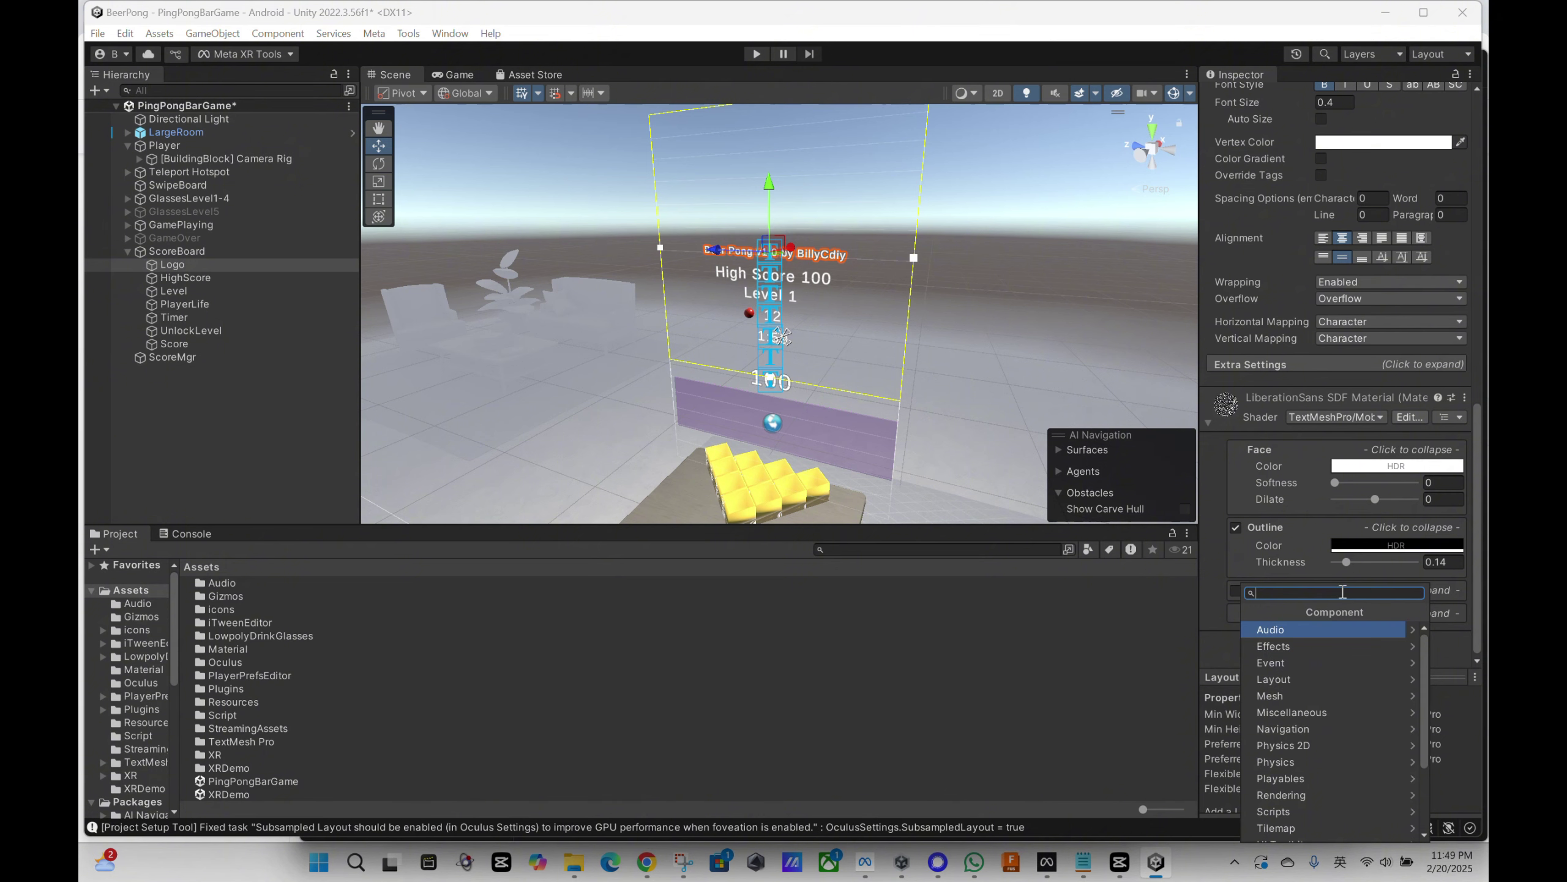
pyautogui.write('text')
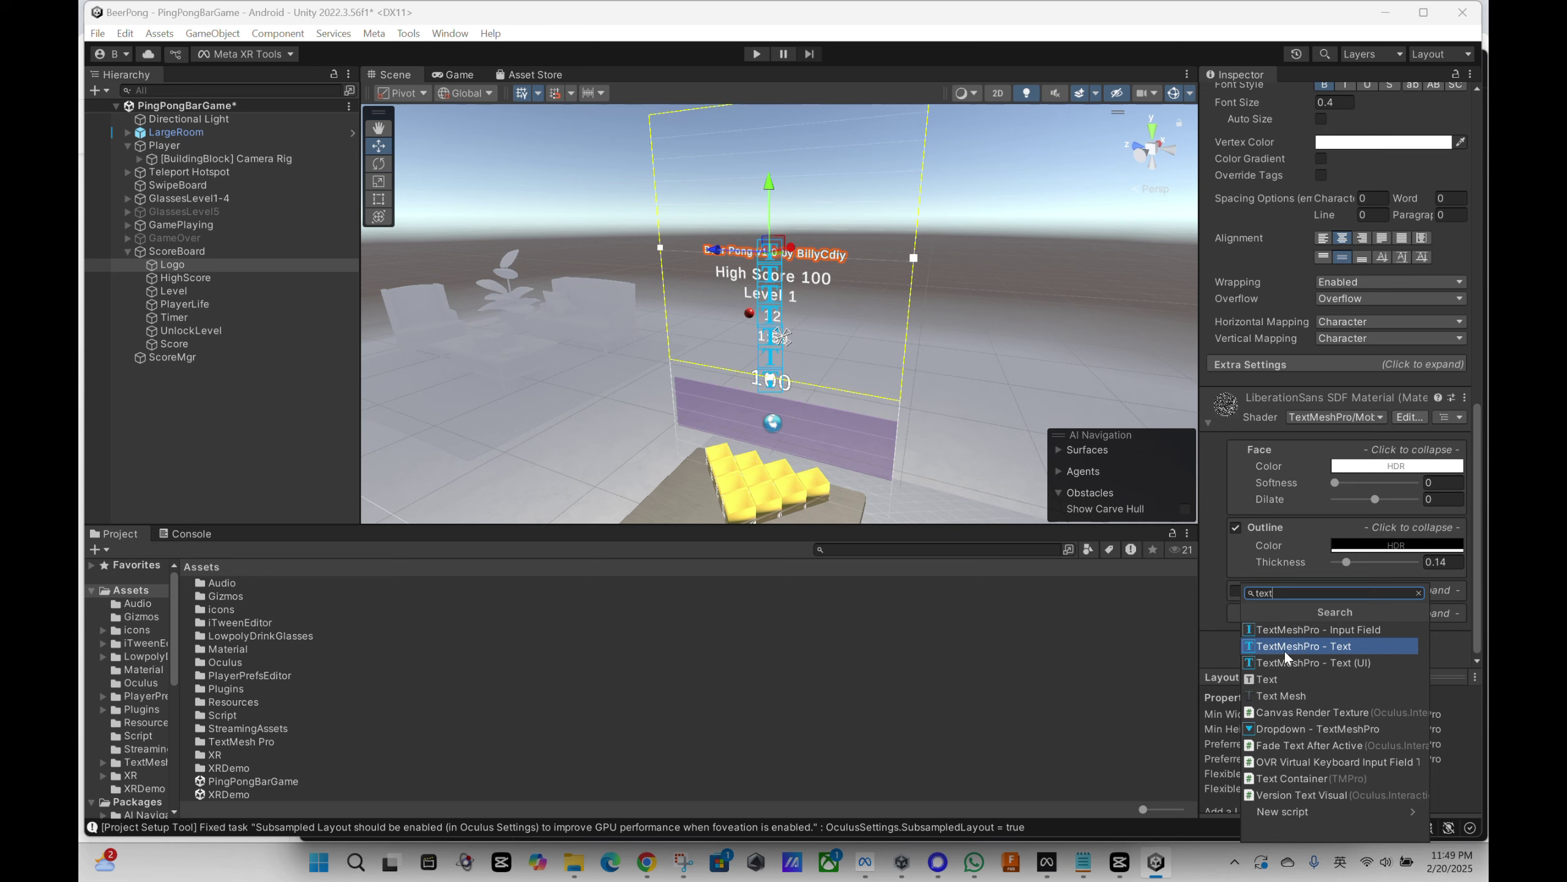
pyautogui.click(1342, 647)
pyautogui.click(889, 459)
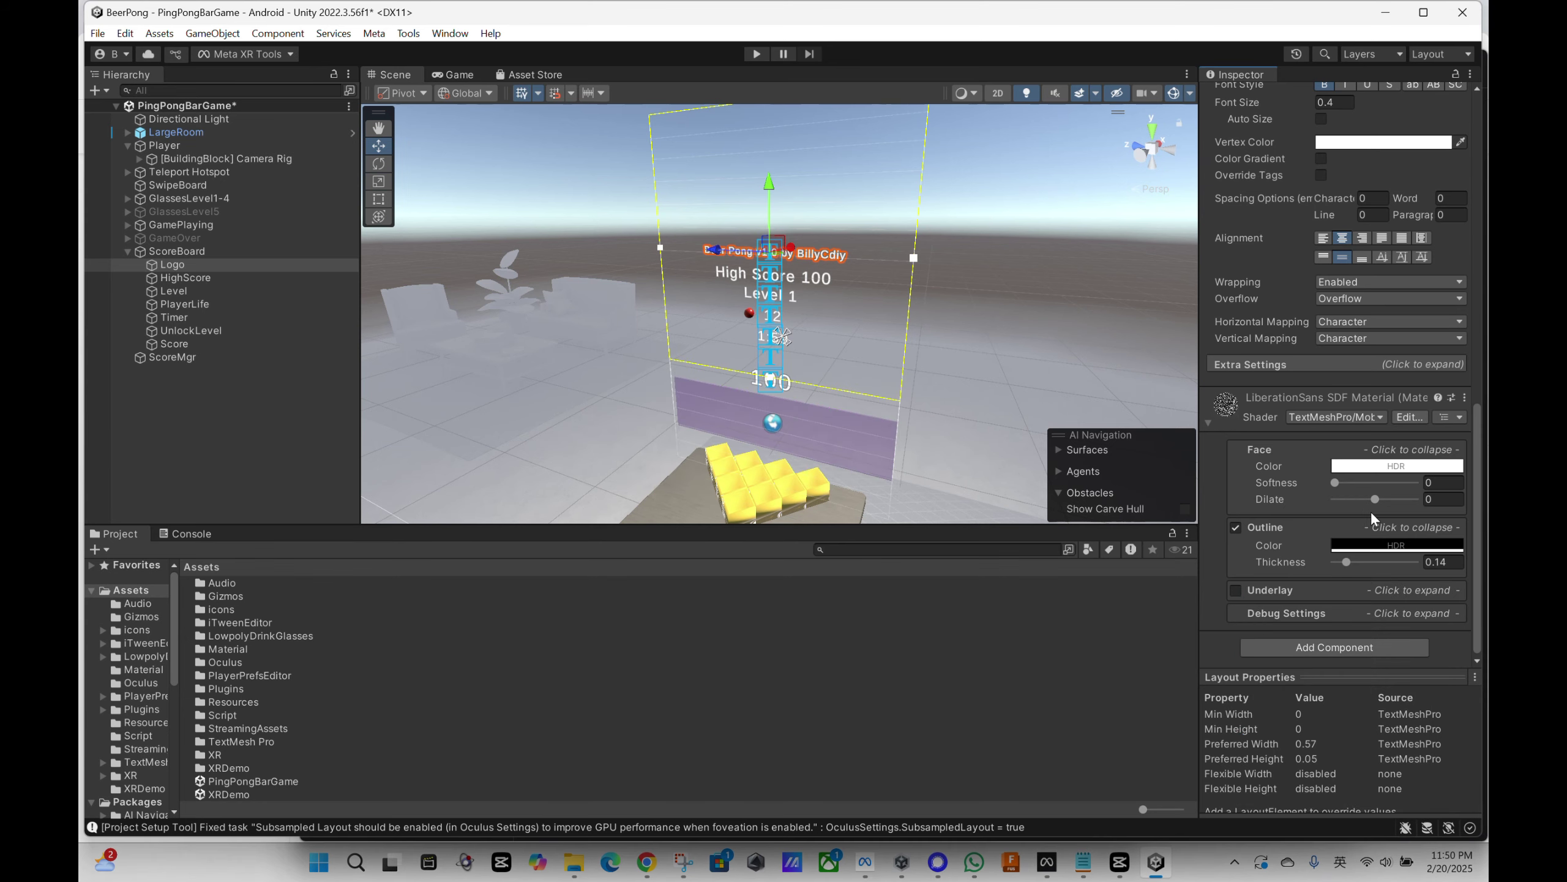
# Review the Logo's TextMeshPro text input and main font settings
pyautogui.scroll(10, 1359, 522)
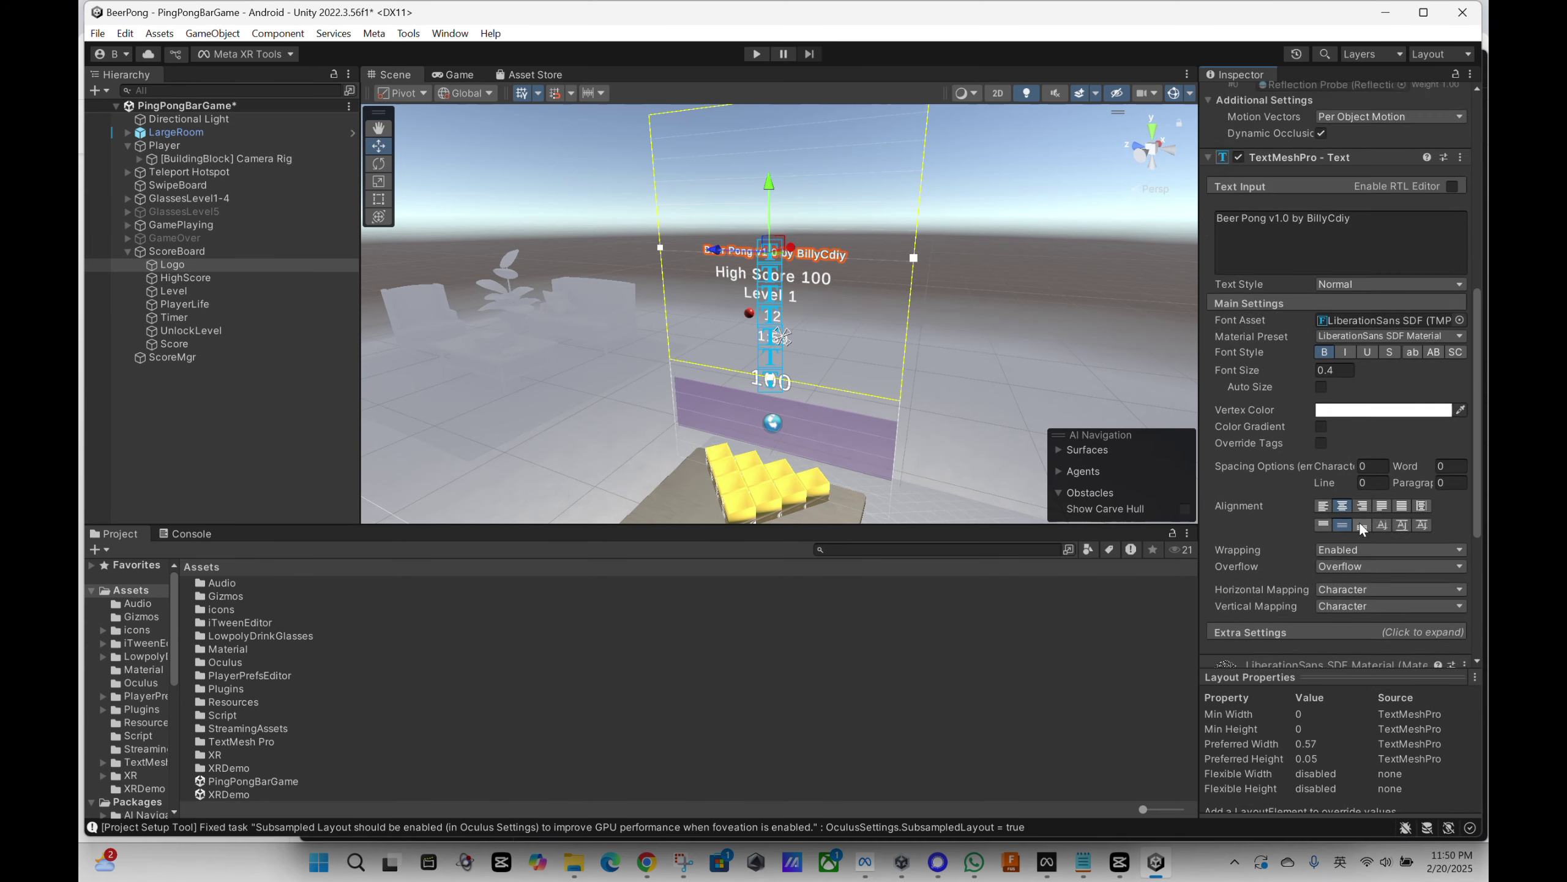
pyautogui.scroll(1, 1359, 522)
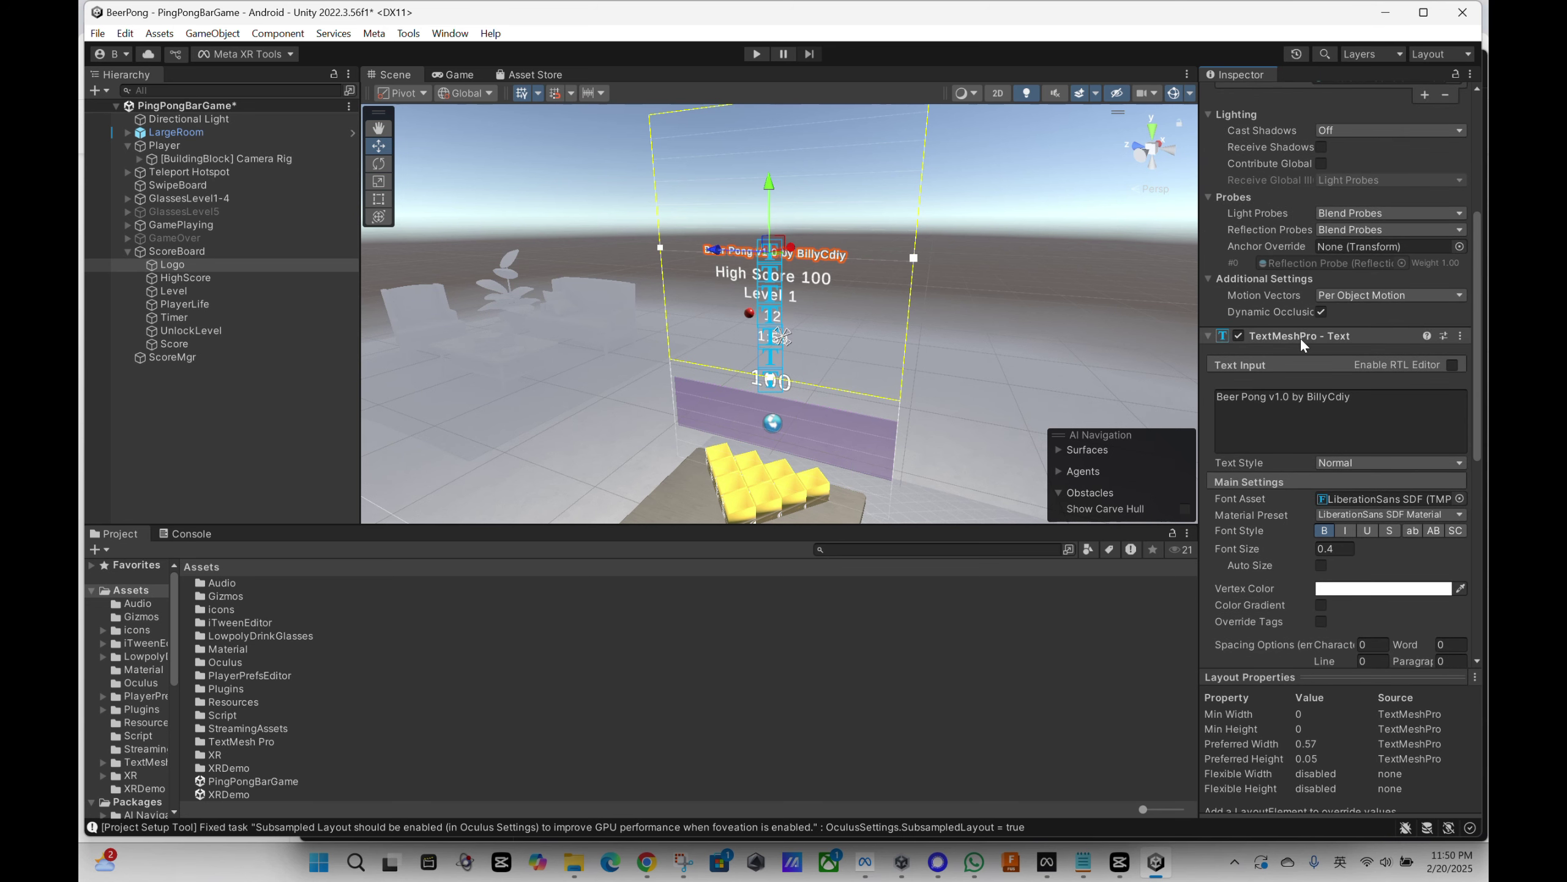
pyautogui.click(1258, 420)
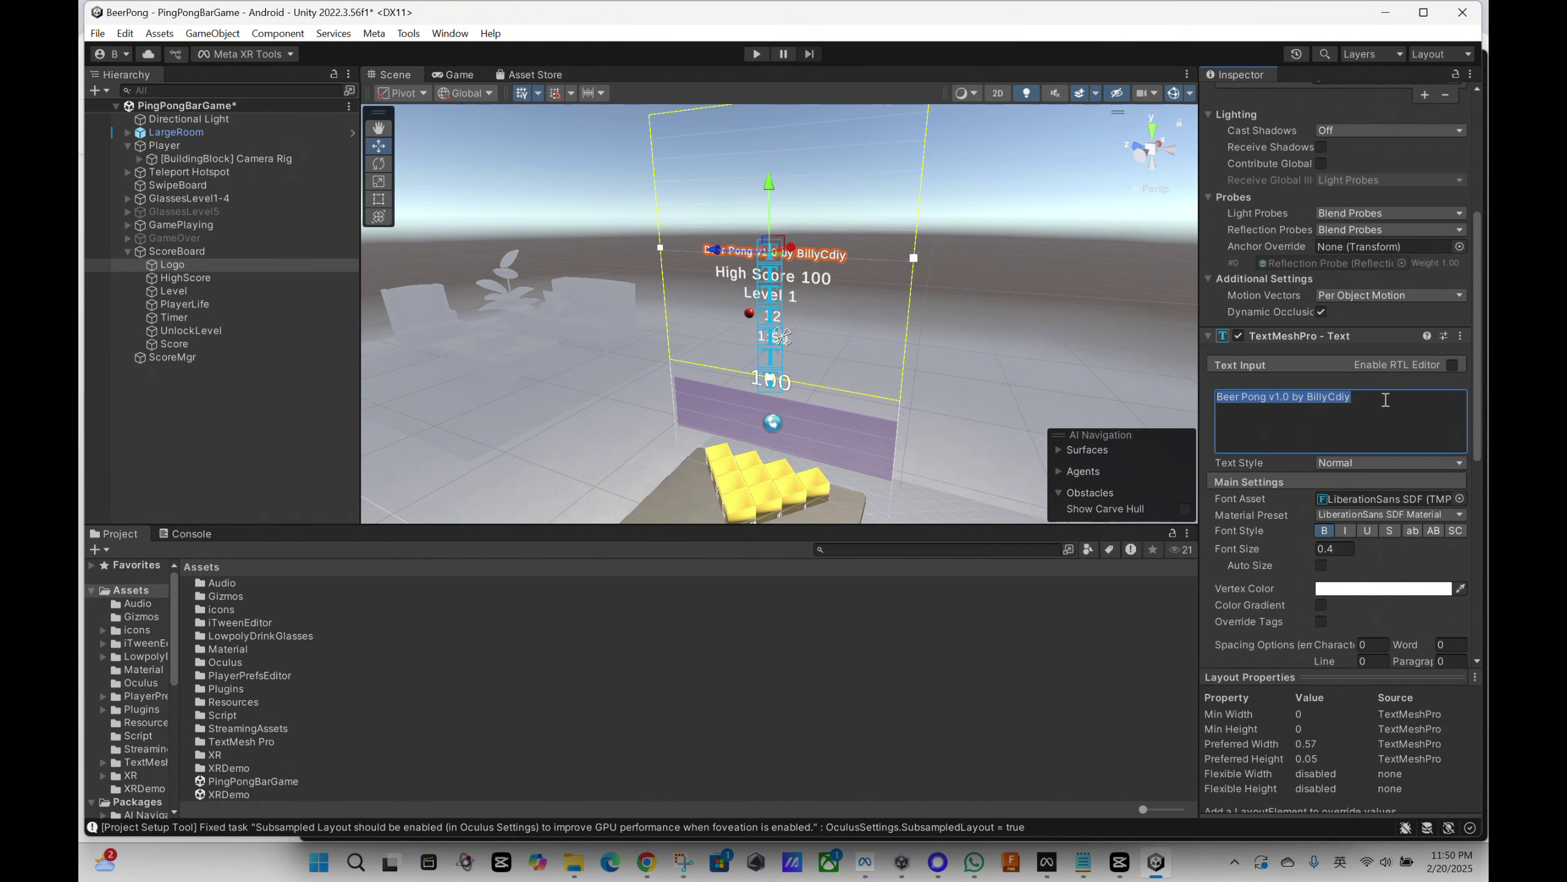
pyautogui.click(1317, 421)
pyautogui.scroll(-2, 1355, 384)
pyautogui.scroll(-2, 1355, 384)
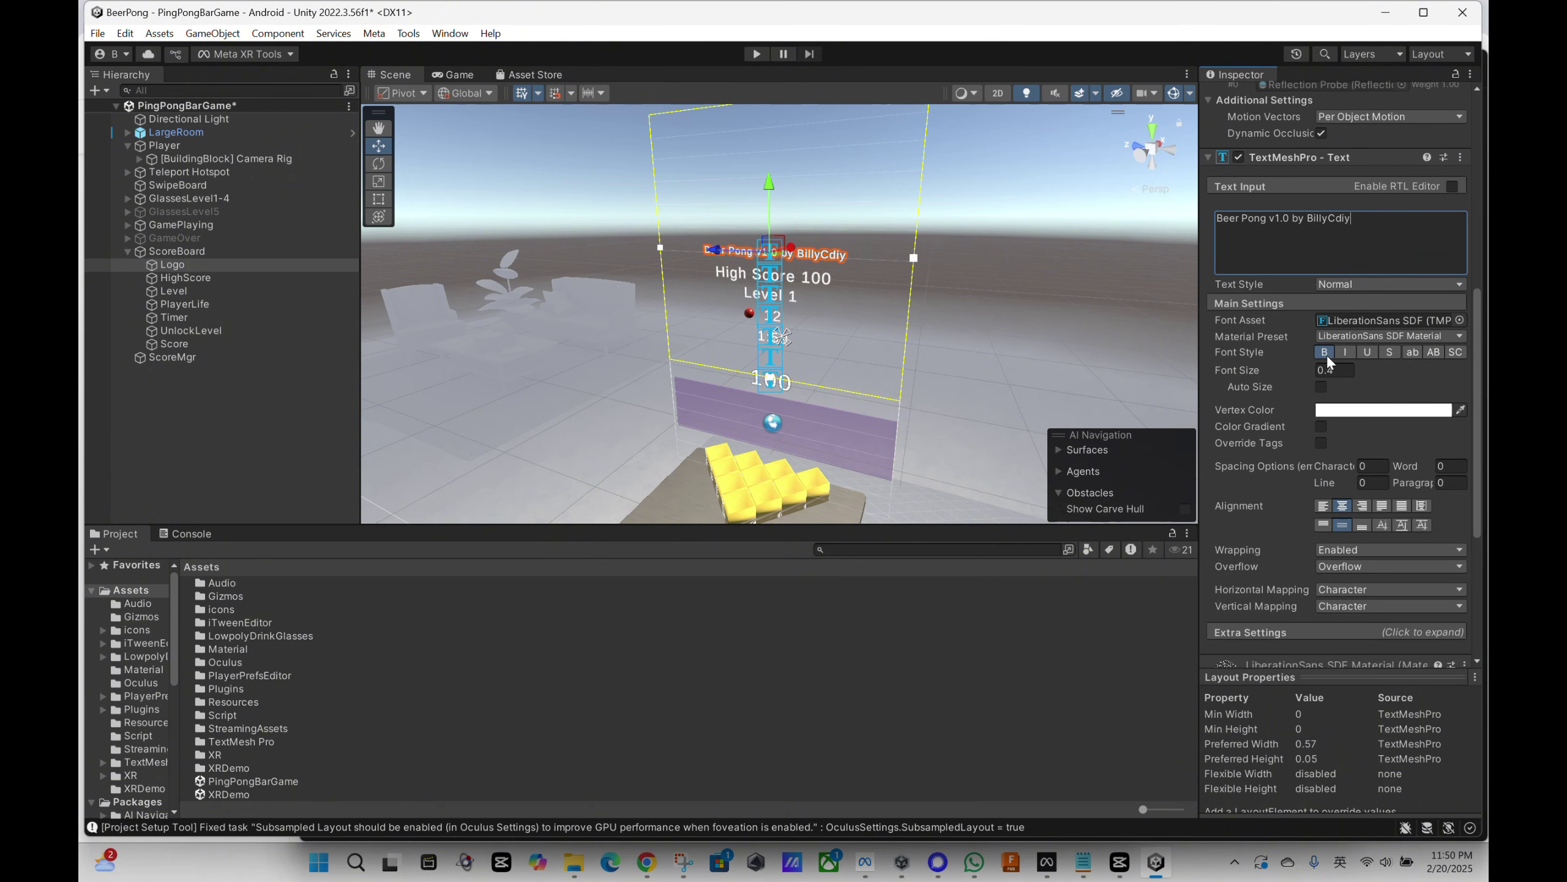
# Try a font size of 1 on the Logo text, then undo the change
pyautogui.click(1348, 370)
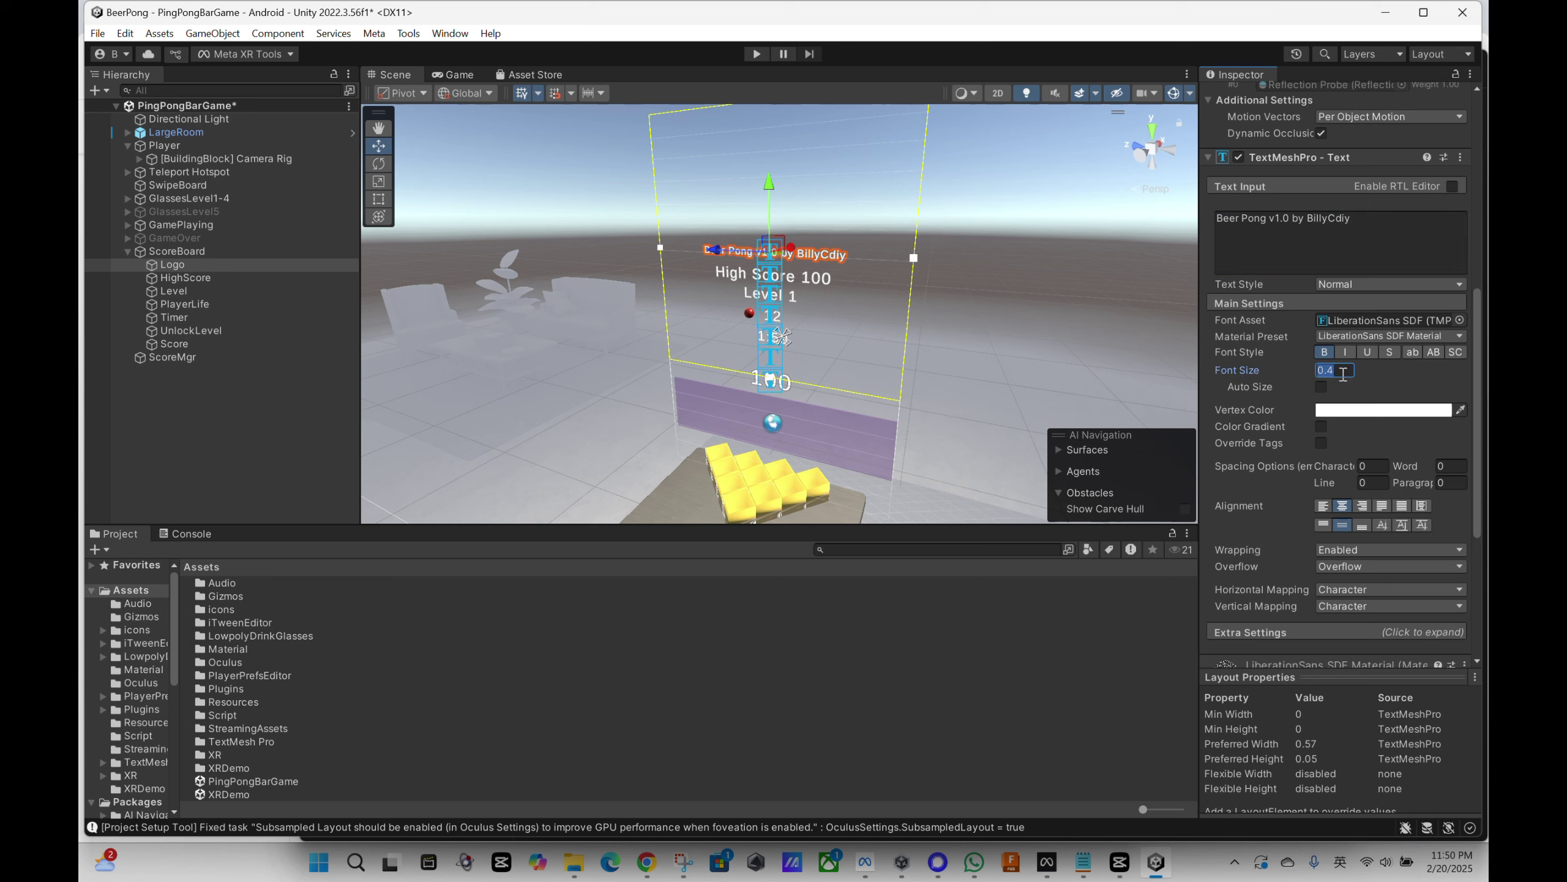
pyautogui.click(1347, 372)
pyautogui.write('1')
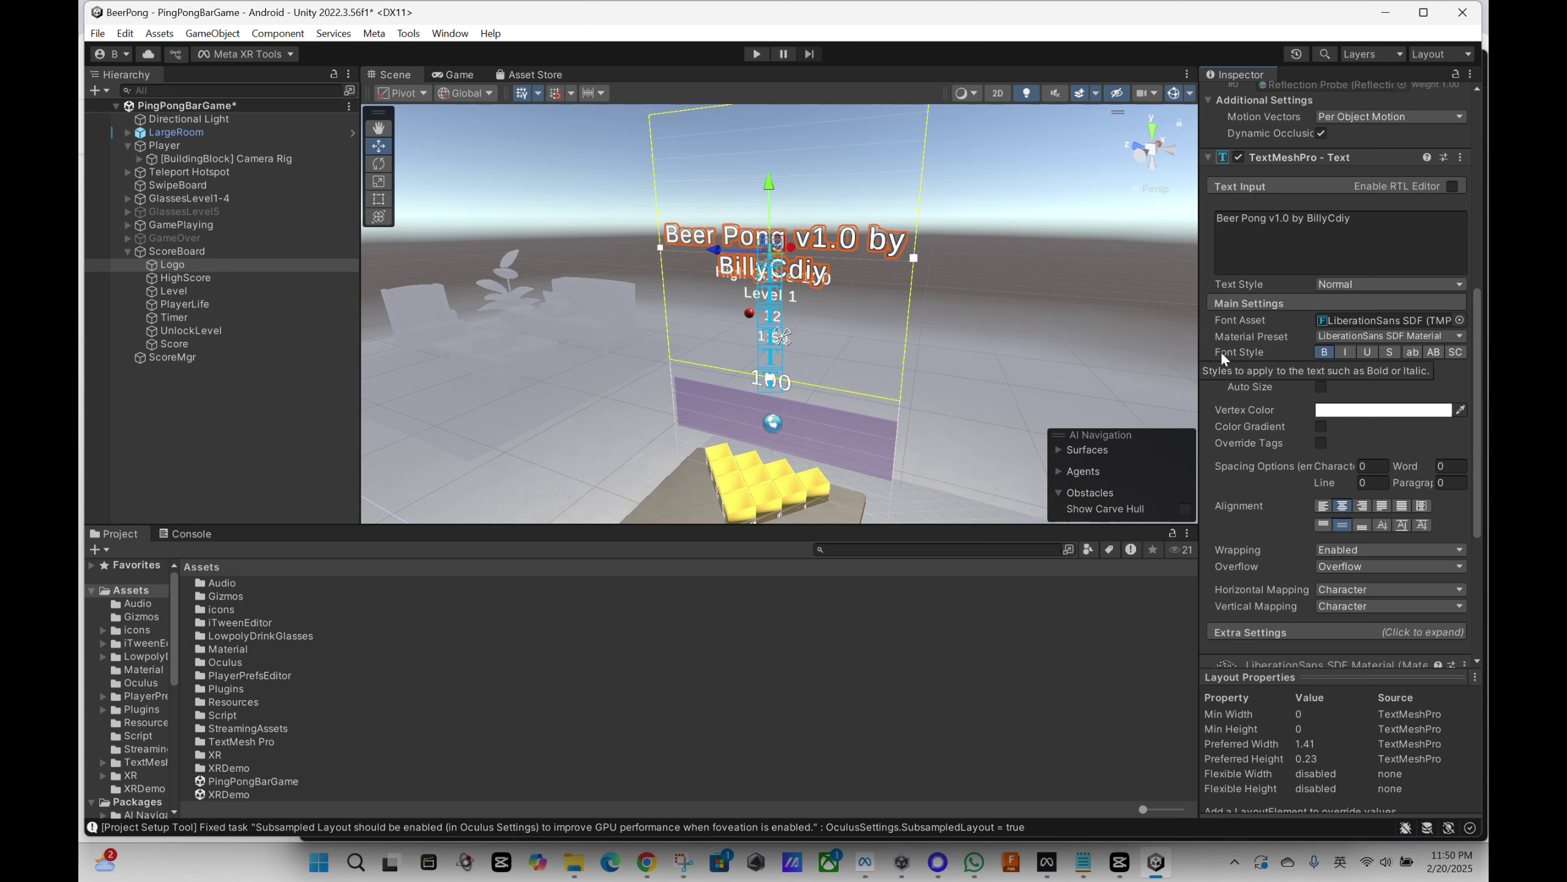
pyautogui.hotkey('ctrl', 'z')
# Examine the Logo text's color, alignment, wrapping and material outline settings
pyautogui.scroll(-1, 1366, 392)
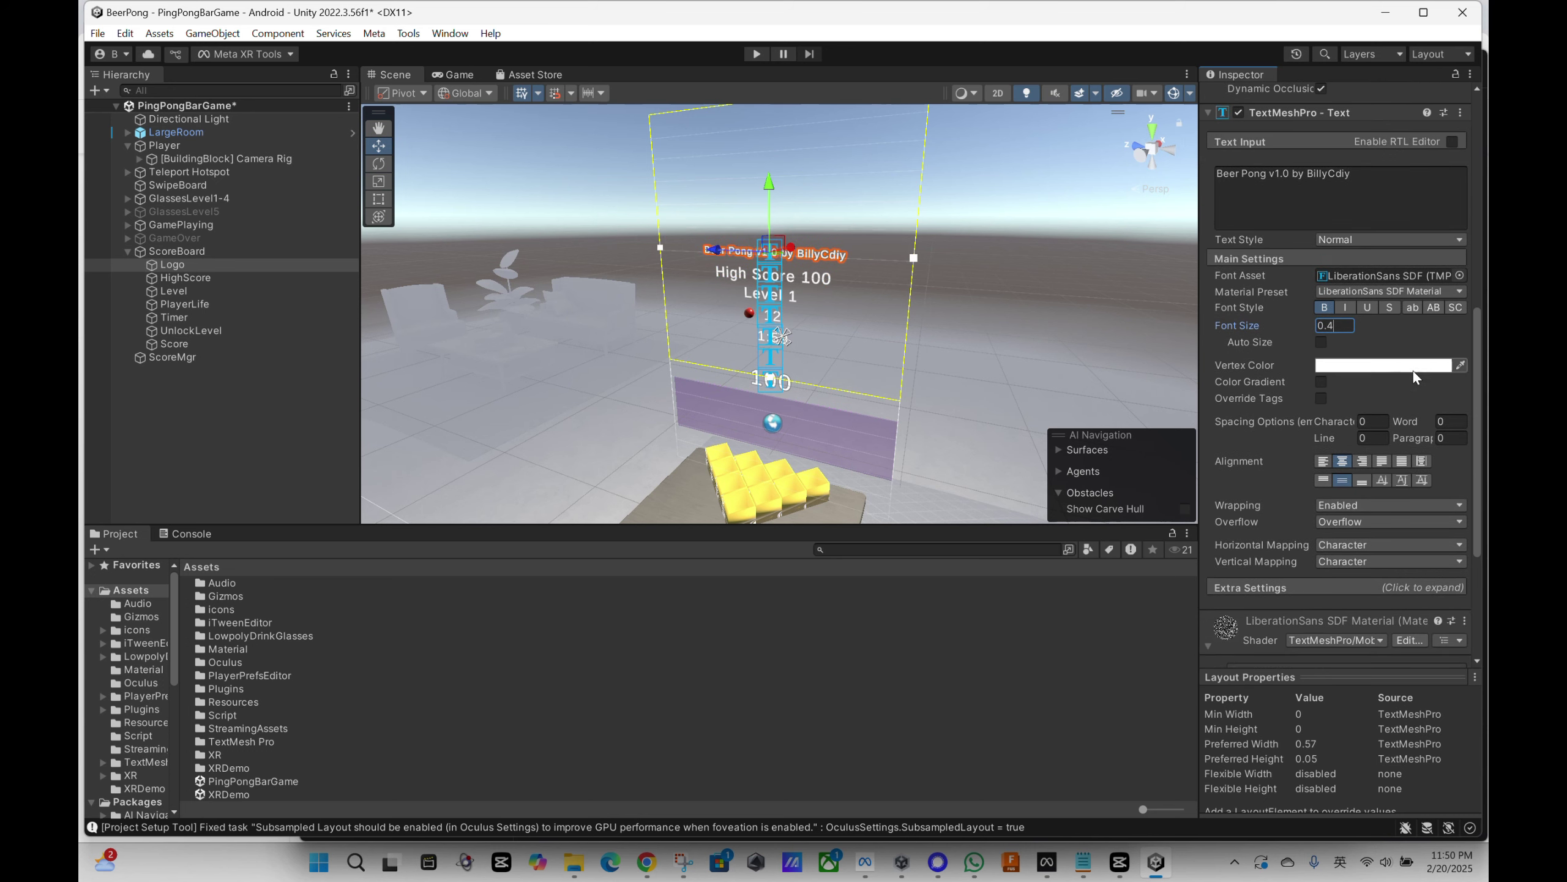
pyautogui.scroll(-3, 1382, 376)
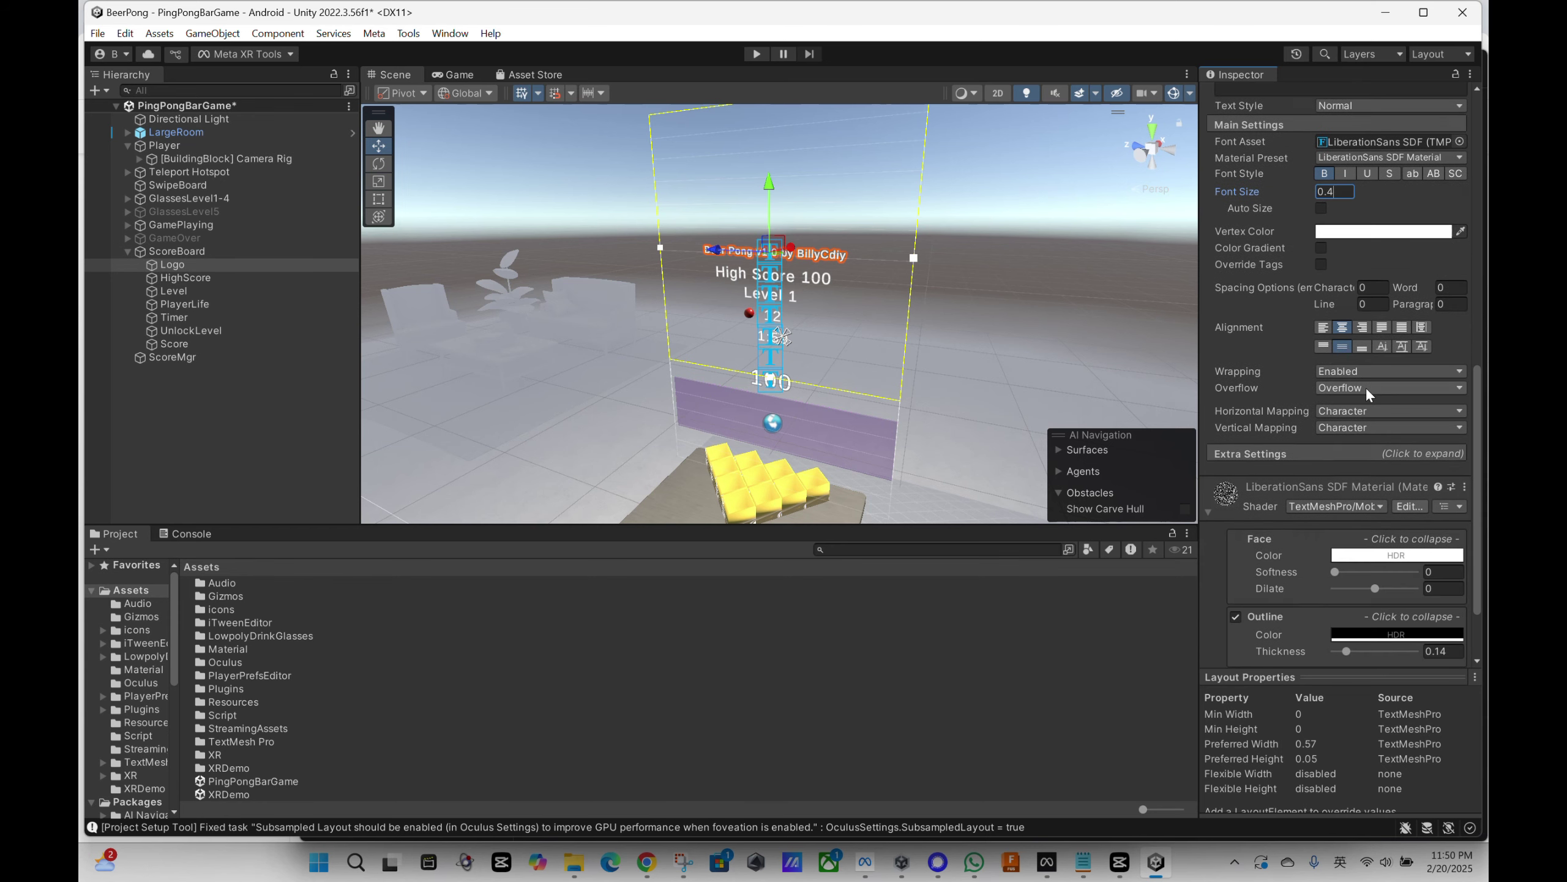
pyautogui.scroll(-2, 1332, 443)
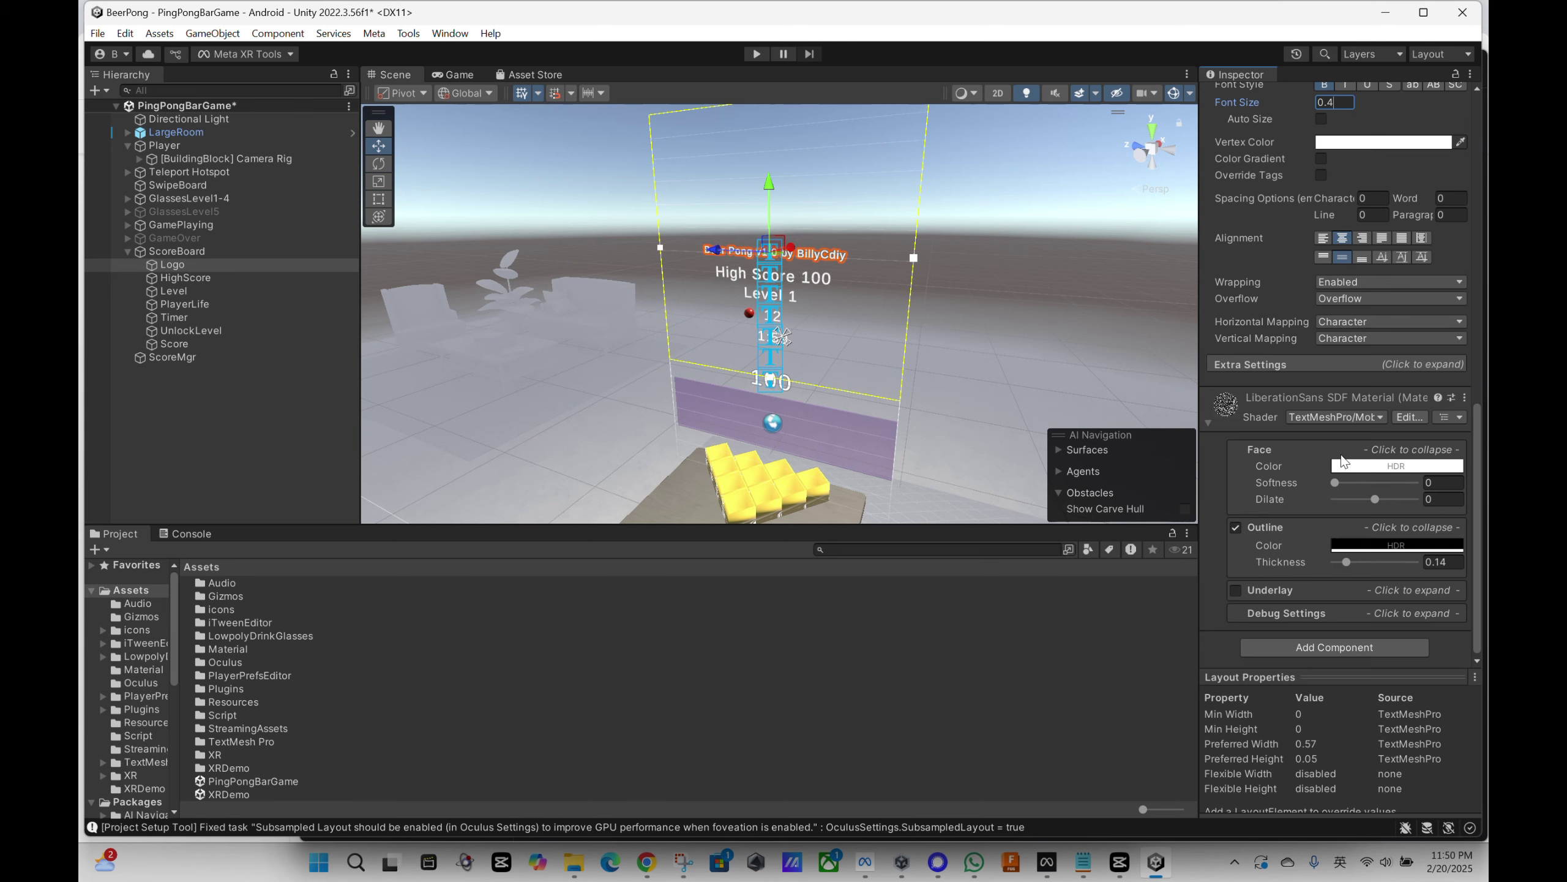
pyautogui.scroll(10, 1355, 464)
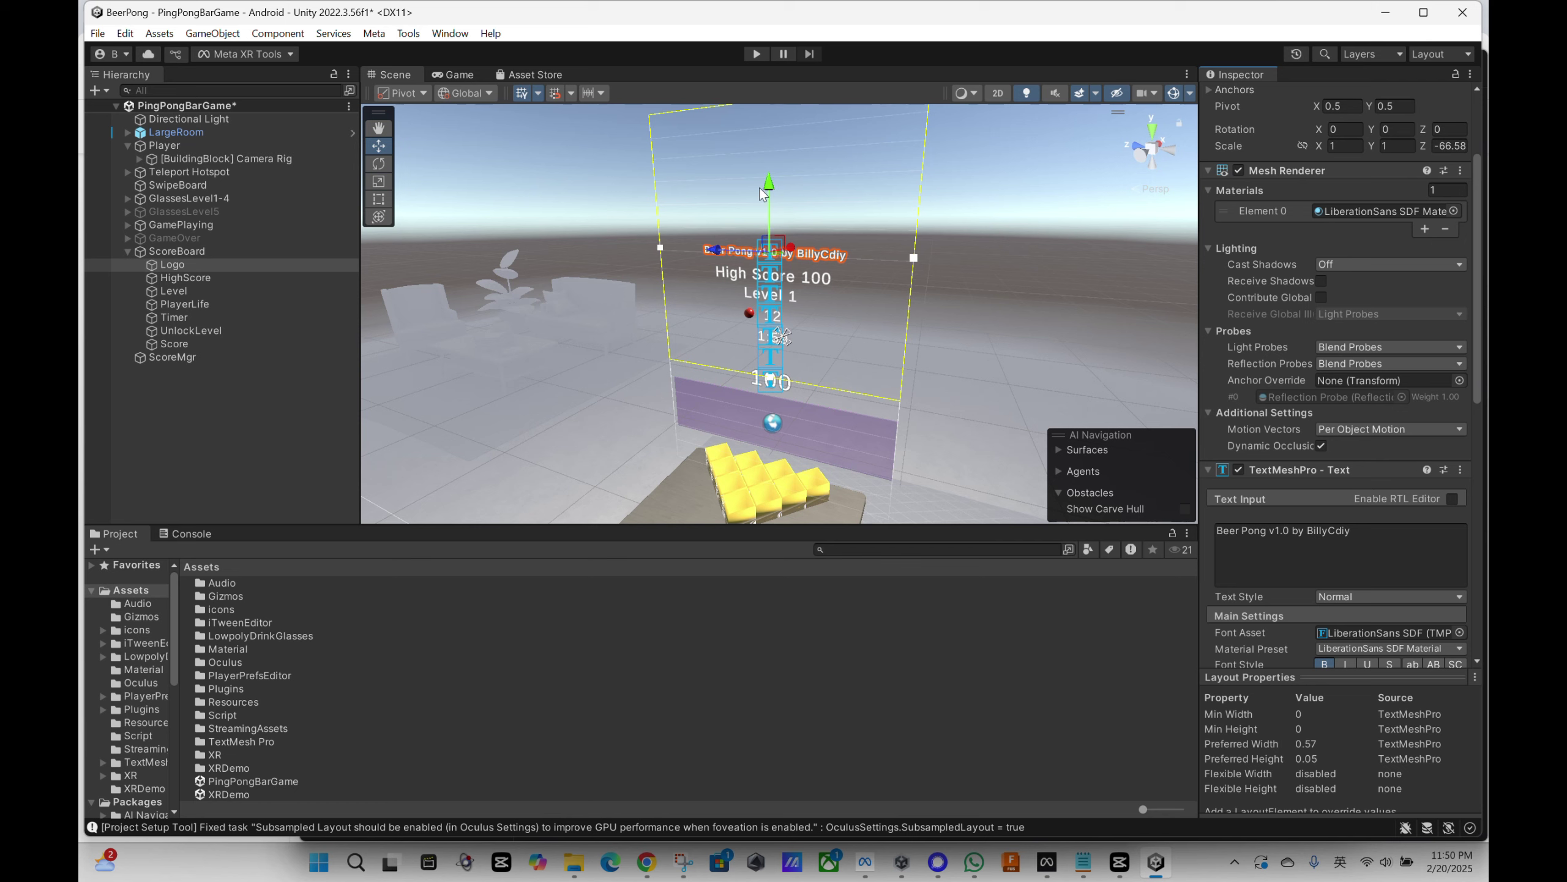
# Move the Logo text slightly upward, above the High Score line, and deselect it
pyautogui.moveTo(774, 189)
pyautogui.mouseDown()
pyautogui.moveTo(774, 163)
pyautogui.moveTo(774, 188)
pyautogui.mouseUp()
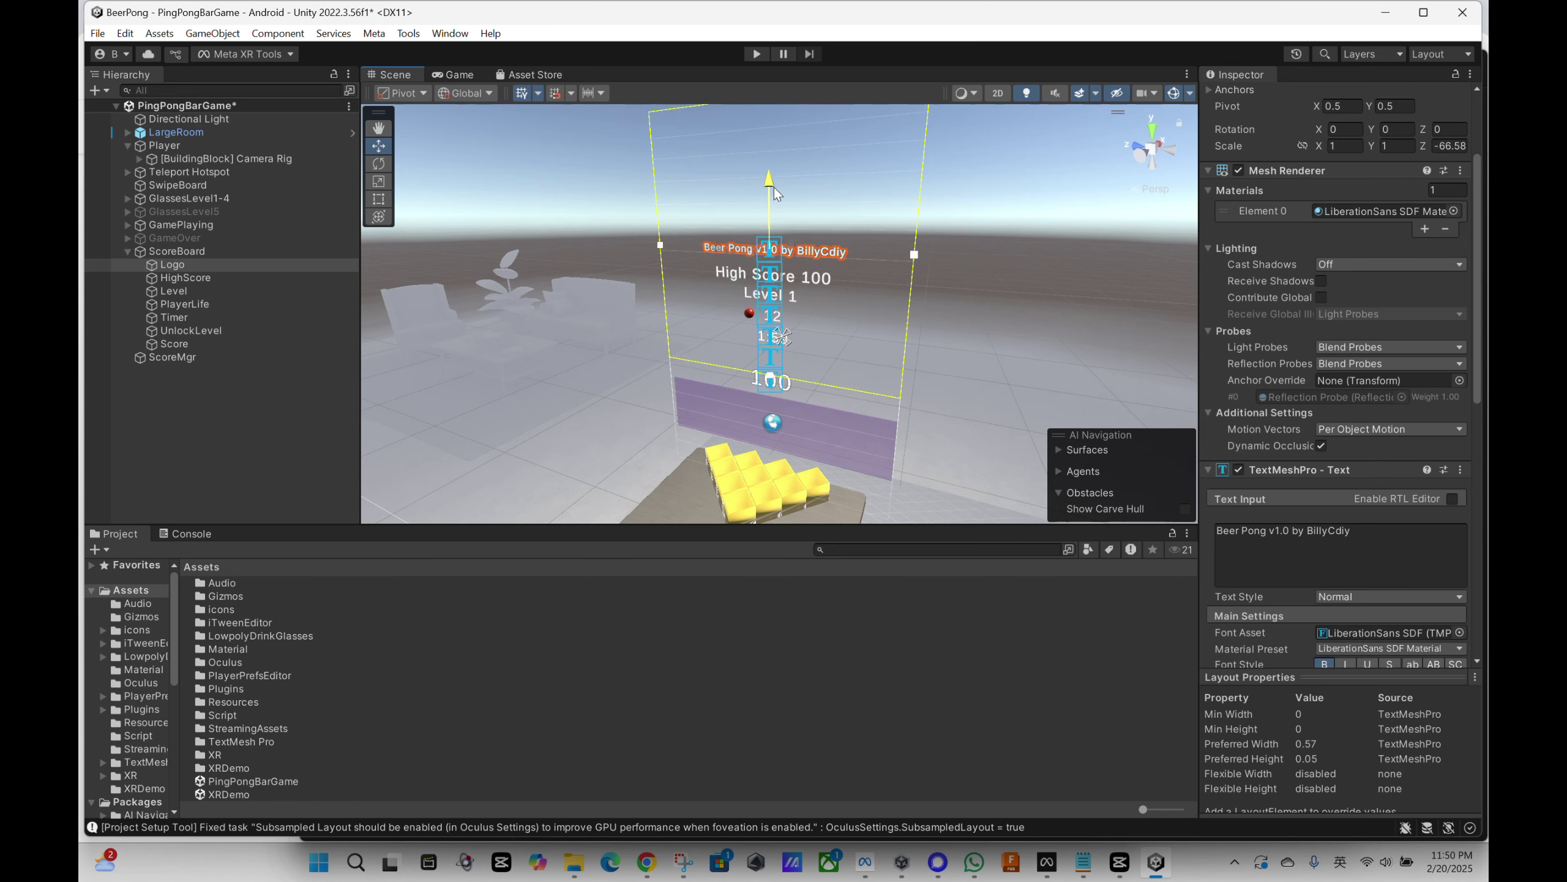
pyautogui.click(759, 196)
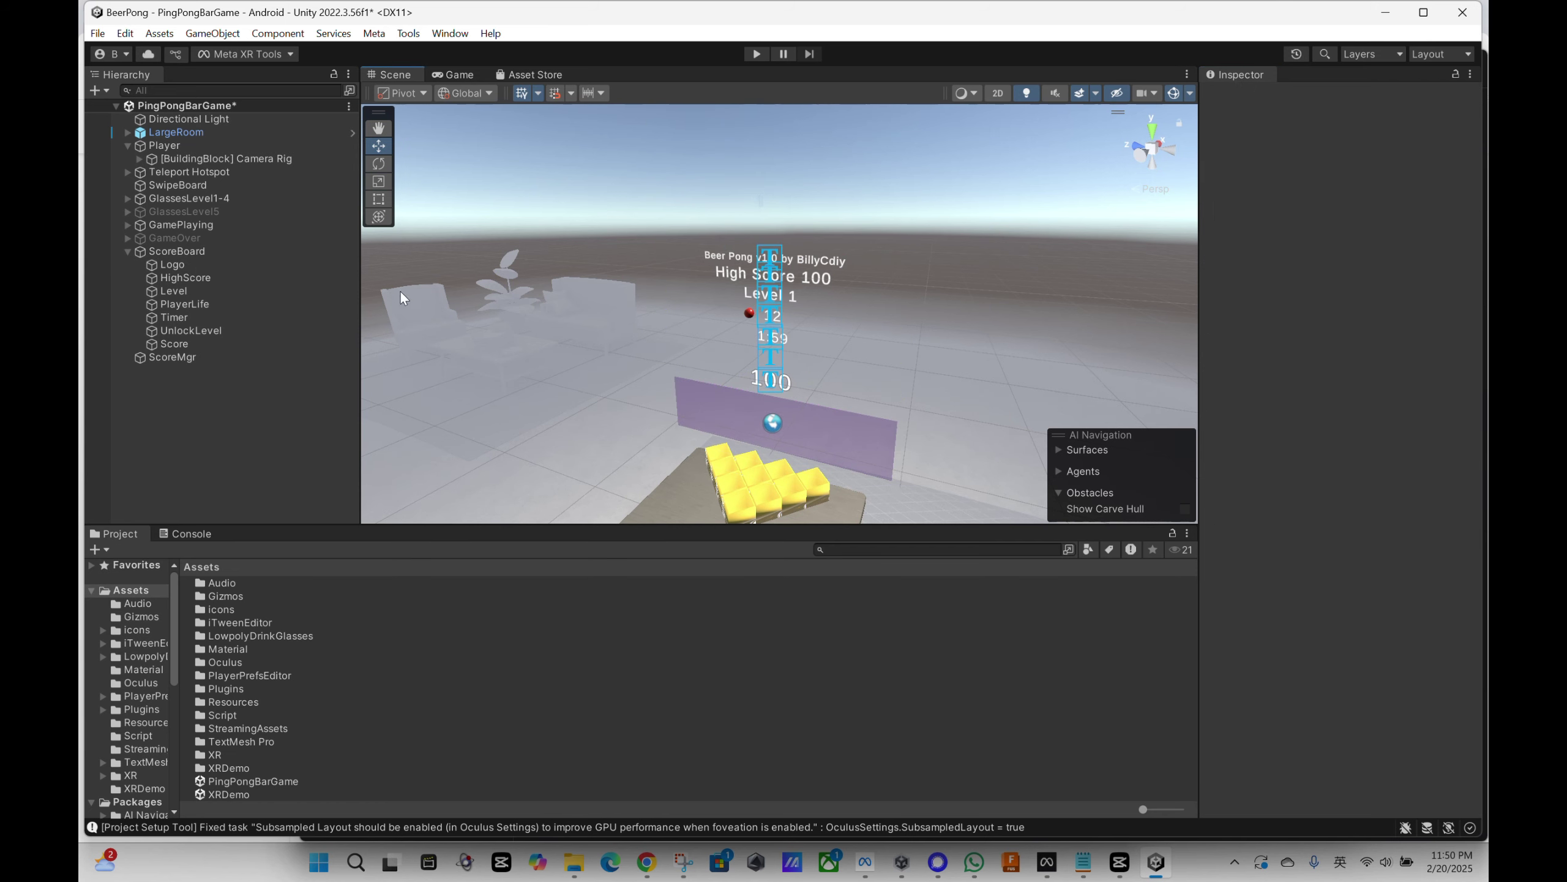
pyautogui.click(191, 265)
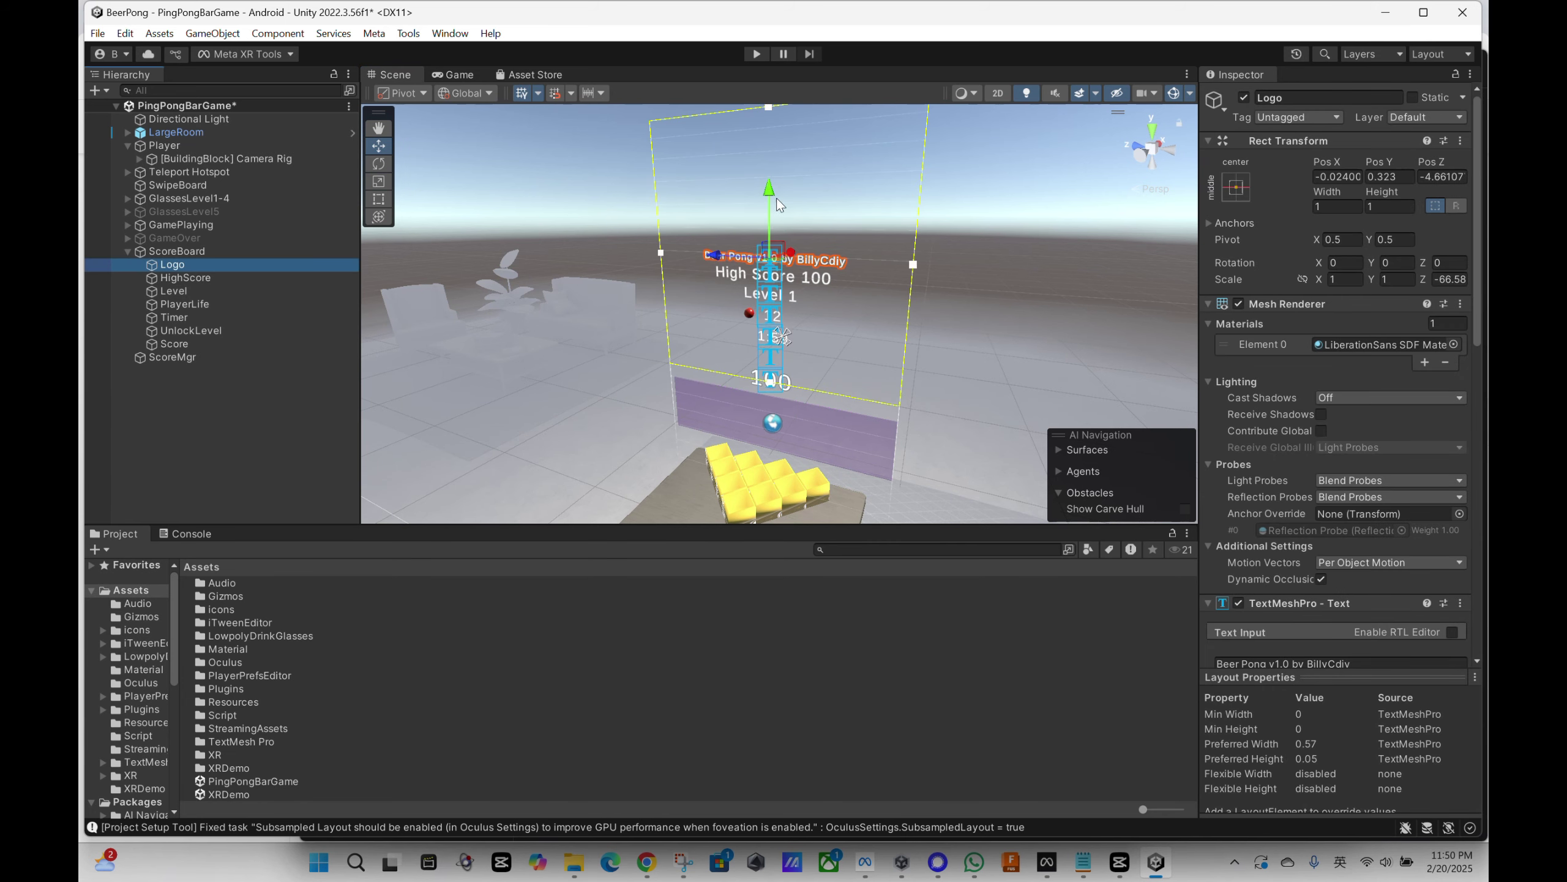
pyautogui.moveTo(775, 195); pyautogui.dragTo(777, 170)
pyautogui.click(954, 274)
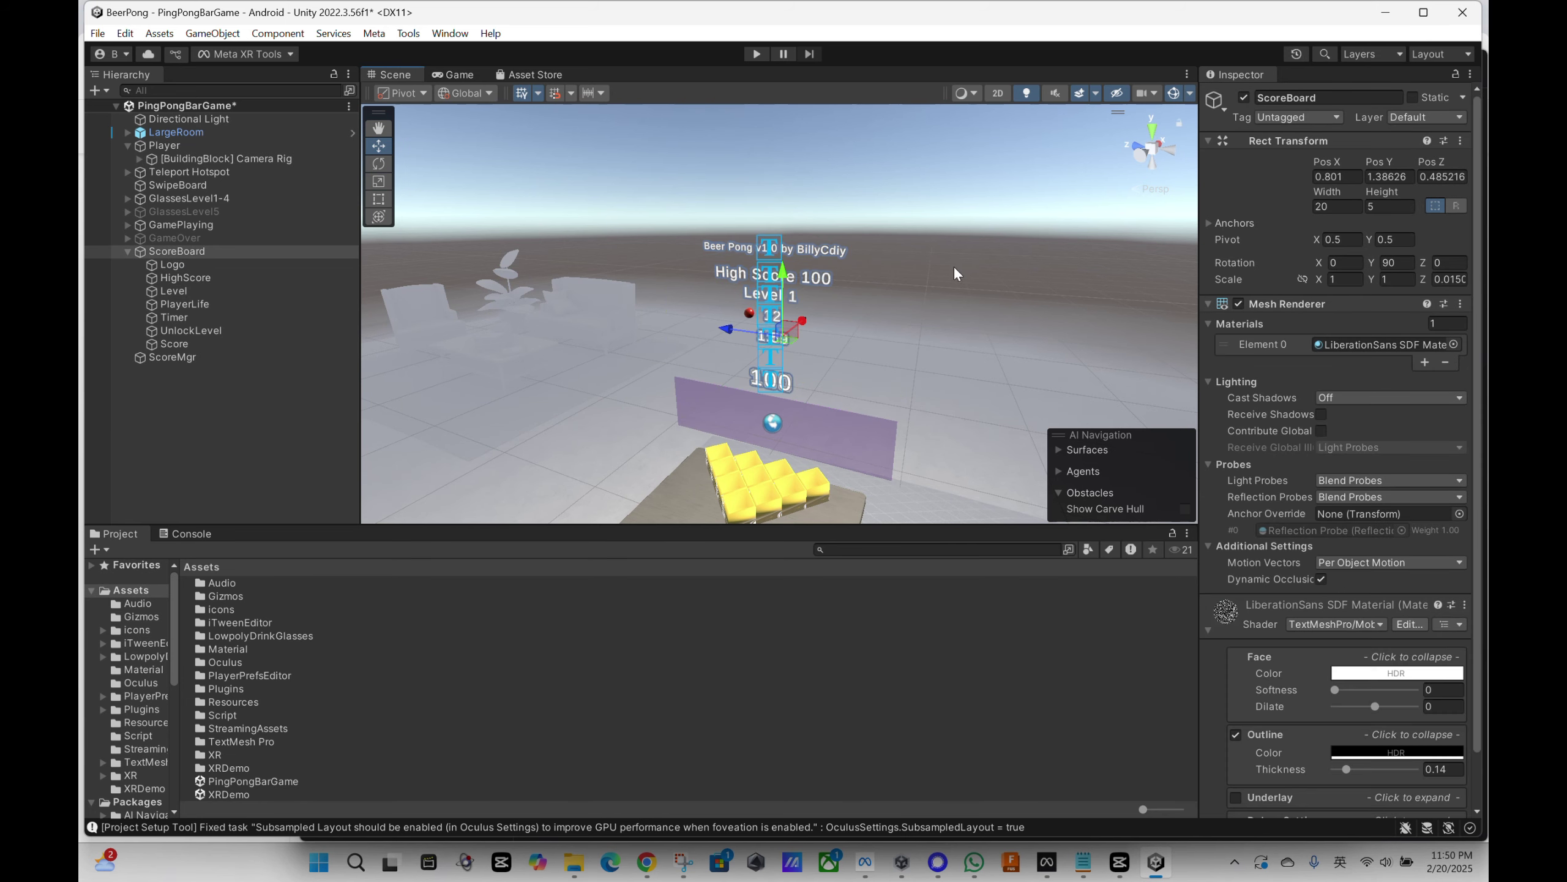
# Review the TextMeshPro text and font settings of HighScore, Level, PlayerLife, Timer, UnlockLevel and Score
pyautogui.click(183, 274)
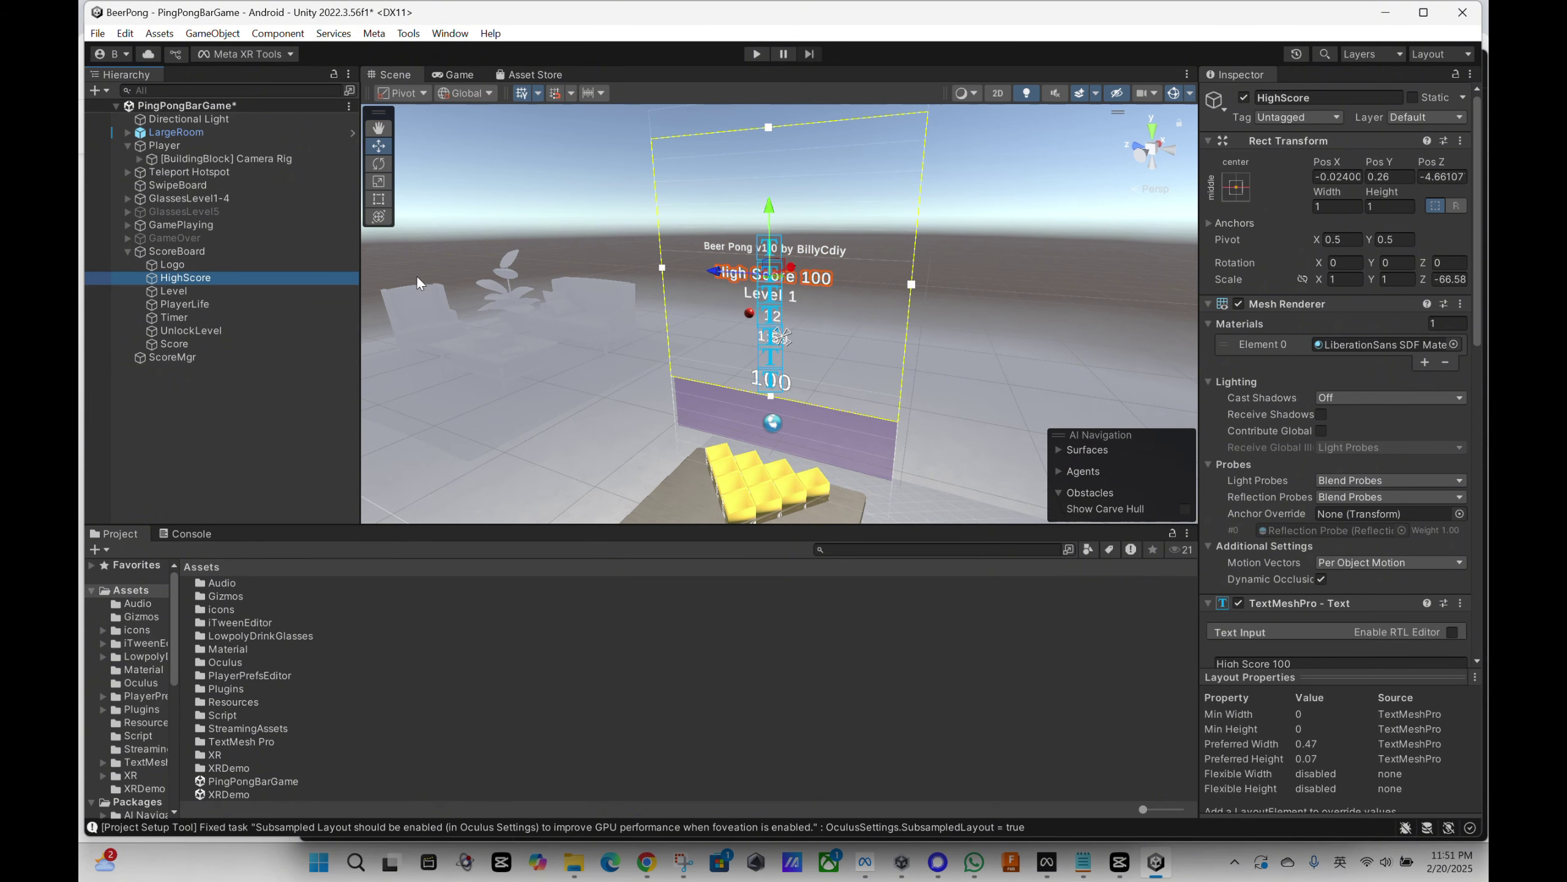
pyautogui.scroll(-5, 1382, 483)
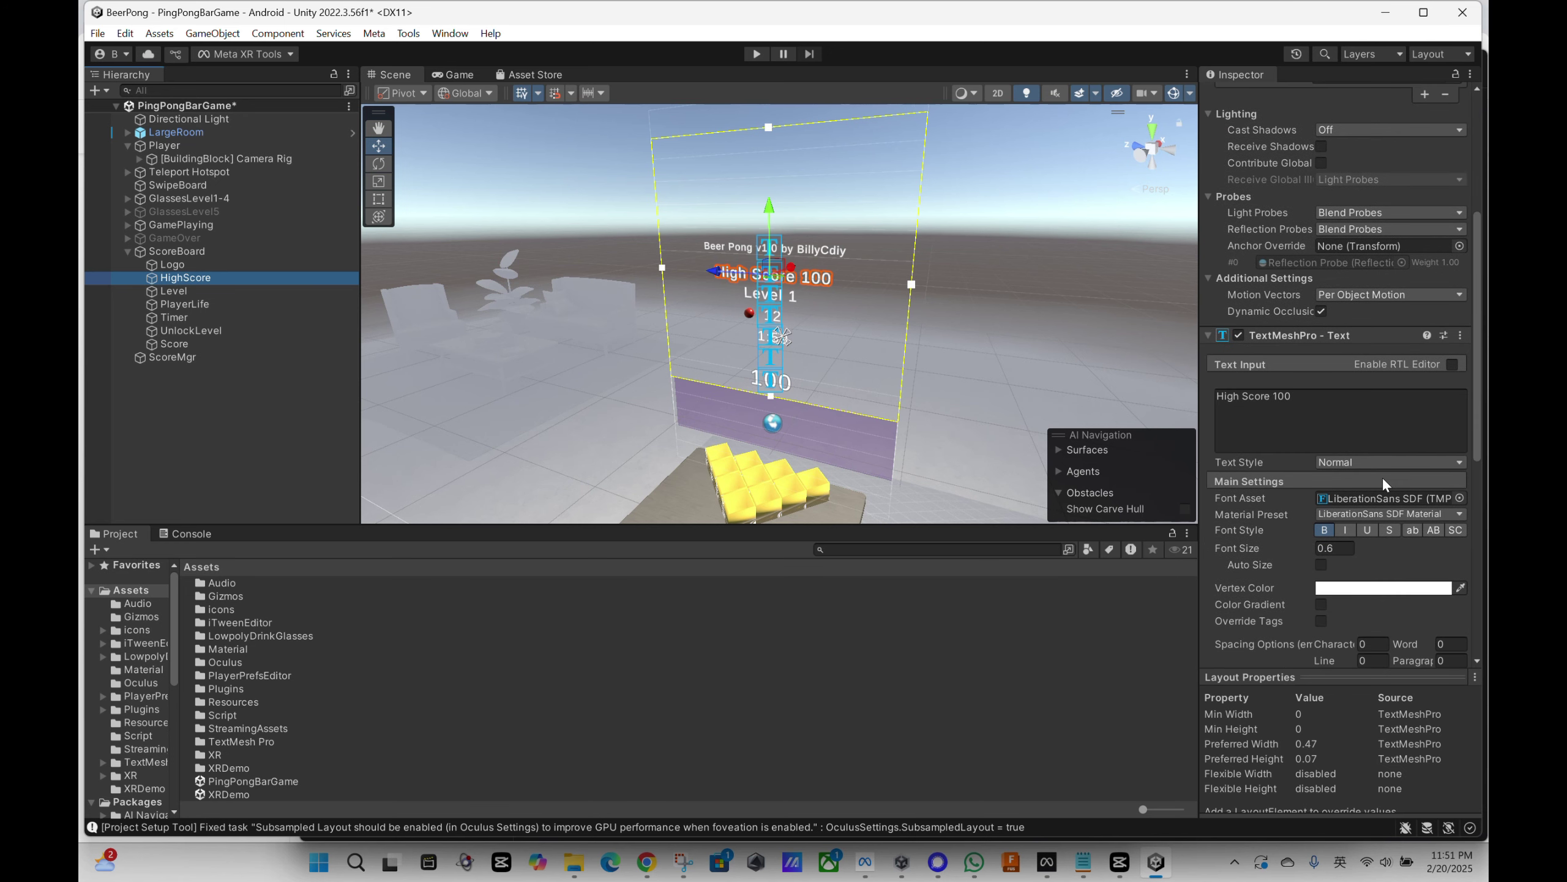
pyautogui.click(1300, 399)
pyautogui.click(173, 290)
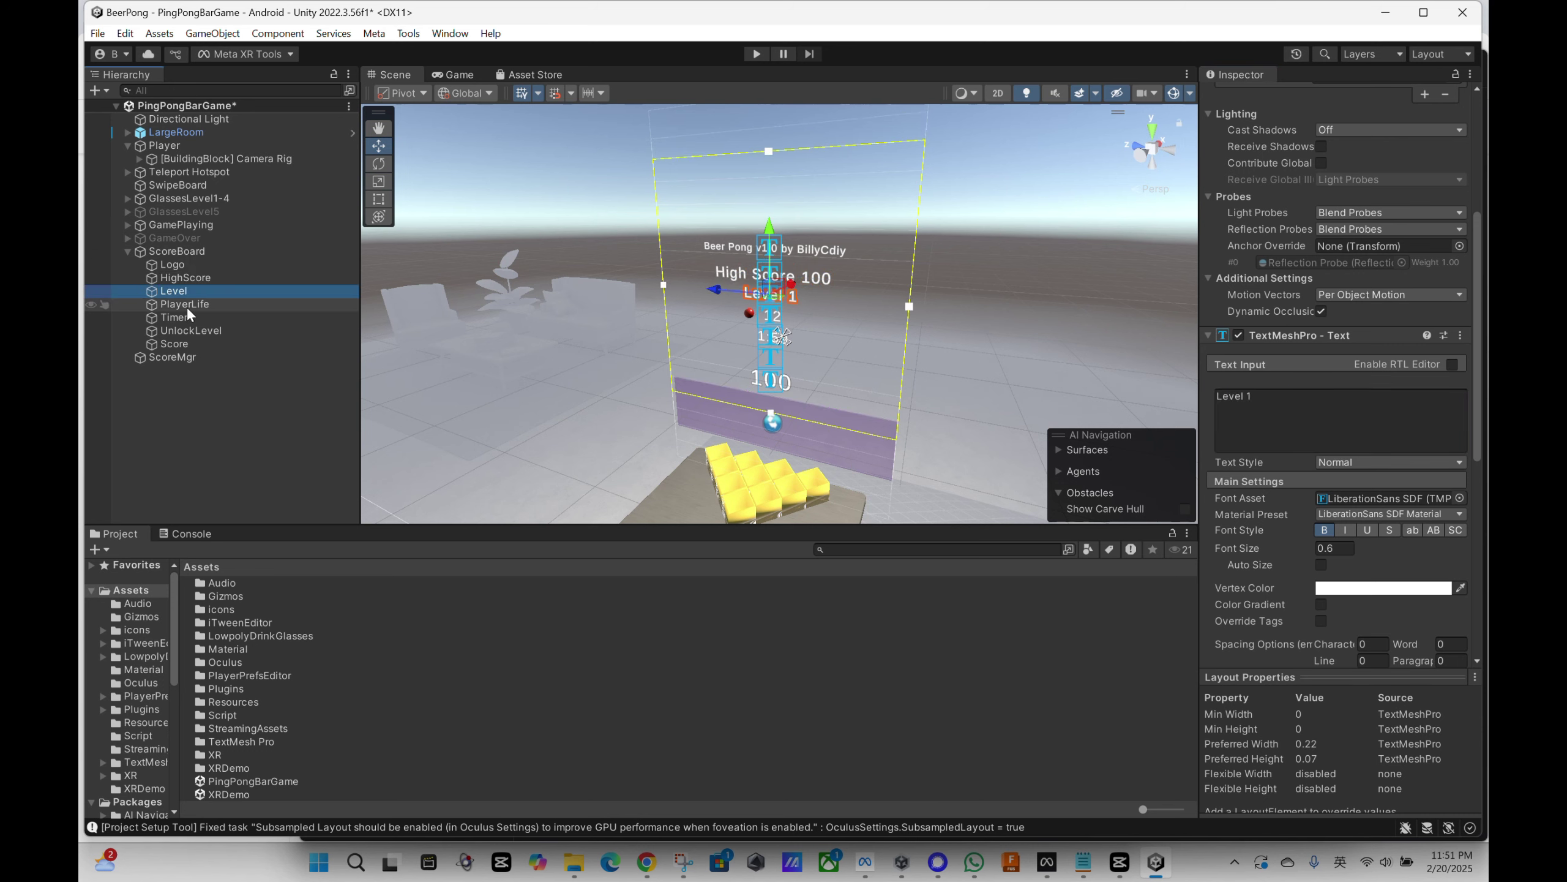
pyautogui.click(186, 305)
pyautogui.click(184, 317)
pyautogui.click(188, 329)
pyautogui.click(193, 345)
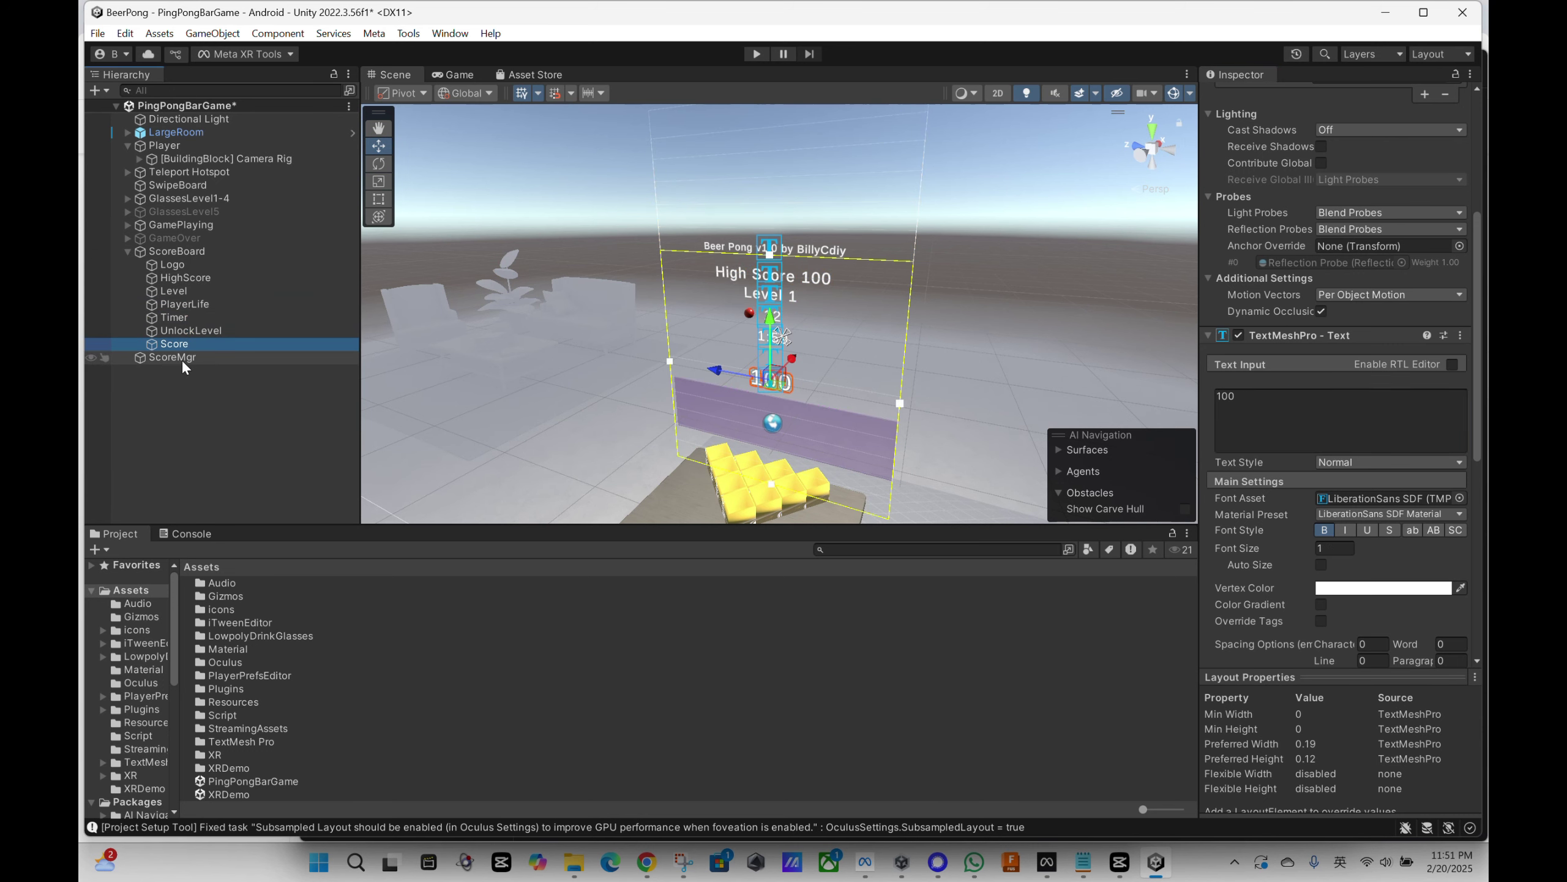
# Compare the placement of the ScoreBoard and its Logo, HighScore, PlayerLife, Timer and UnlockLevel texts, and examine the Level text's main settings
pyautogui.click(187, 252)
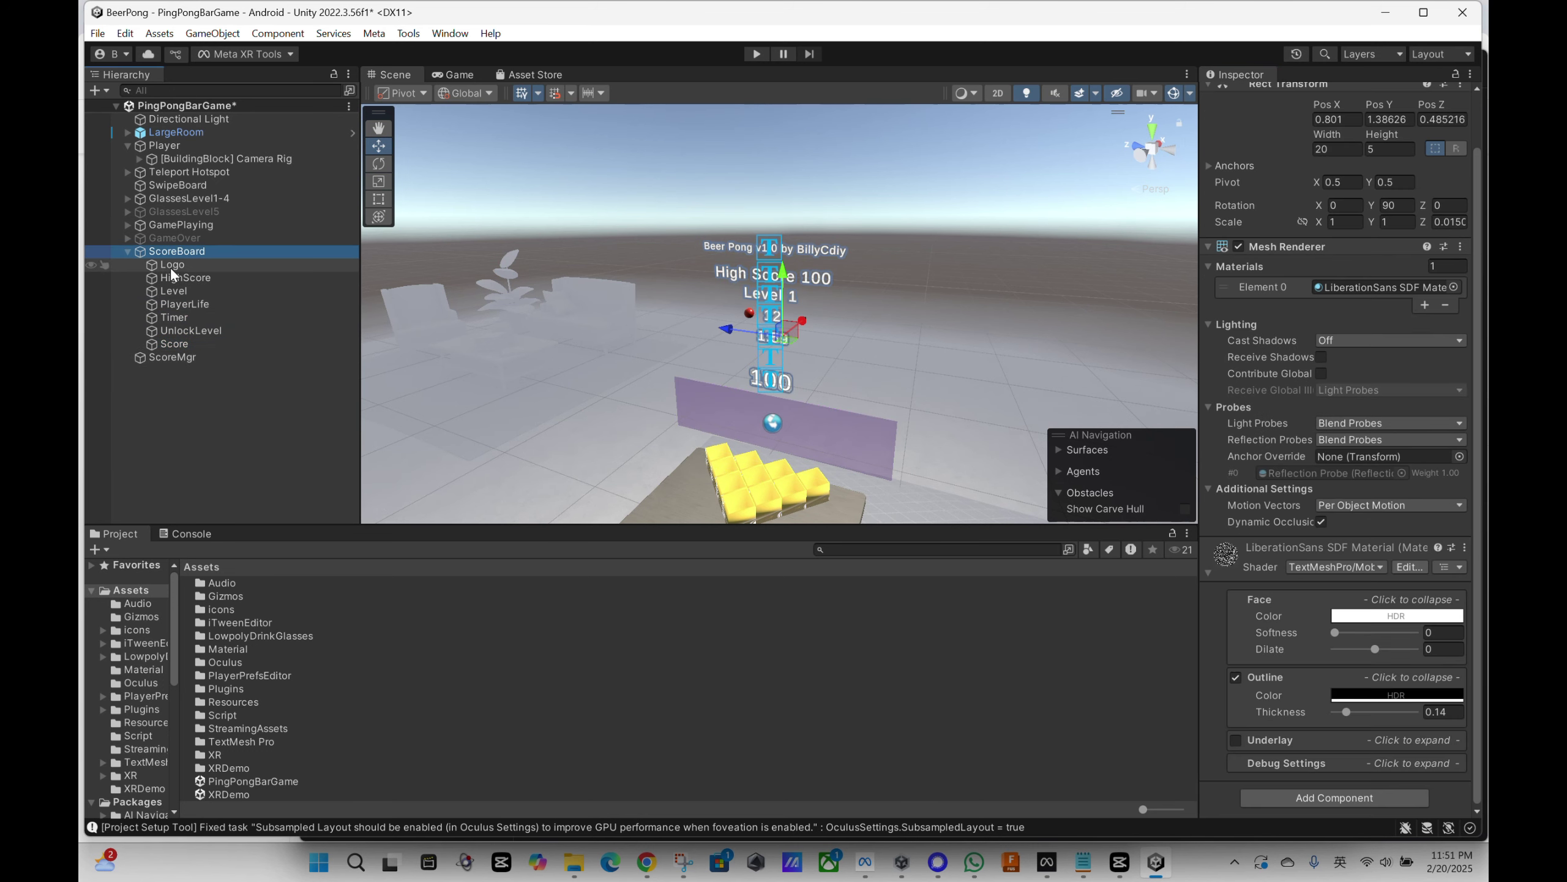
pyautogui.click(172, 266)
pyautogui.click(174, 278)
pyautogui.click(176, 302)
pyautogui.click(180, 317)
pyautogui.click(185, 331)
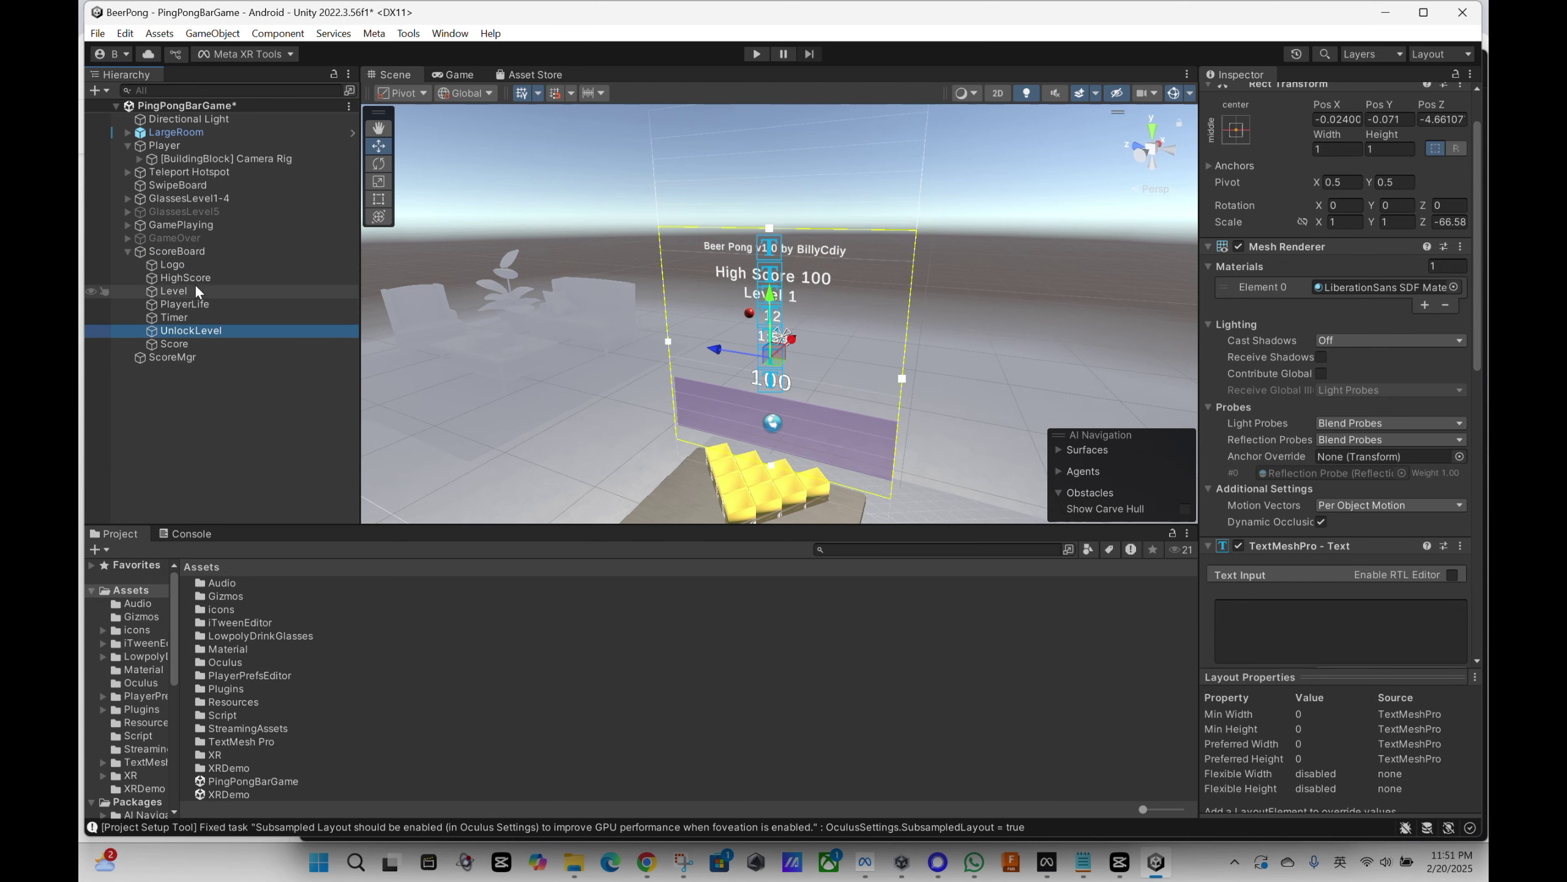
pyautogui.click(185, 252)
pyautogui.click(180, 266)
pyautogui.click(181, 278)
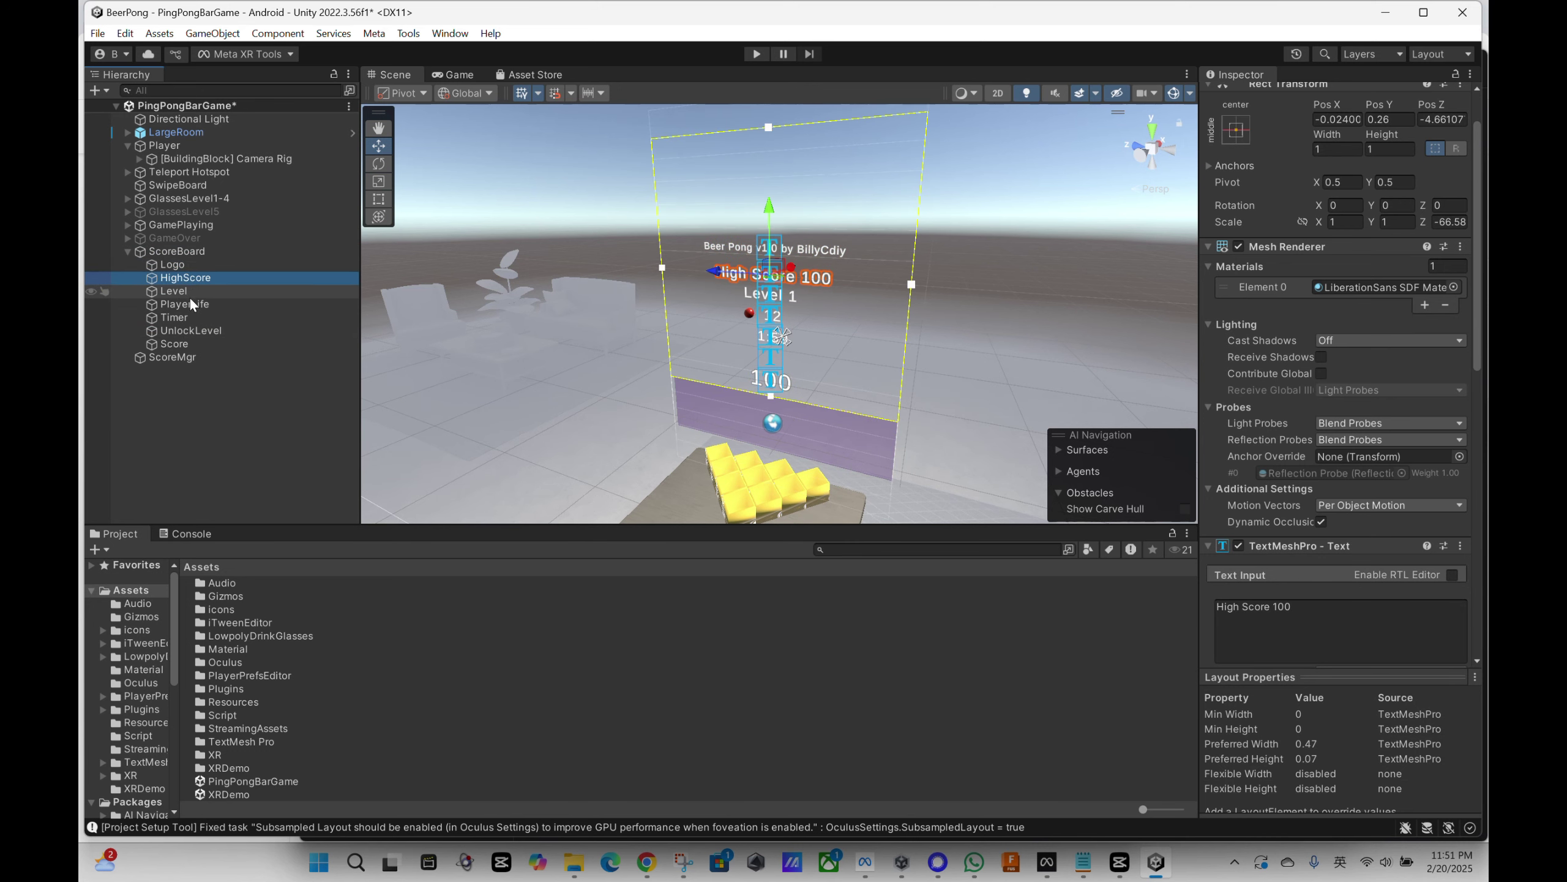
pyautogui.click(186, 292)
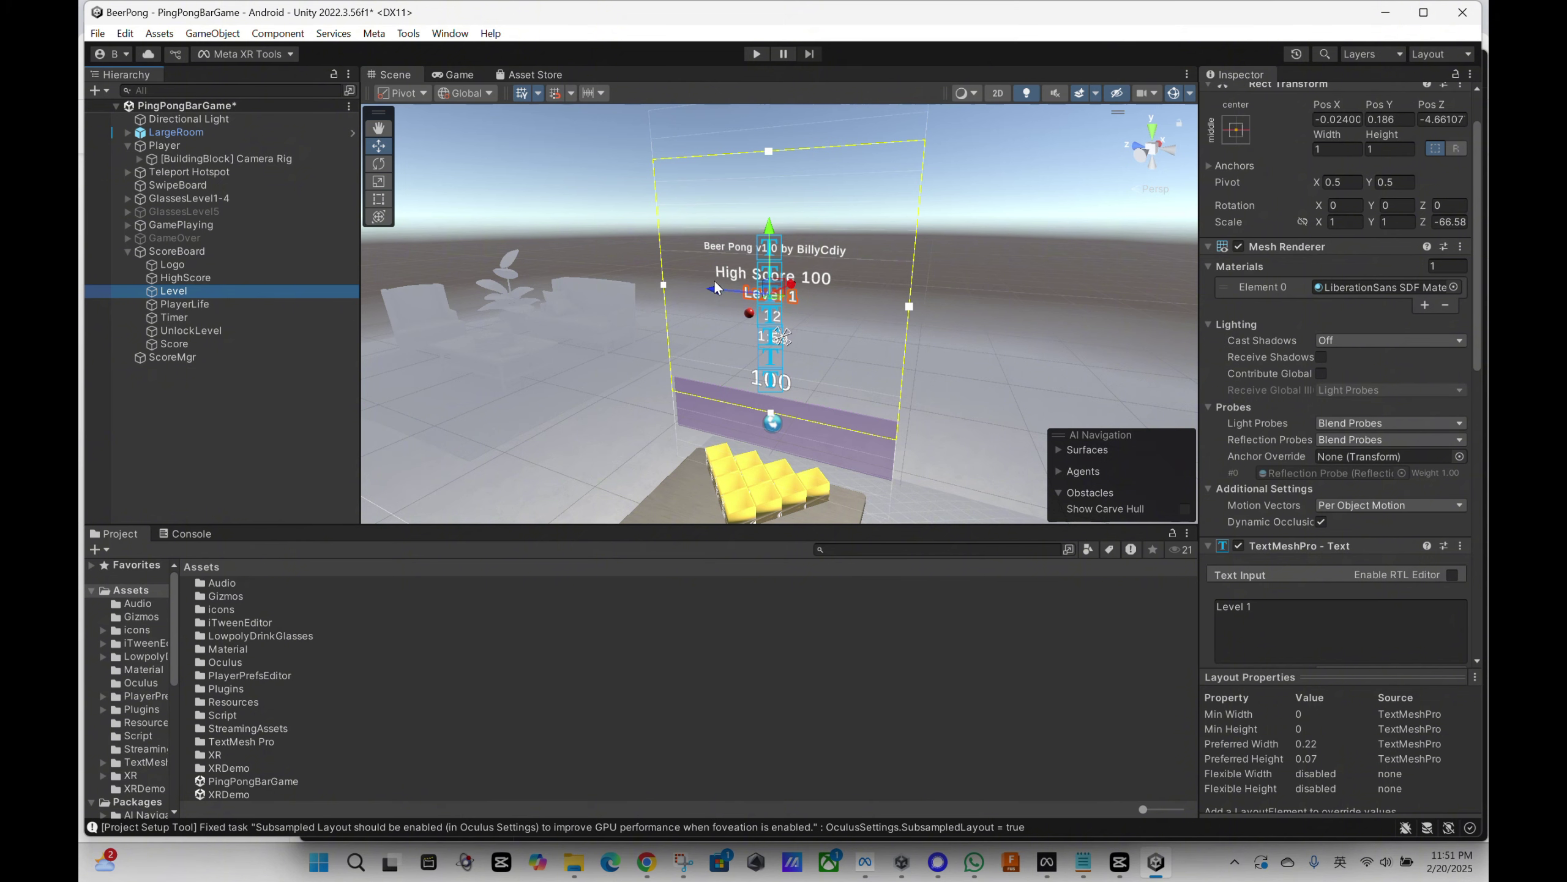
pyautogui.scroll(-6, 1320, 370)
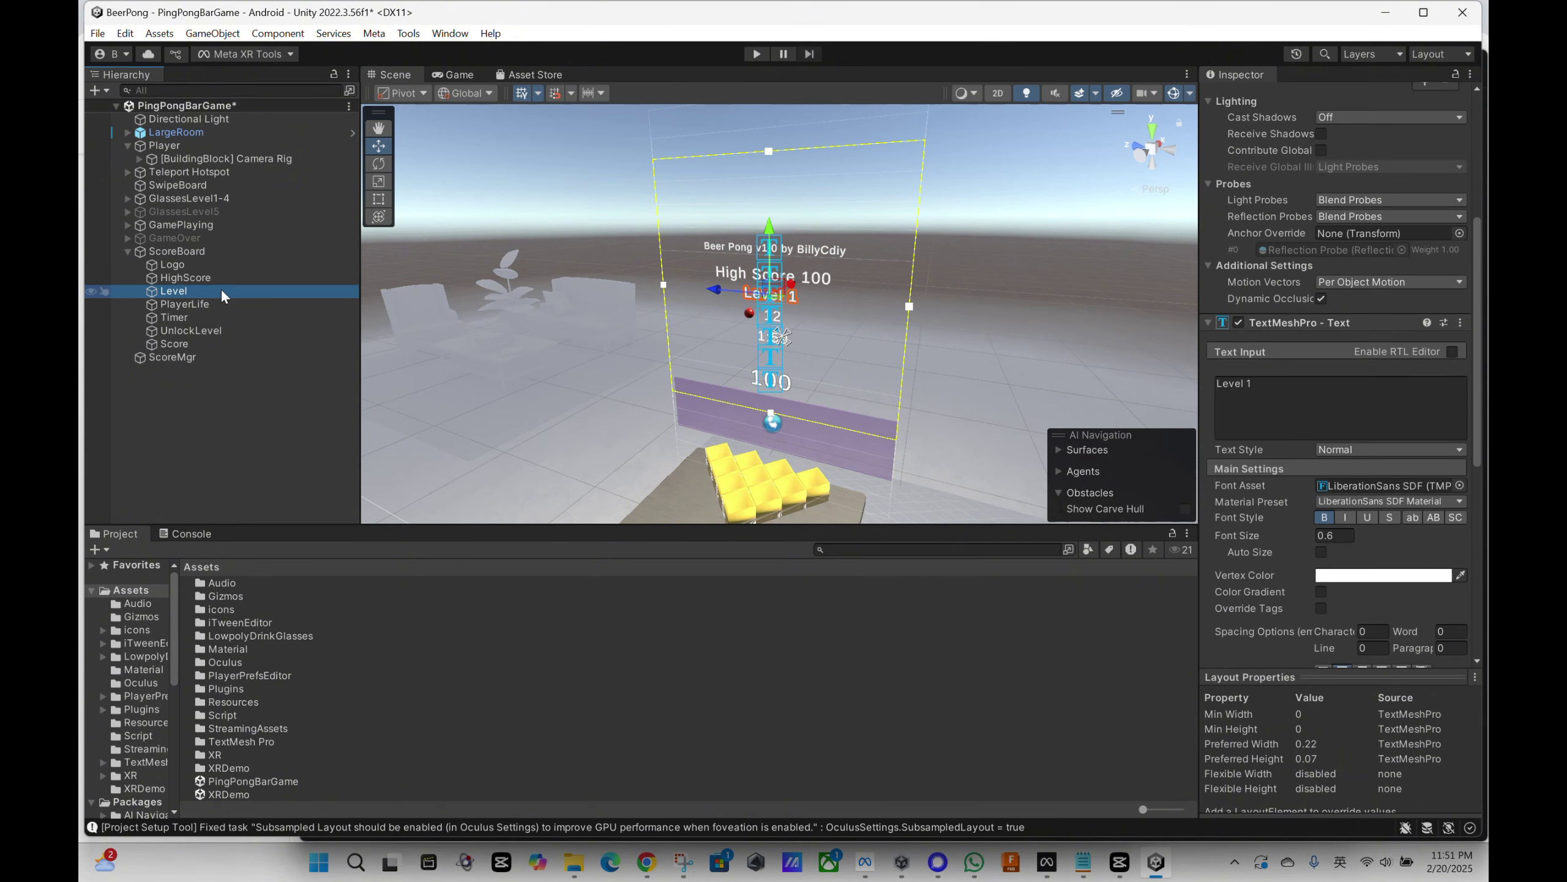
# Locate the BigRedButton on the table and inspect it within the GamePlaying group
pyautogui.click(787, 281)
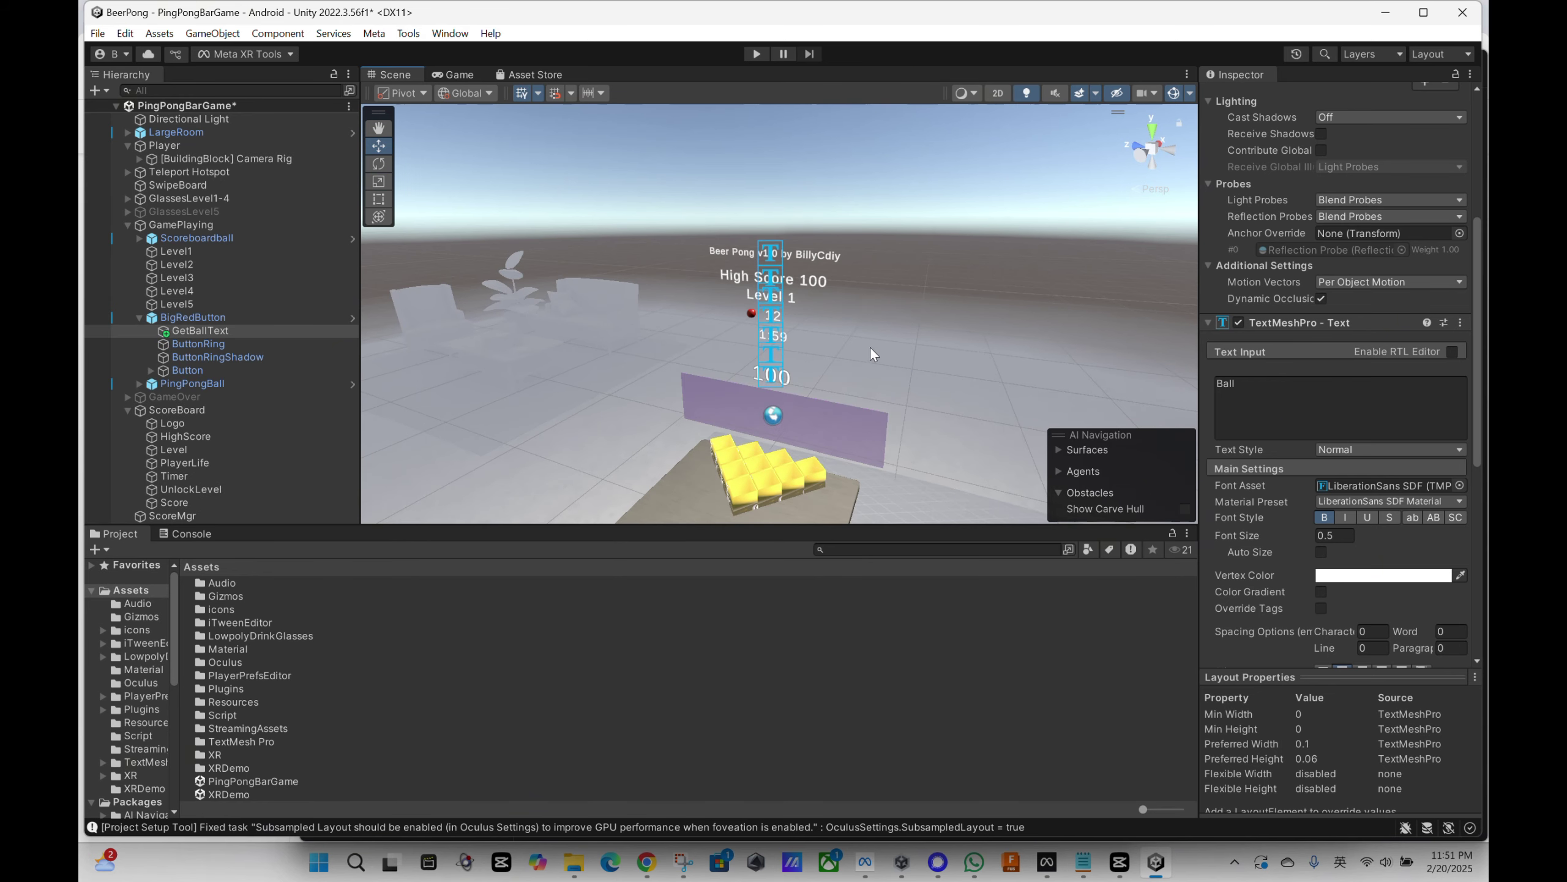
pyautogui.doubleClick(192, 316)
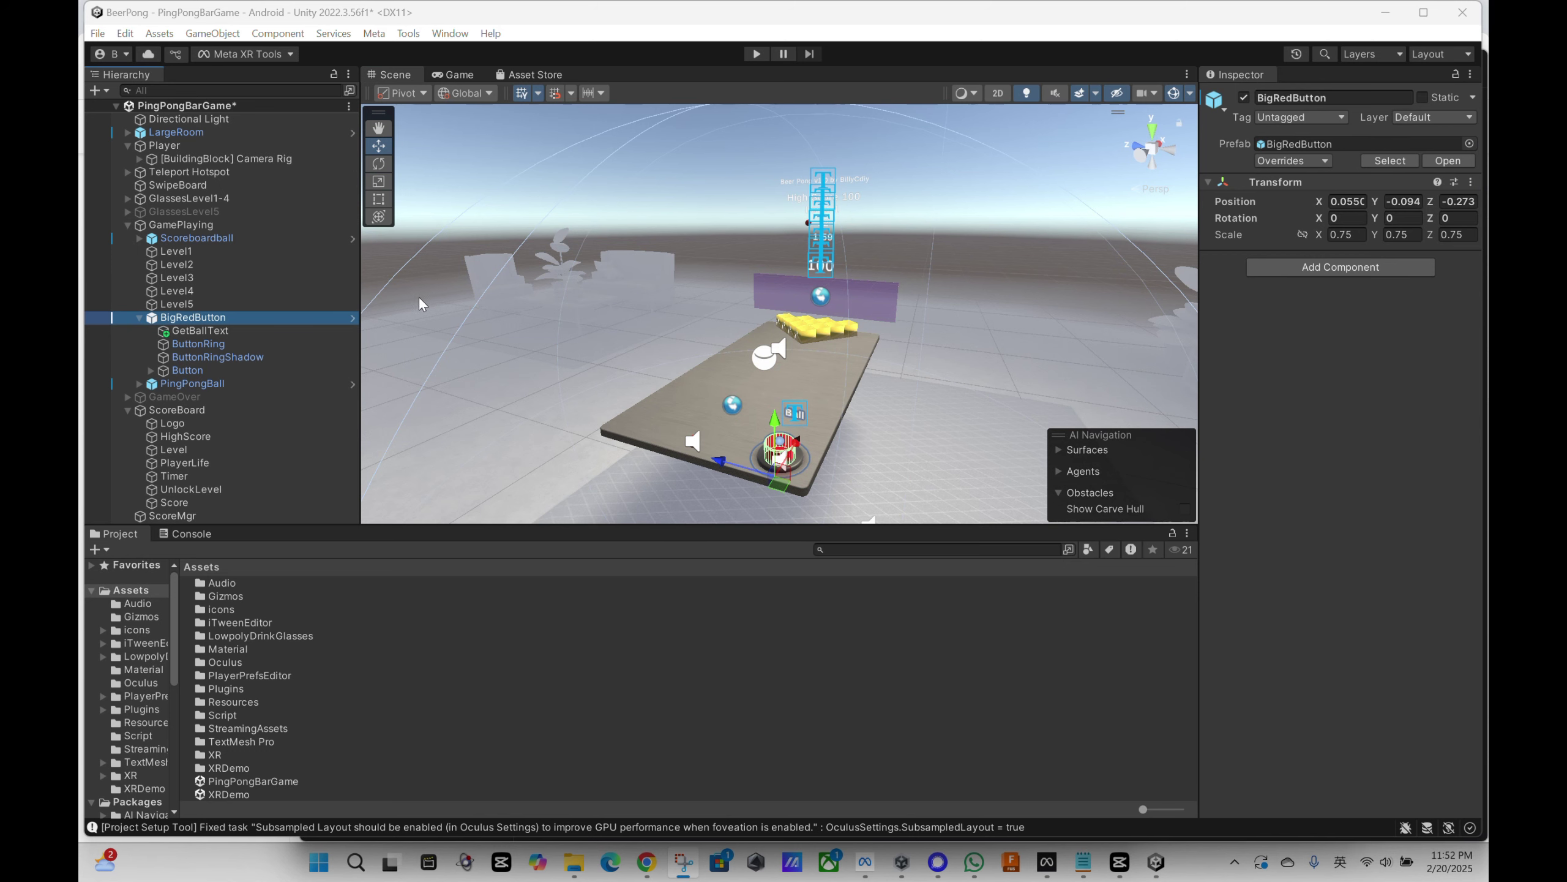
pyautogui.click(174, 227)
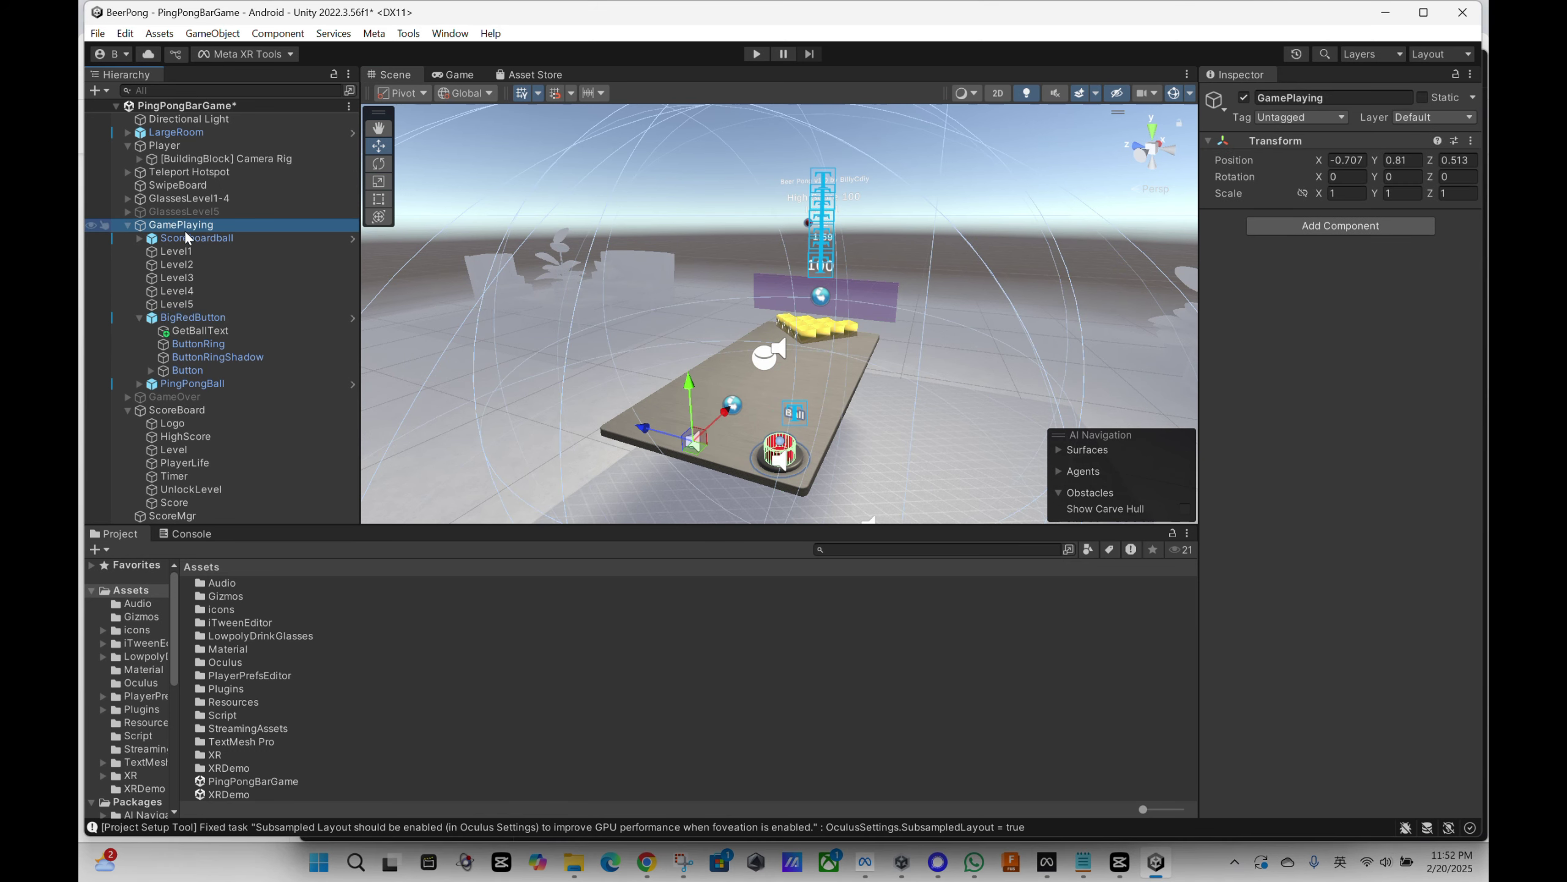
pyautogui.click(181, 317)
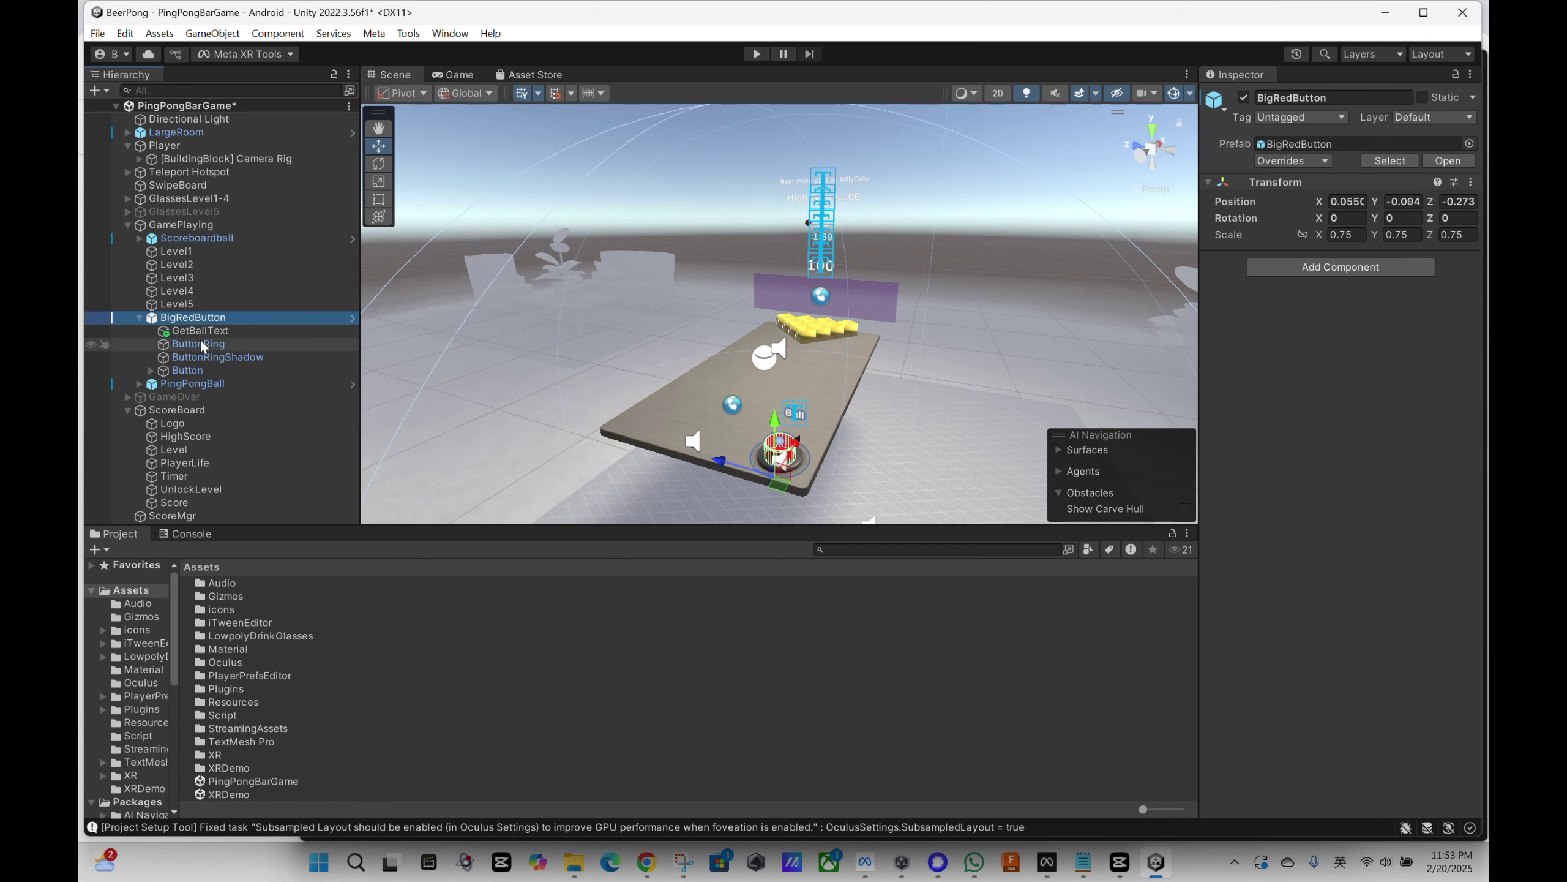
# Examine the BigRedButton's Button child, its Poke Interactable settings and its Interactable Unity Event Wrapper events
pyautogui.click(193, 372)
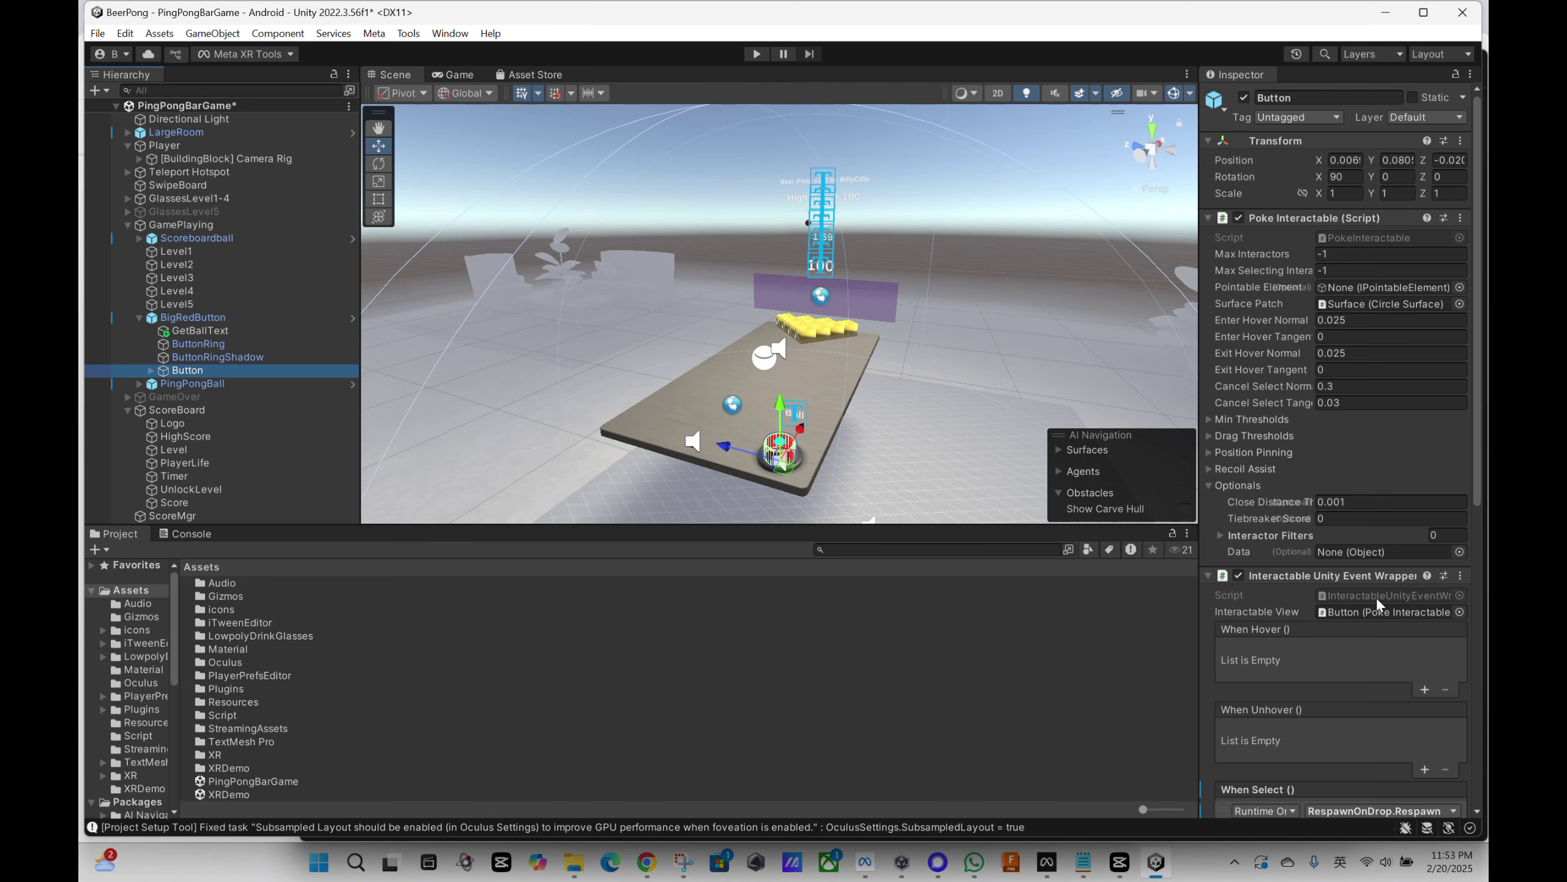
pyautogui.scroll(-5, 1361, 533)
pyautogui.scroll(-3, 1361, 534)
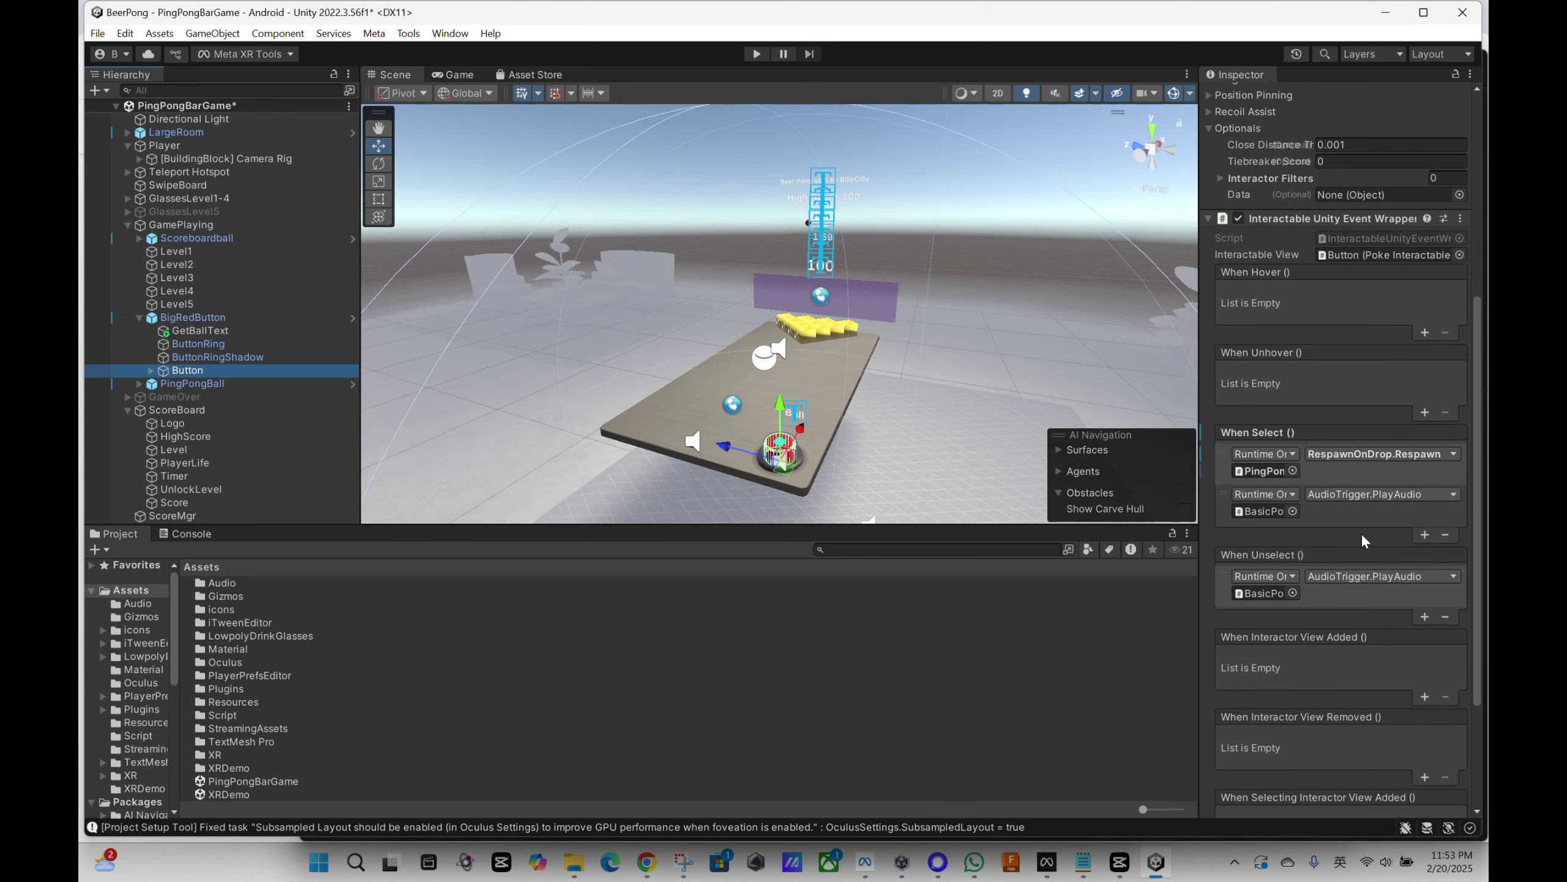
pyautogui.scroll(3, 1361, 532)
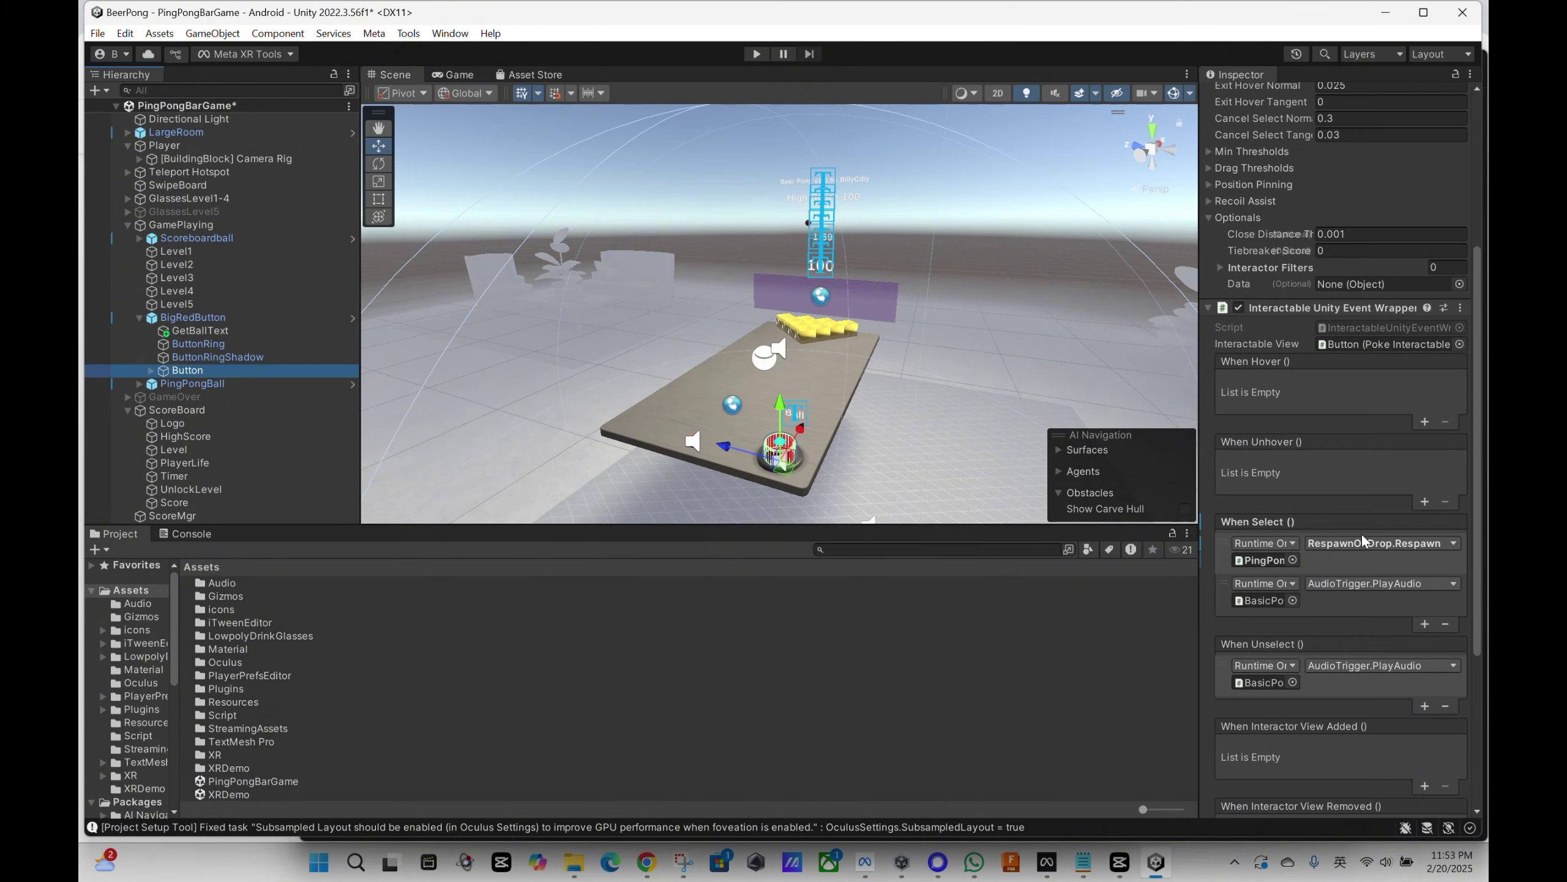
pyautogui.scroll(9, 1362, 534)
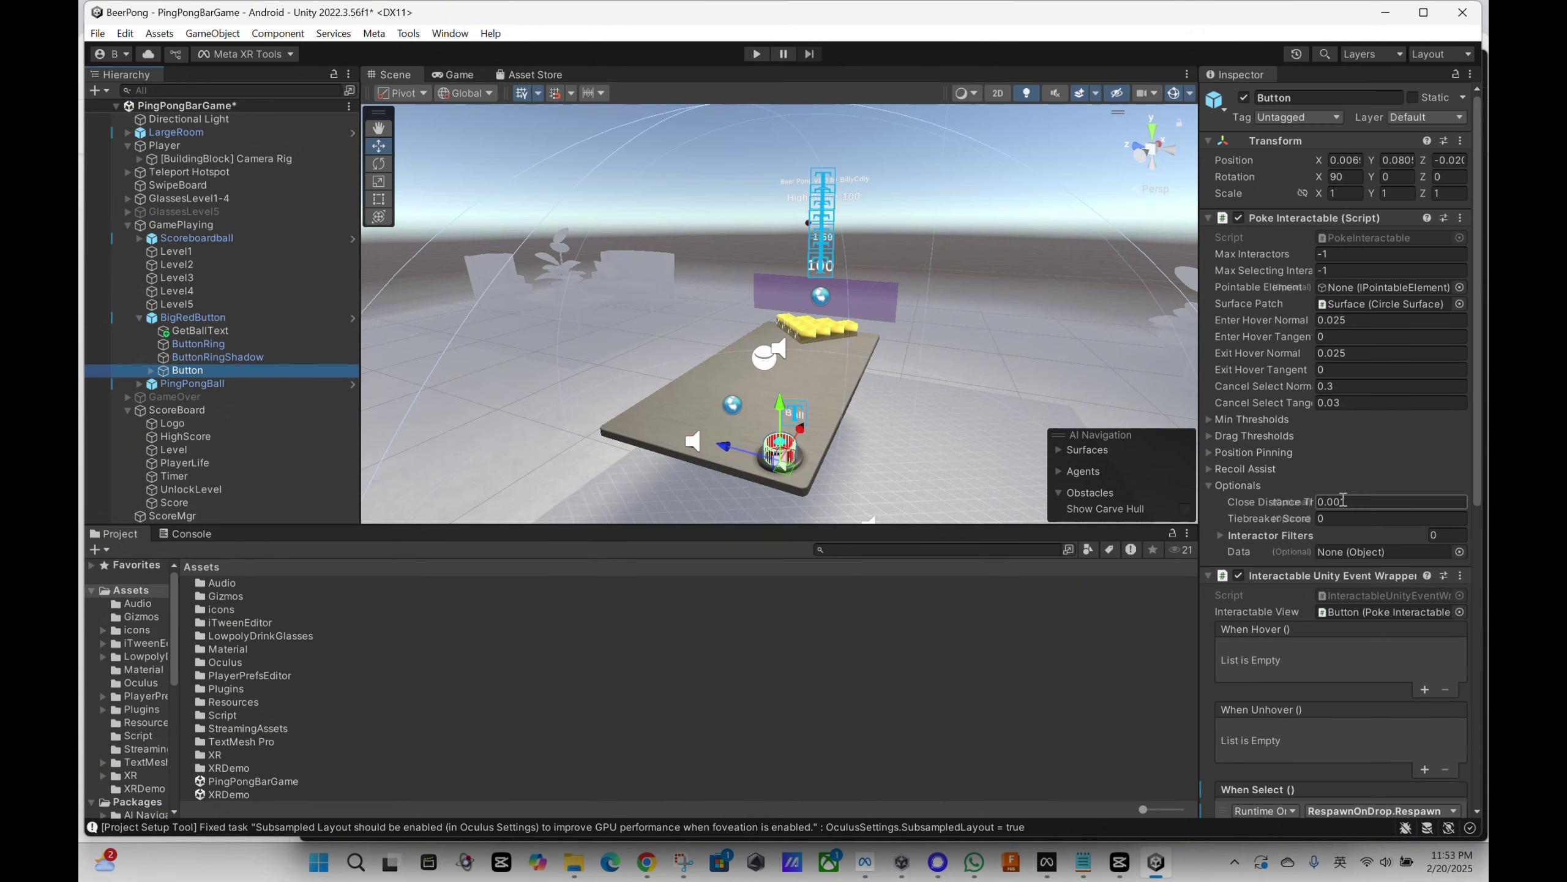
pyautogui.scroll(-5, 1333, 488)
pyautogui.scroll(-3, 1317, 476)
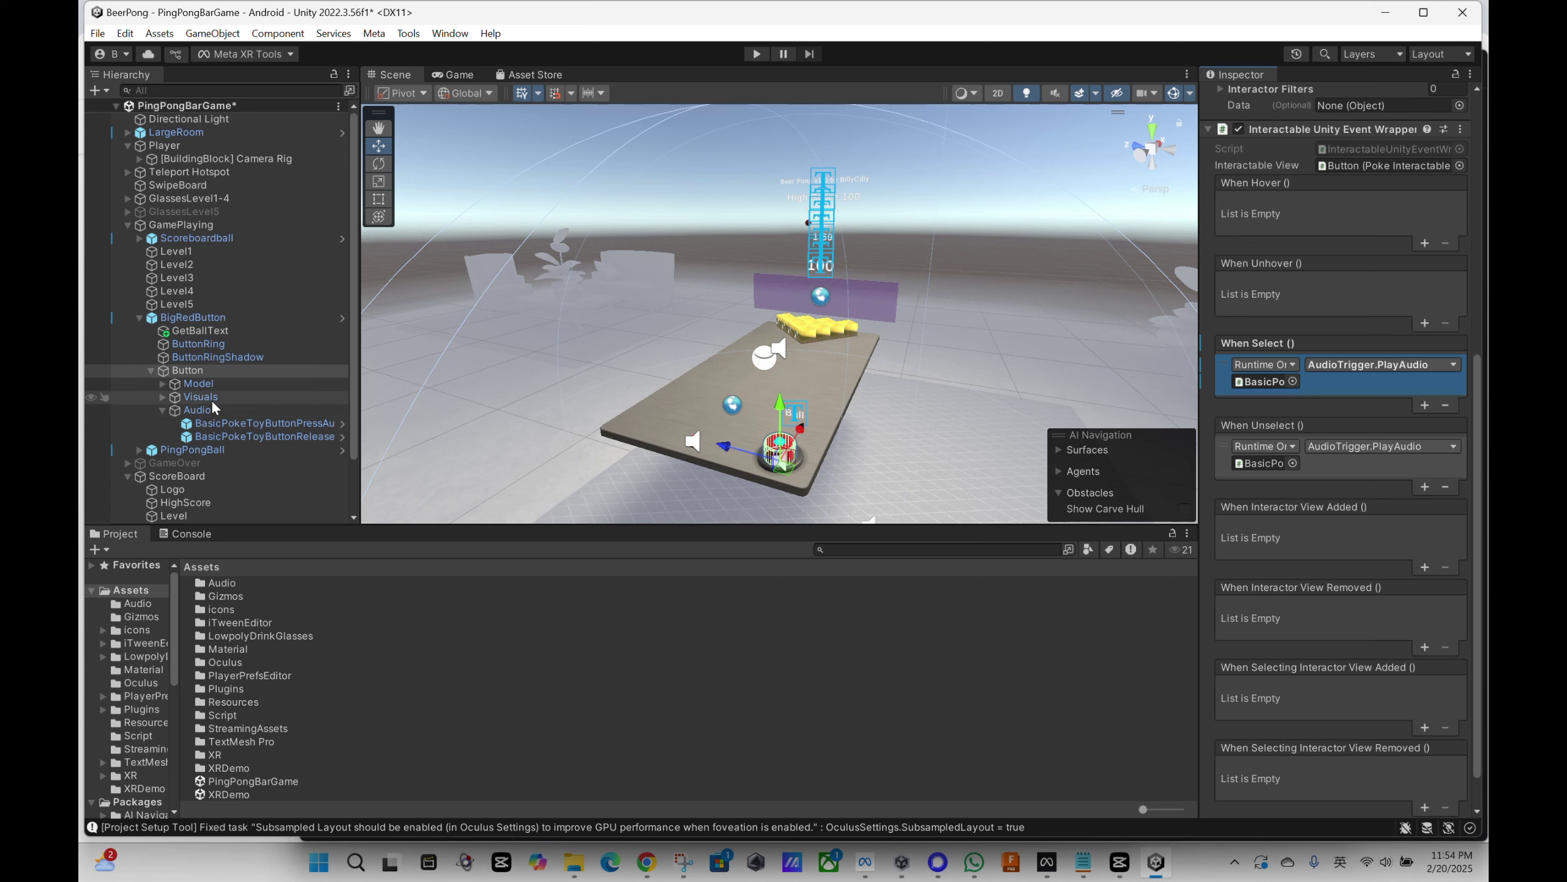
# Locate the audio objects assigned to the Button's When Select and When Unselect events
pyautogui.click(205, 372)
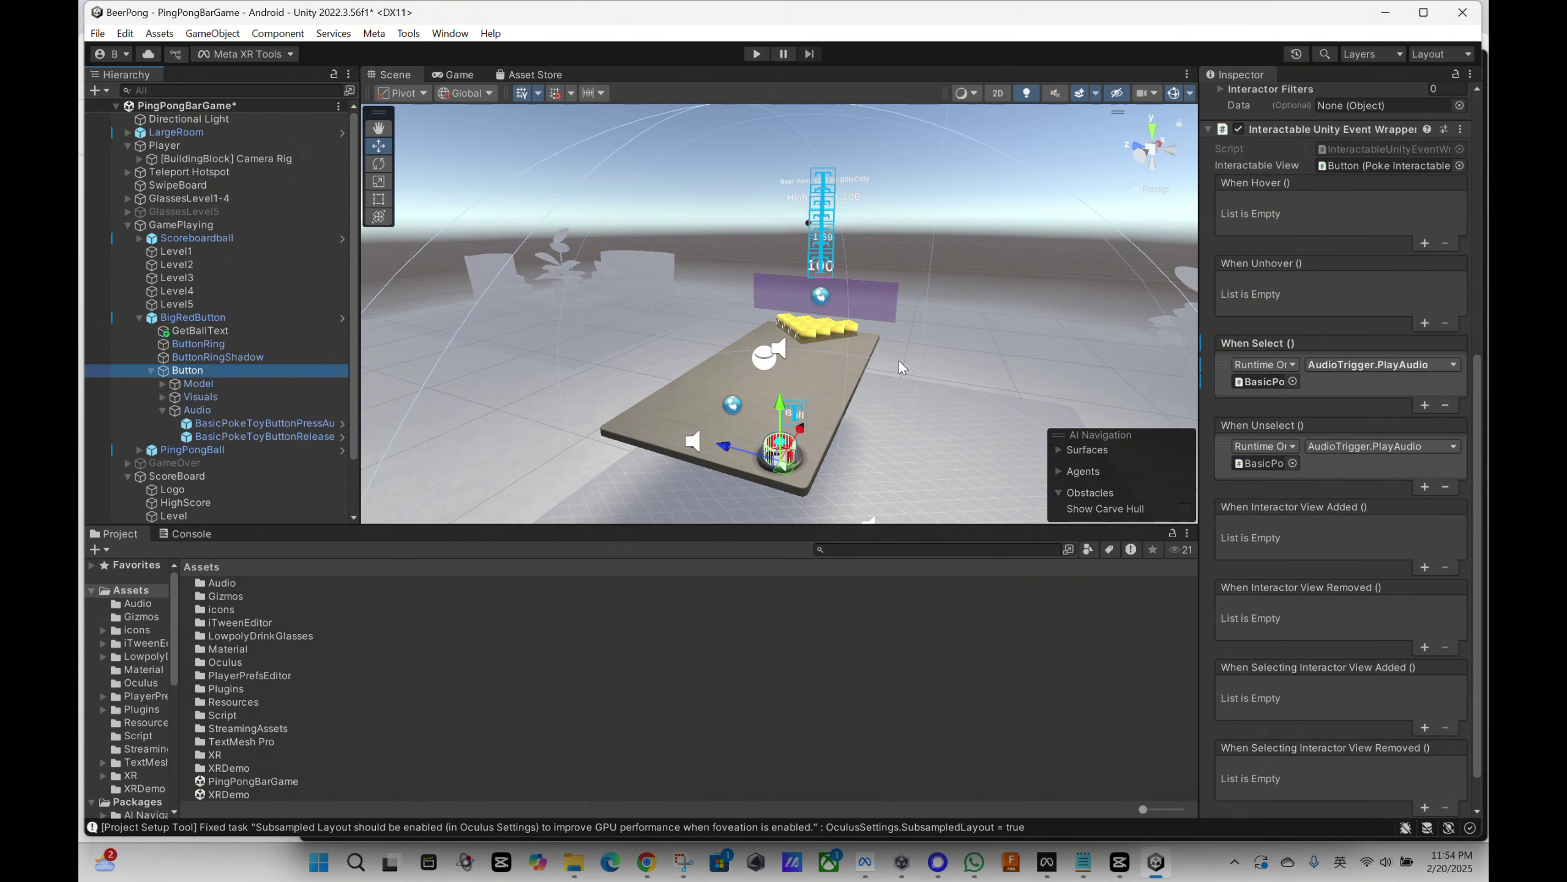
pyautogui.click(1262, 382)
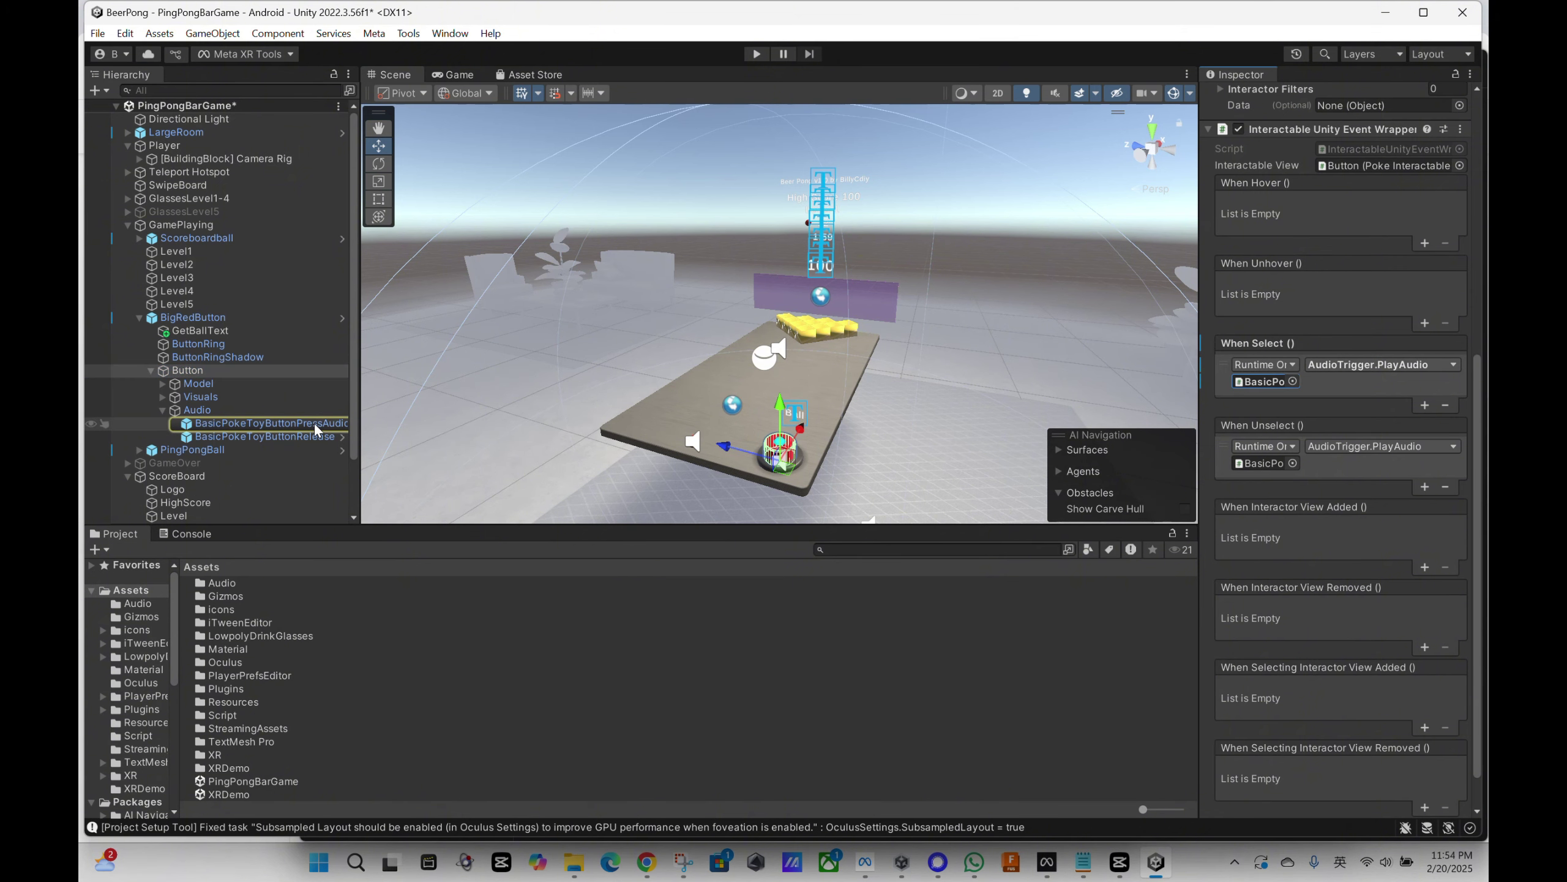
pyautogui.click(1274, 463)
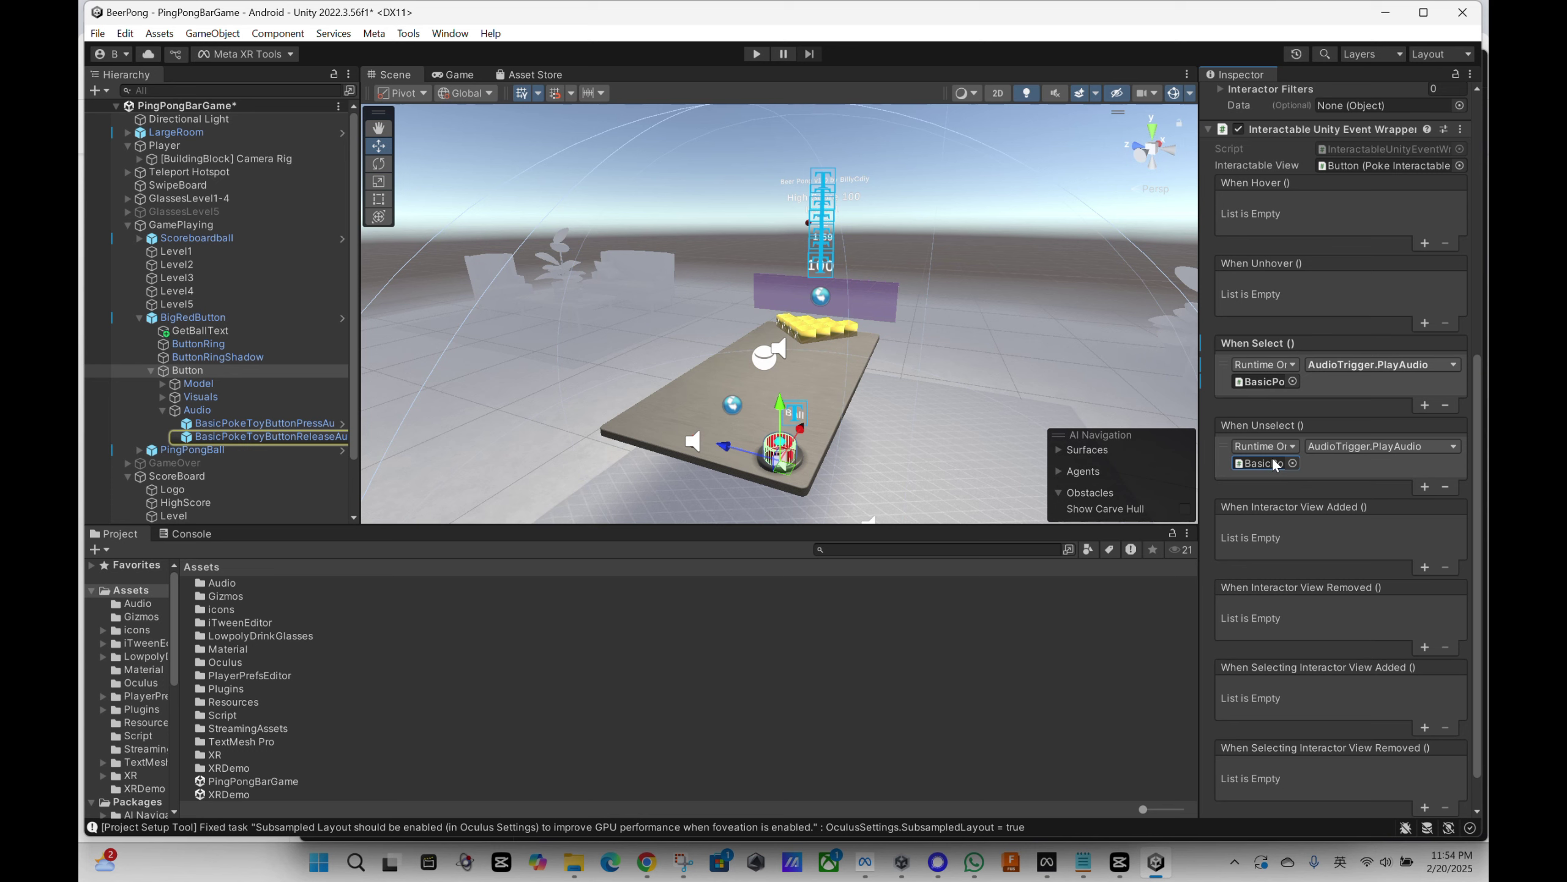
pyautogui.click(1337, 382)
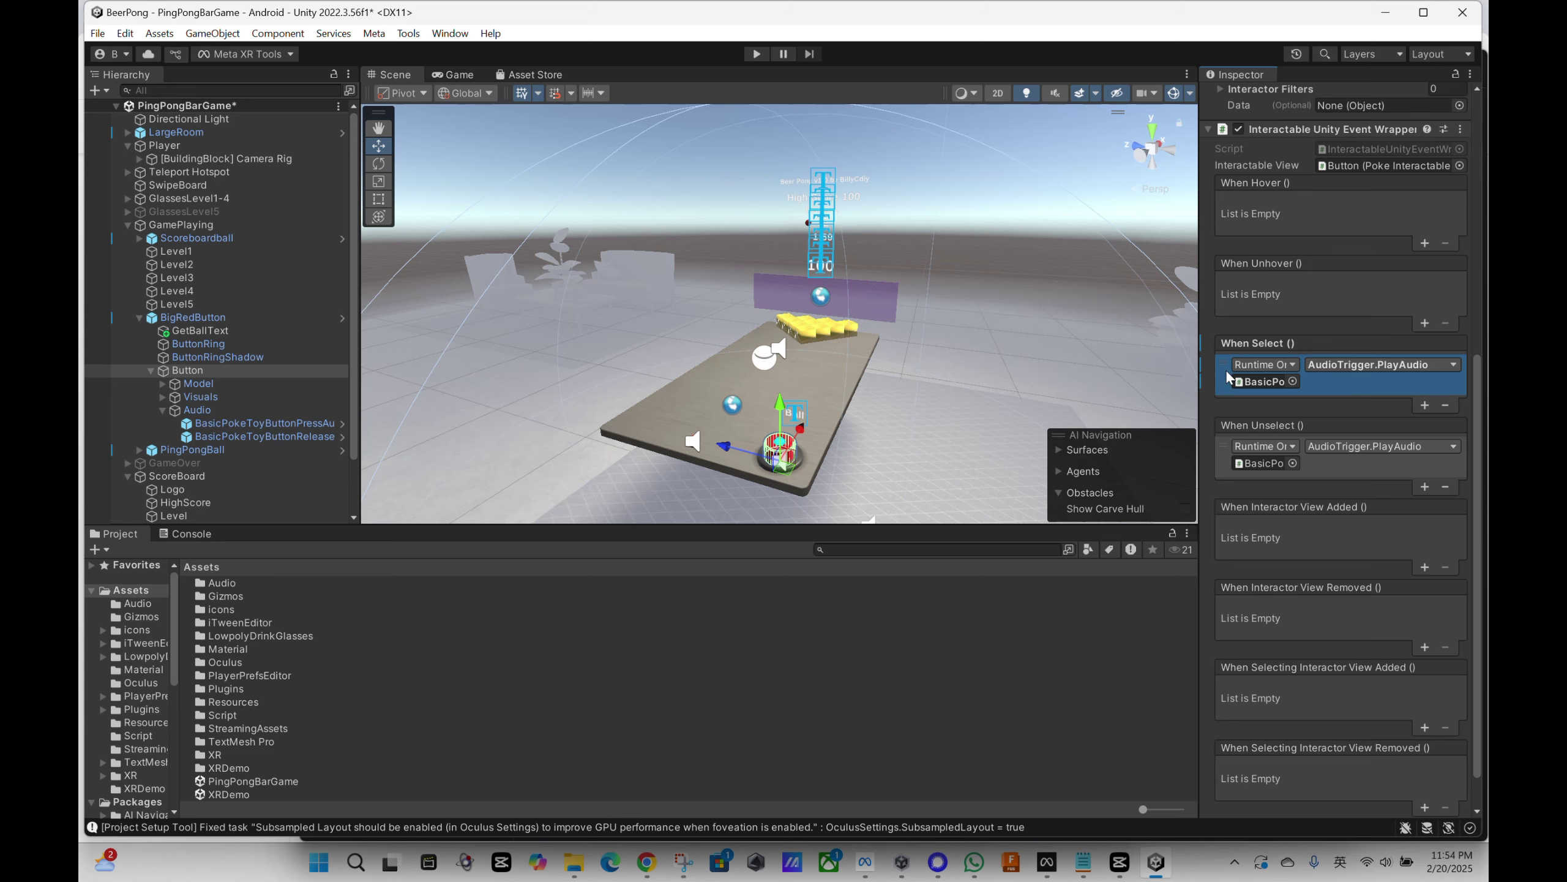
# Add an entry to the Button's When Select event that calls RespawnOnDrop.Respawn on the PingPongBall
pyautogui.click(1425, 405)
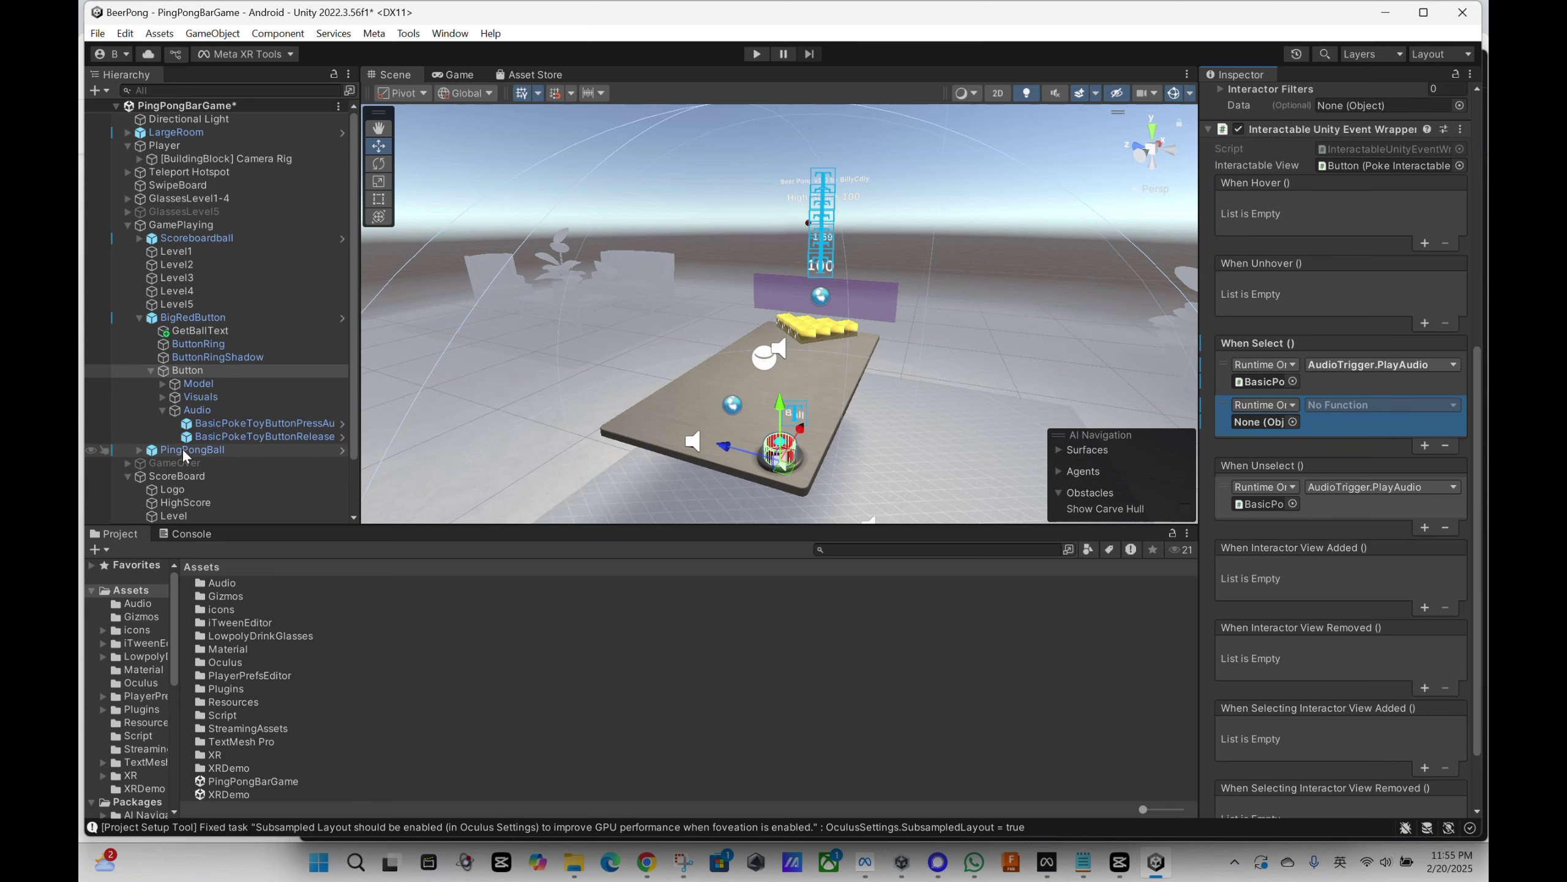
pyautogui.click(210, 451)
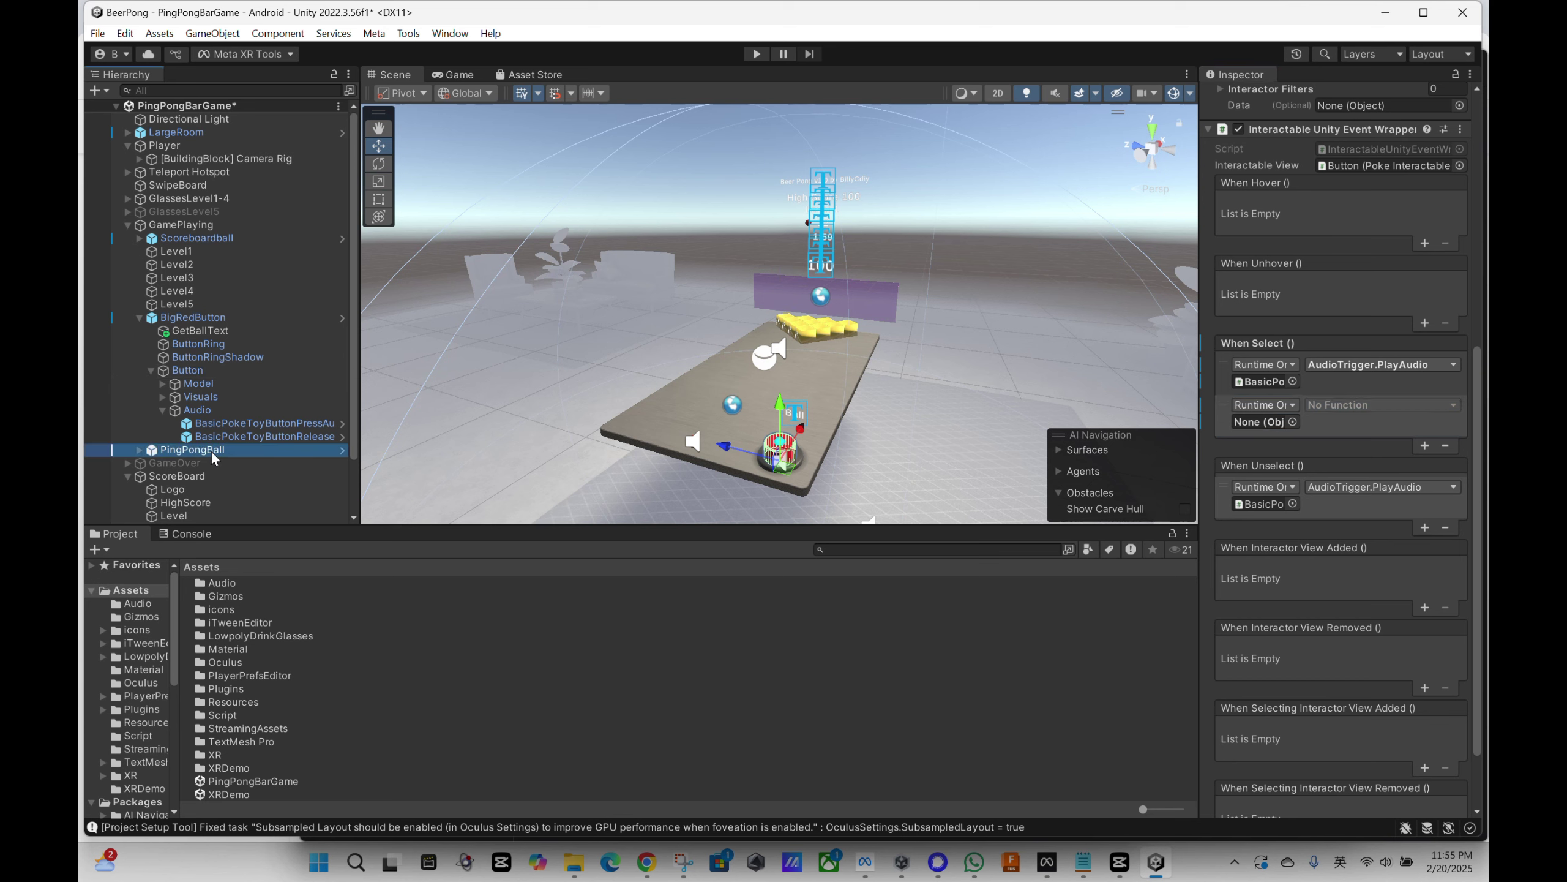
pyautogui.moveTo(210, 450); pyautogui.dragTo(1264, 425)
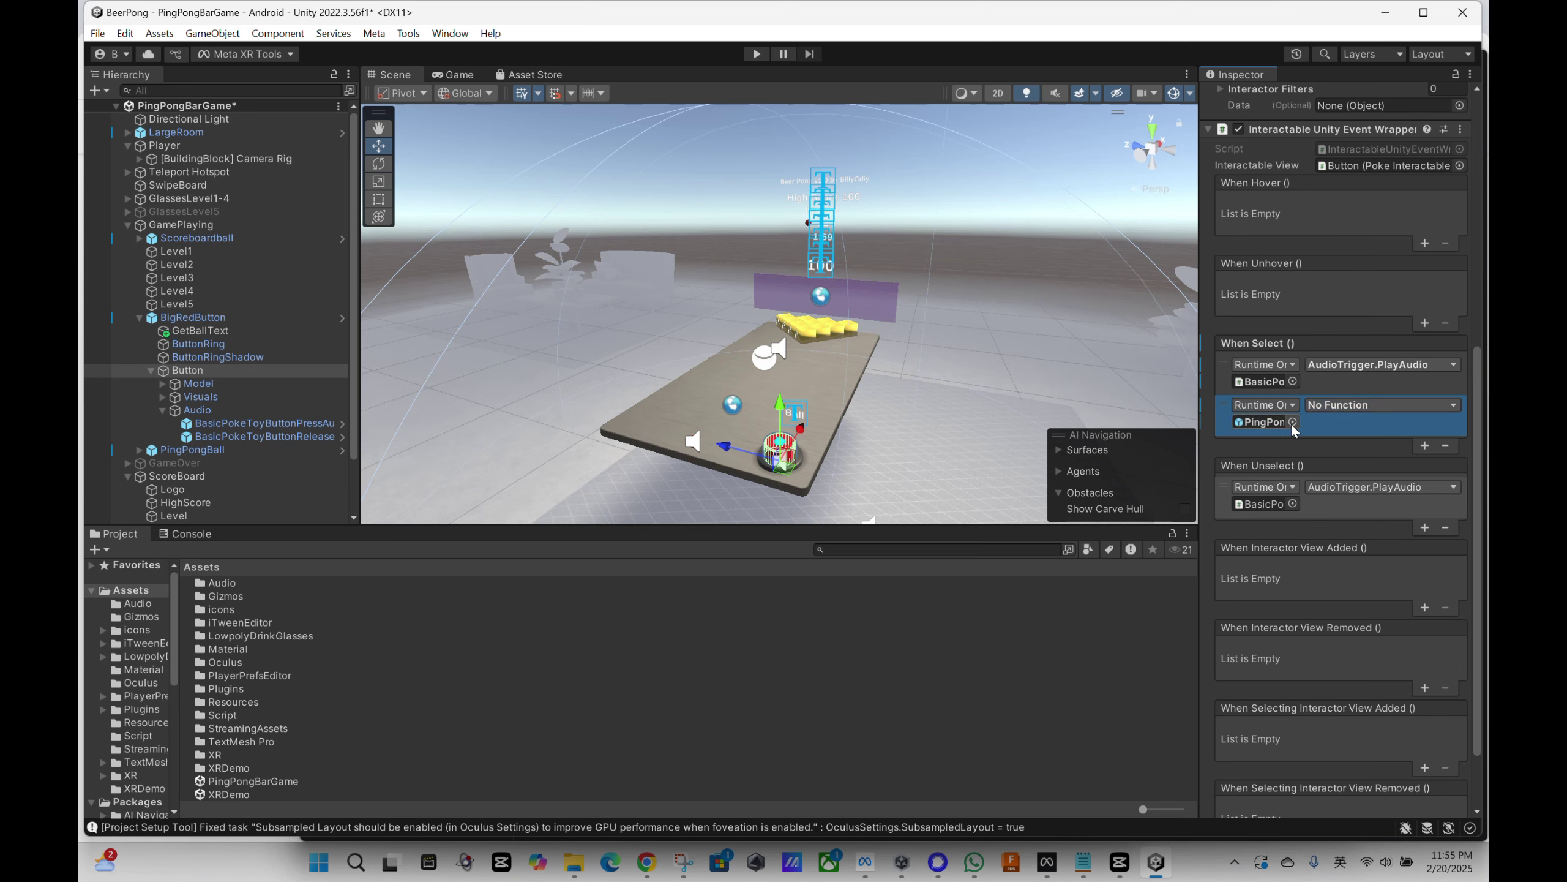
pyautogui.click(1284, 425)
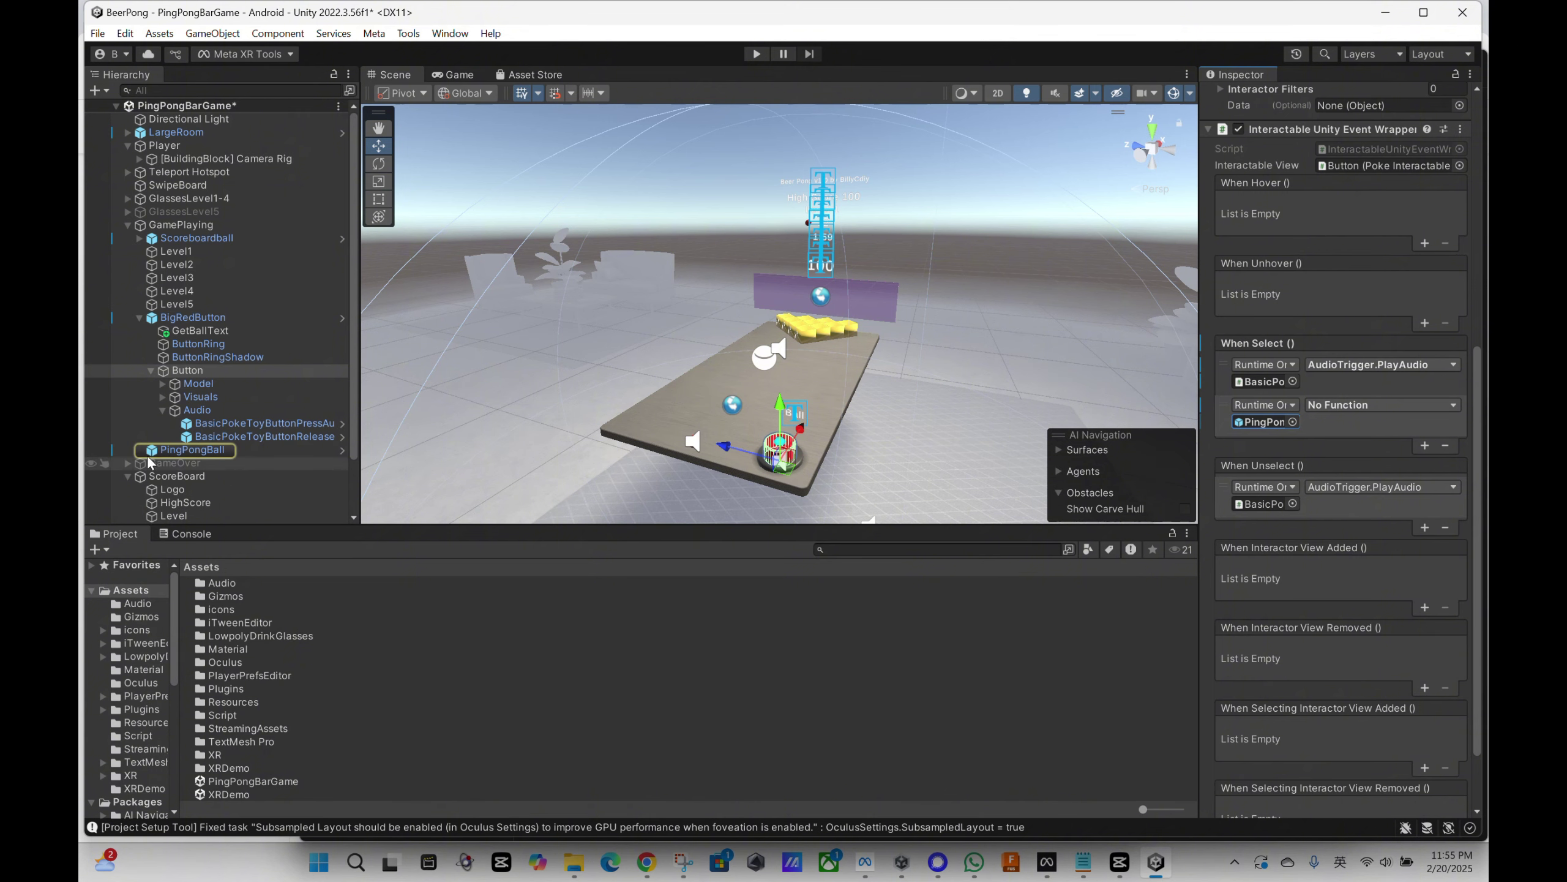
pyautogui.click(1359, 407)
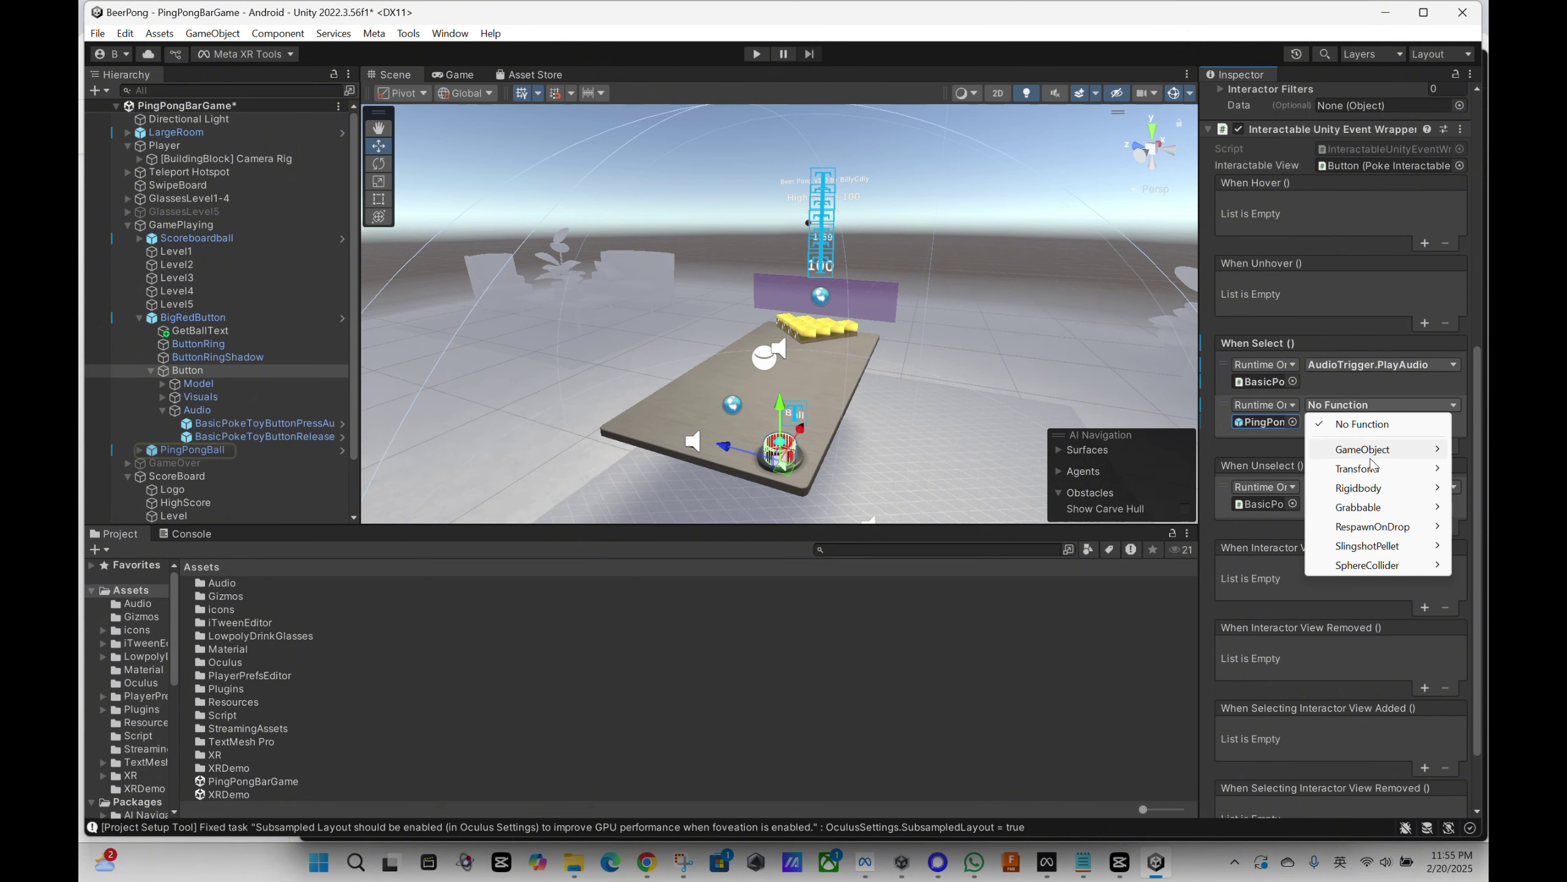
pyautogui.moveTo(1374, 472)
pyautogui.moveTo(1374, 529)
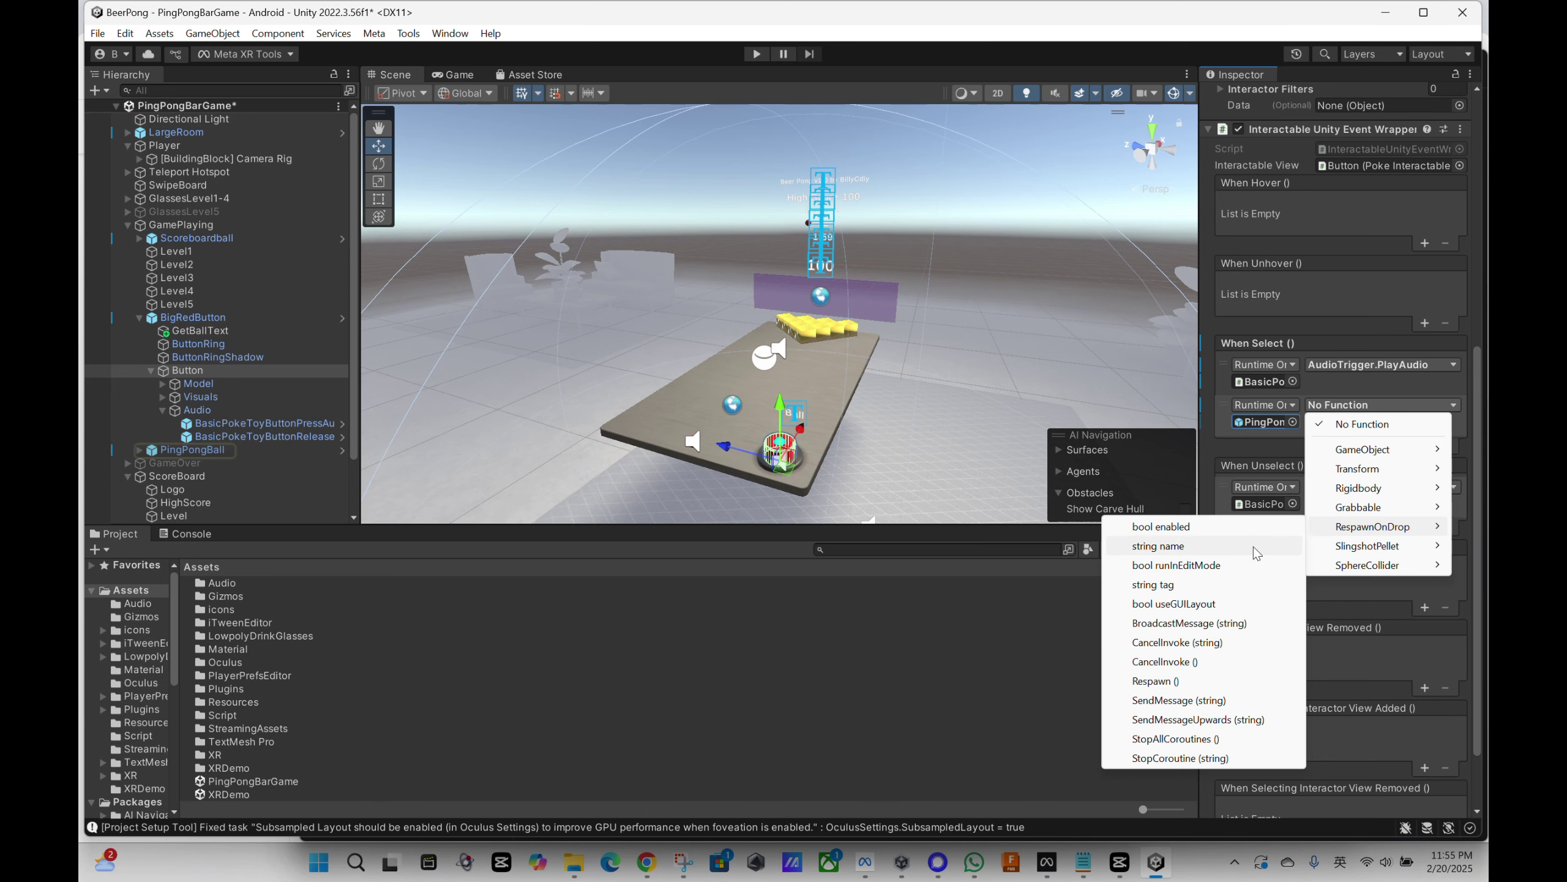
pyautogui.click(1155, 681)
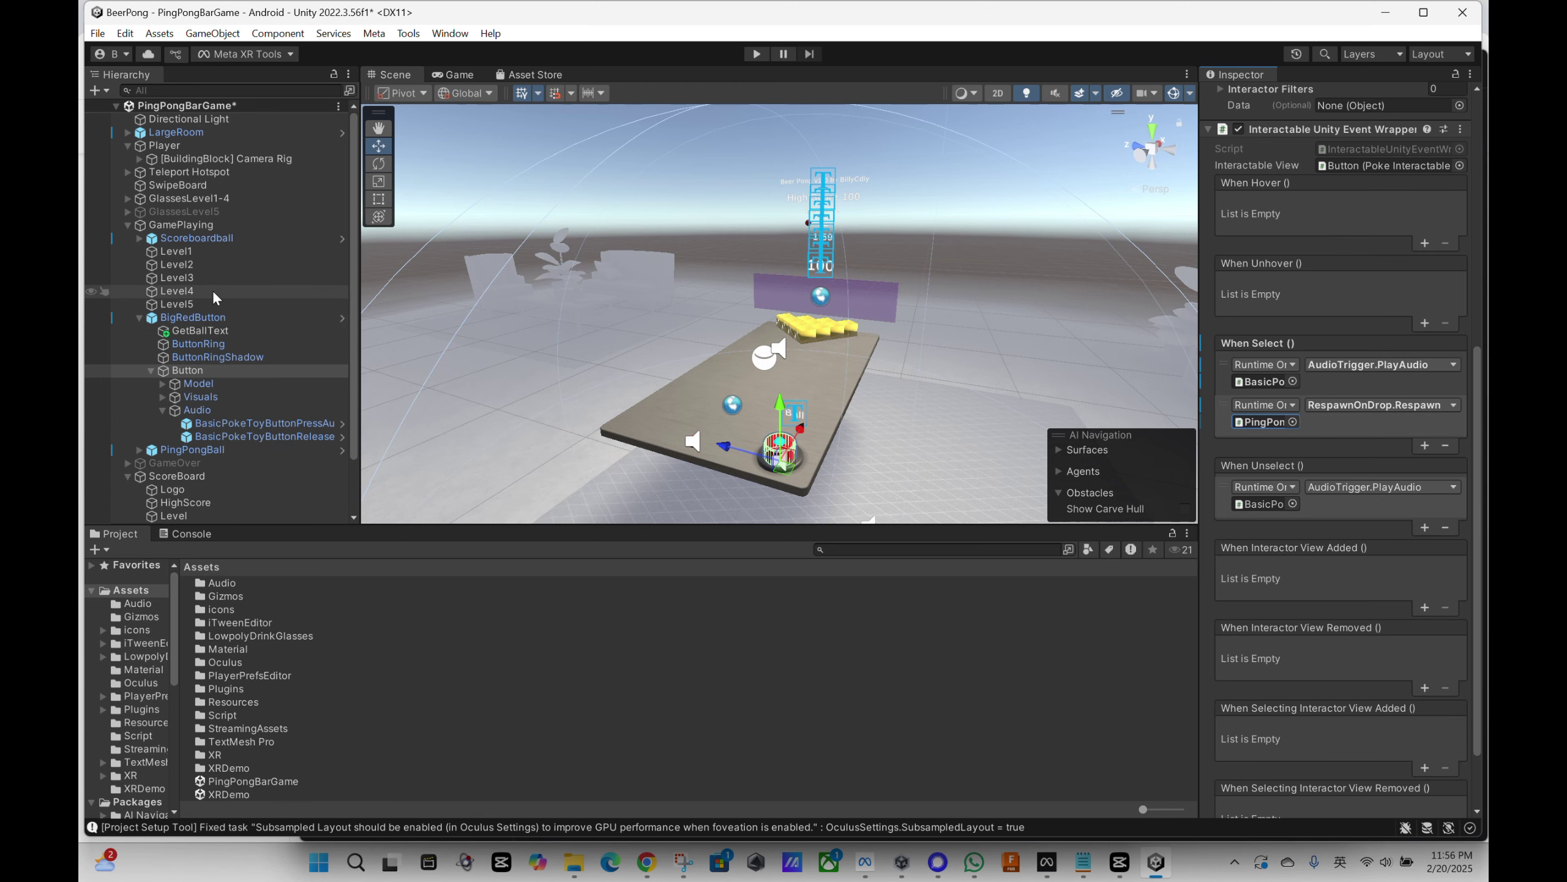
# Frame the PingPongBall in the scene and examine its Respawn On Drop script settings
pyautogui.doubleClick(259, 449)
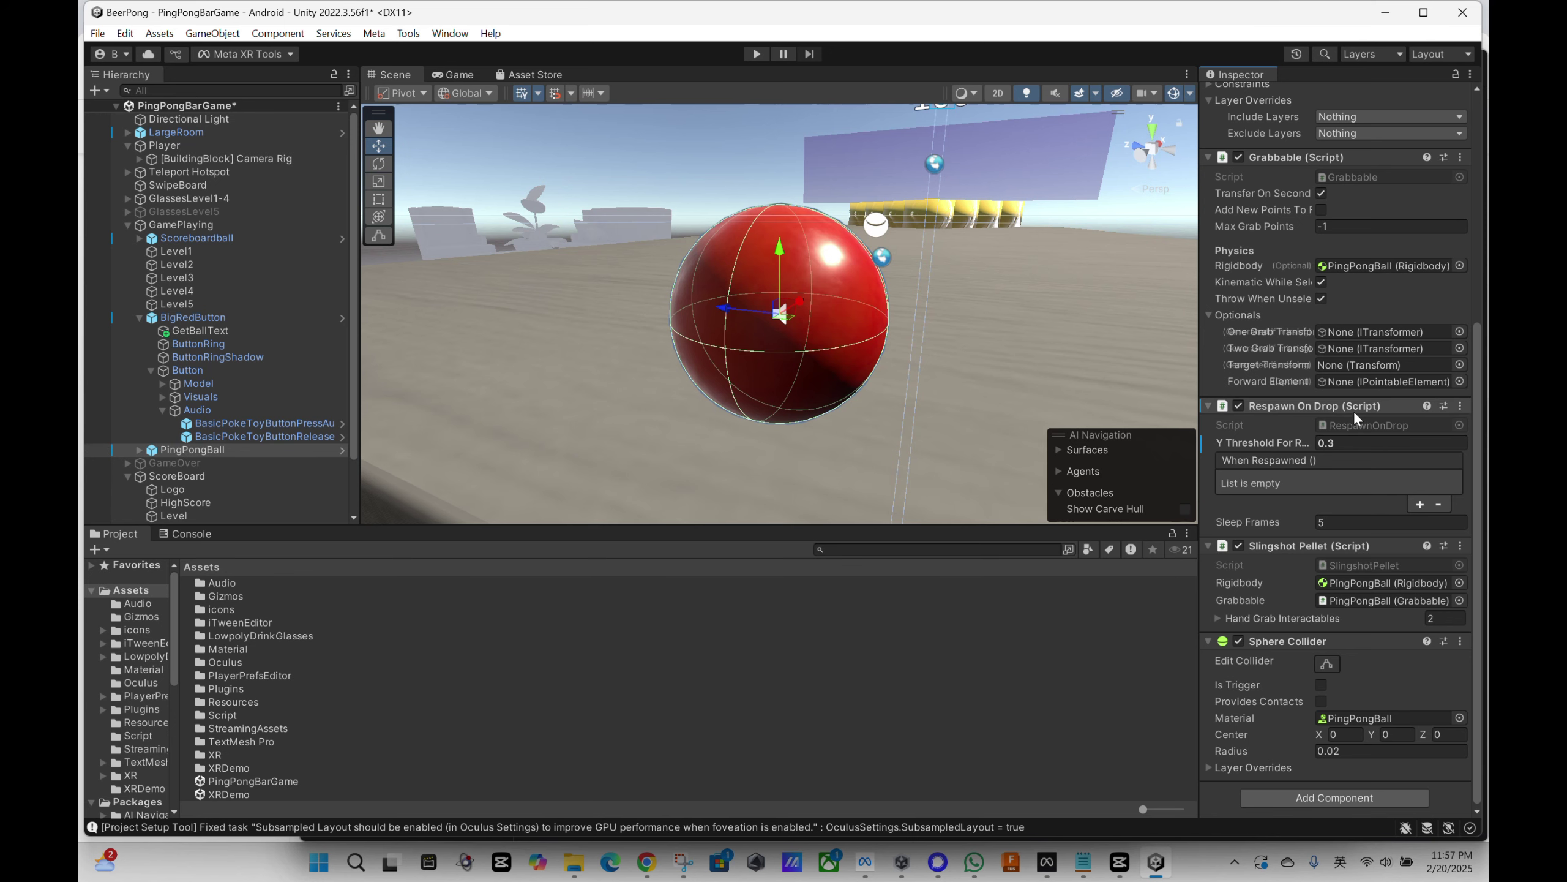
pyautogui.scroll(-2, 939, 291)
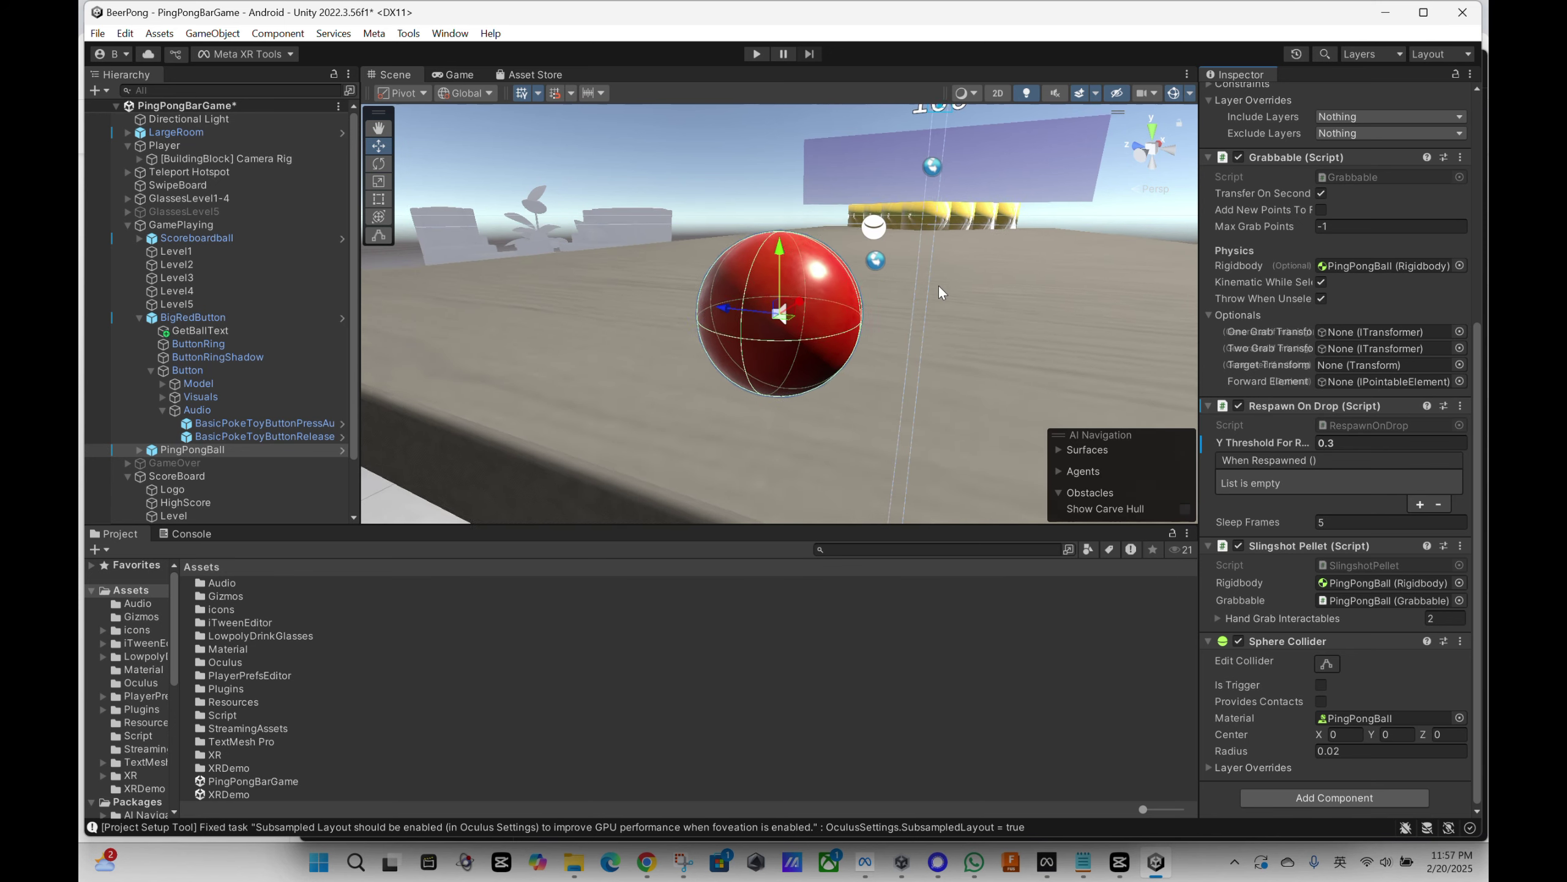
# Add an entry to the PingPongBall's When Respawned event and assign the ScoreMgr object to it
pyautogui.scroll(-5, 941, 291)
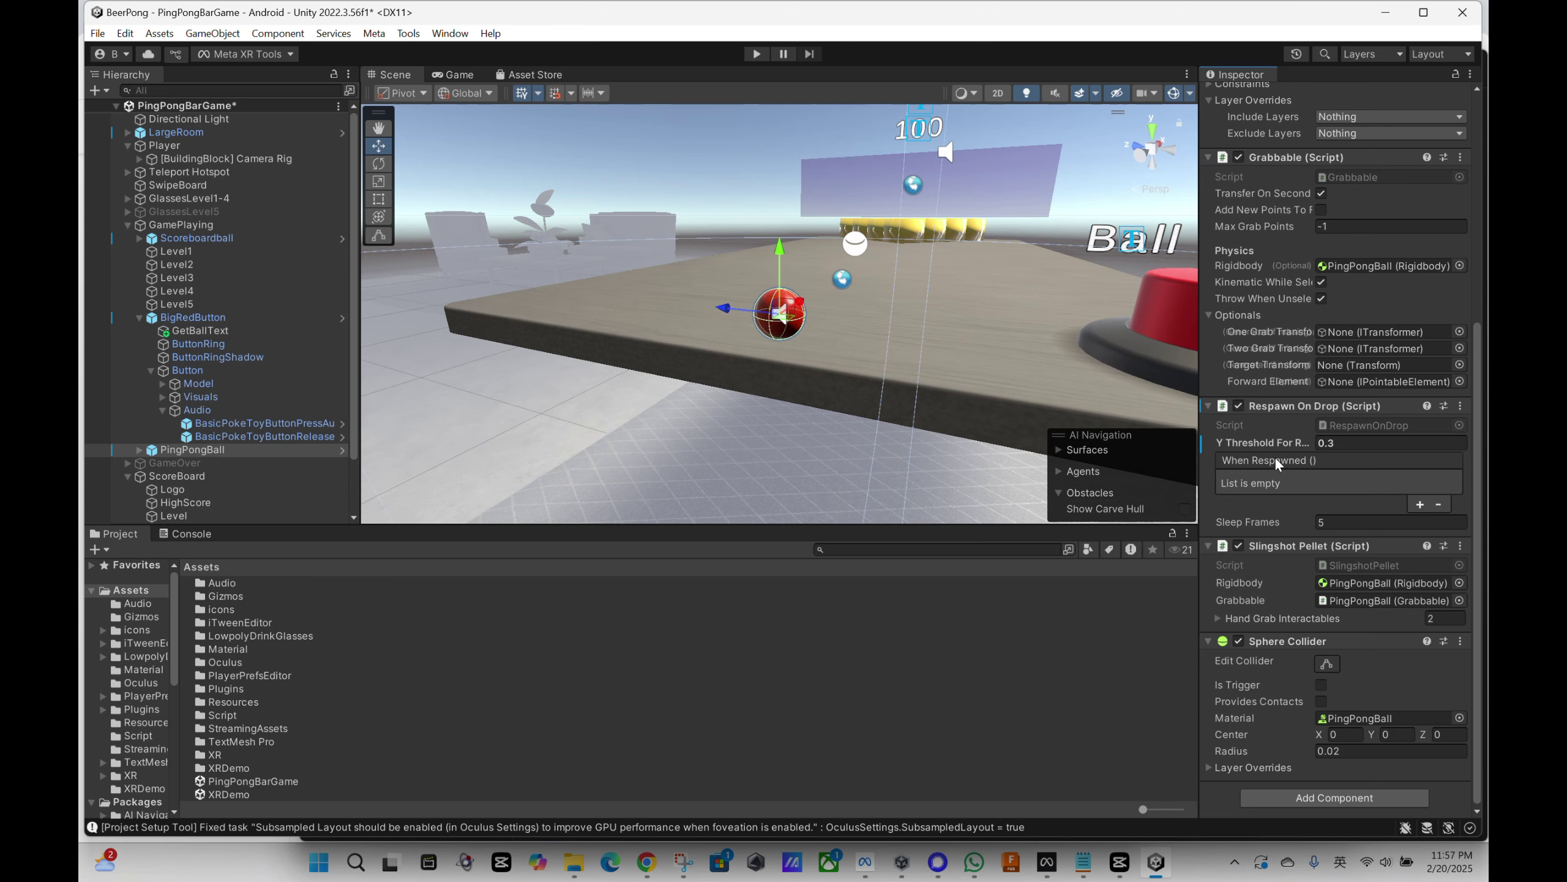
pyautogui.click(1420, 504)
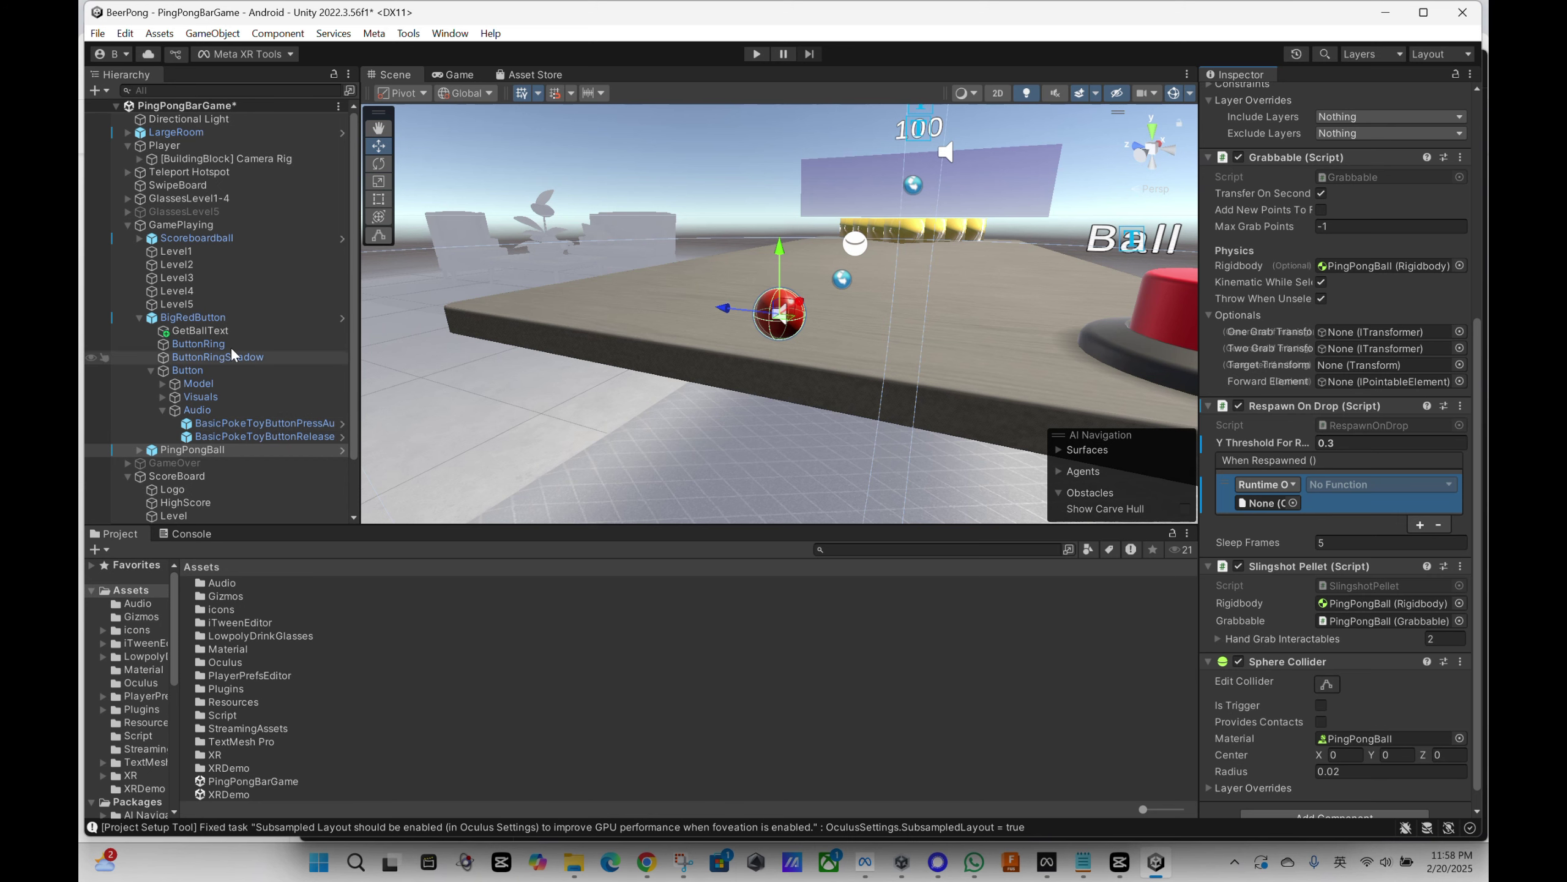
pyautogui.scroll(-2, 213, 364)
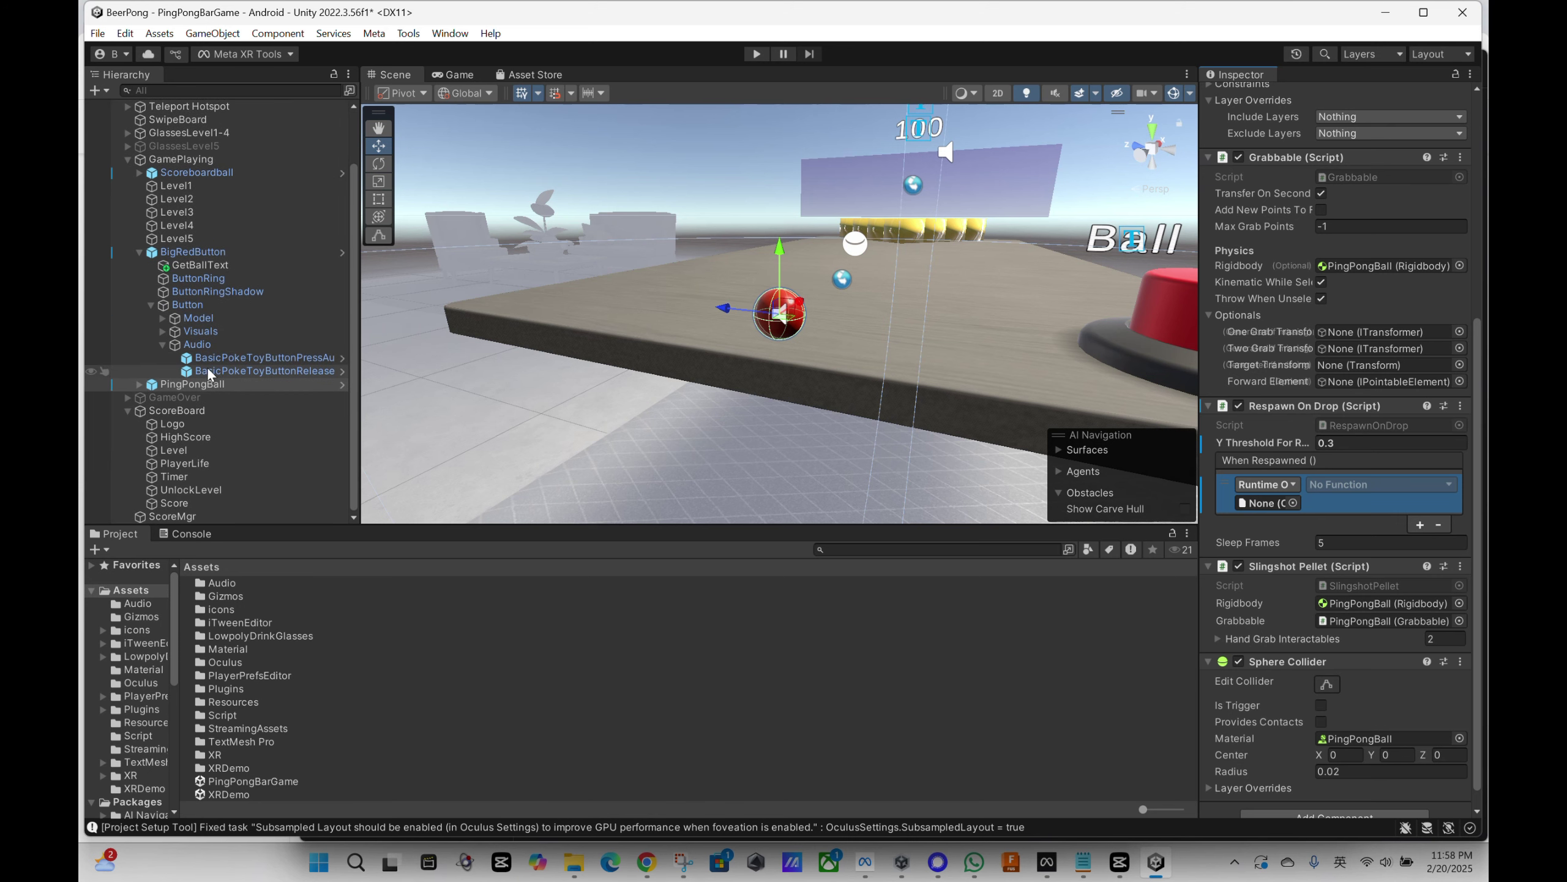
pyautogui.click(188, 517)
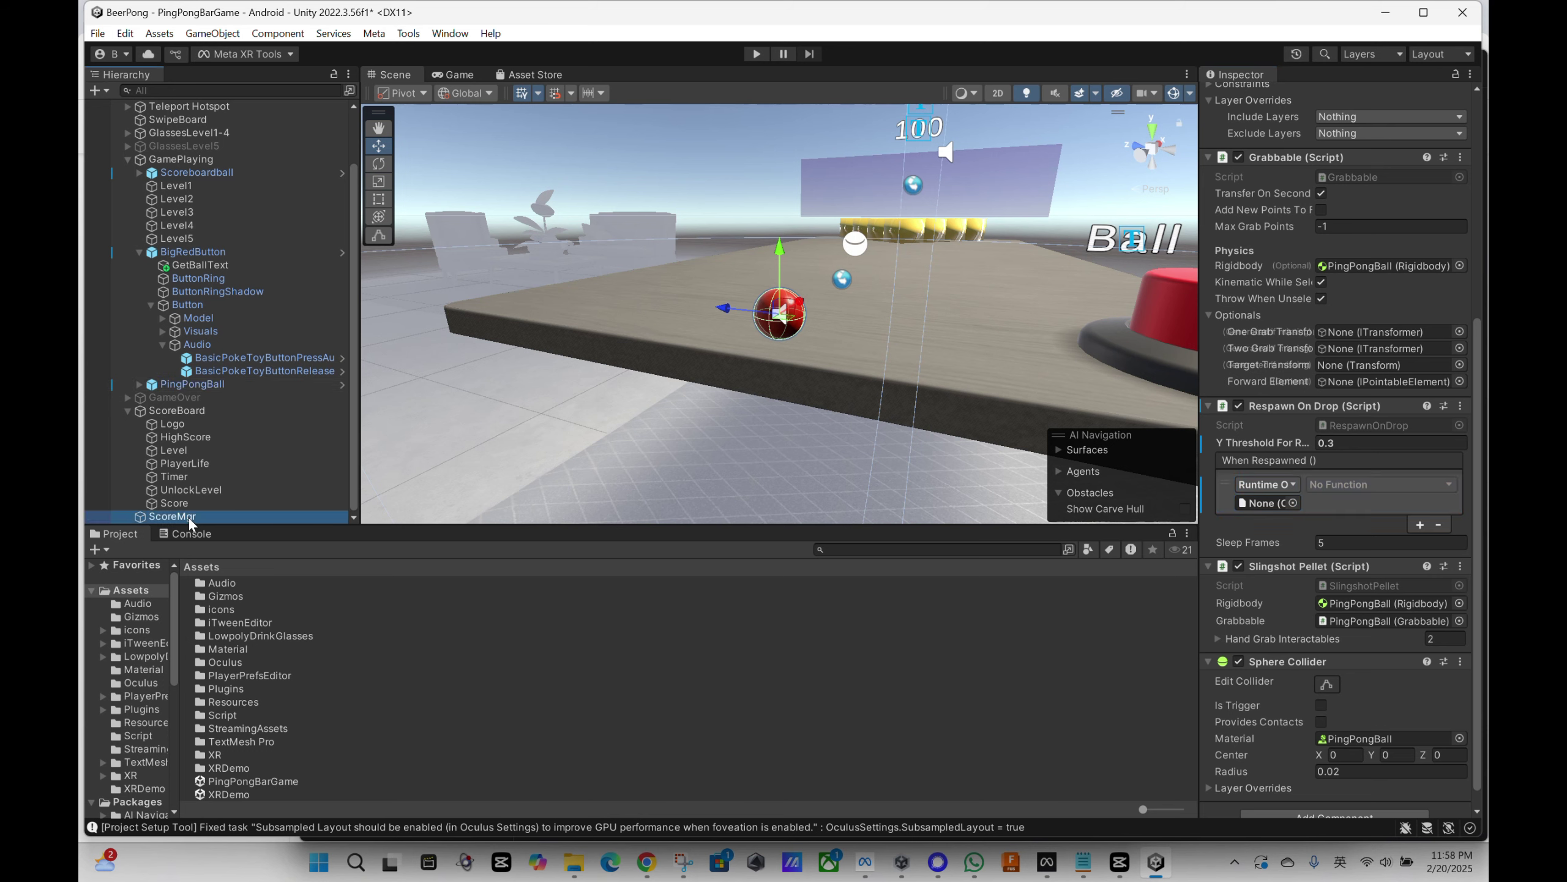
pyautogui.moveTo(189, 516); pyautogui.dragTo(1266, 501)
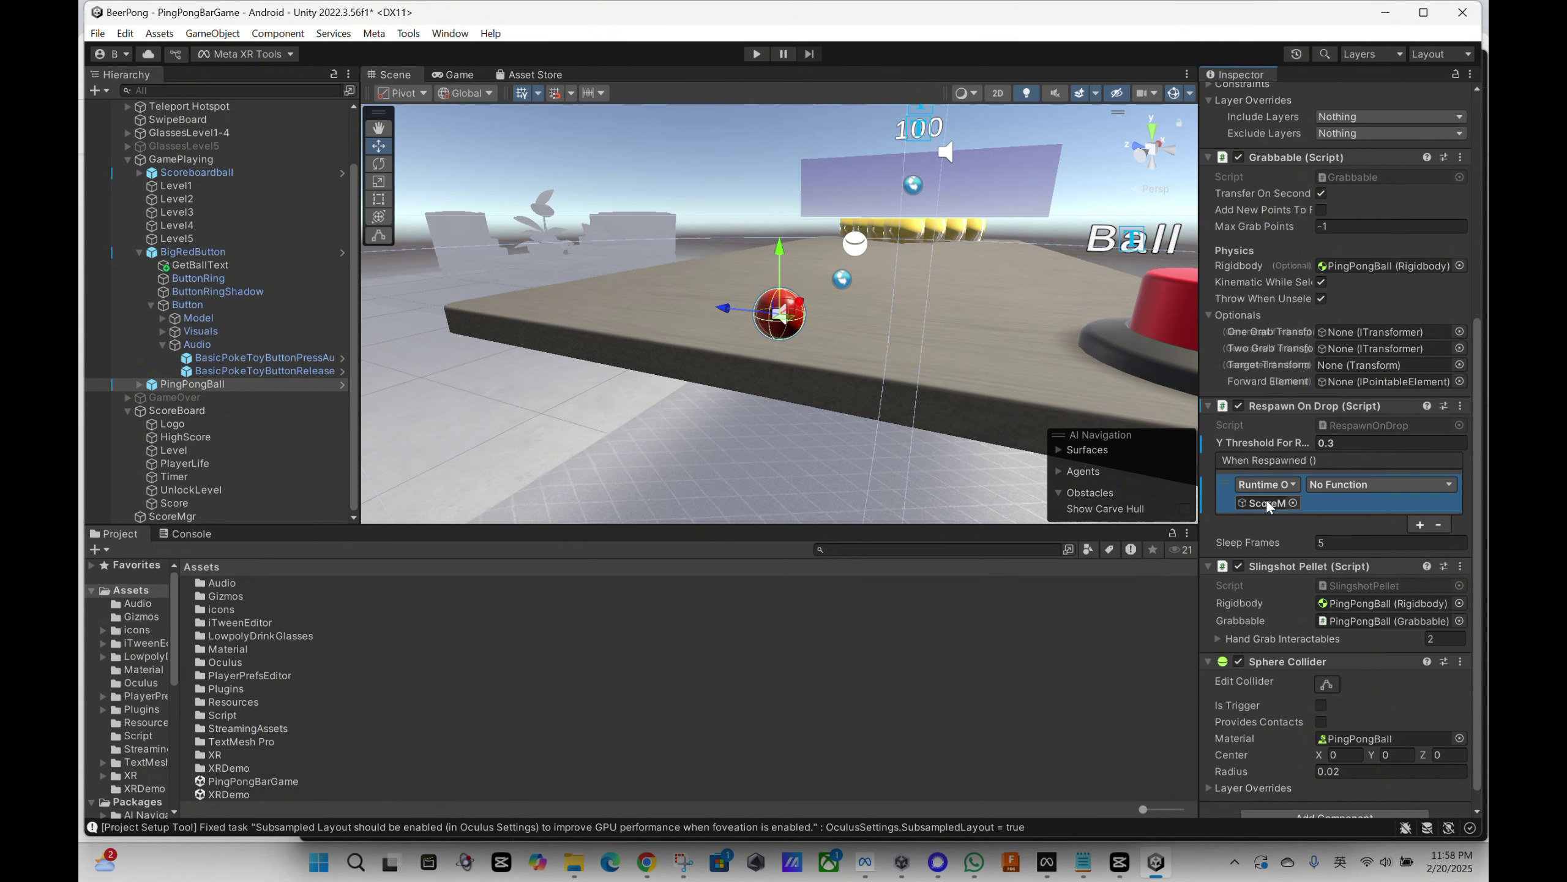
# Make the When Respawned entry call ScoreMgr.updateHP with the argument -1
pyautogui.click(1275, 502)
pyautogui.click(1367, 486)
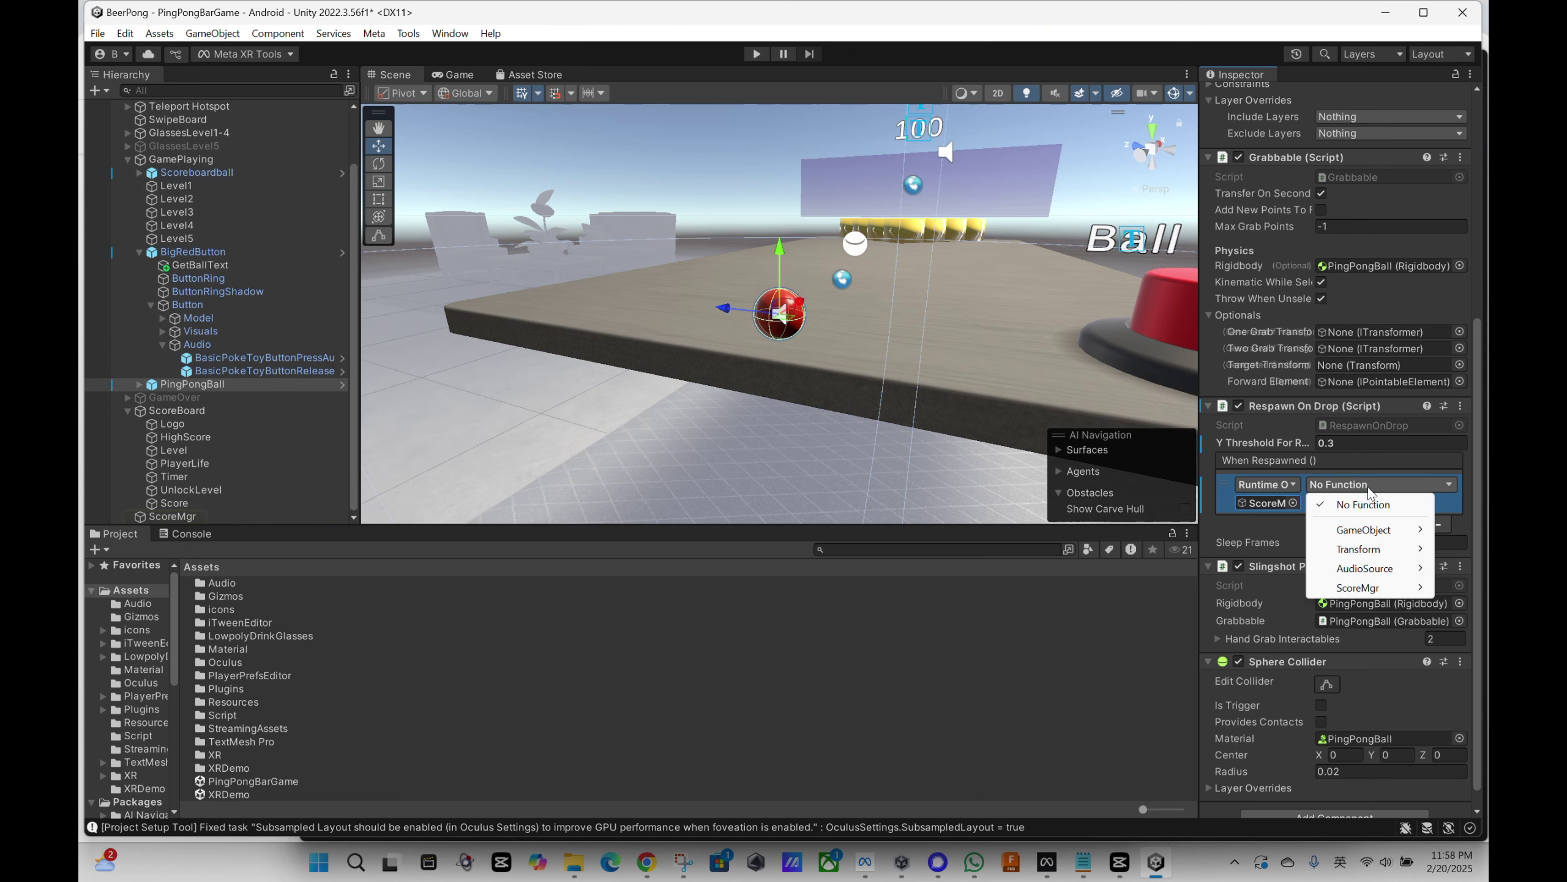
pyautogui.moveTo(1361, 590)
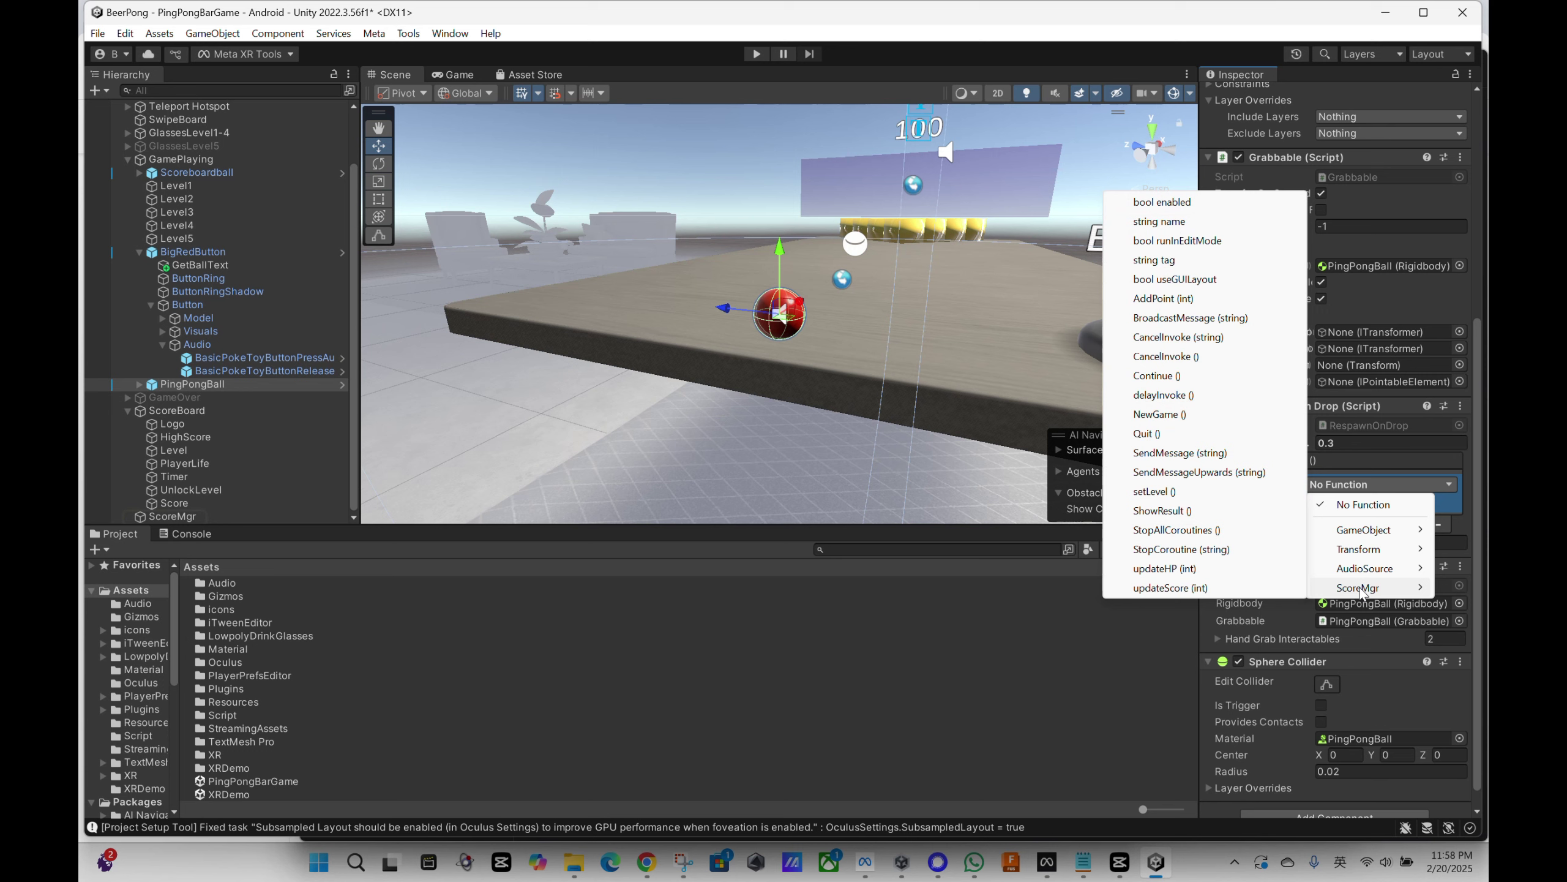
pyautogui.click(1175, 568)
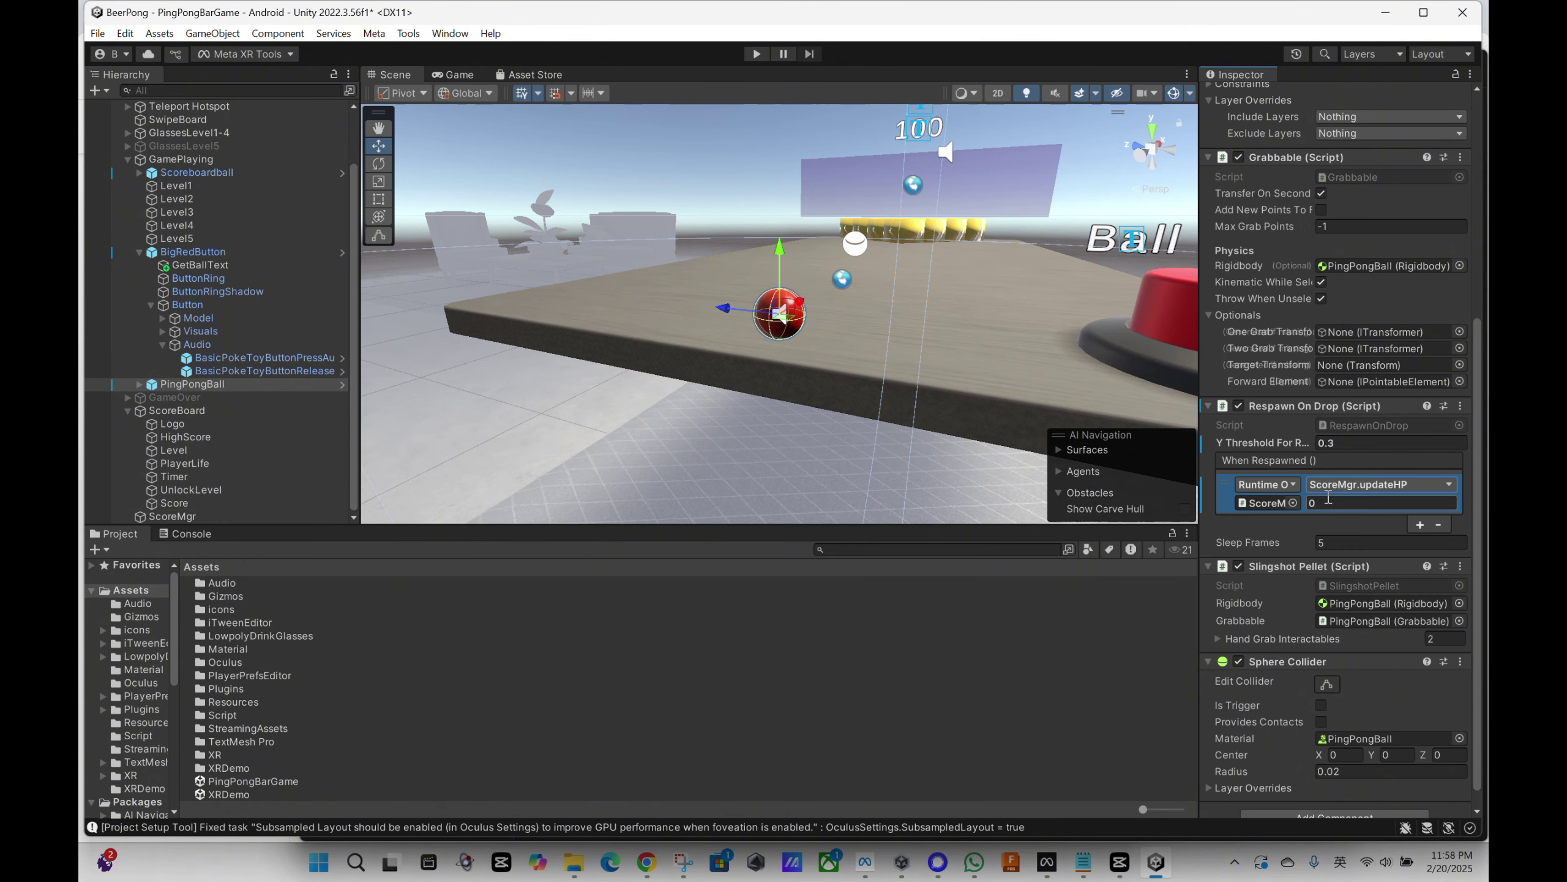
pyautogui.click(1327, 502)
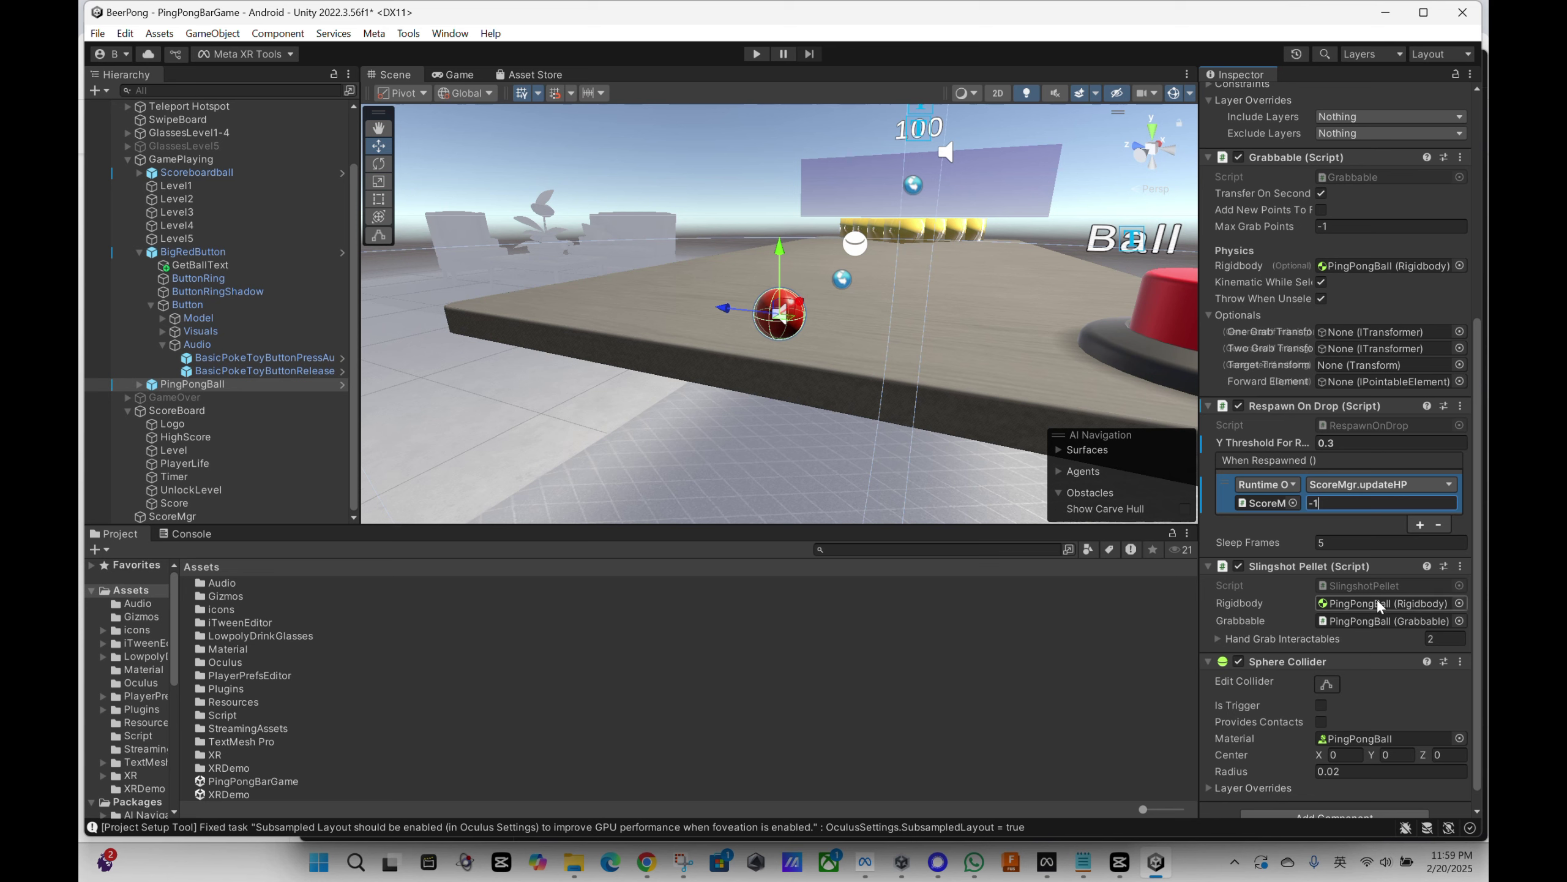
pyautogui.click(1352, 520)
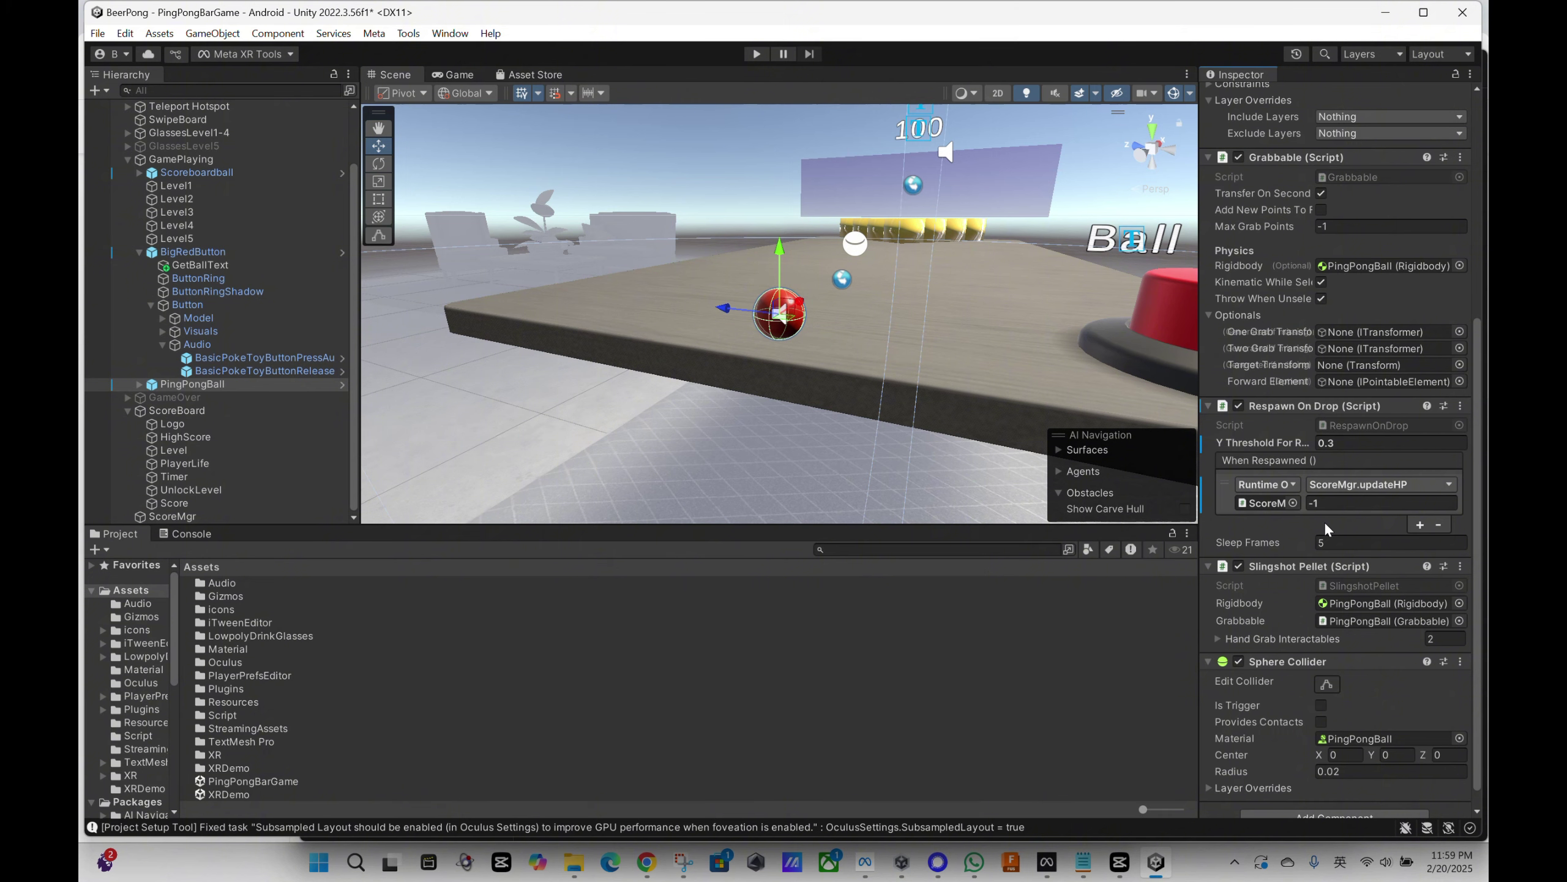
pyautogui.click(1388, 442)
pyautogui.moveTo(1331, 446); pyautogui.dragTo(1350, 443)
pyautogui.click(1311, 503)
pyautogui.write('-1')
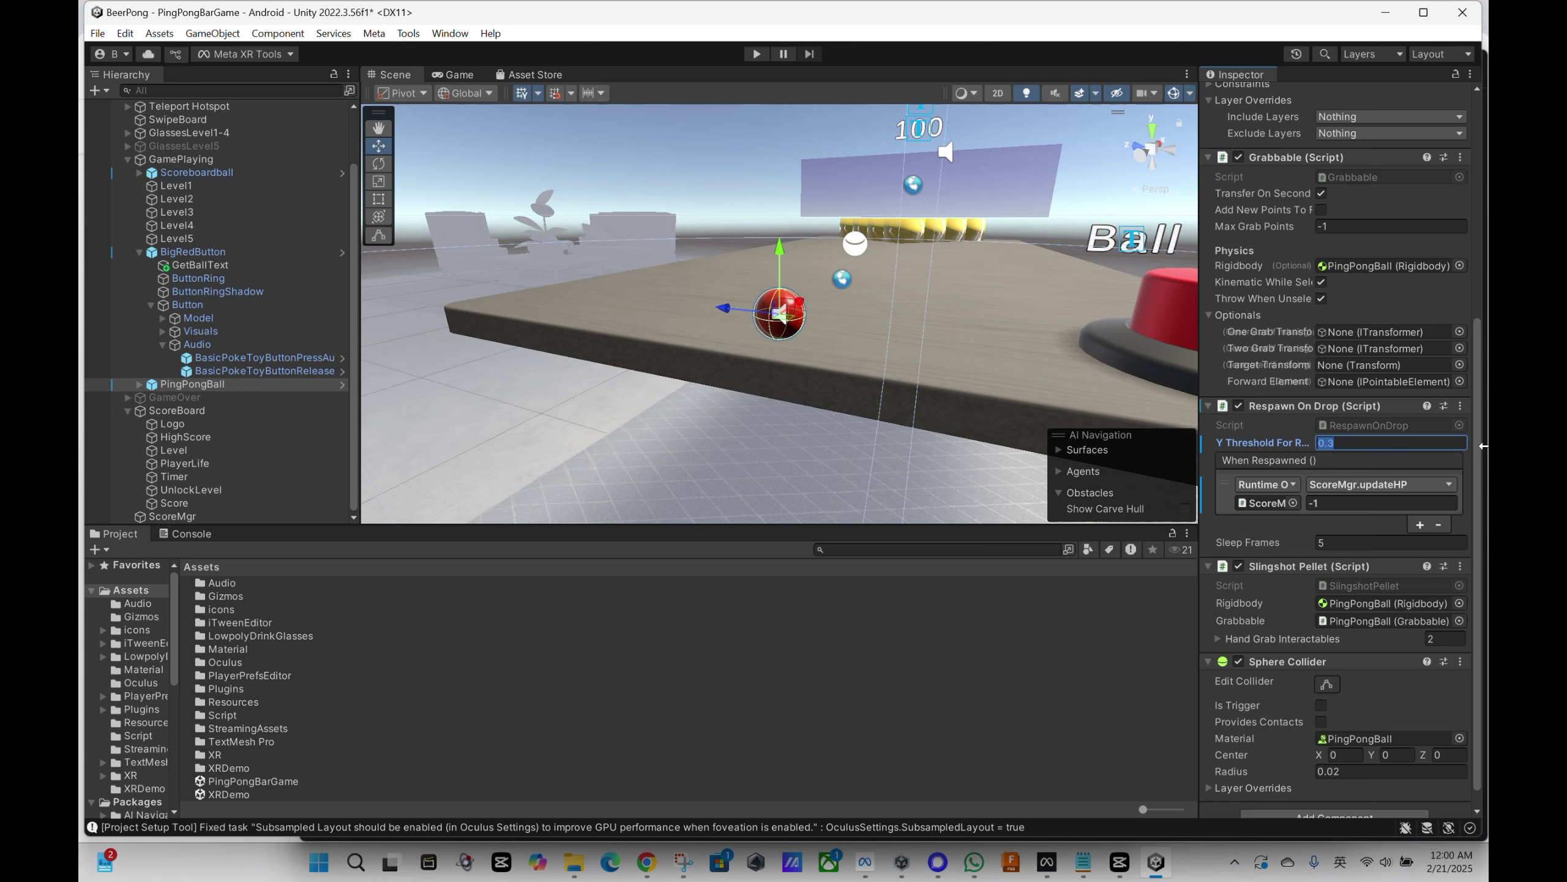
pyautogui.write('-9999999999999999')
pyautogui.press('Return')
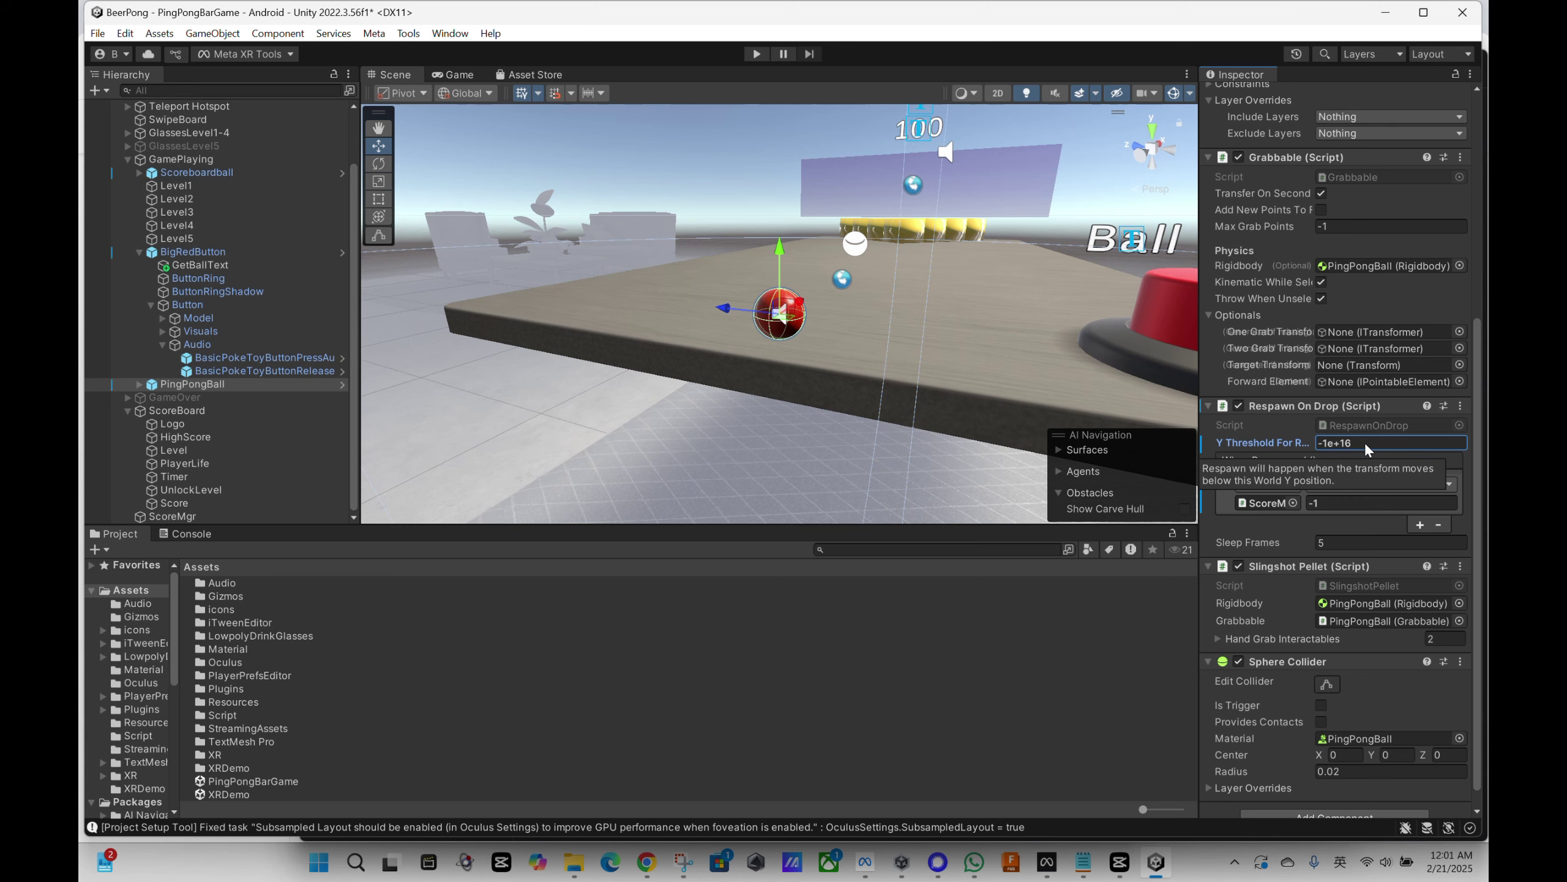
pyautogui.click(1376, 494)
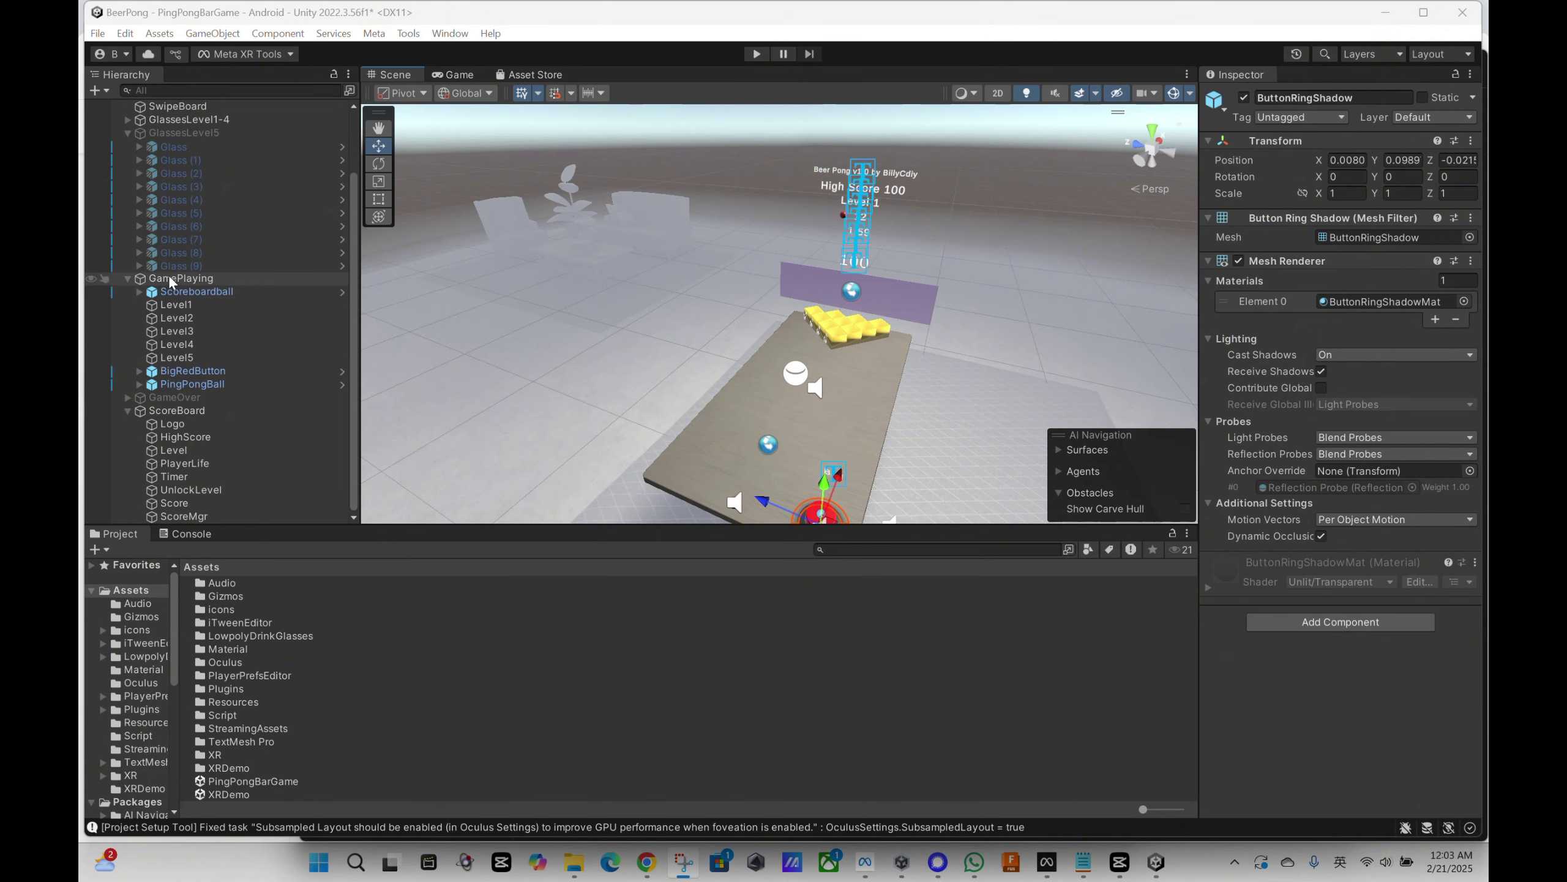
# Examine the Audio Source settings of the Level1, Level2 and Level5 objects under GamePlaying
pyautogui.click(169, 278)
pyautogui.click(177, 305)
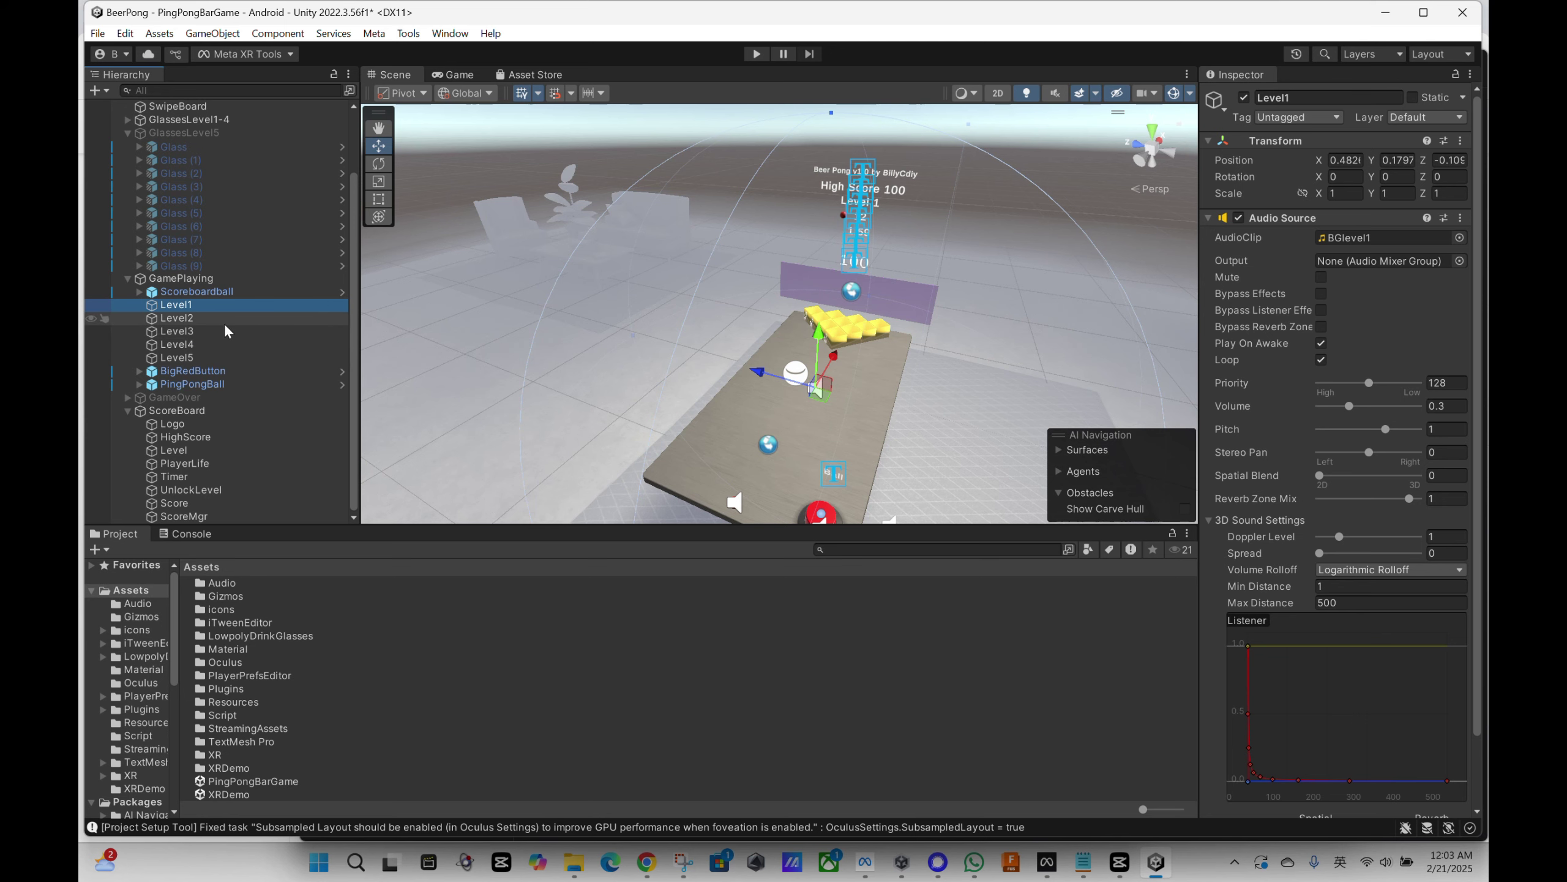
pyautogui.click(178, 318)
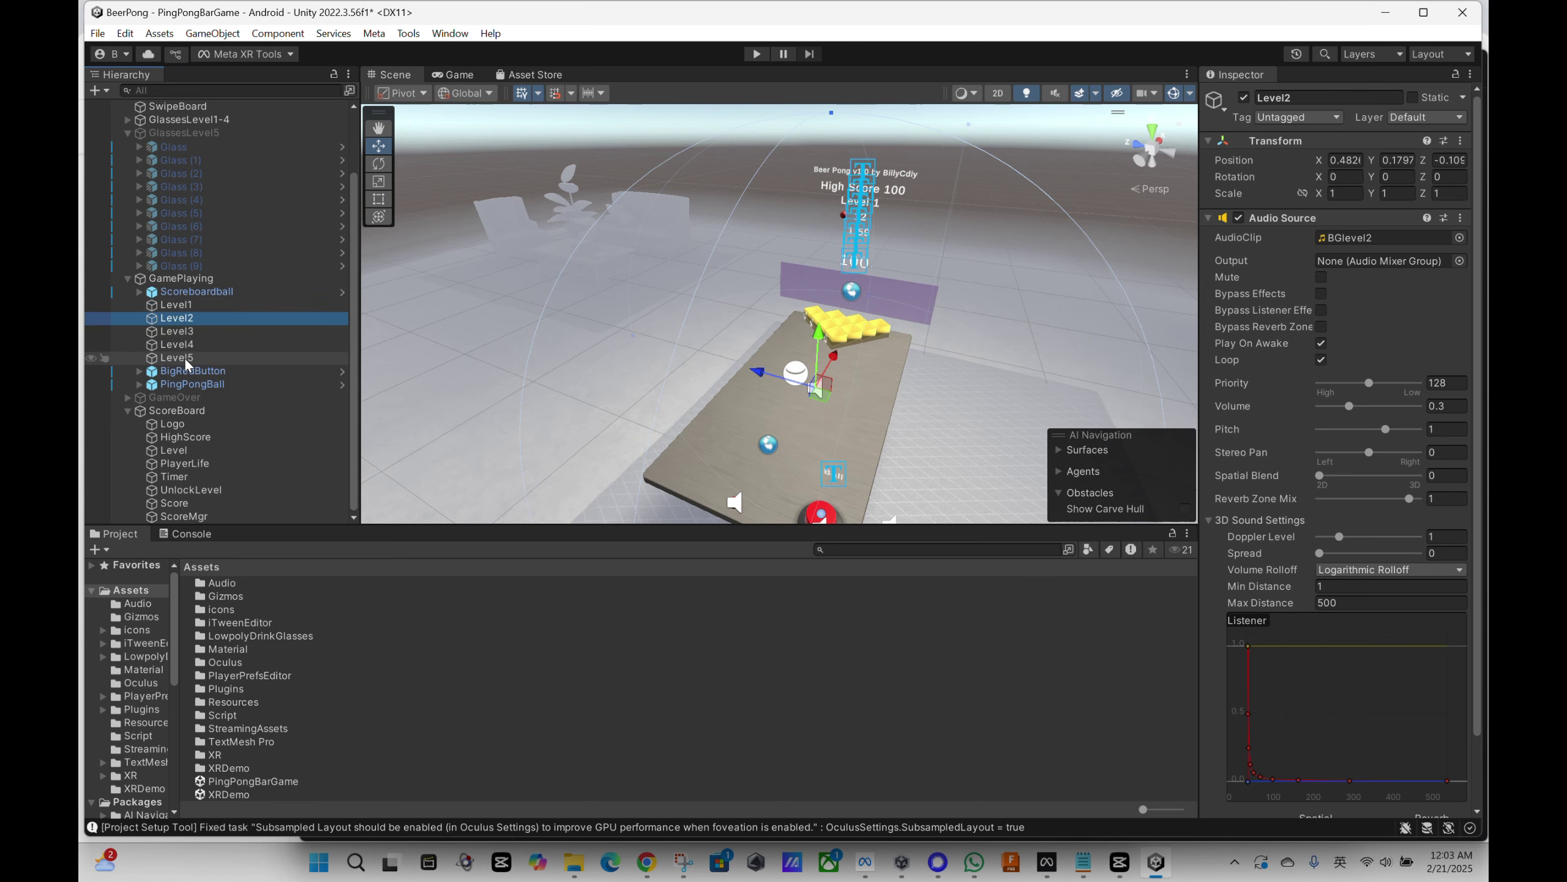
pyautogui.click(184, 358)
pyautogui.click(191, 303)
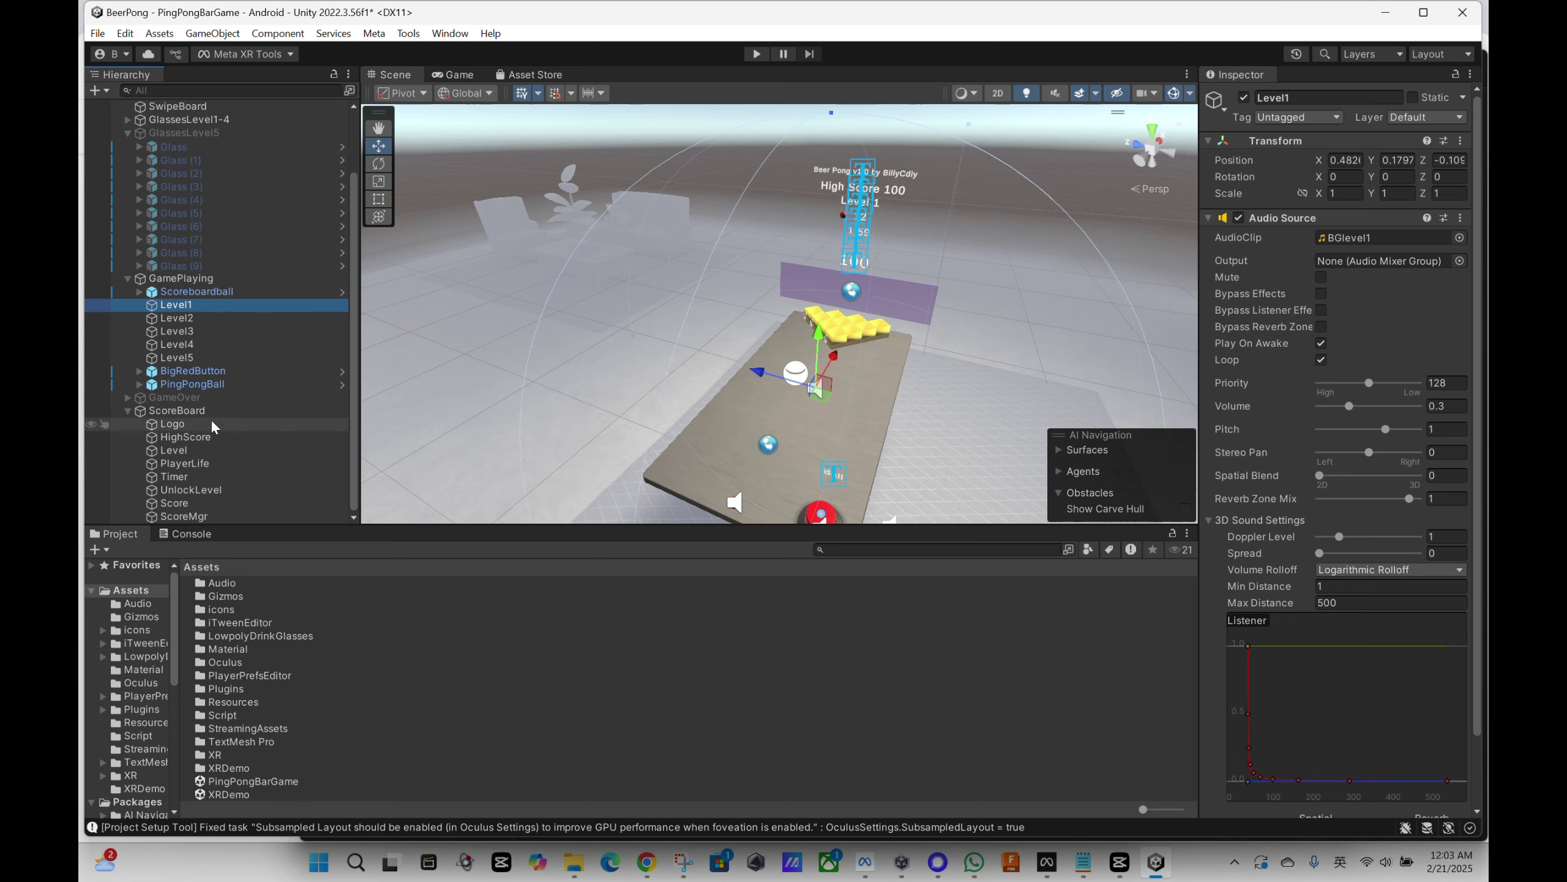
# Browse the project's Audio folder and inspect the BGlevel background music clips and the HighScore clip
pyautogui.click(143, 606)
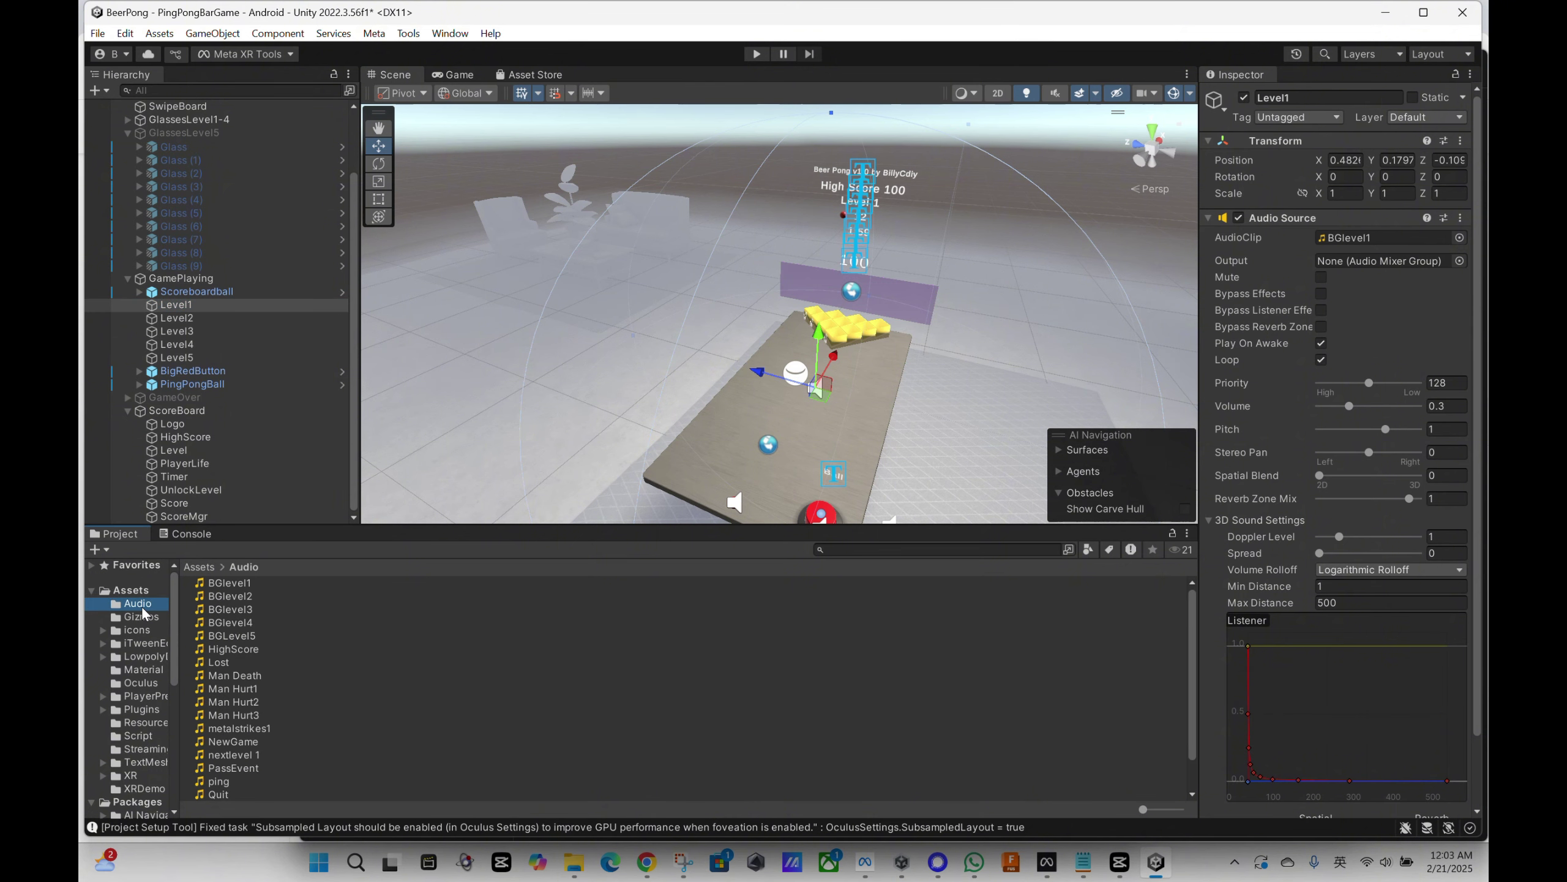
pyautogui.click(239, 583)
pyautogui.click(237, 596)
pyautogui.click(246, 610)
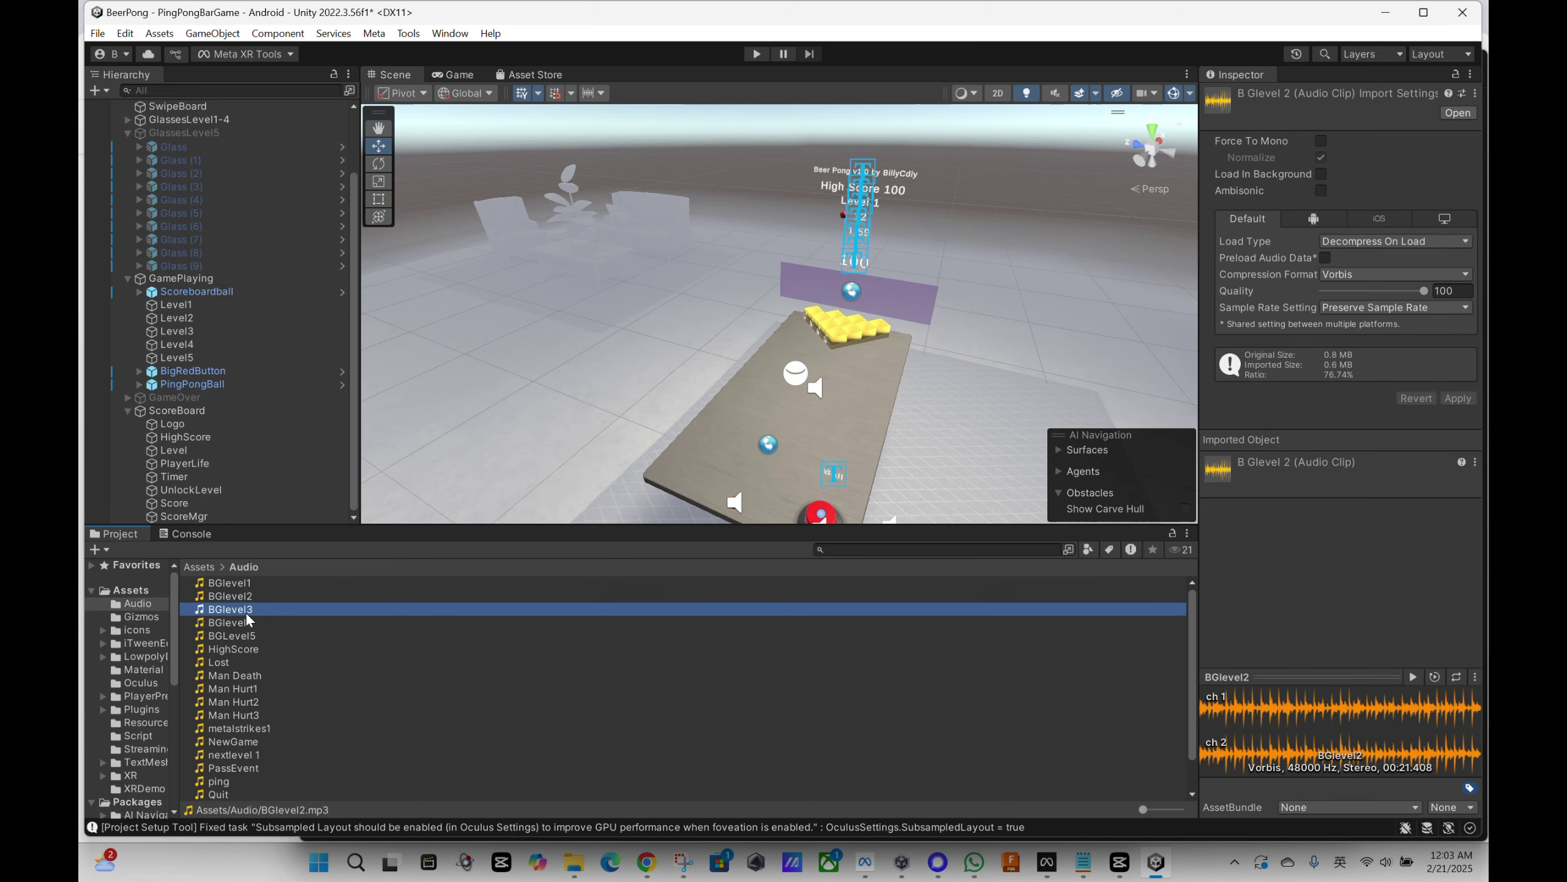
pyautogui.click(247, 624)
pyautogui.click(249, 649)
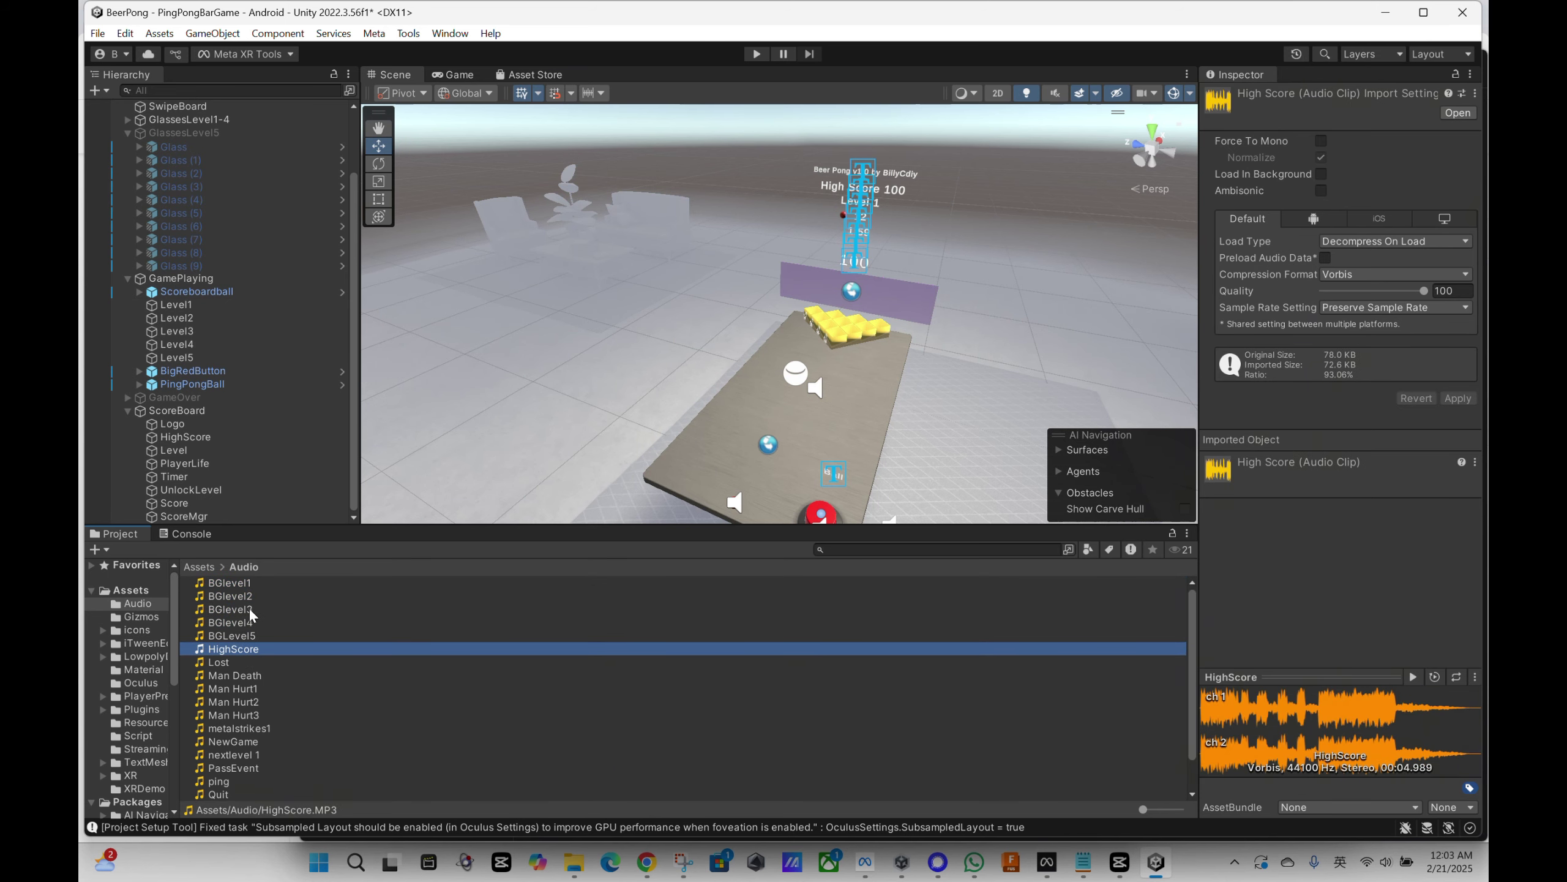
pyautogui.click(241, 584)
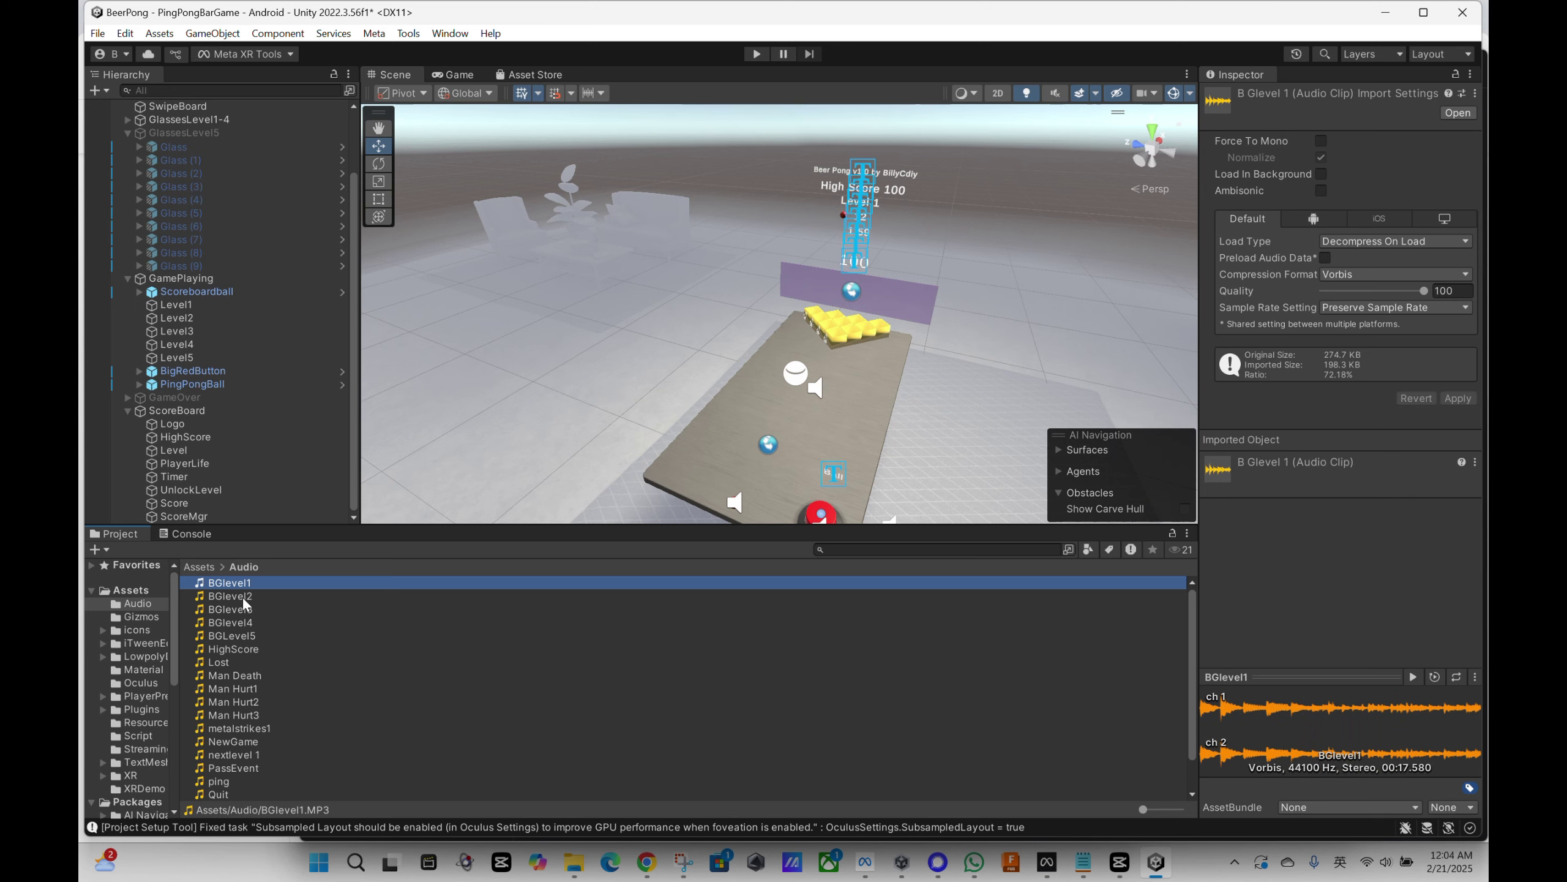
pyautogui.click(242, 595)
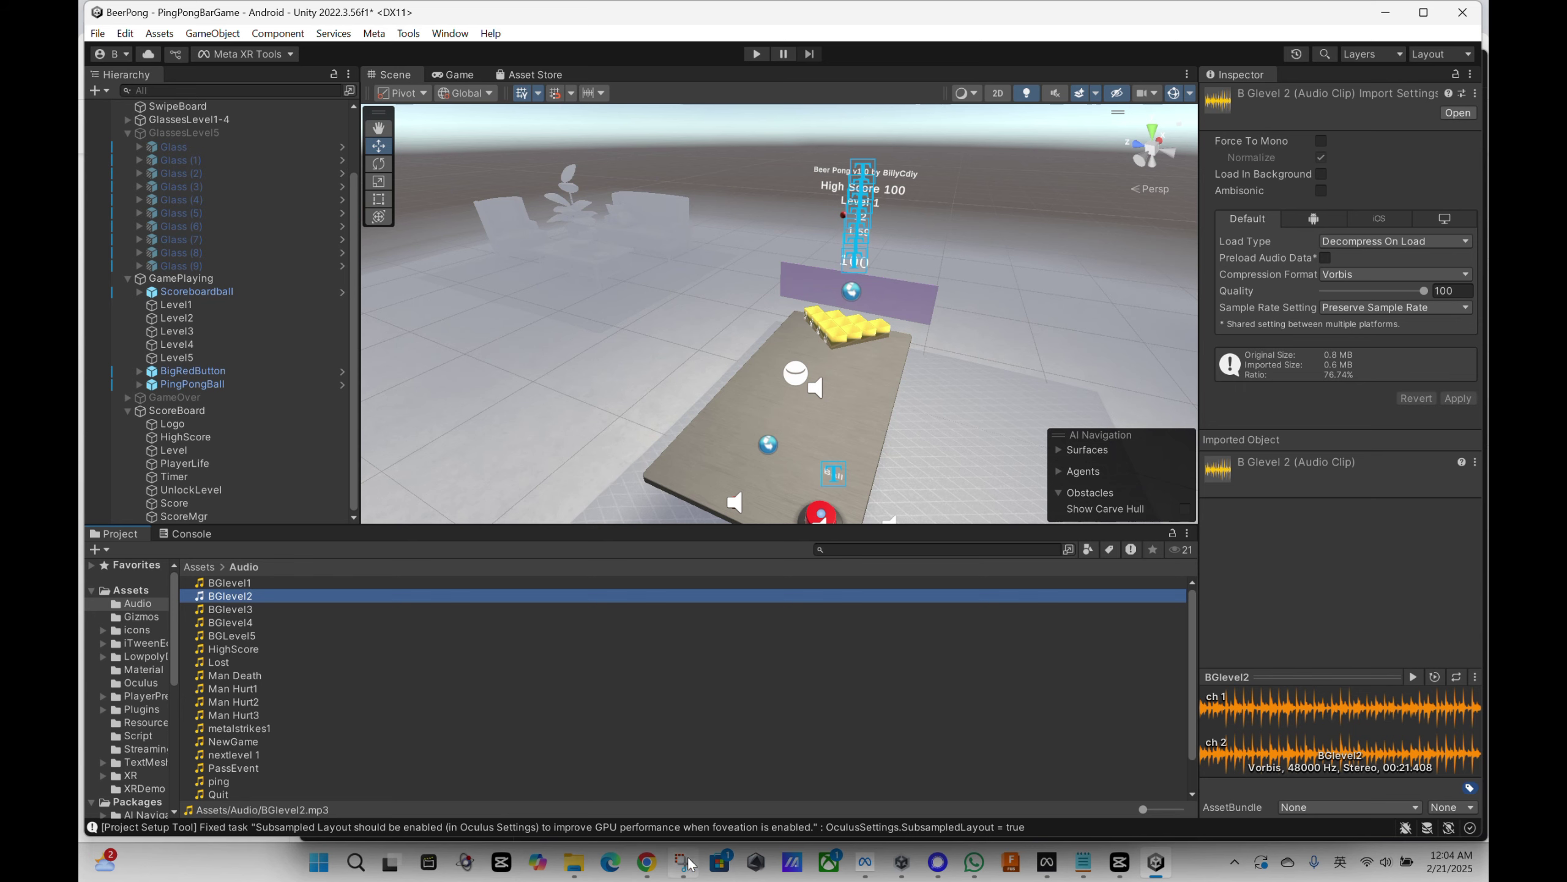
# Switch to Chrome and search freesound.org for "game background music"
pyautogui.click(648, 863)
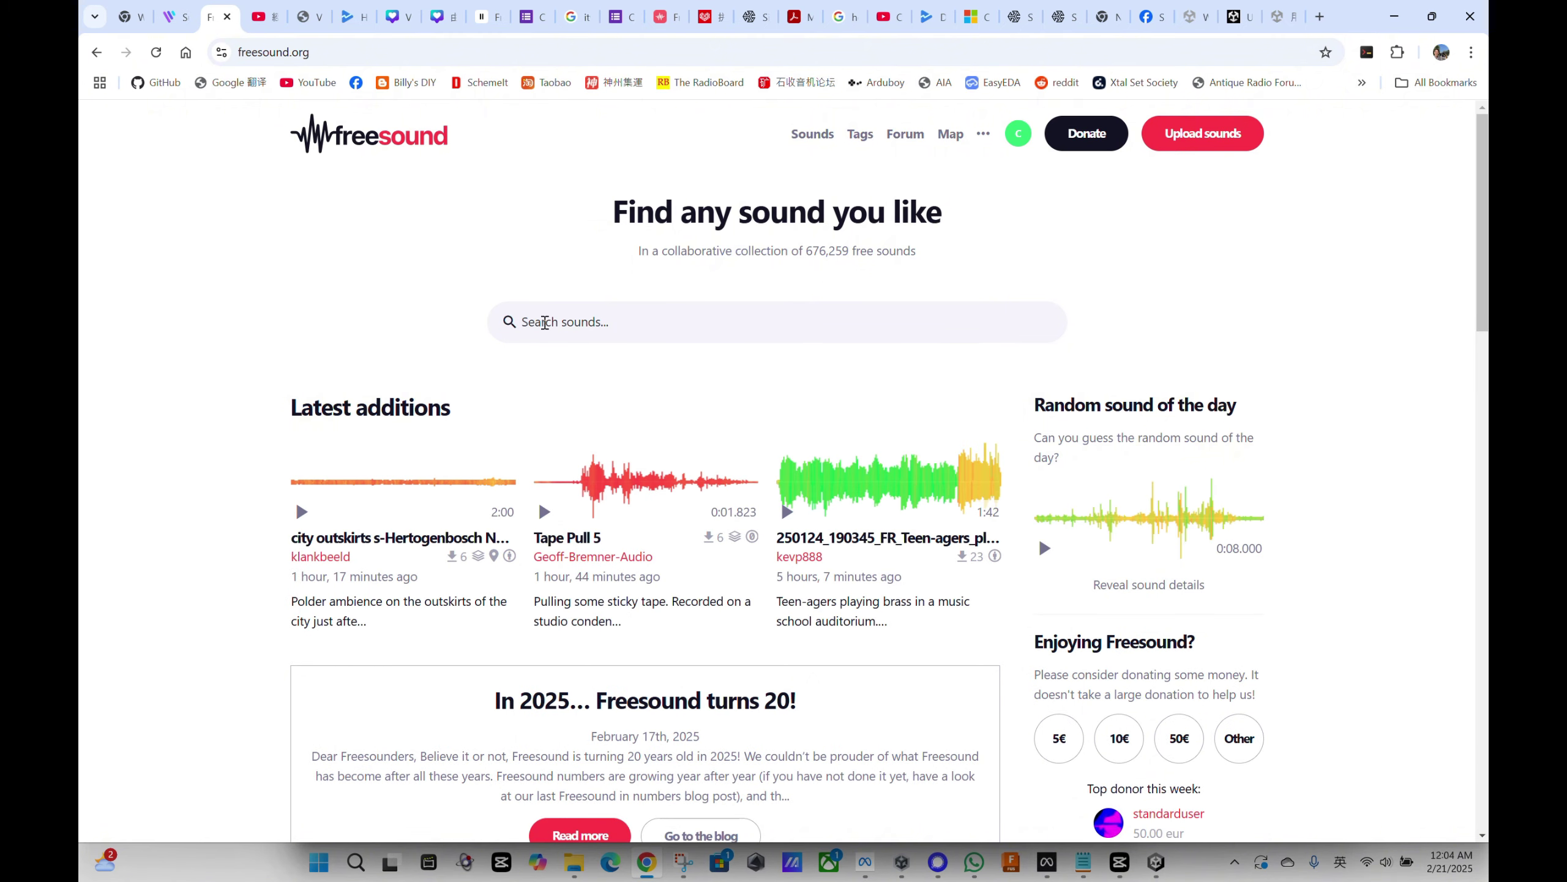
pyautogui.click(545, 321)
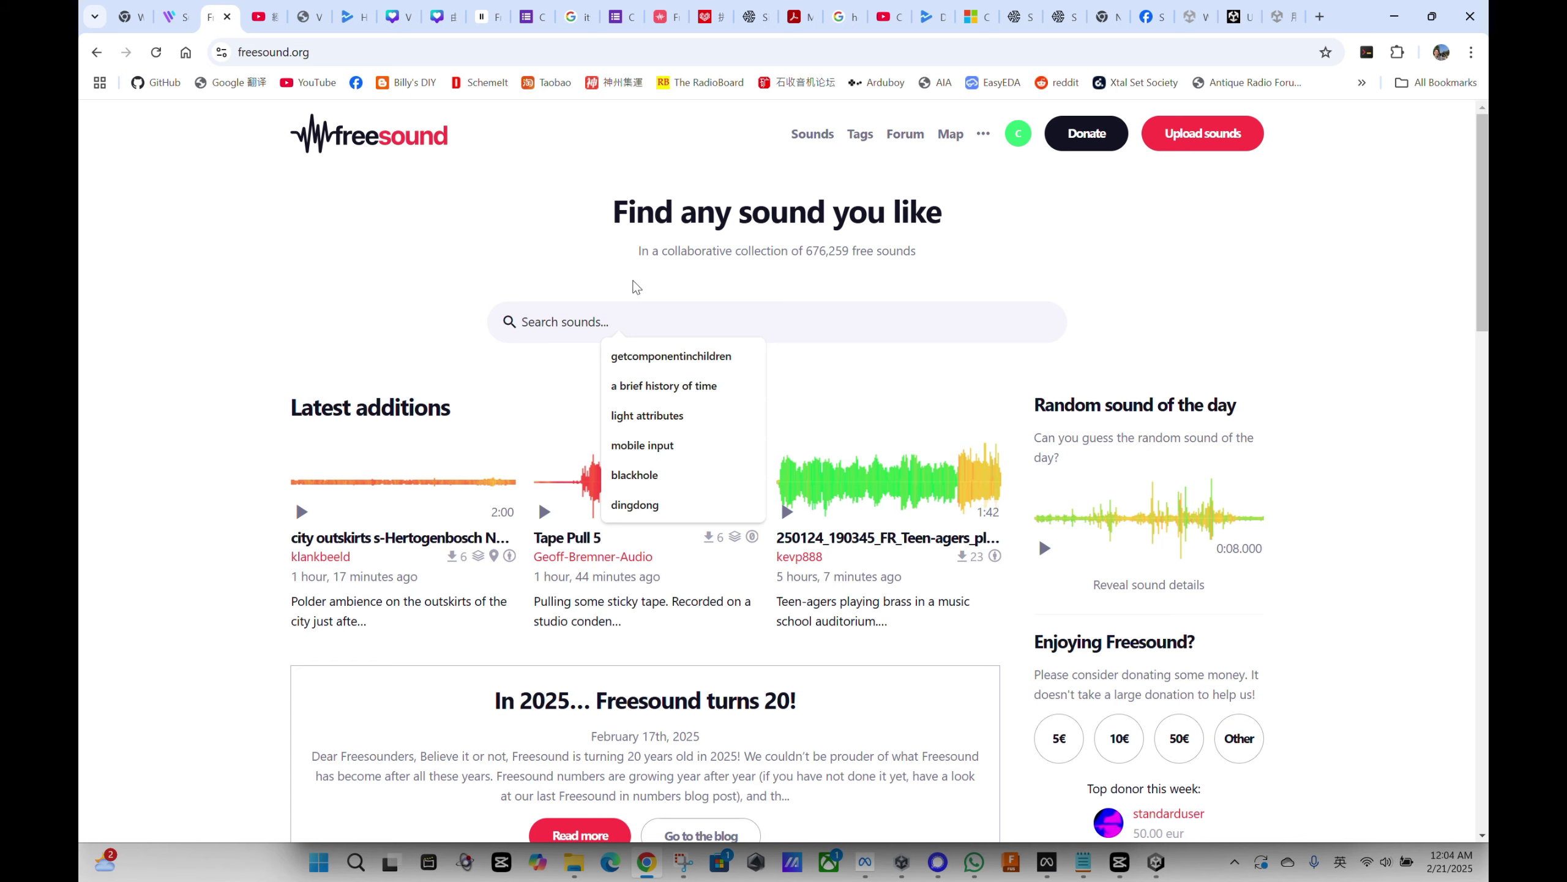
pyautogui.write('game bac')
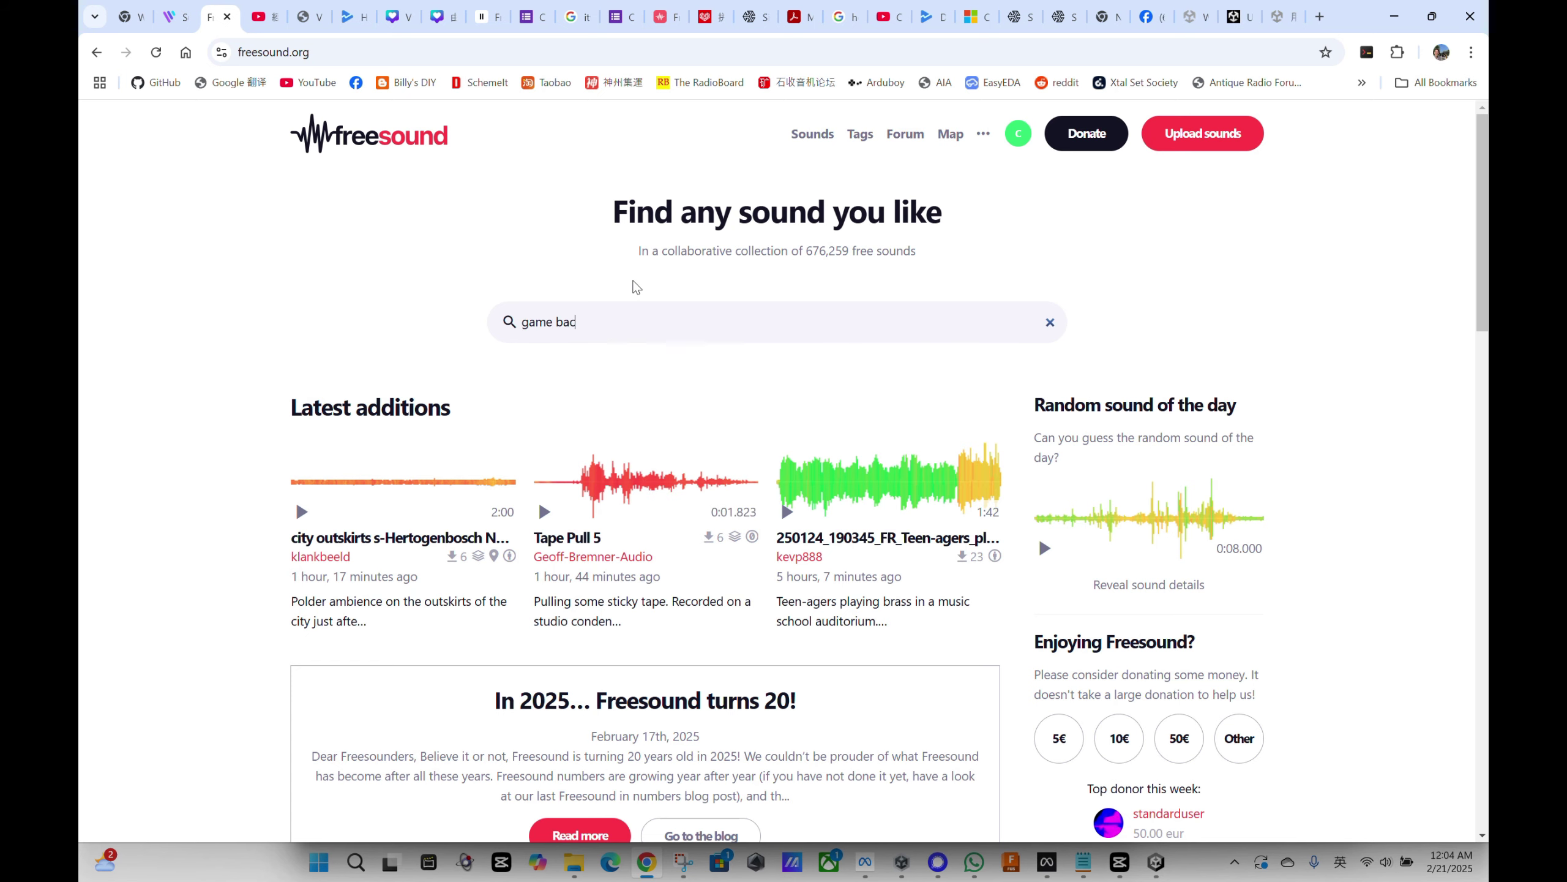
pyautogui.write('kground music')
pyautogui.press('Return')
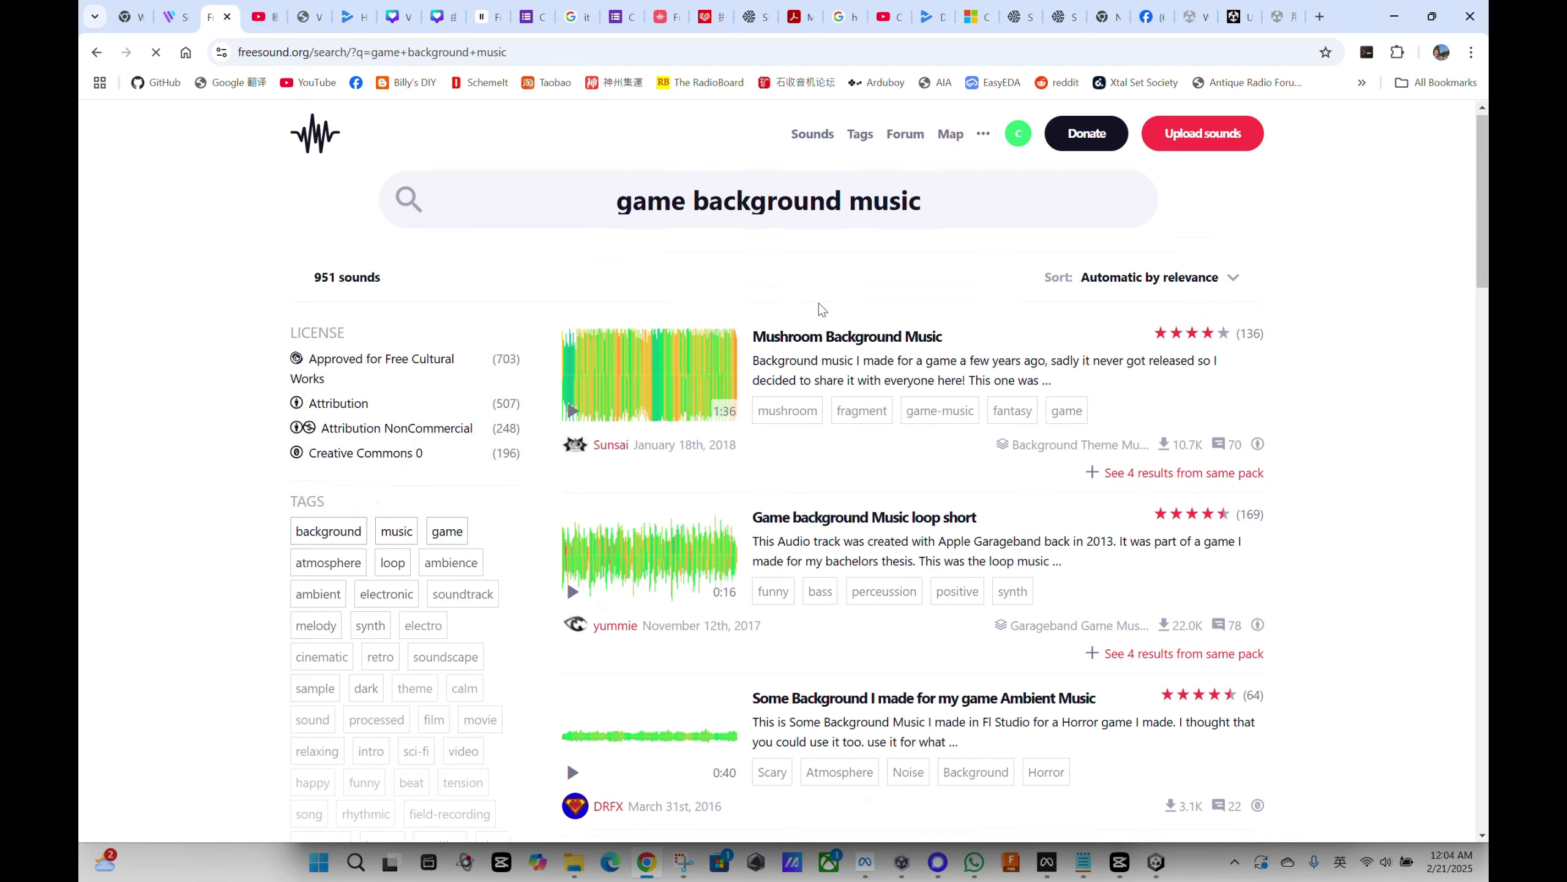
# Find 2024-02-16_Background-Sound_Game-music_Remix in the search results and preview its audio
pyautogui.scroll(-6, 821, 309)
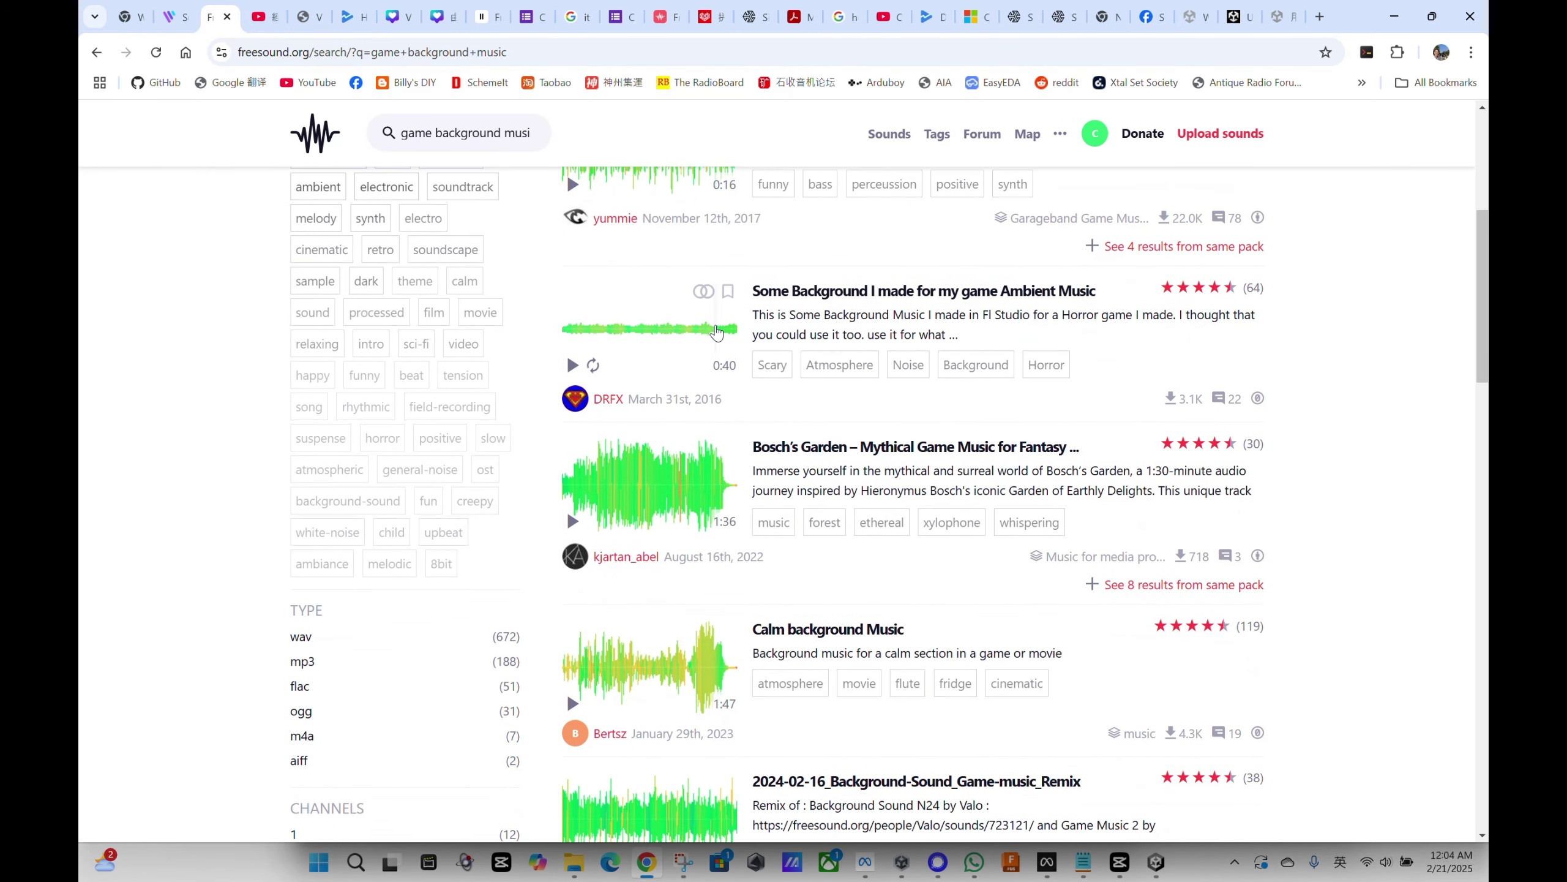
pyautogui.scroll(-5, 573, 521)
pyautogui.click(572, 524)
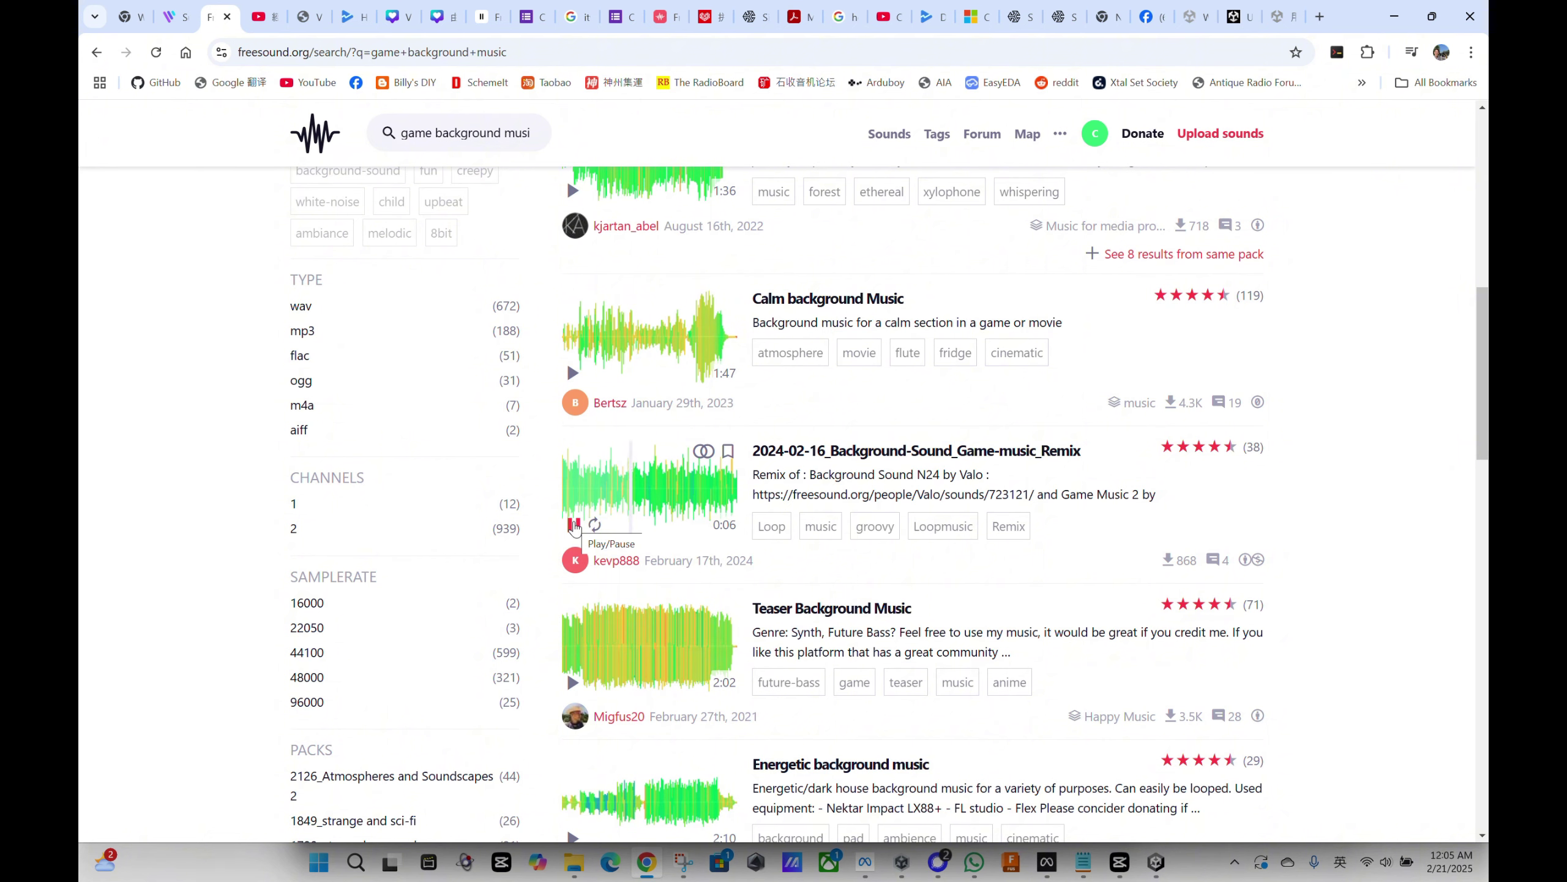
pyautogui.click(574, 525)
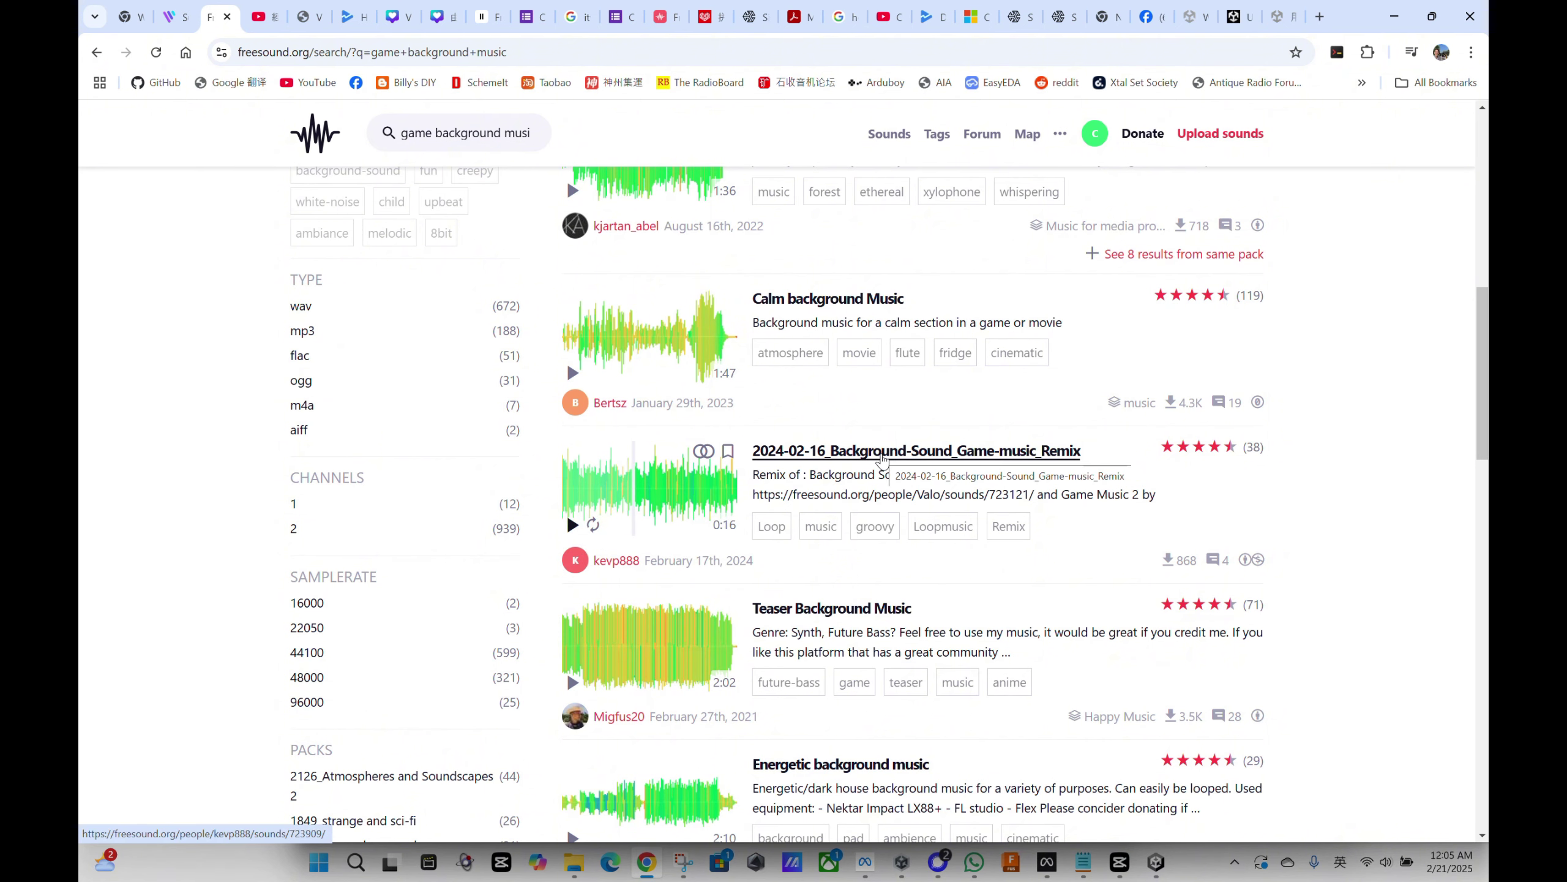
# Open the 2024-02-16_Background-Sound_Game-music_Remix page, download the sound and check the browser's downloads
pyautogui.click(882, 456)
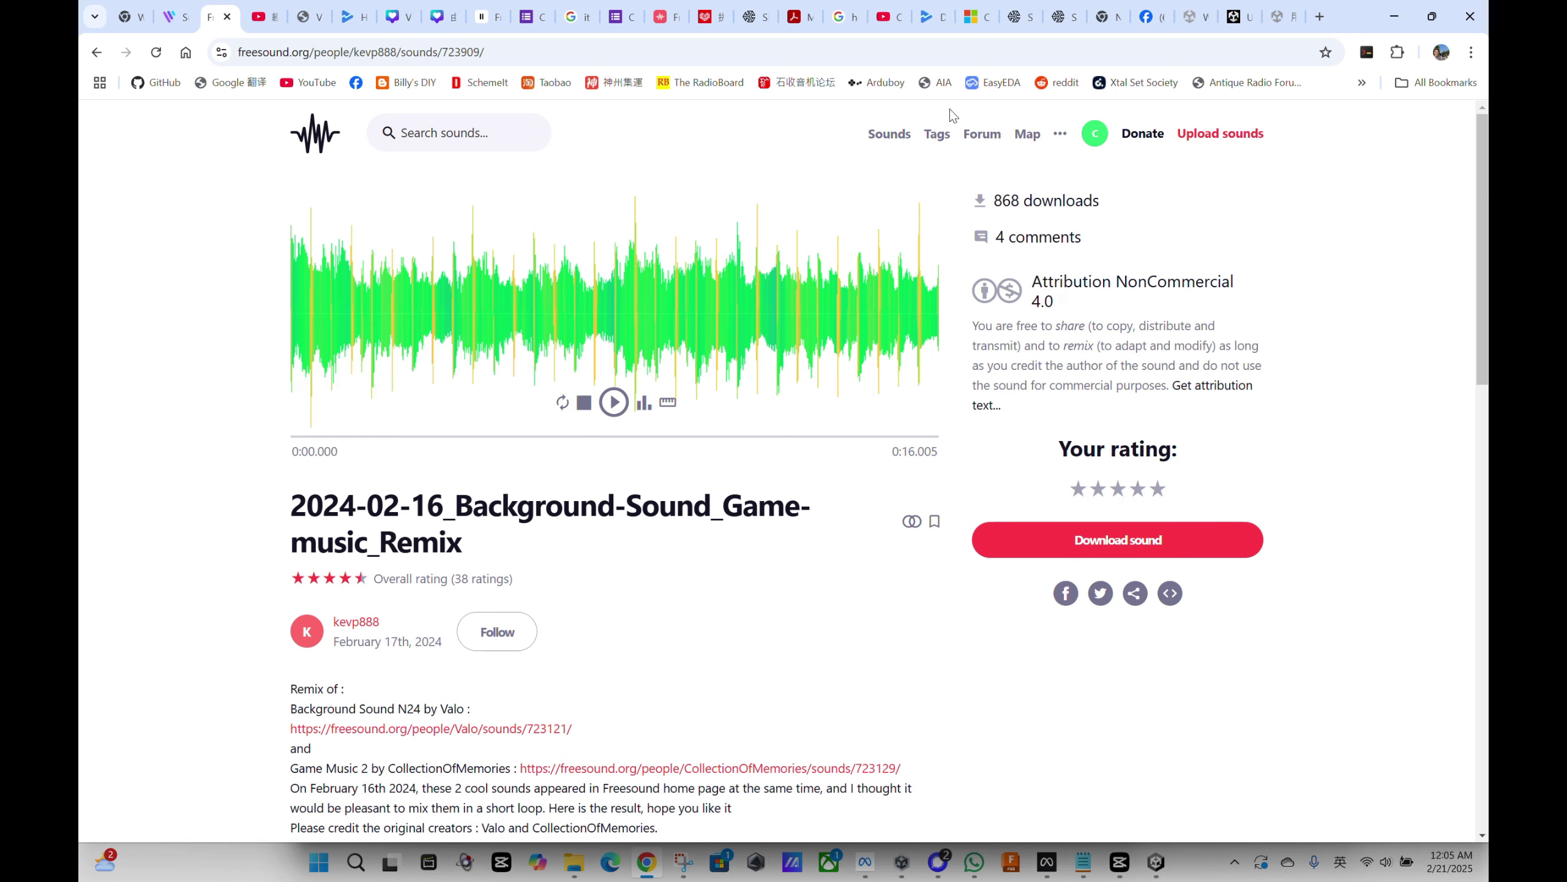
pyautogui.click(1079, 547)
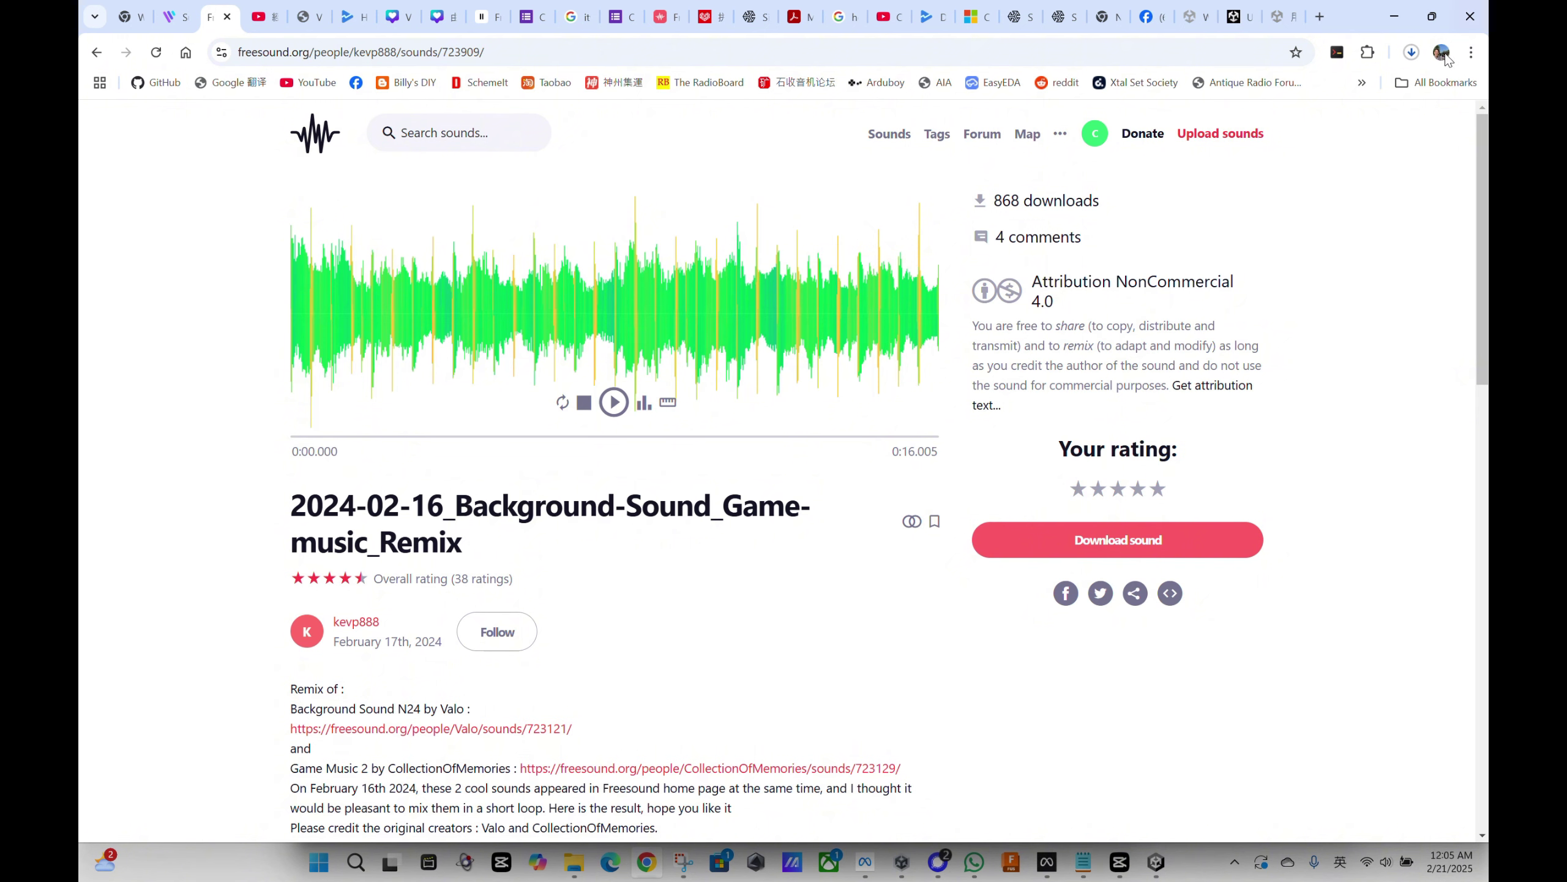
pyautogui.click(1411, 52)
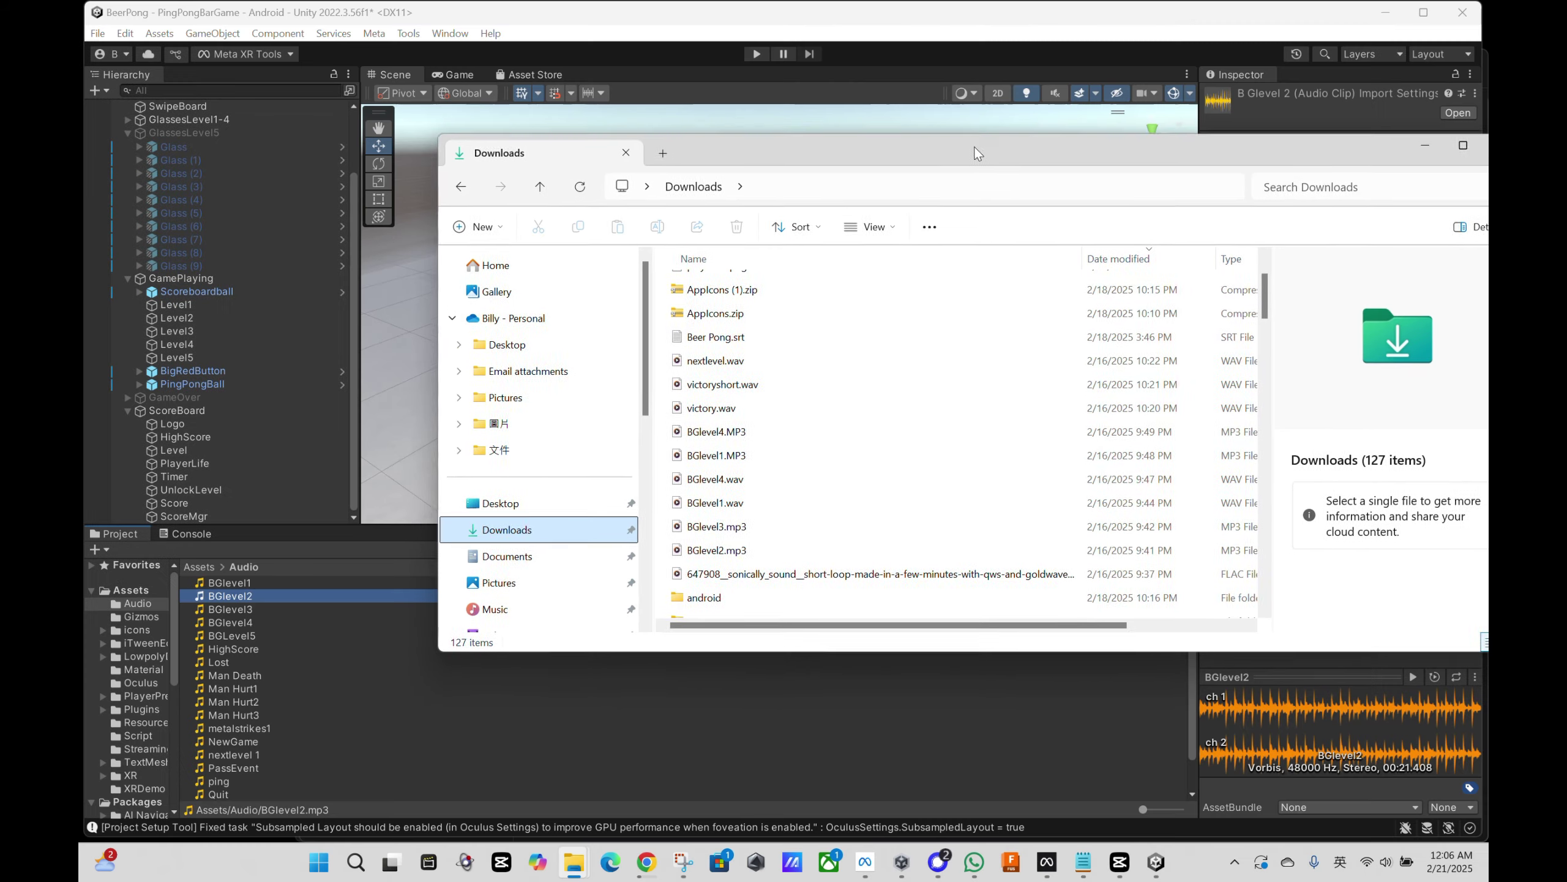
# Locate creaky-door.wav in File Explorer's Downloads folder, open it in the media player and close the player
pyautogui.scroll(-15, 716, 426)
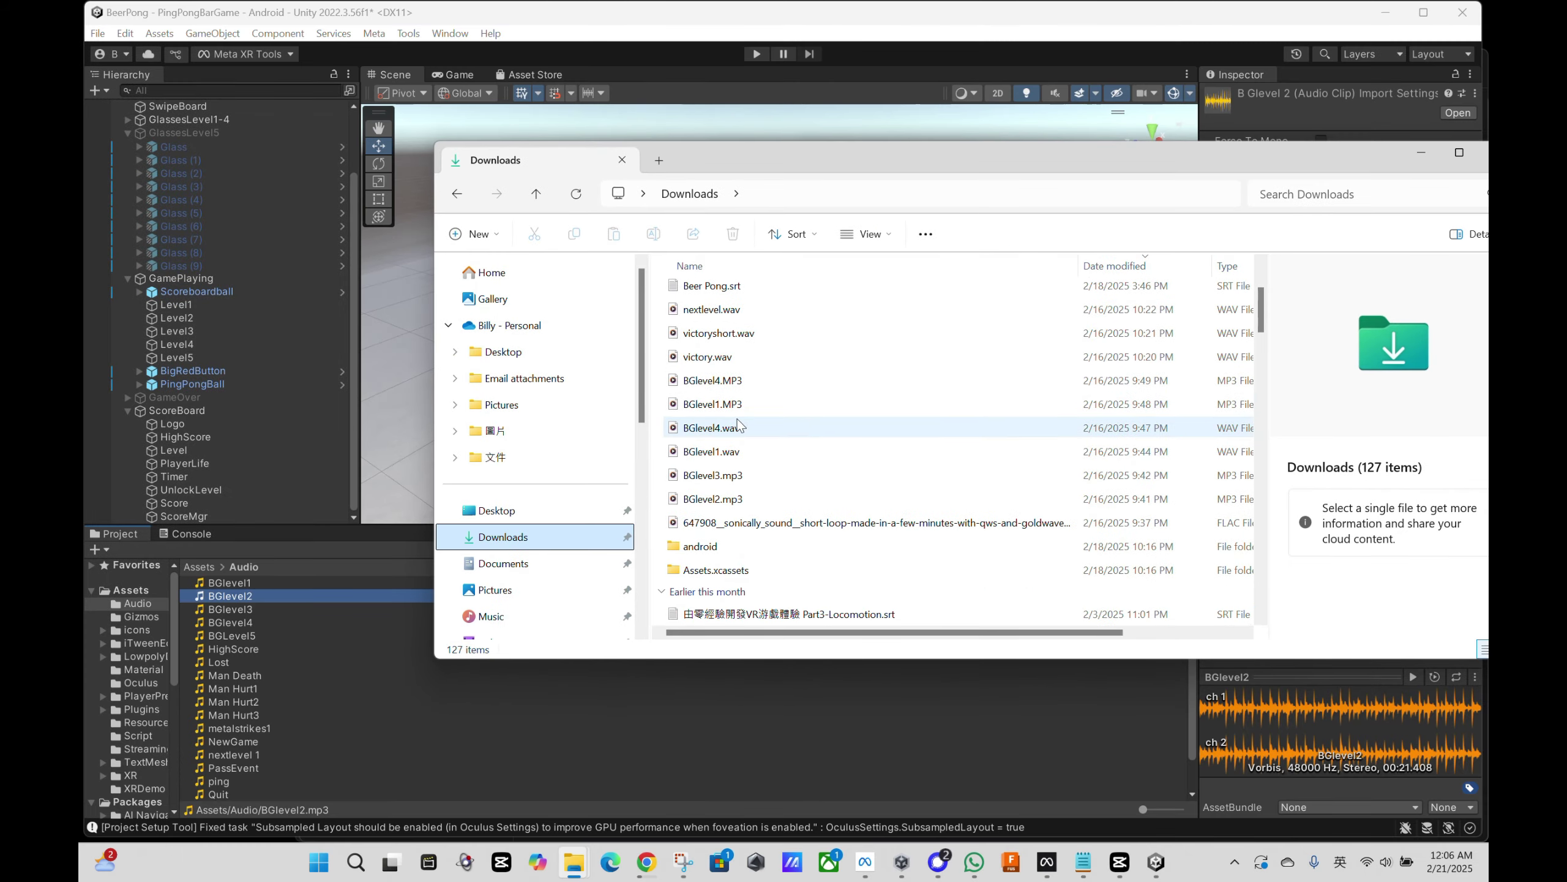
pyautogui.click(733, 401)
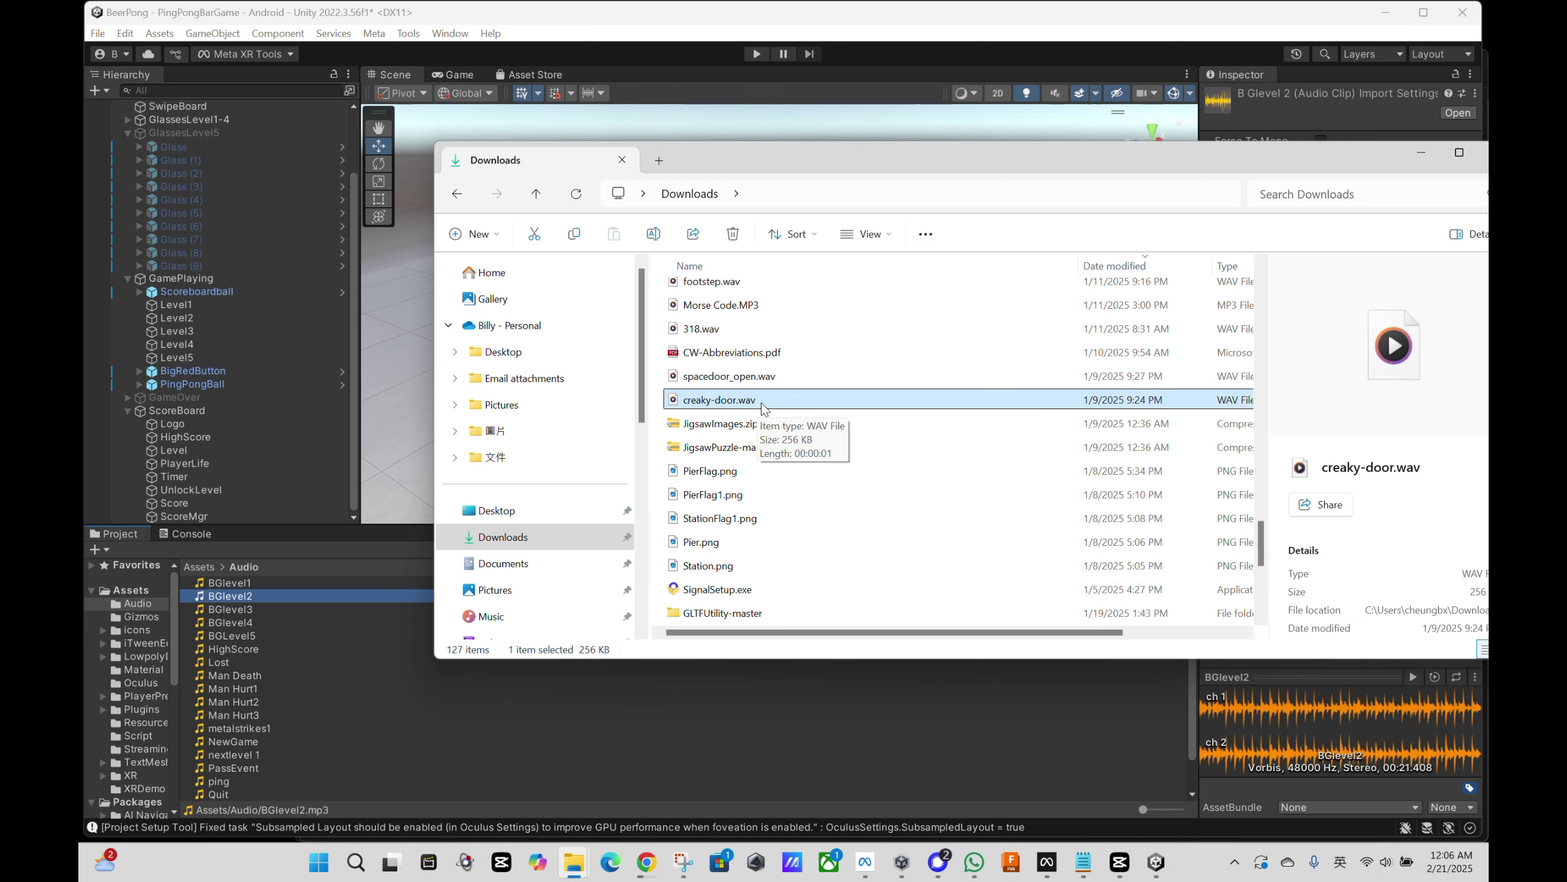
pyautogui.doubleClick(762, 402)
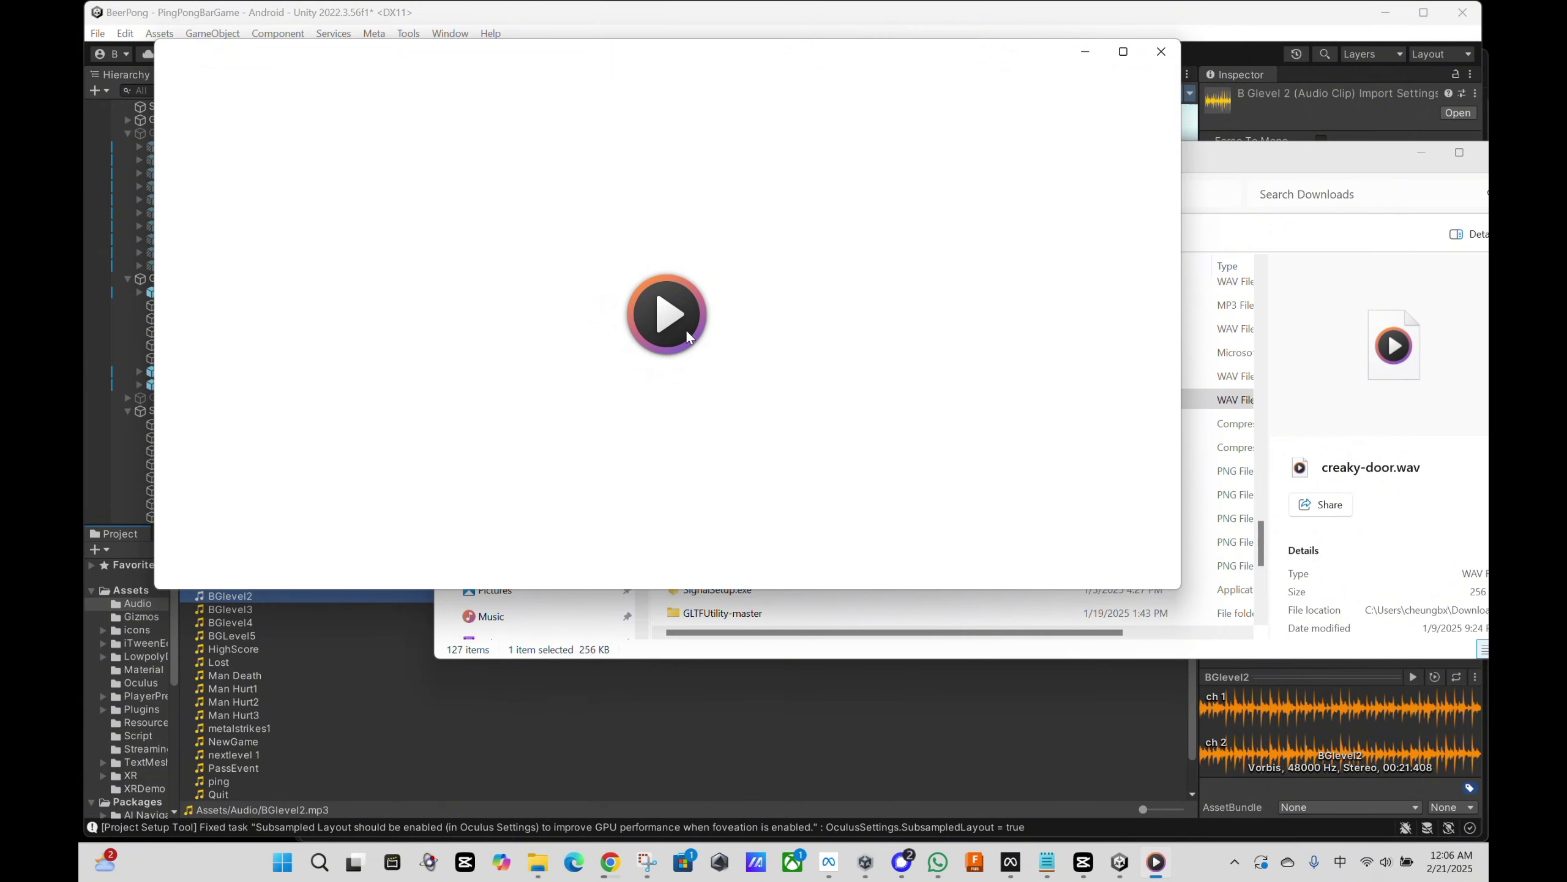
pyautogui.click(1160, 51)
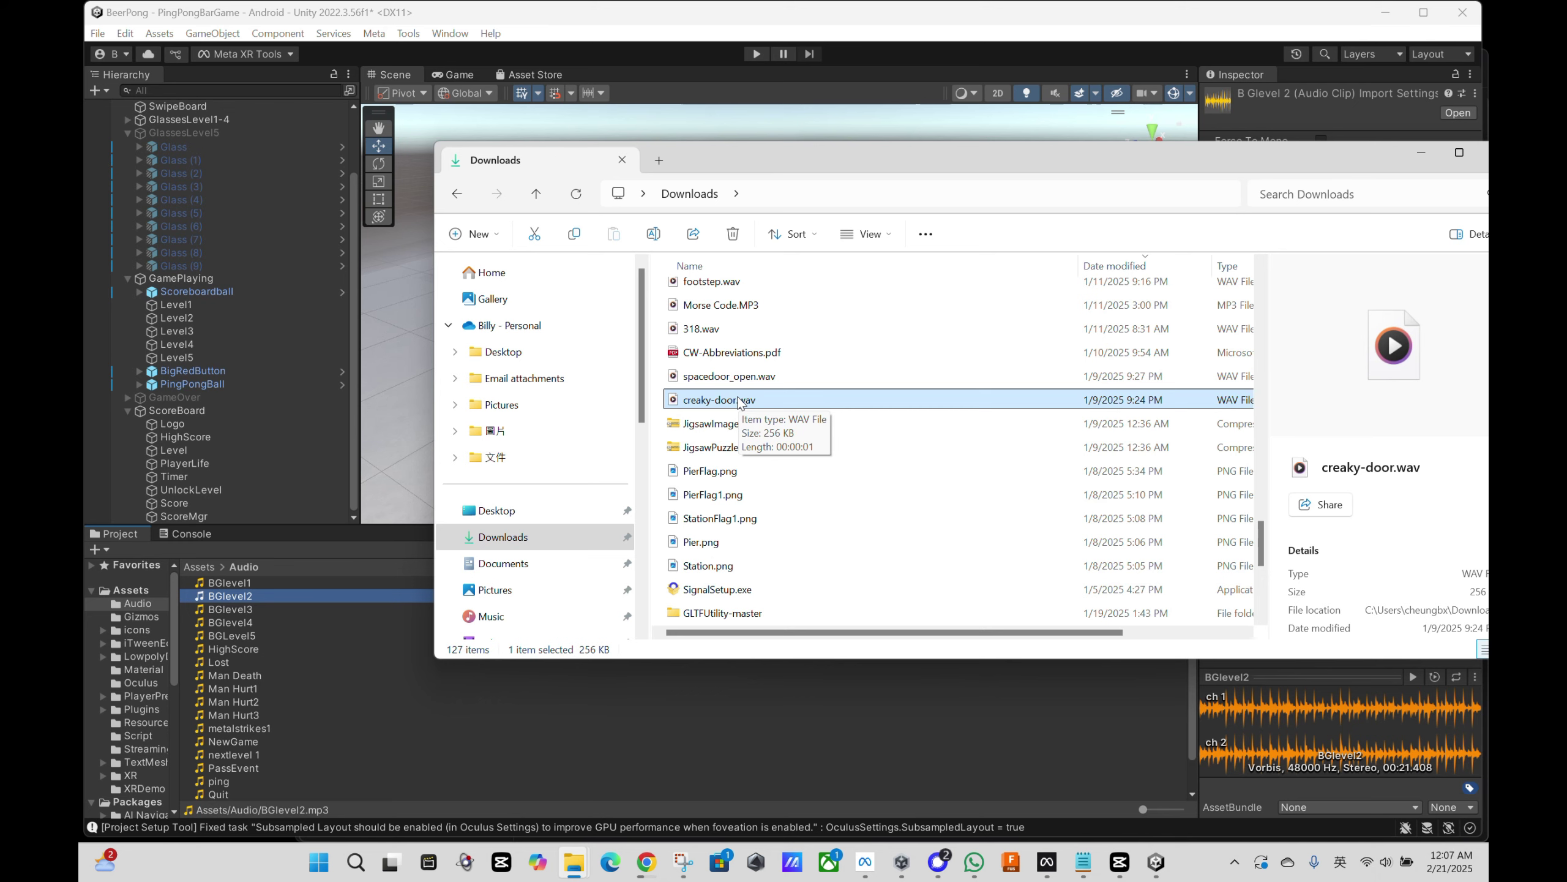
# Import creaky-door.wav from the Downloads folder into the project's Audio folder, play the imported clip and close the media player
pyautogui.moveTo(740, 402); pyautogui.dragTo(293, 659)
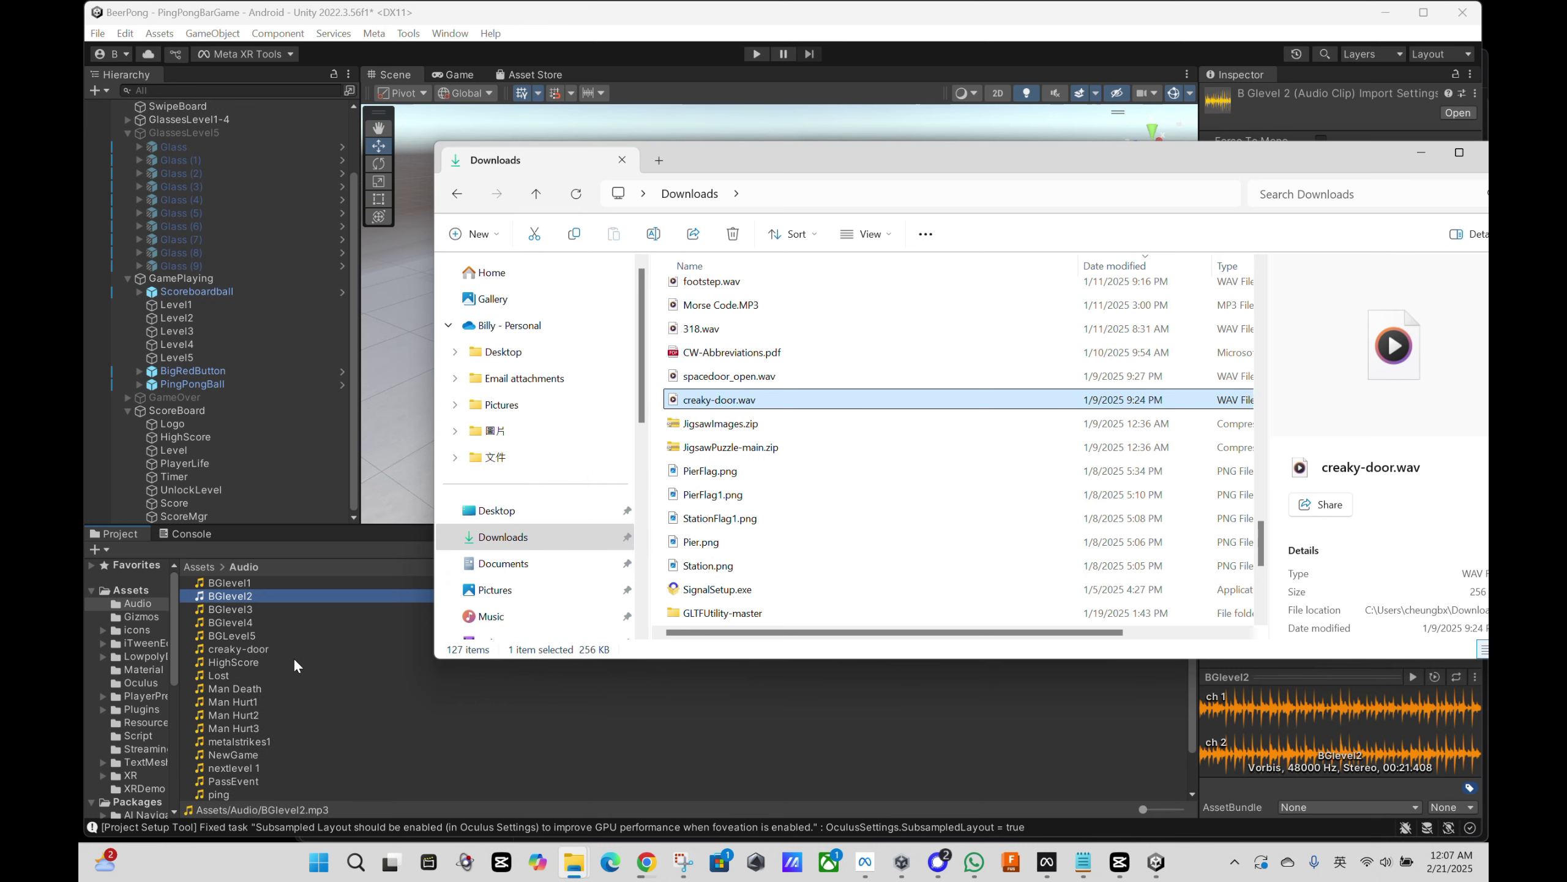
pyautogui.click(247, 648)
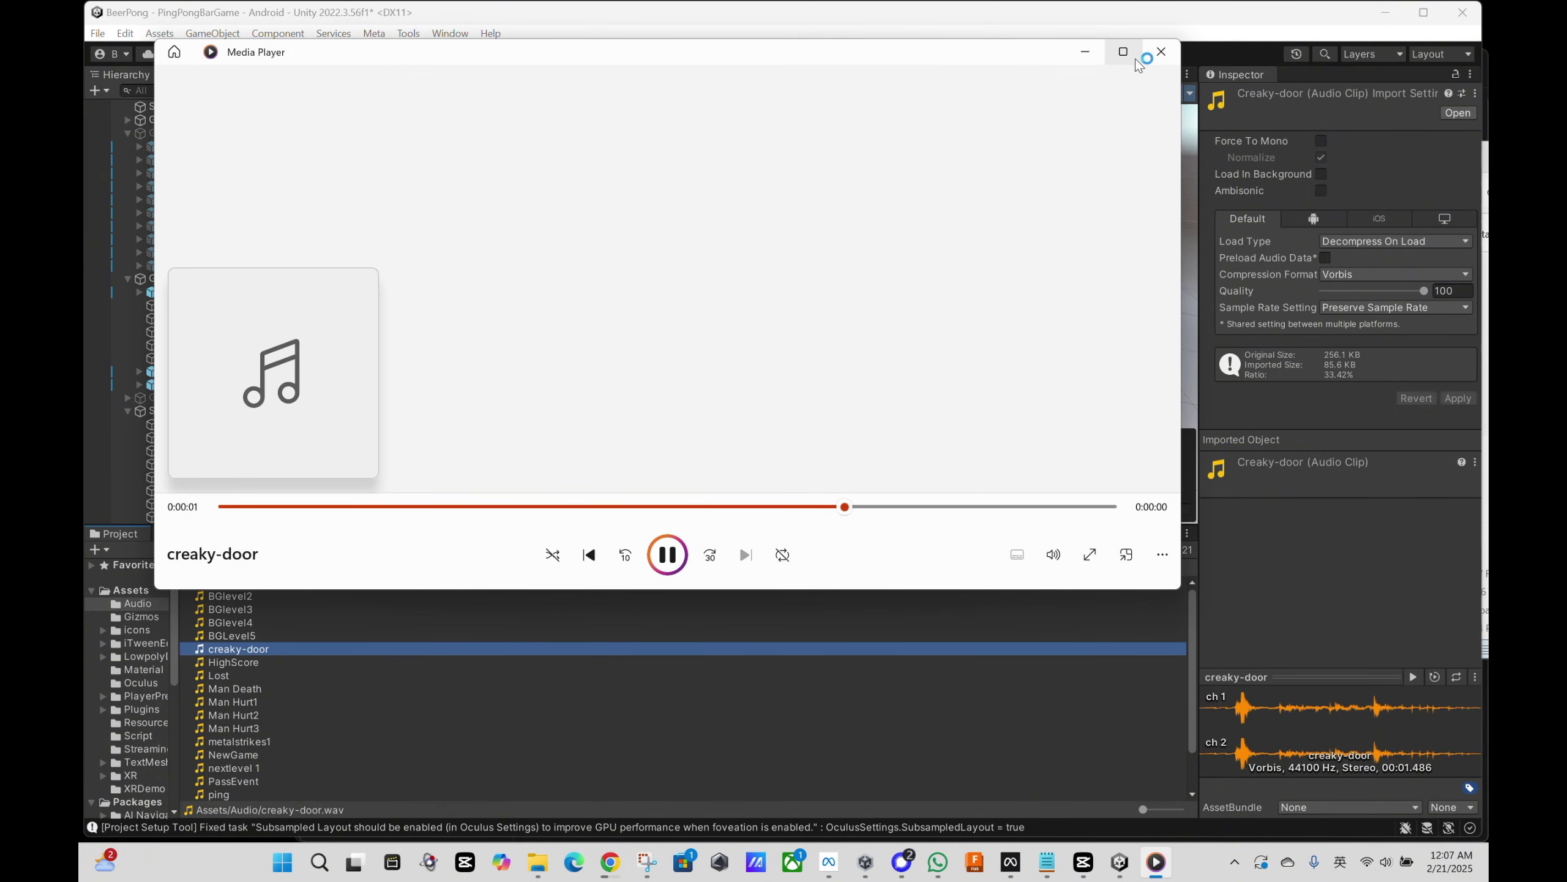
pyautogui.click(1161, 51)
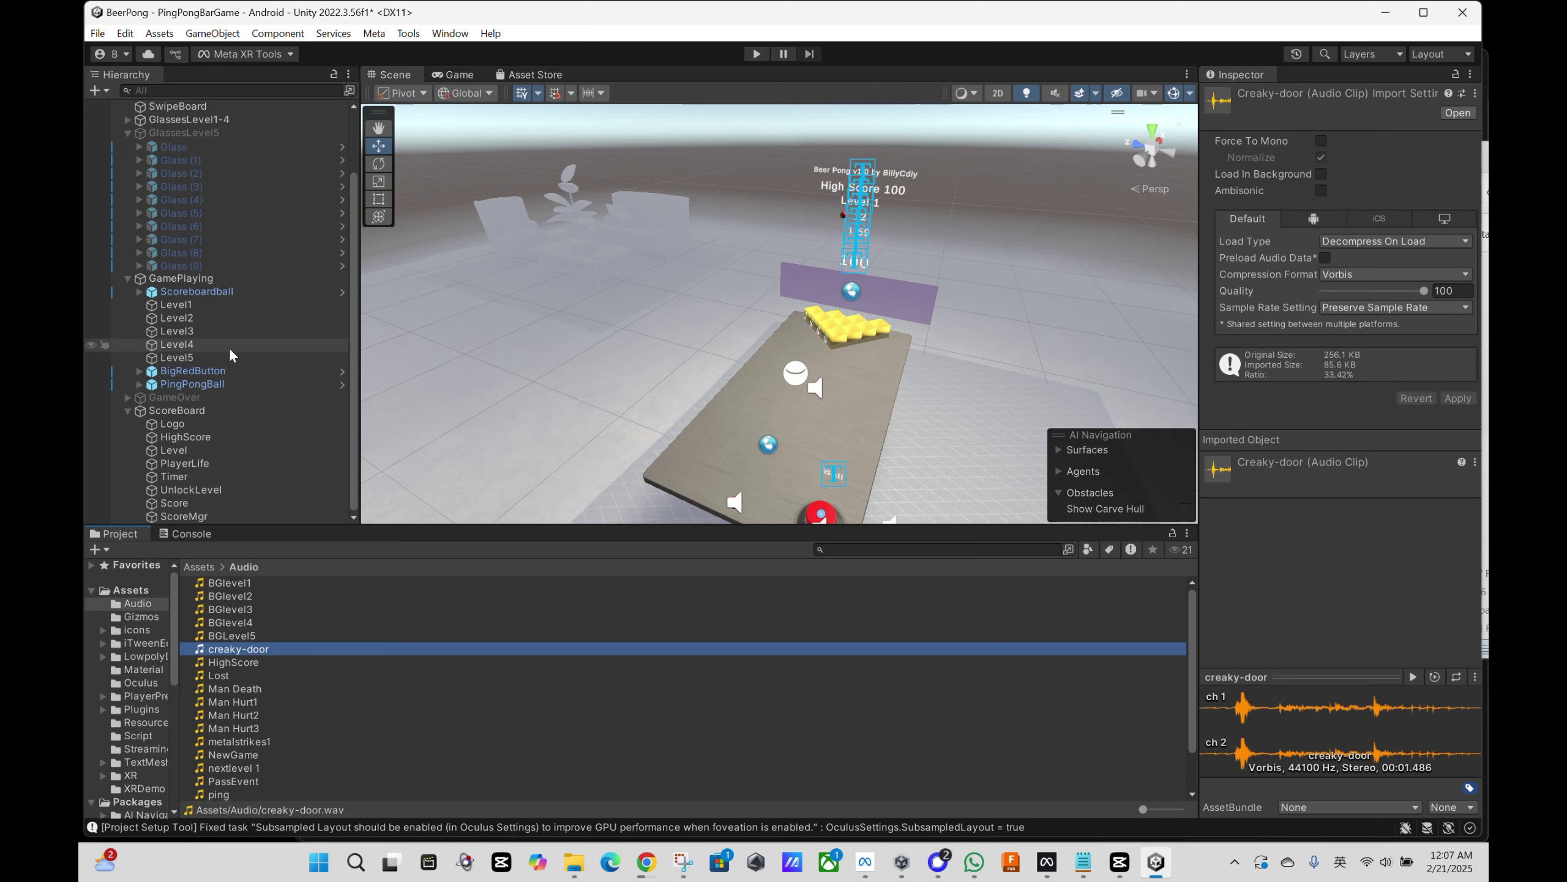
# Create an empty child object under GamePlaying and name it Level6
pyautogui.click(204, 279)
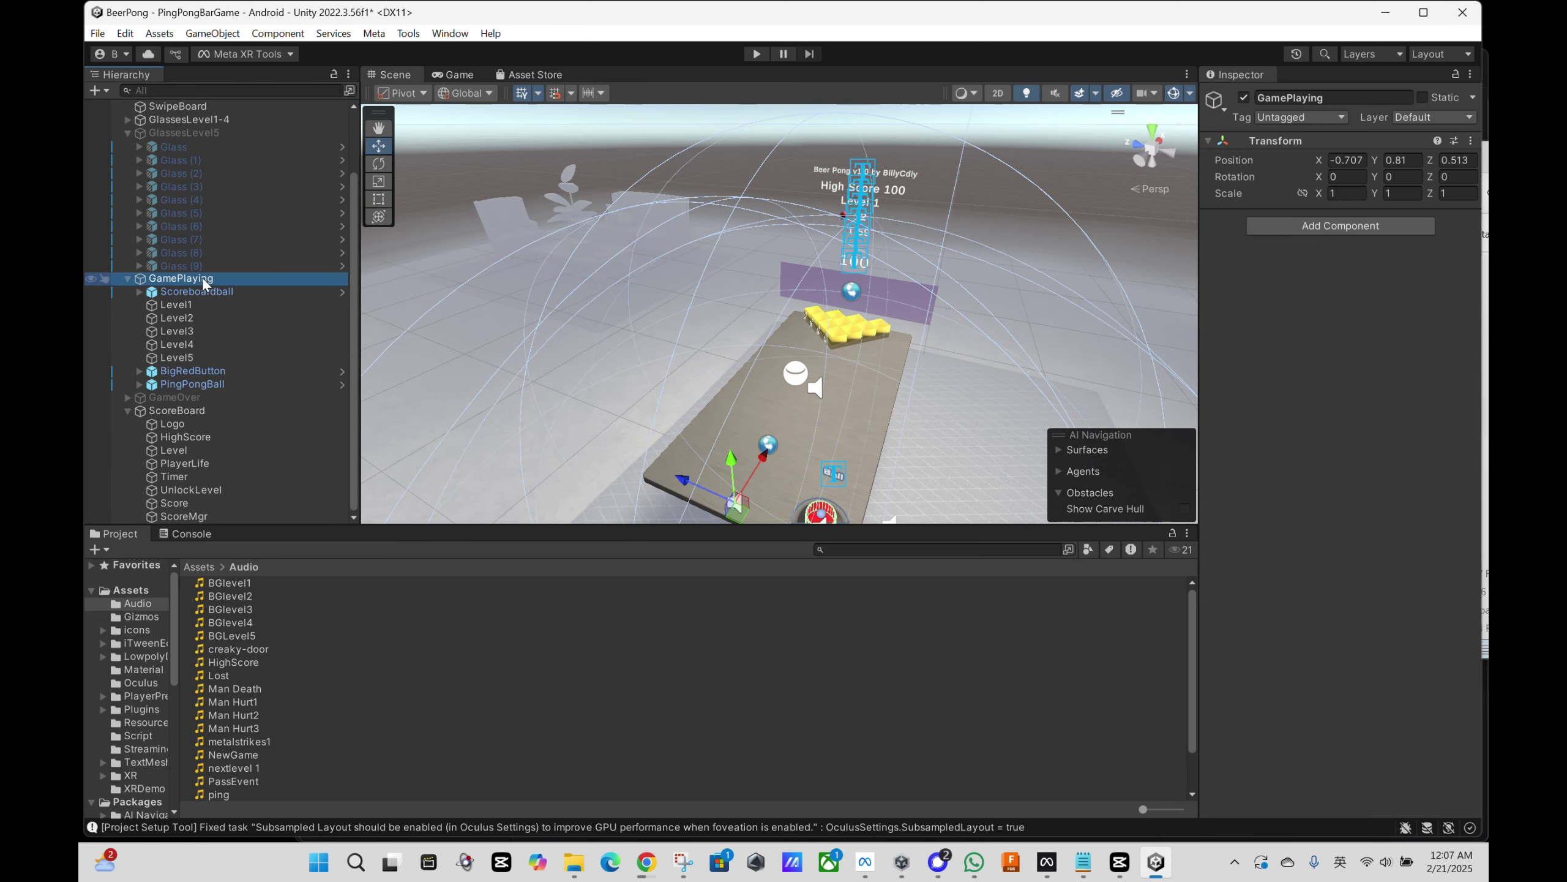
pyautogui.rightClick(202, 277)
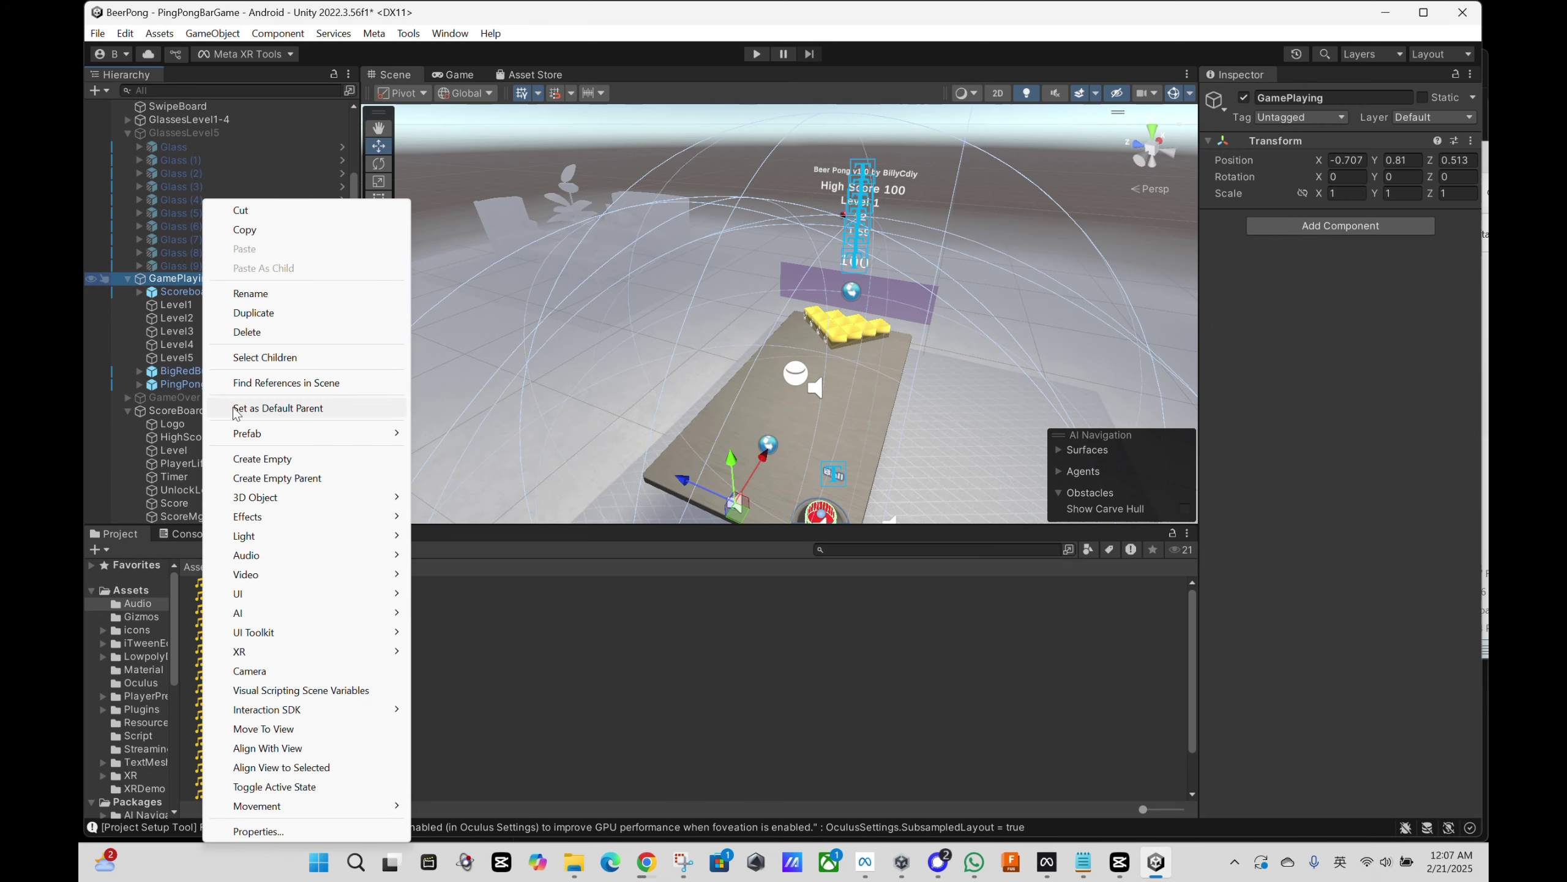
pyautogui.click(269, 464)
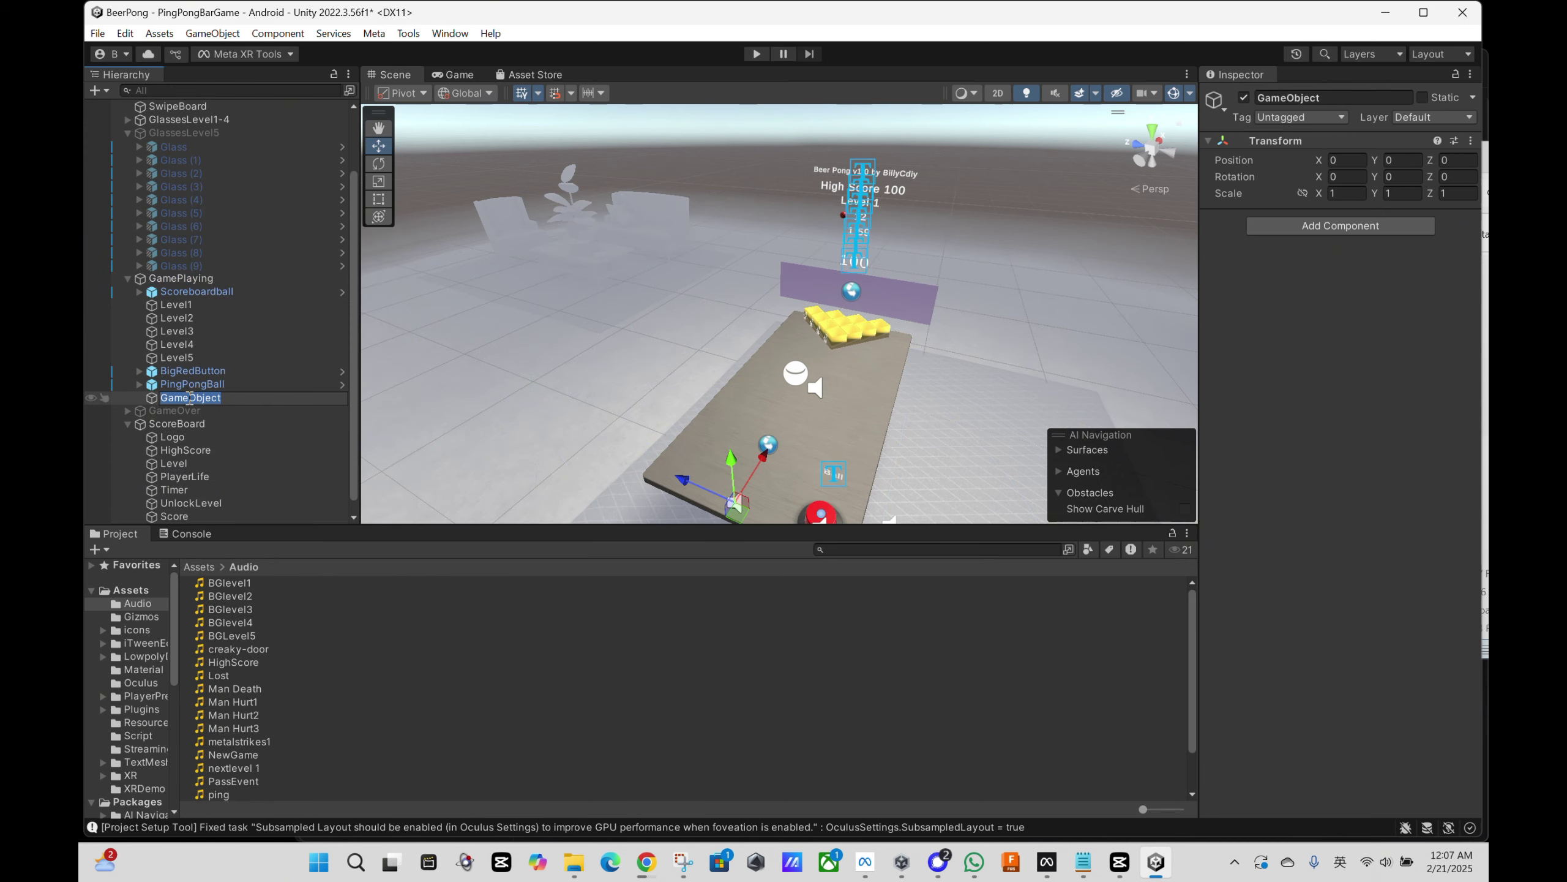
pyautogui.moveTo(167, 397); pyautogui.dragTo(230, 400)
pyautogui.press('BackSpace')
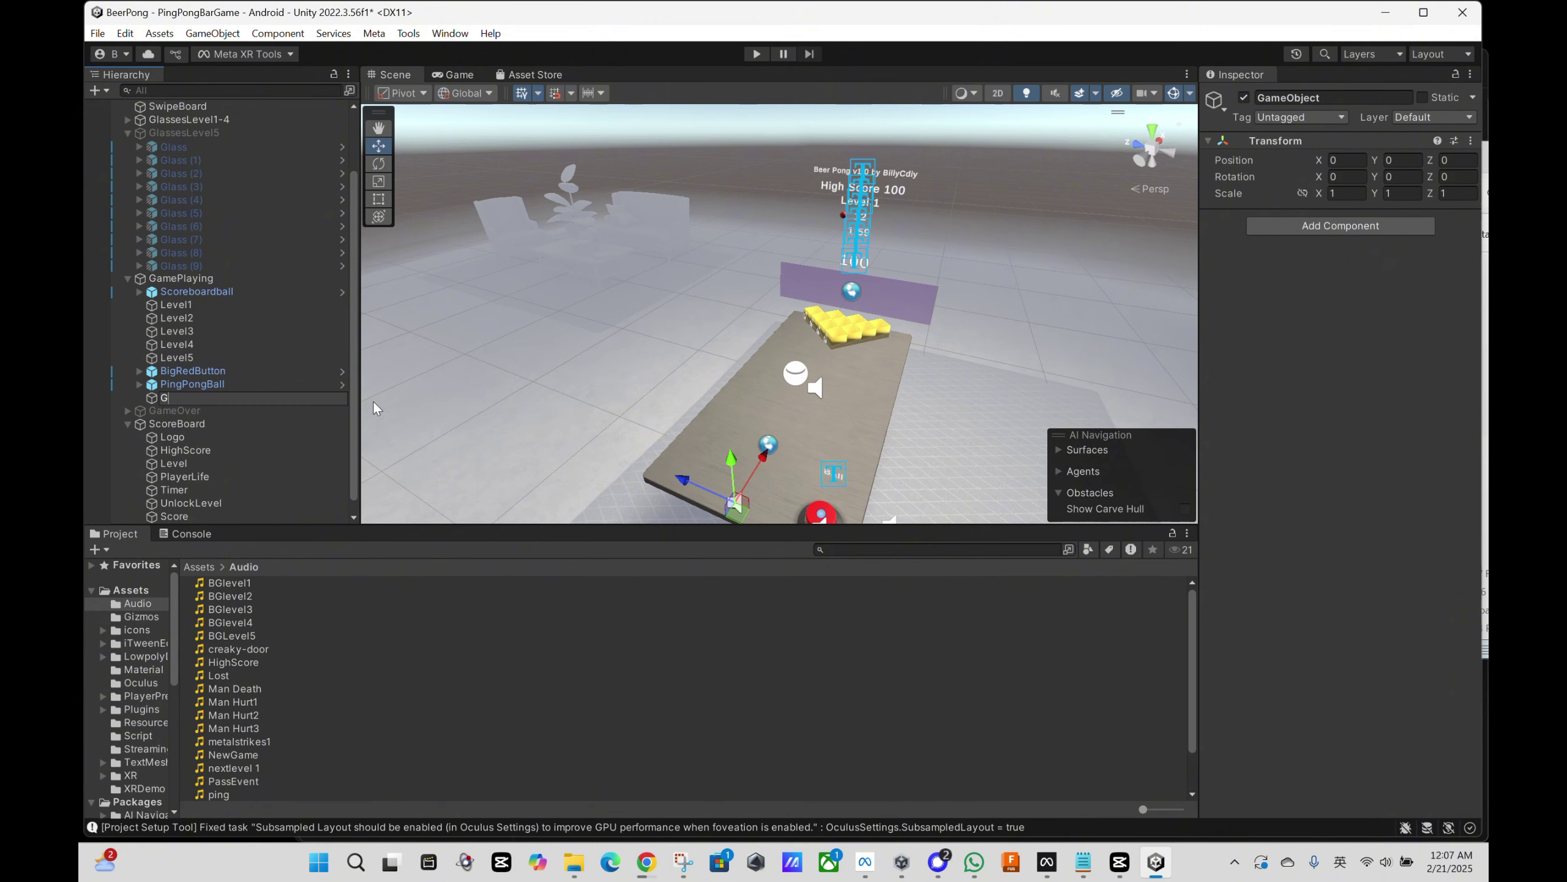
pyautogui.write('Level6')
pyautogui.press('Return')
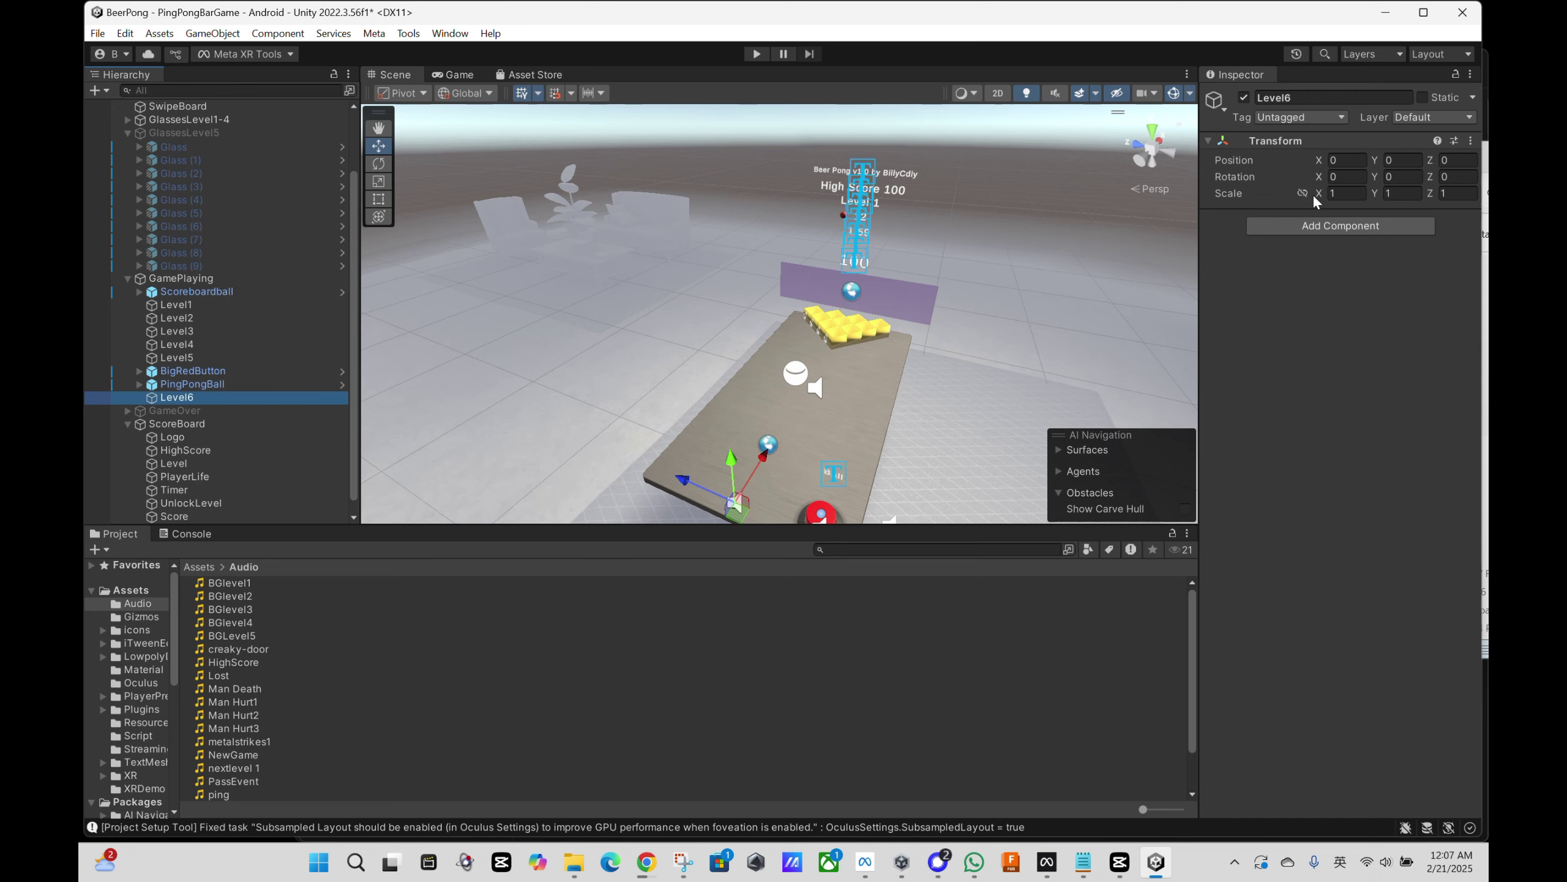
# Attach the creaky-door clip to Level6 as an audio source and enable Loop
pyautogui.click(246, 652)
pyautogui.moveTo(246, 652); pyautogui.dragTo(229, 404)
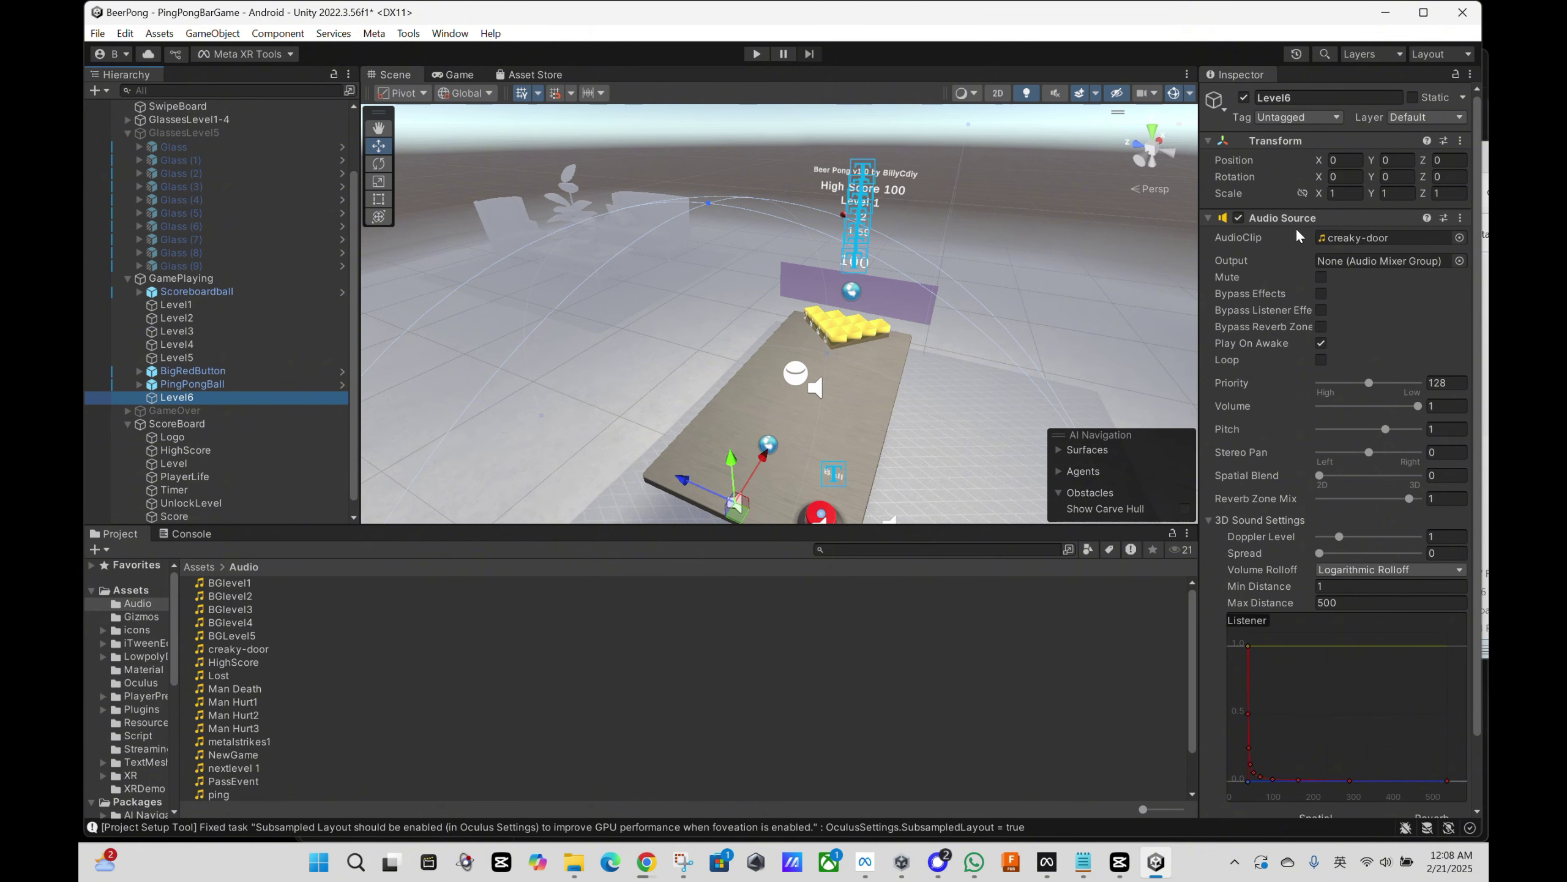
pyautogui.scroll(-3, 1347, 309)
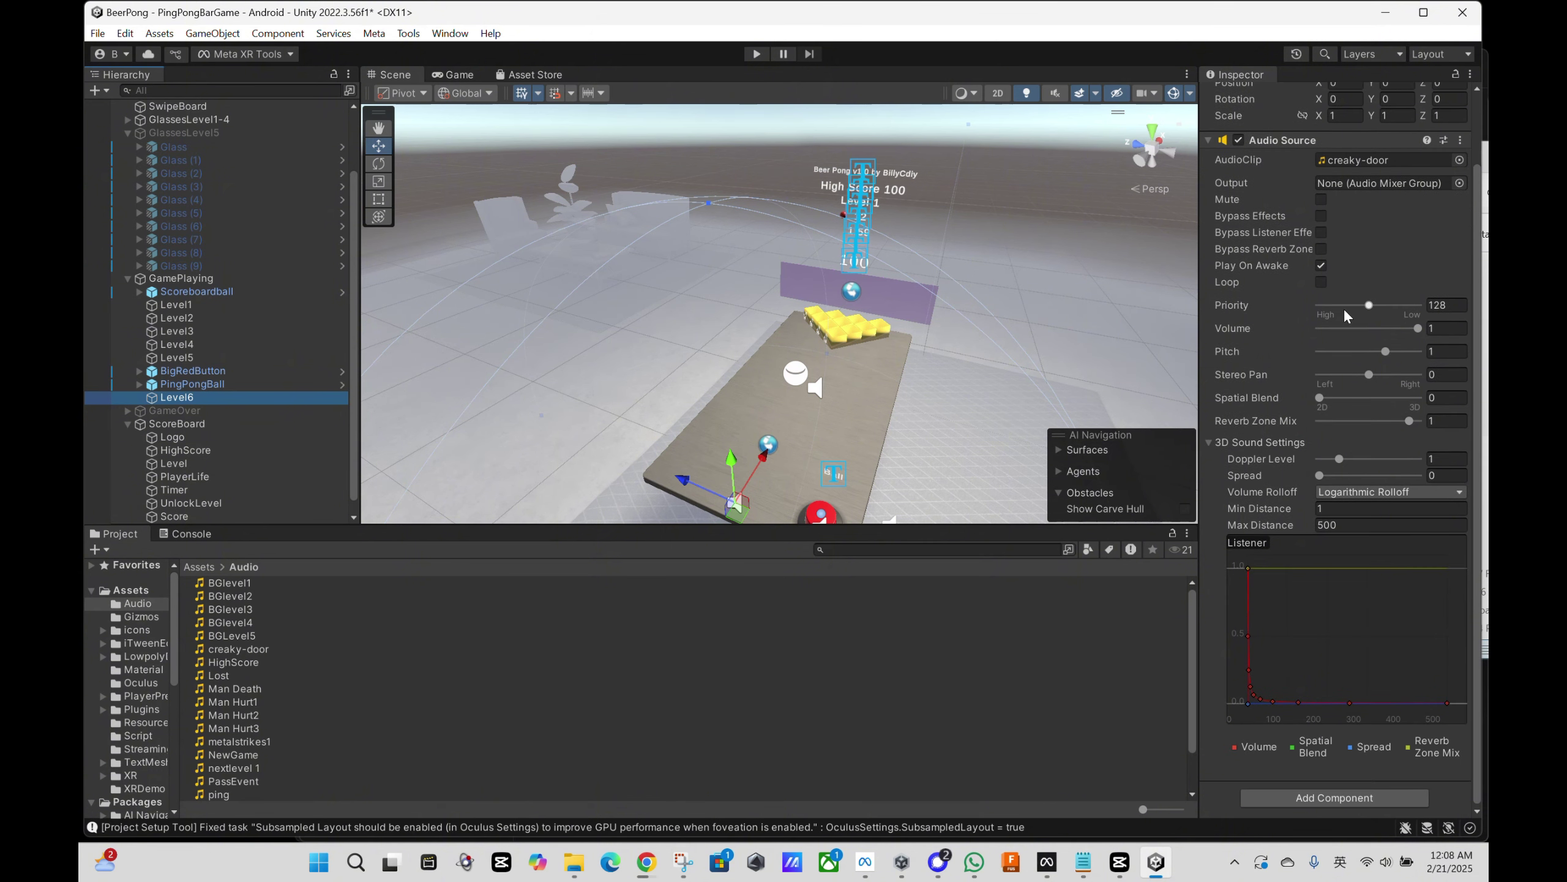
pyautogui.scroll(3, 1325, 319)
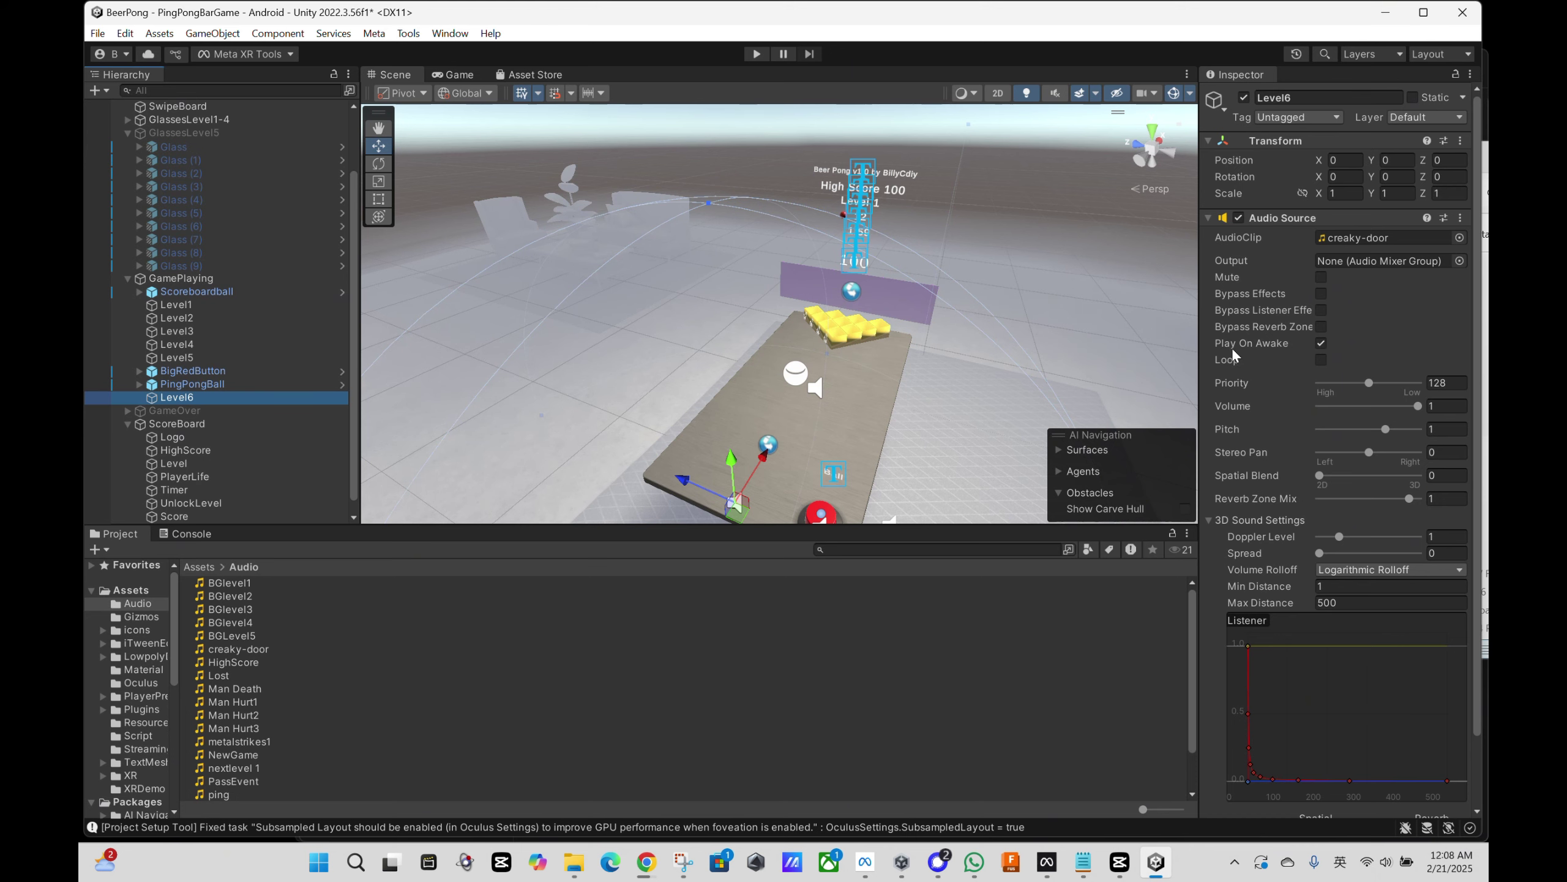
pyautogui.click(1294, 347)
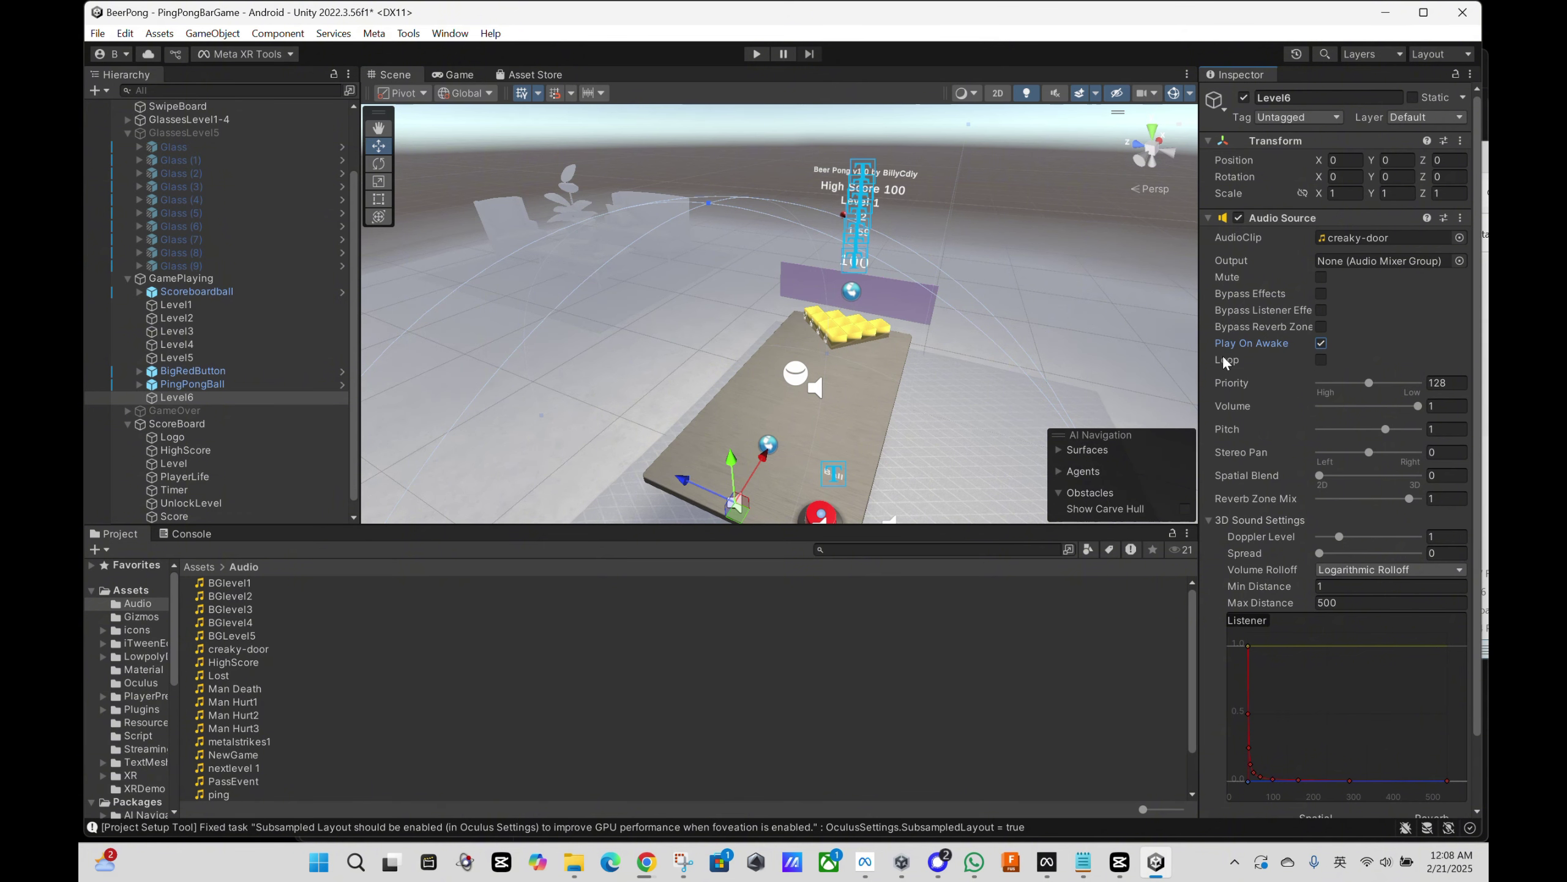
pyautogui.click(1321, 360)
# Review the components and audio source settings of the Level1 to Level5 objects one by one
pyautogui.click(208, 306)
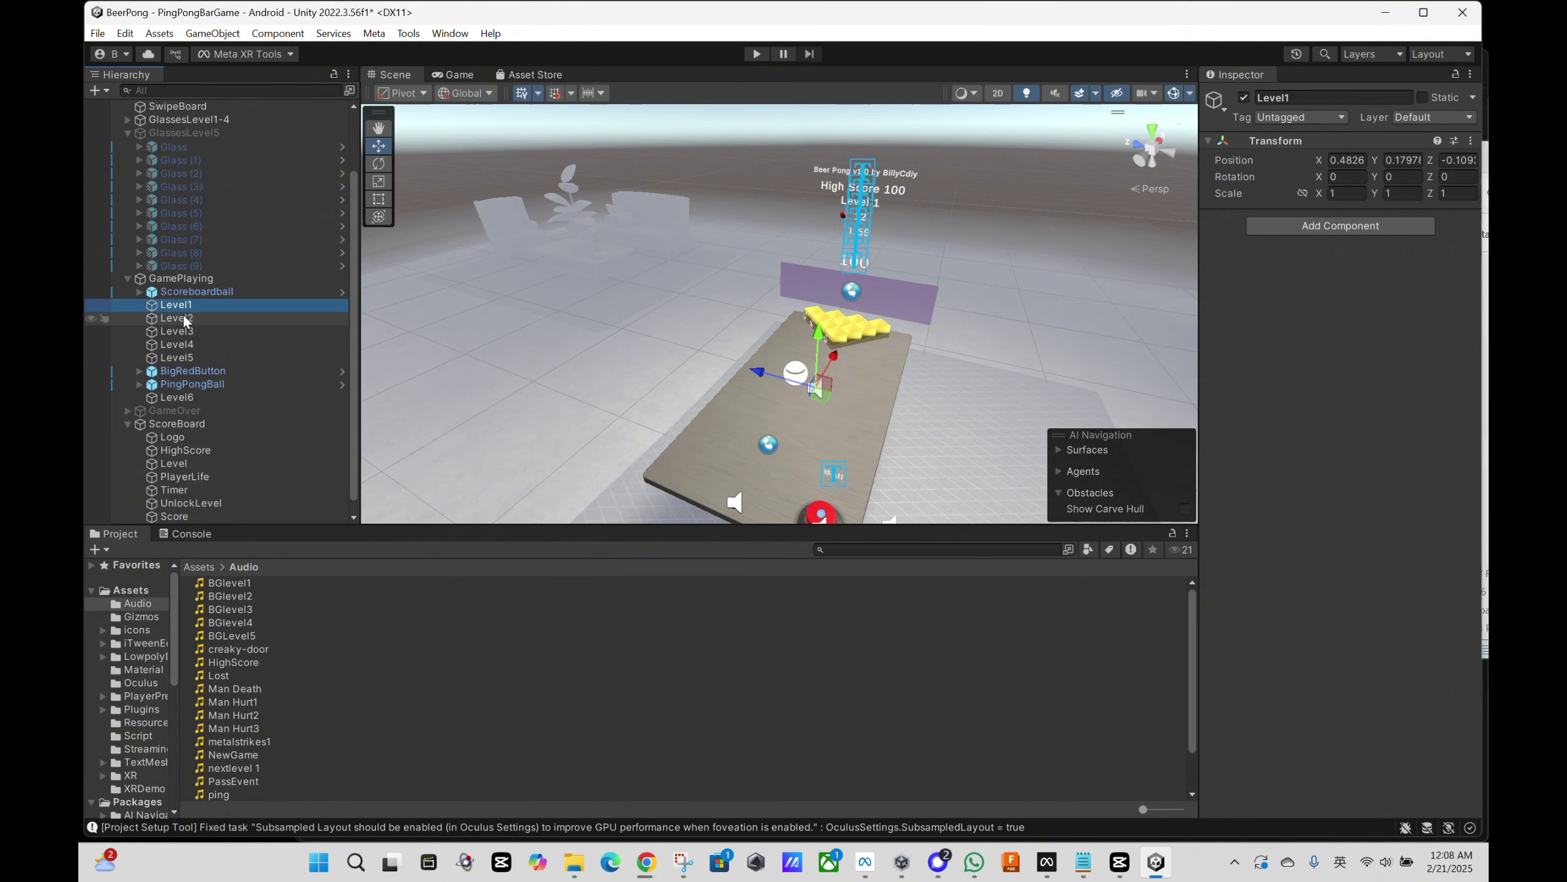
pyautogui.click(184, 319)
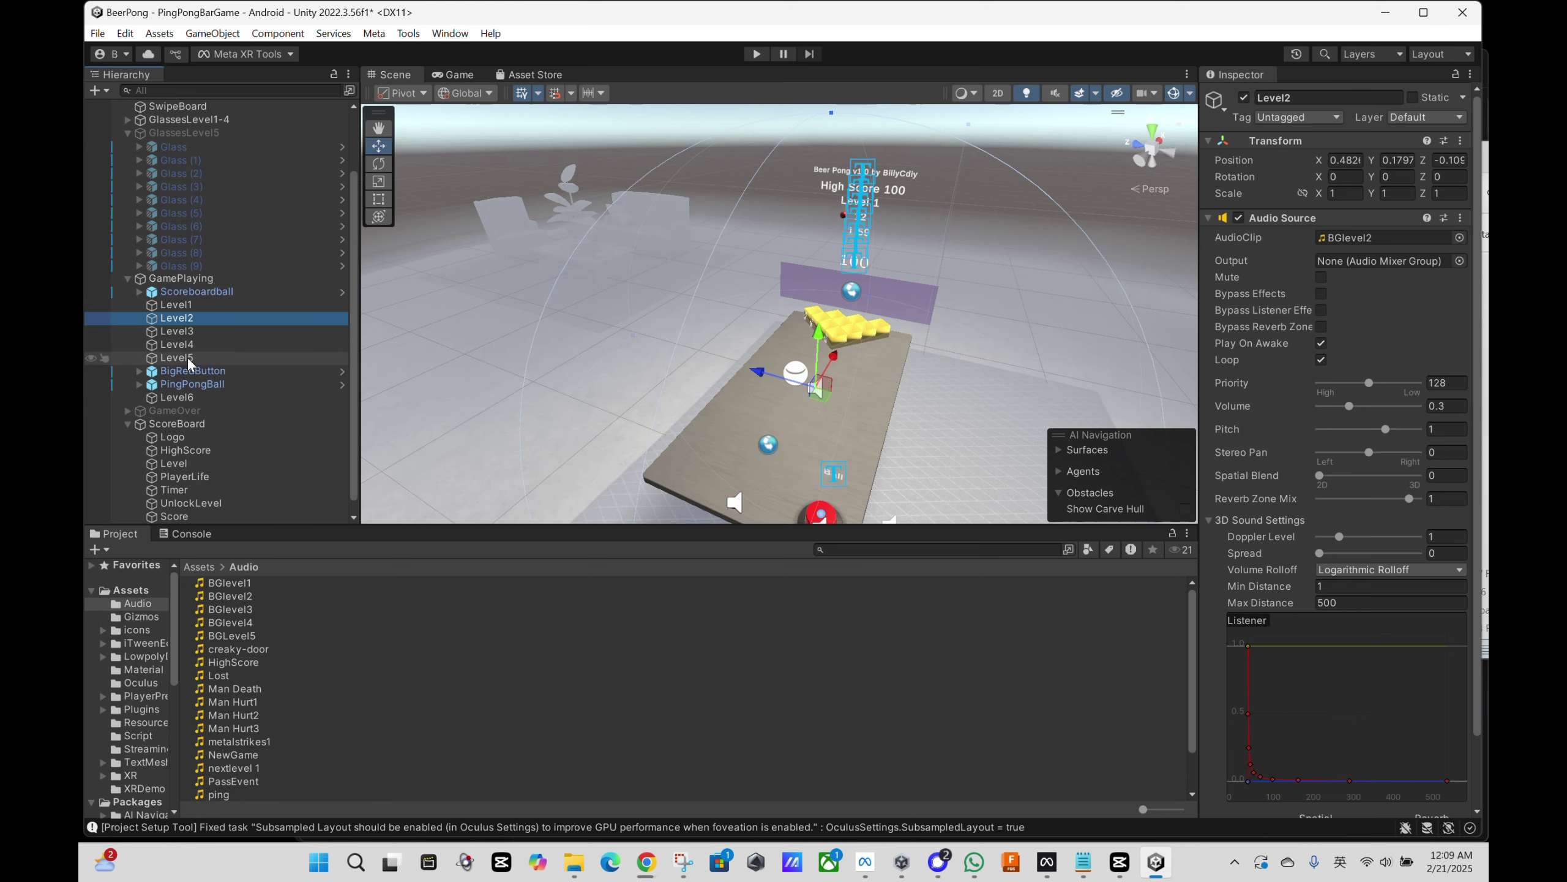
pyautogui.click(194, 328)
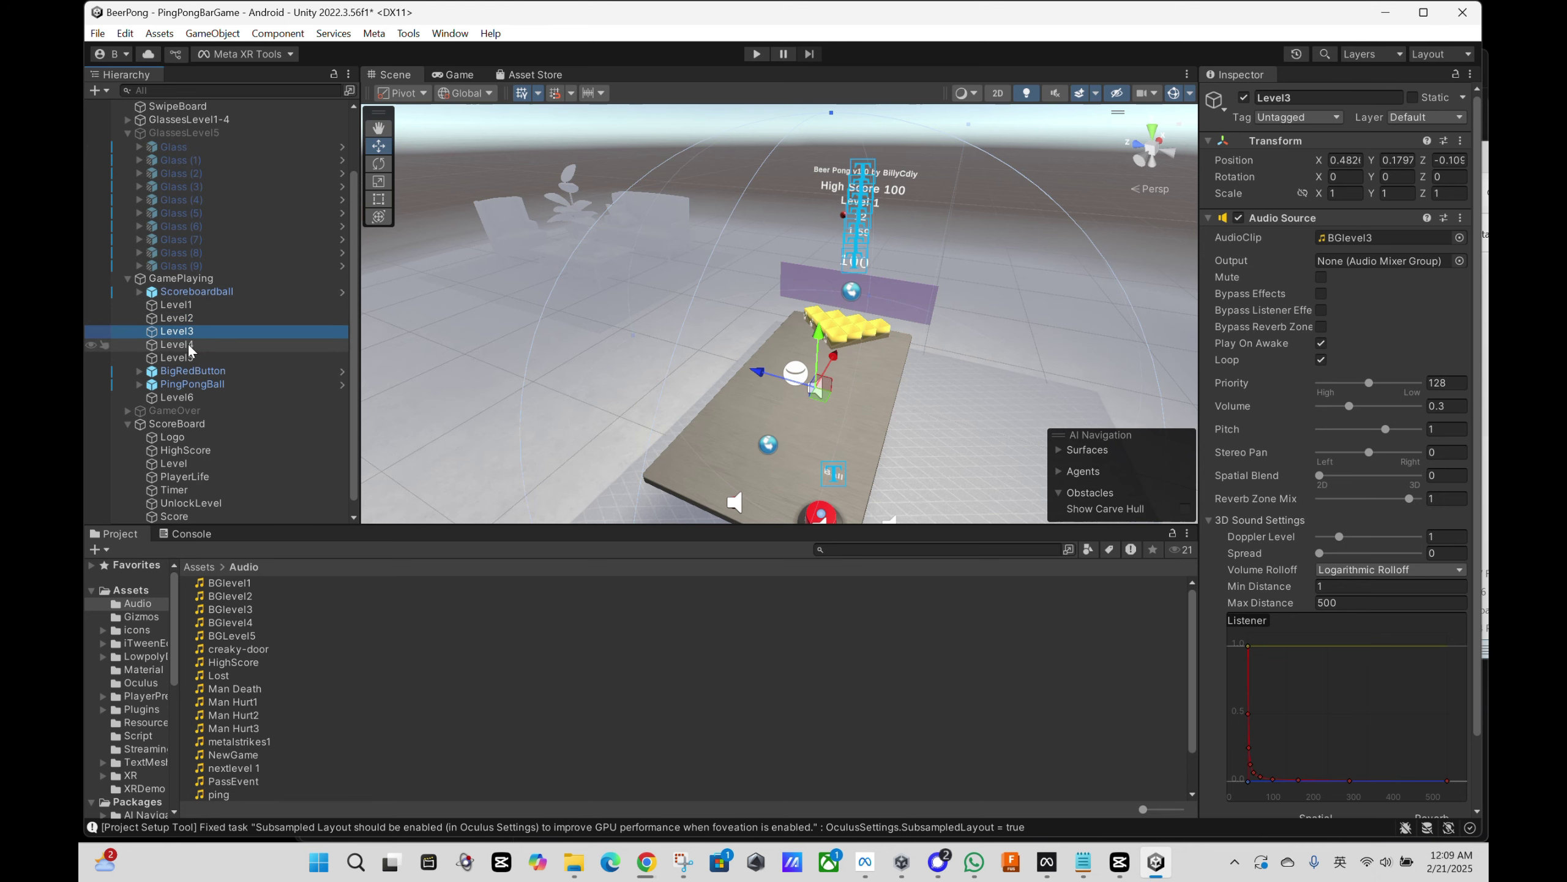
pyautogui.click(192, 346)
pyautogui.click(191, 357)
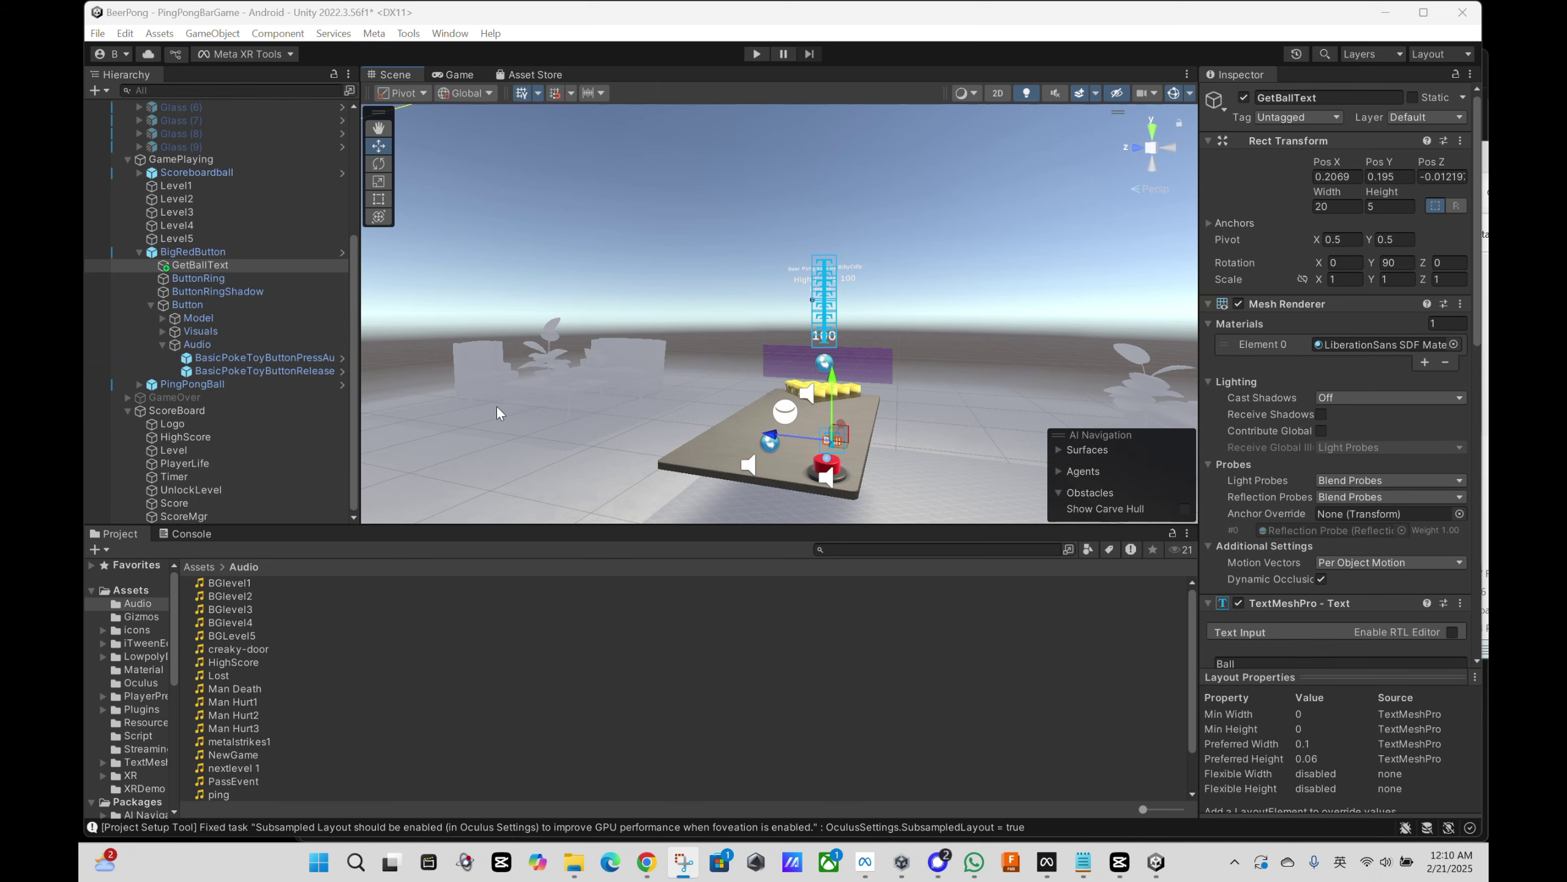
# Examine the red button and its Ball label in the scene, comparing the BigRedButton and GetBallText objects
pyautogui.scroll(3, 872, 483)
pyautogui.moveTo(872, 483); pyautogui.dragTo(872, 415, button='middle')
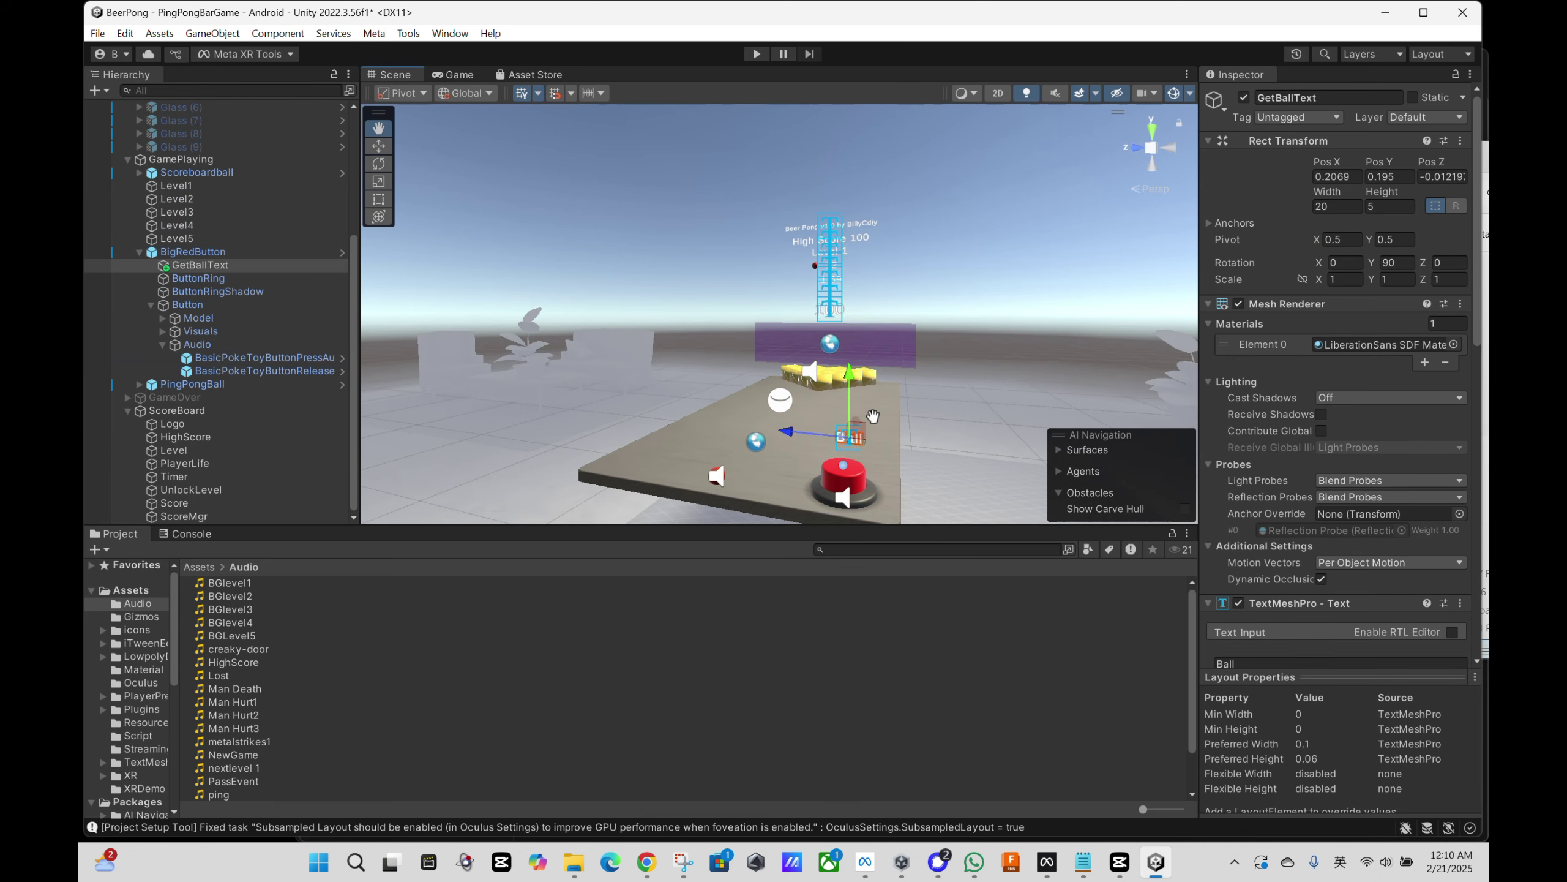
pyautogui.scroll(6, 872, 416)
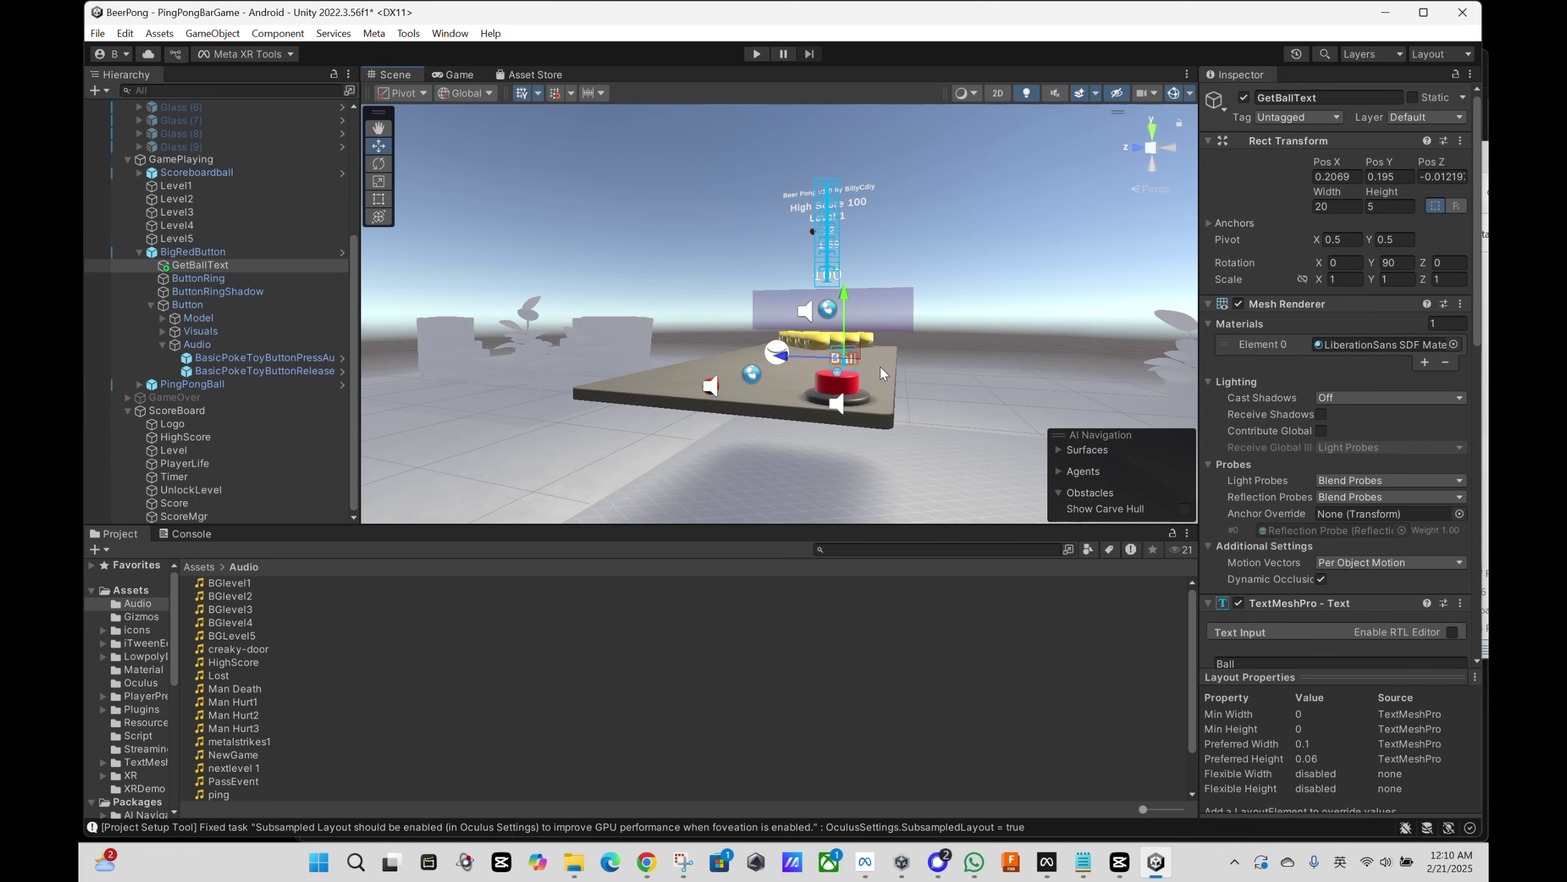
pyautogui.moveTo(905, 356); pyautogui.dragTo(759, 374, button='middle')
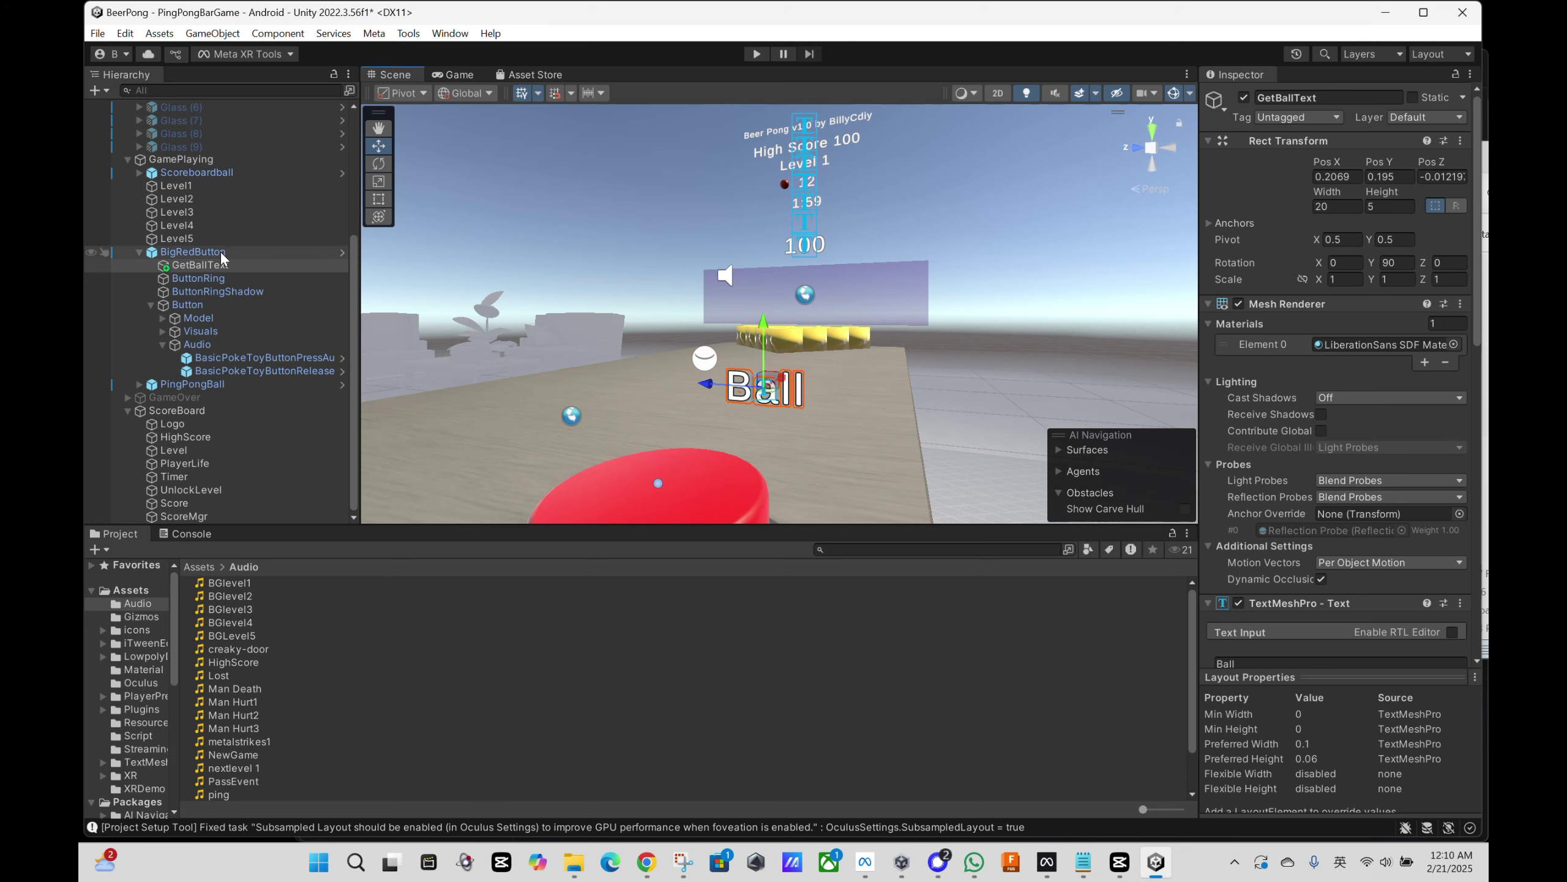
pyautogui.click(191, 251)
pyautogui.click(222, 271)
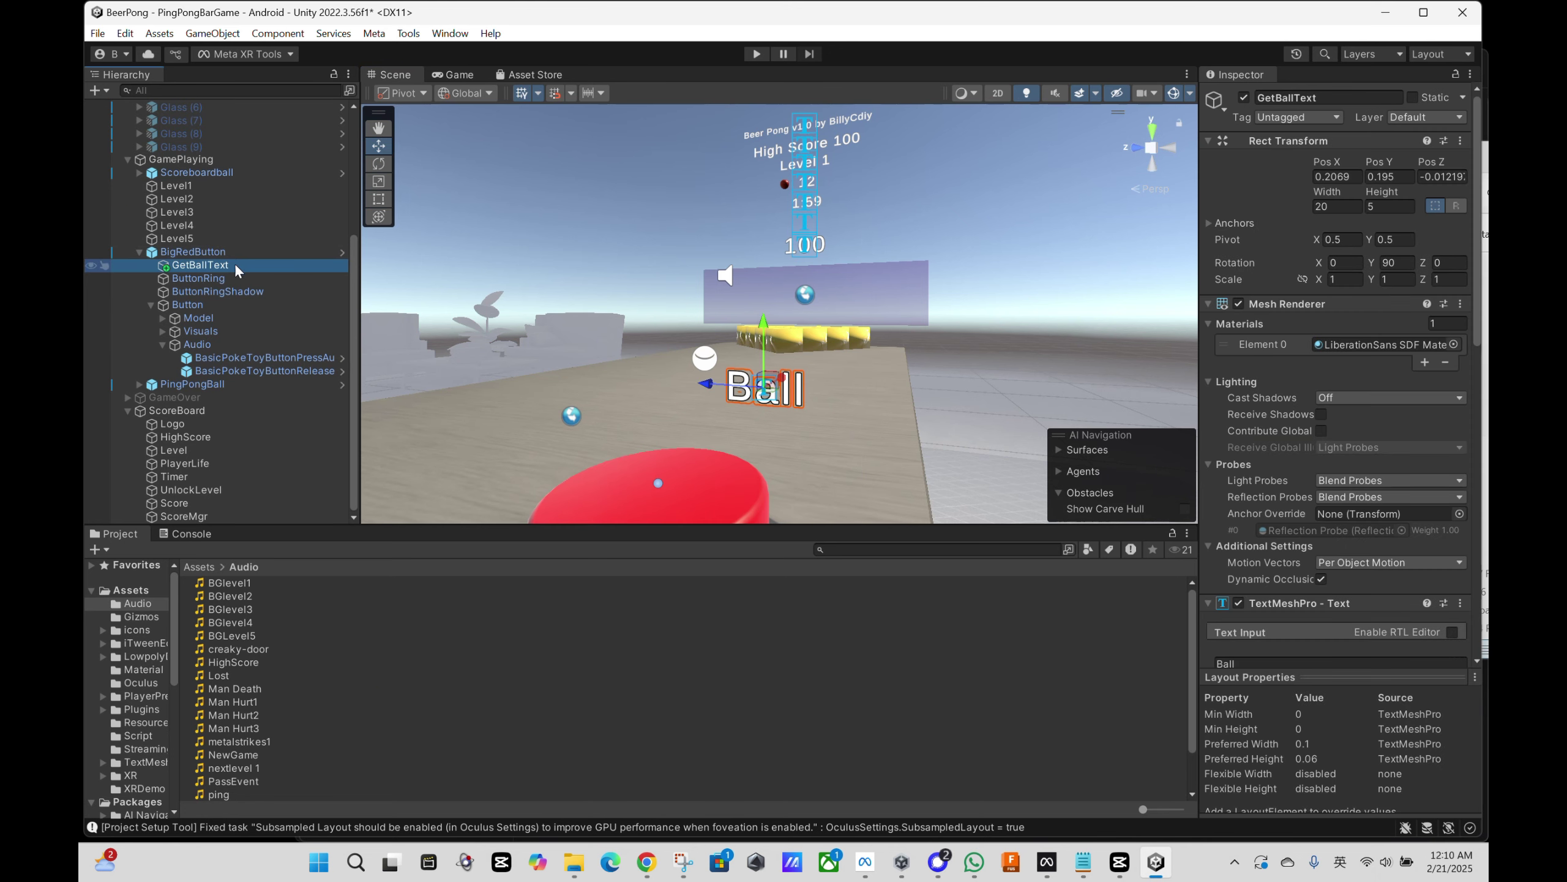
pyautogui.click(224, 254)
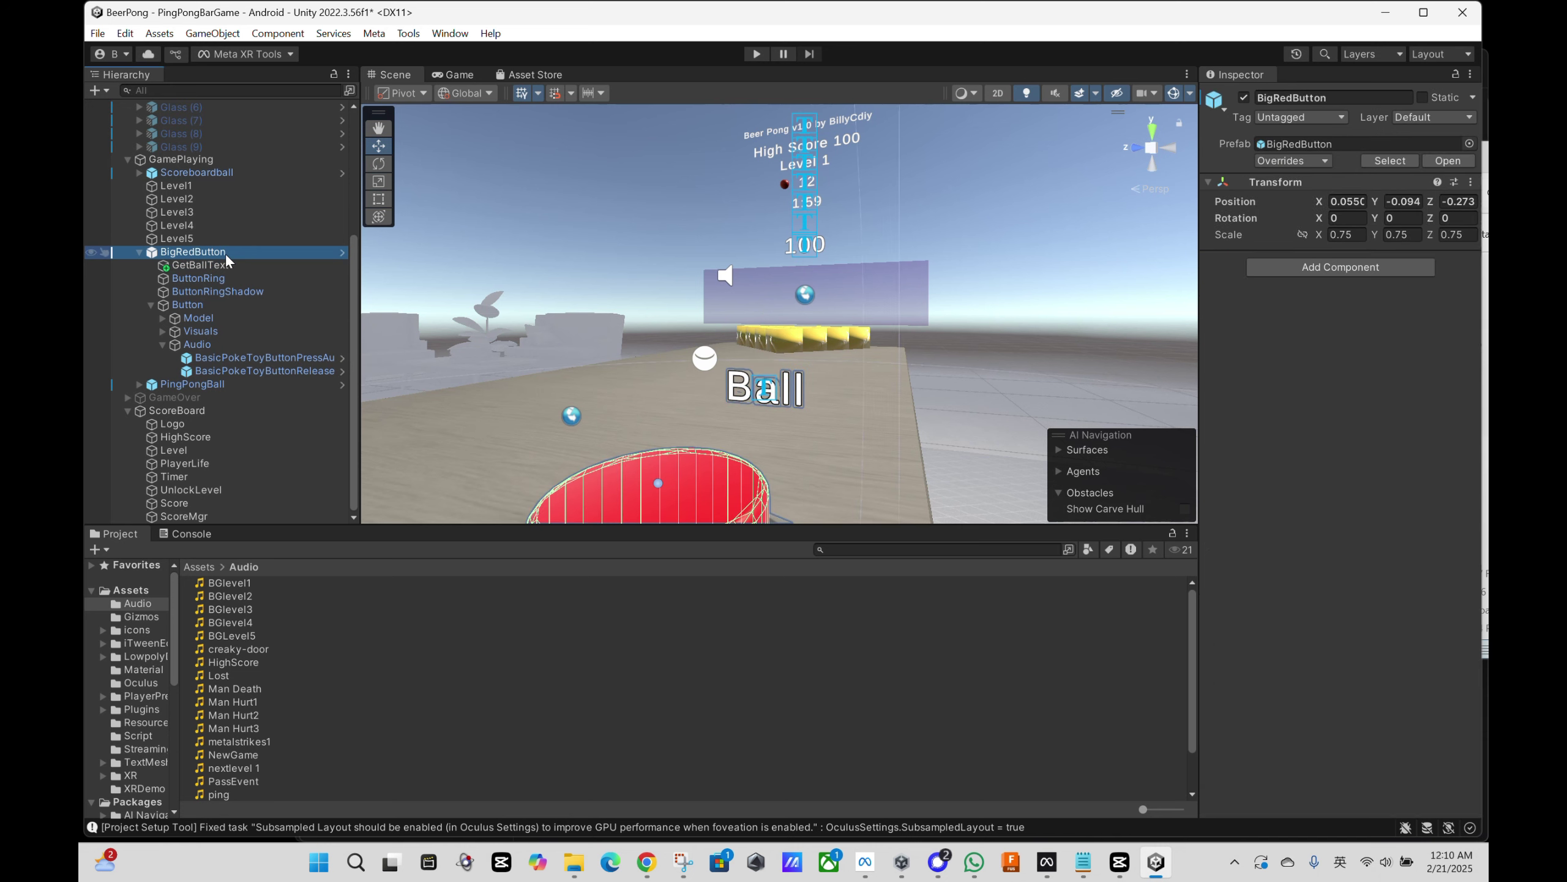
pyautogui.click(223, 271)
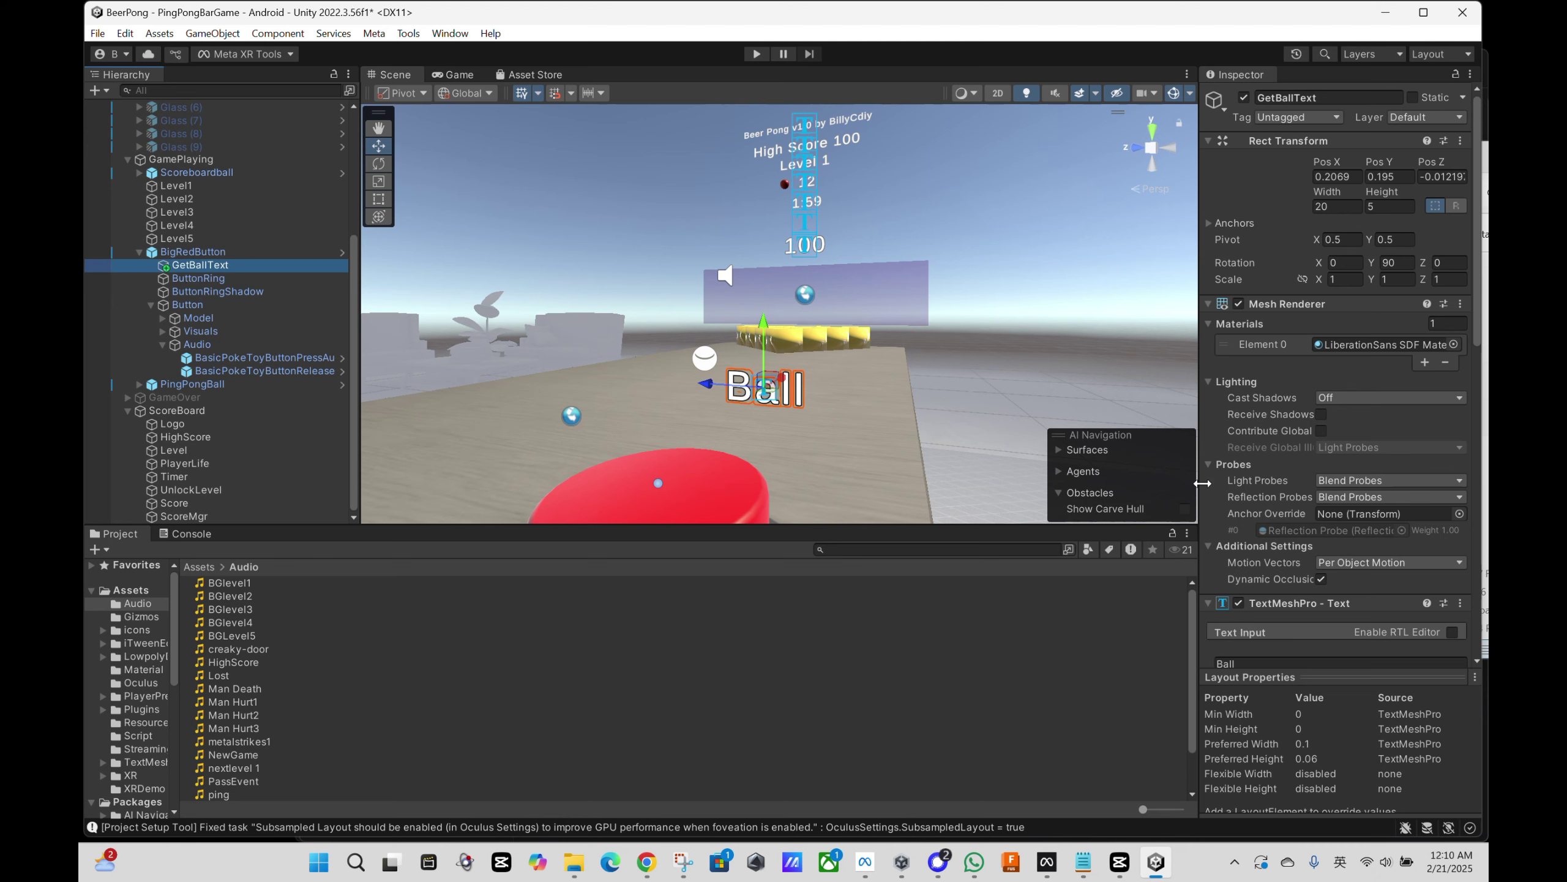
# Review GetBallText's TextMeshPro settings, including its text input, font size and material, and the text components that can be added
pyautogui.scroll(-5, 1293, 488)
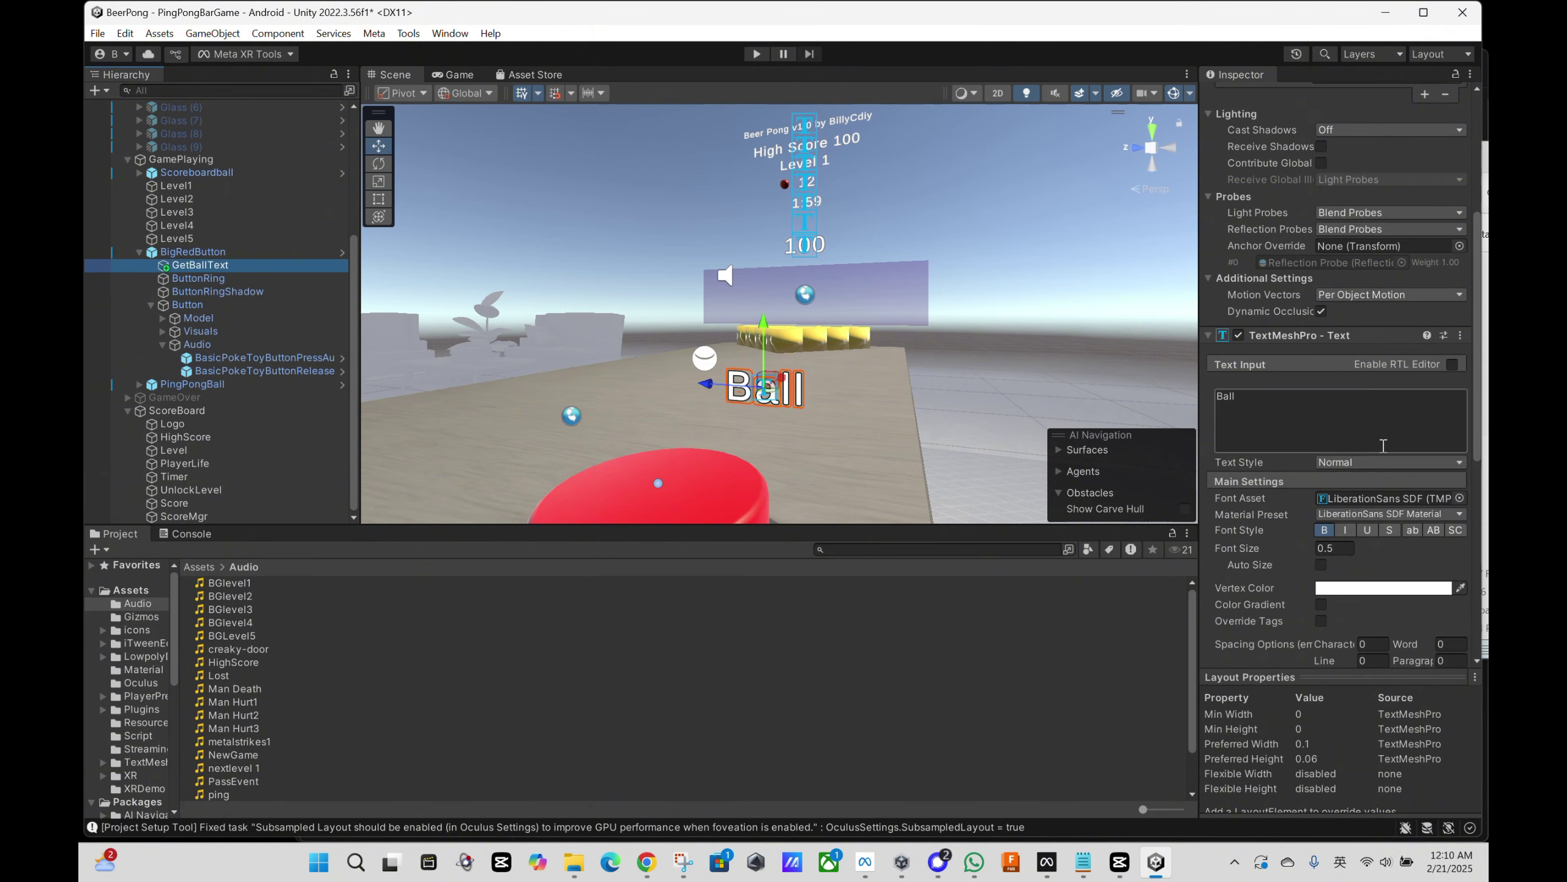
pyautogui.scroll(-2, 1388, 559)
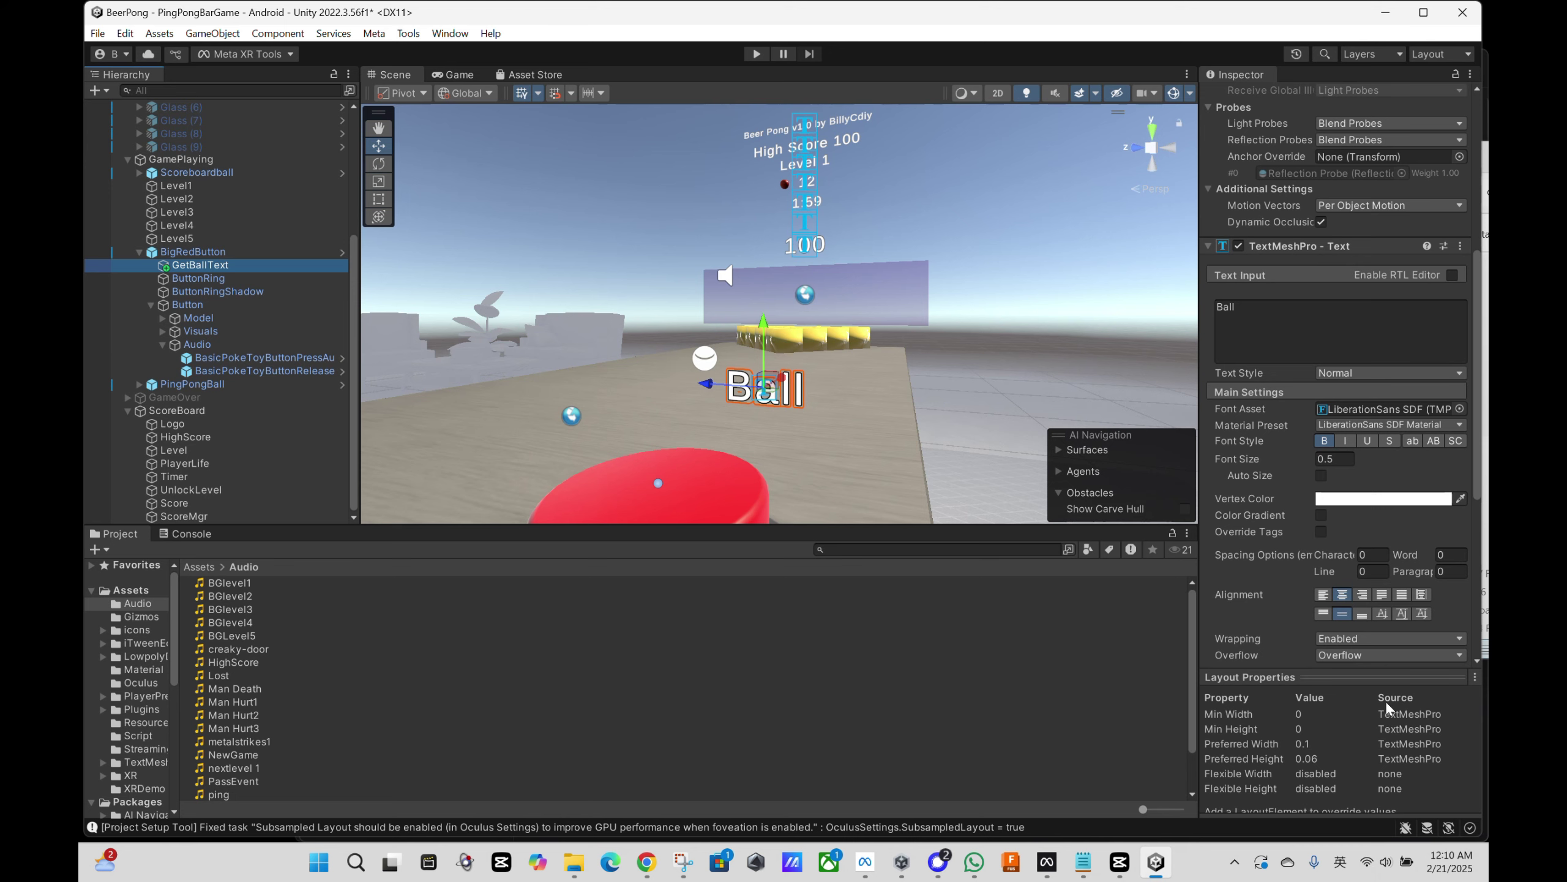
pyautogui.moveTo(1479, 494); pyautogui.dragTo(1480, 649)
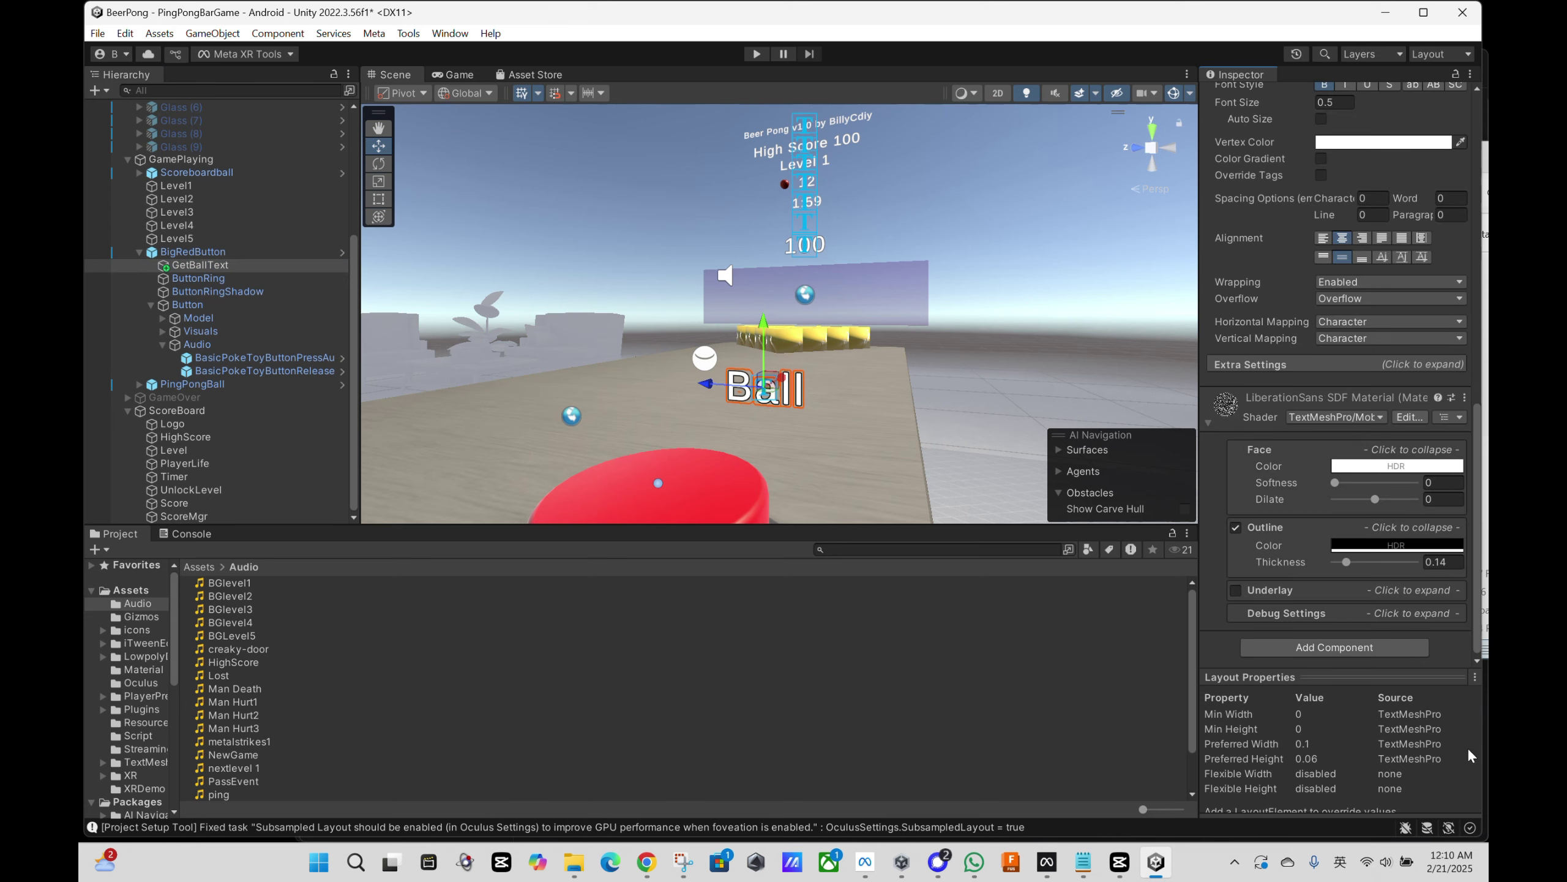
pyautogui.click(1352, 648)
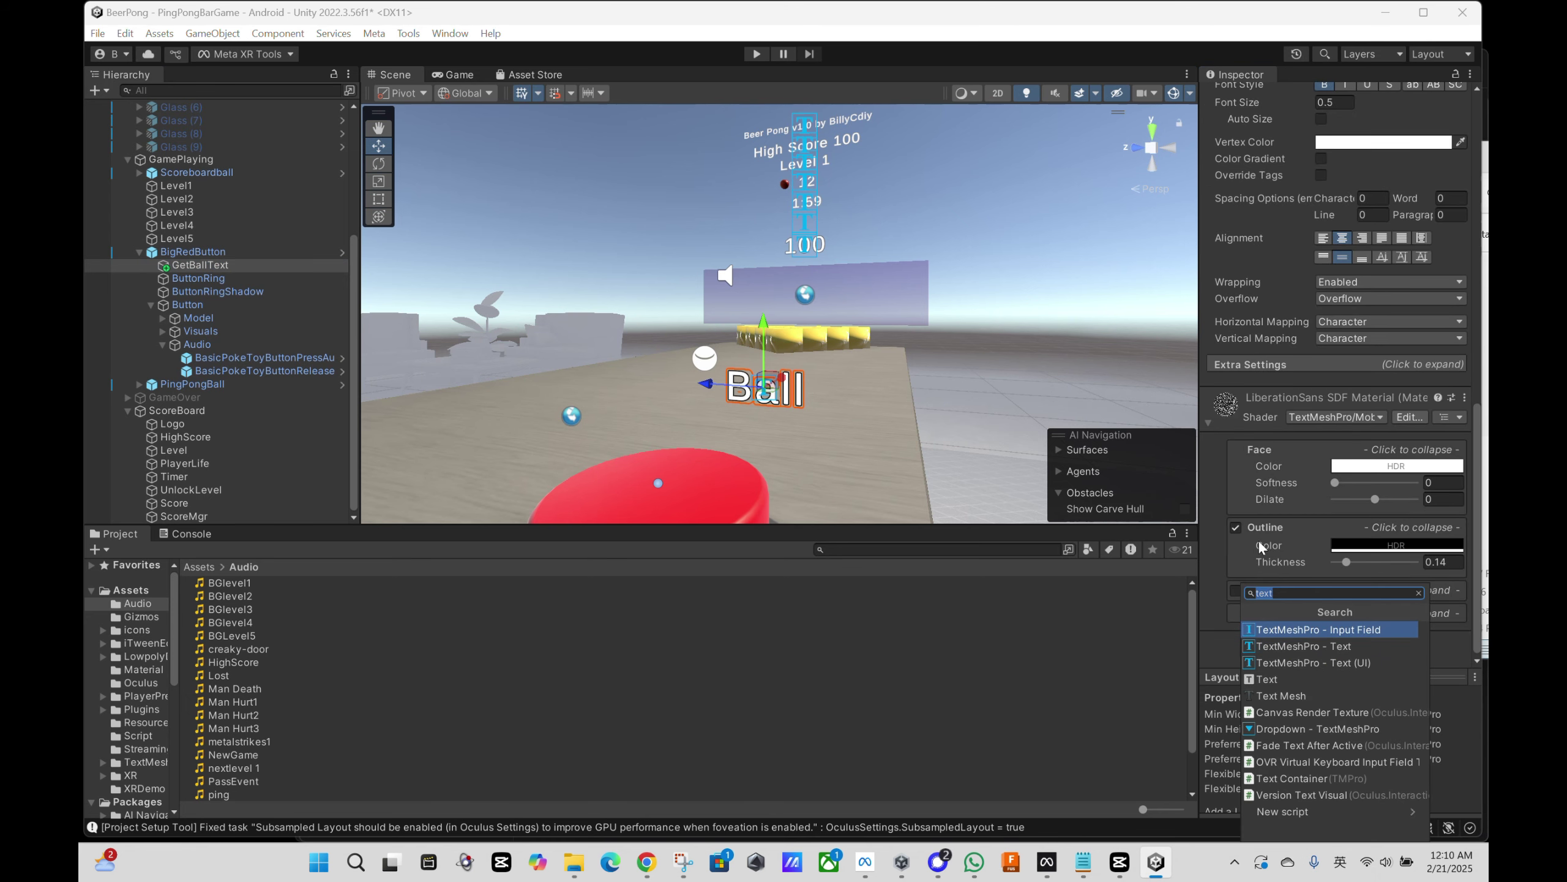
pyautogui.click(1241, 553)
pyautogui.scroll(10, 1314, 413)
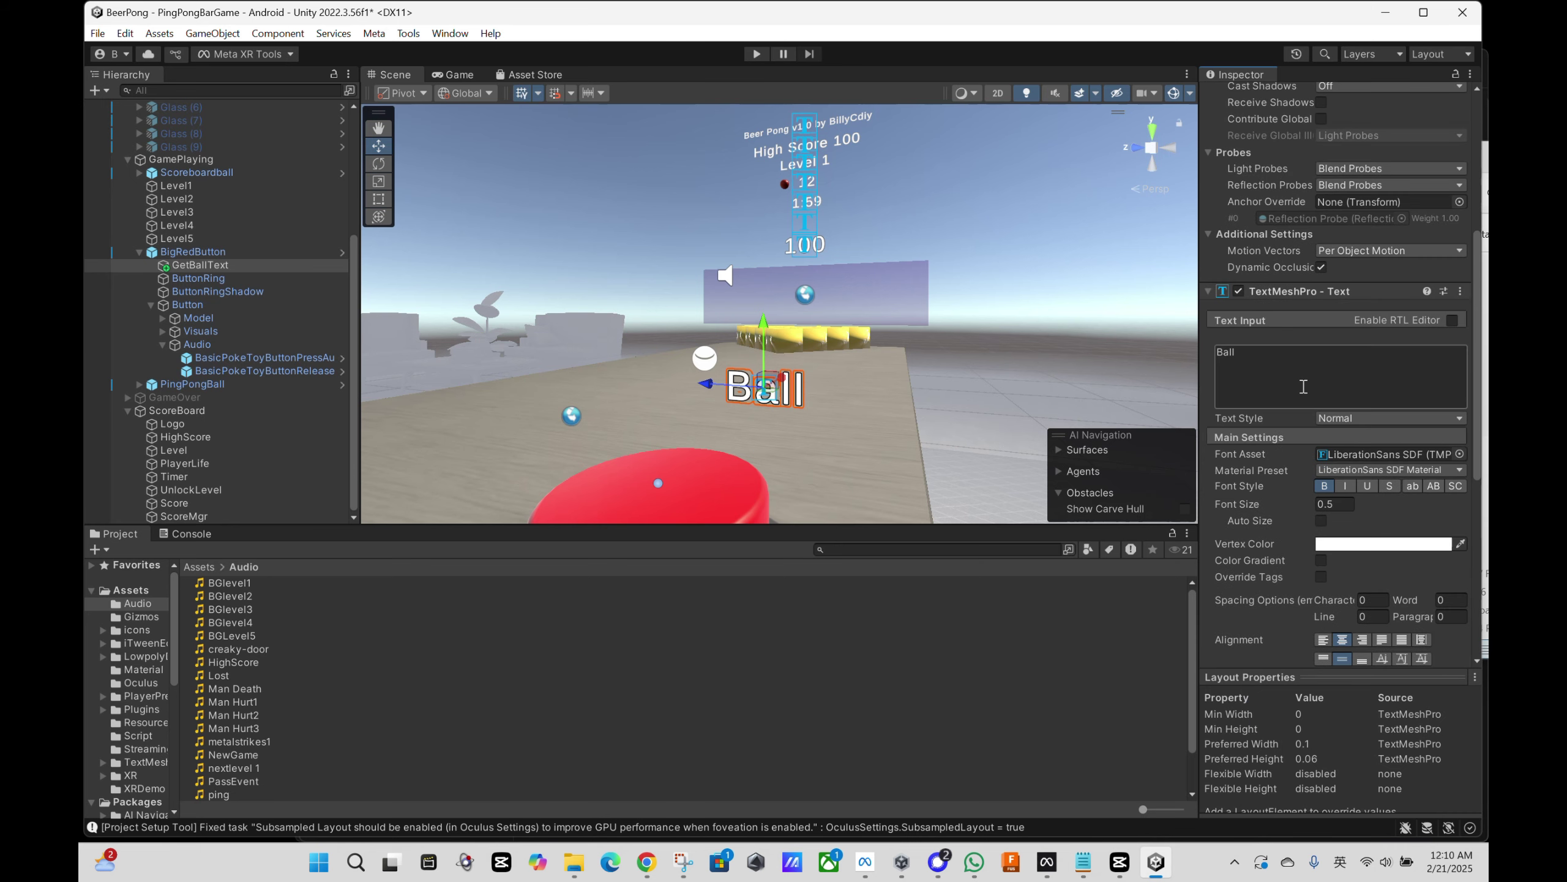
pyautogui.doubleClick(1247, 363)
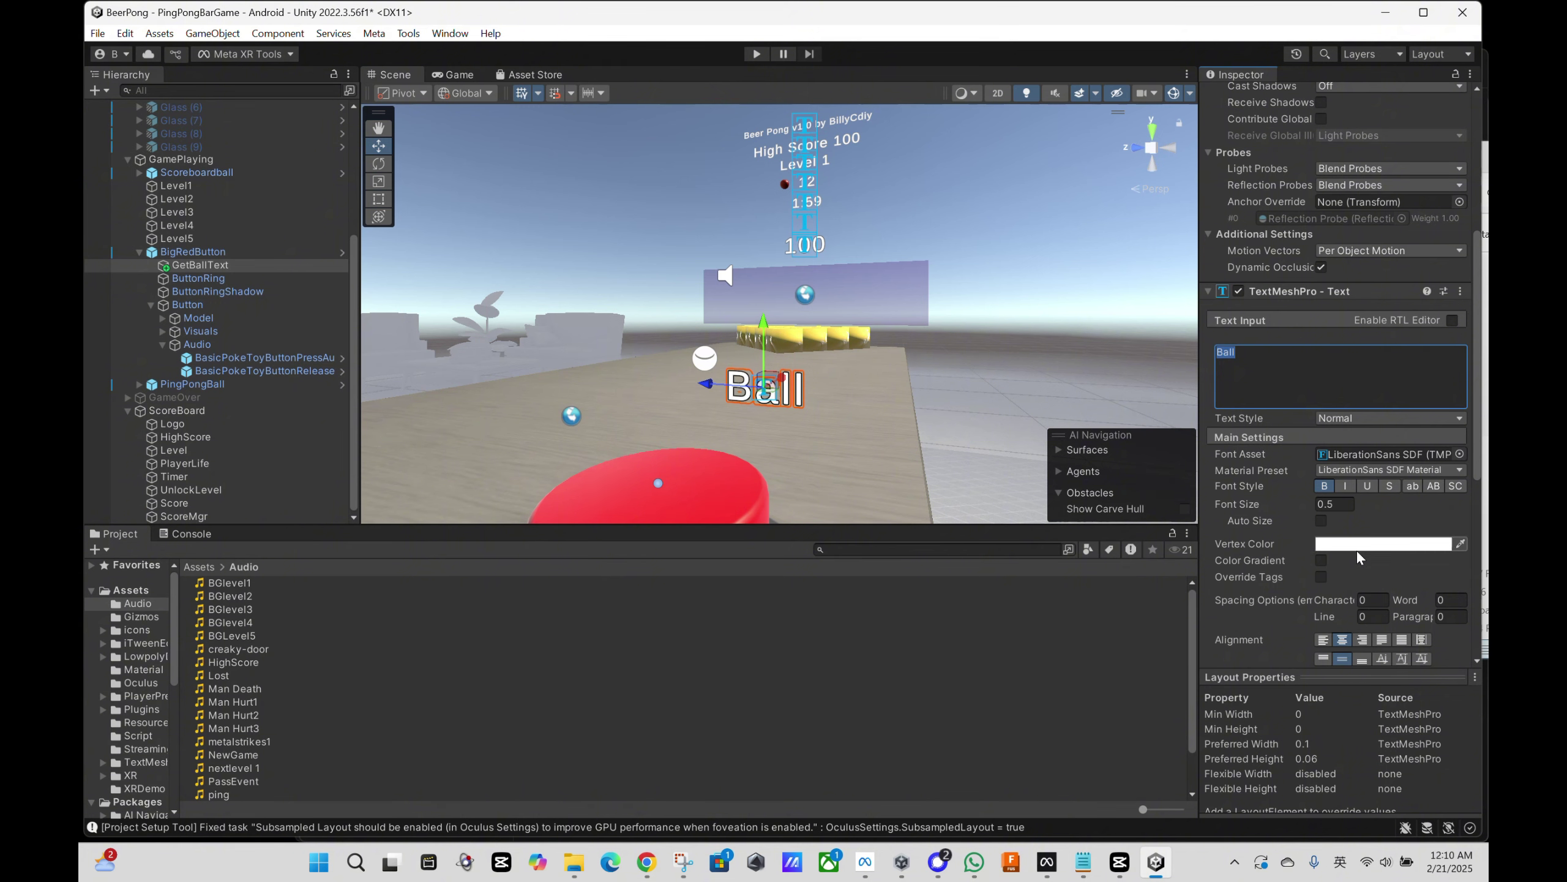
pyautogui.click(1339, 505)
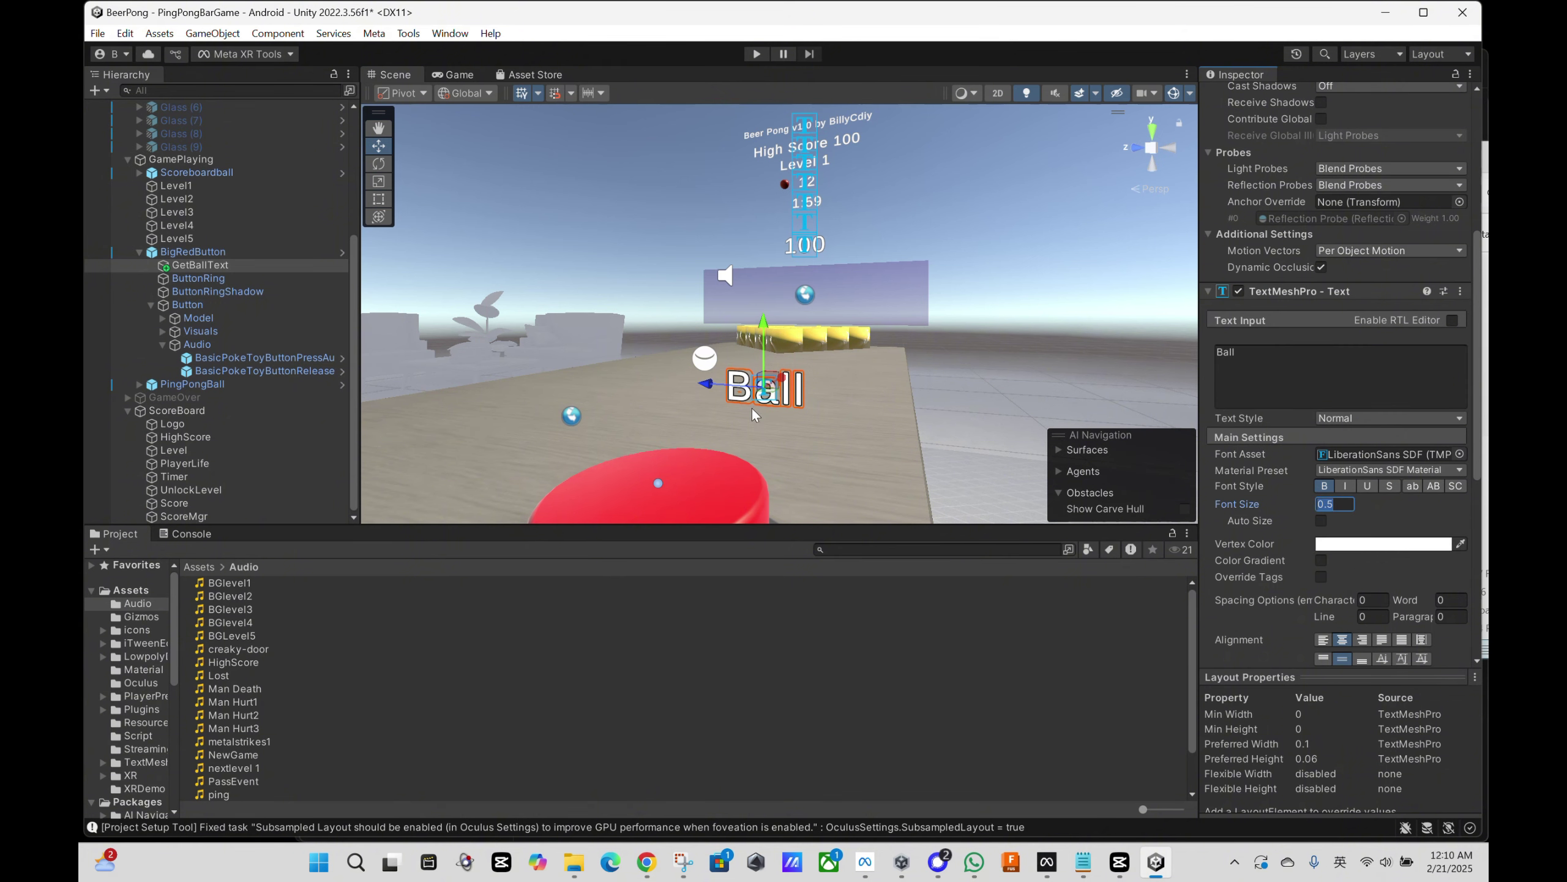
pyautogui.scroll(-3, 760, 387)
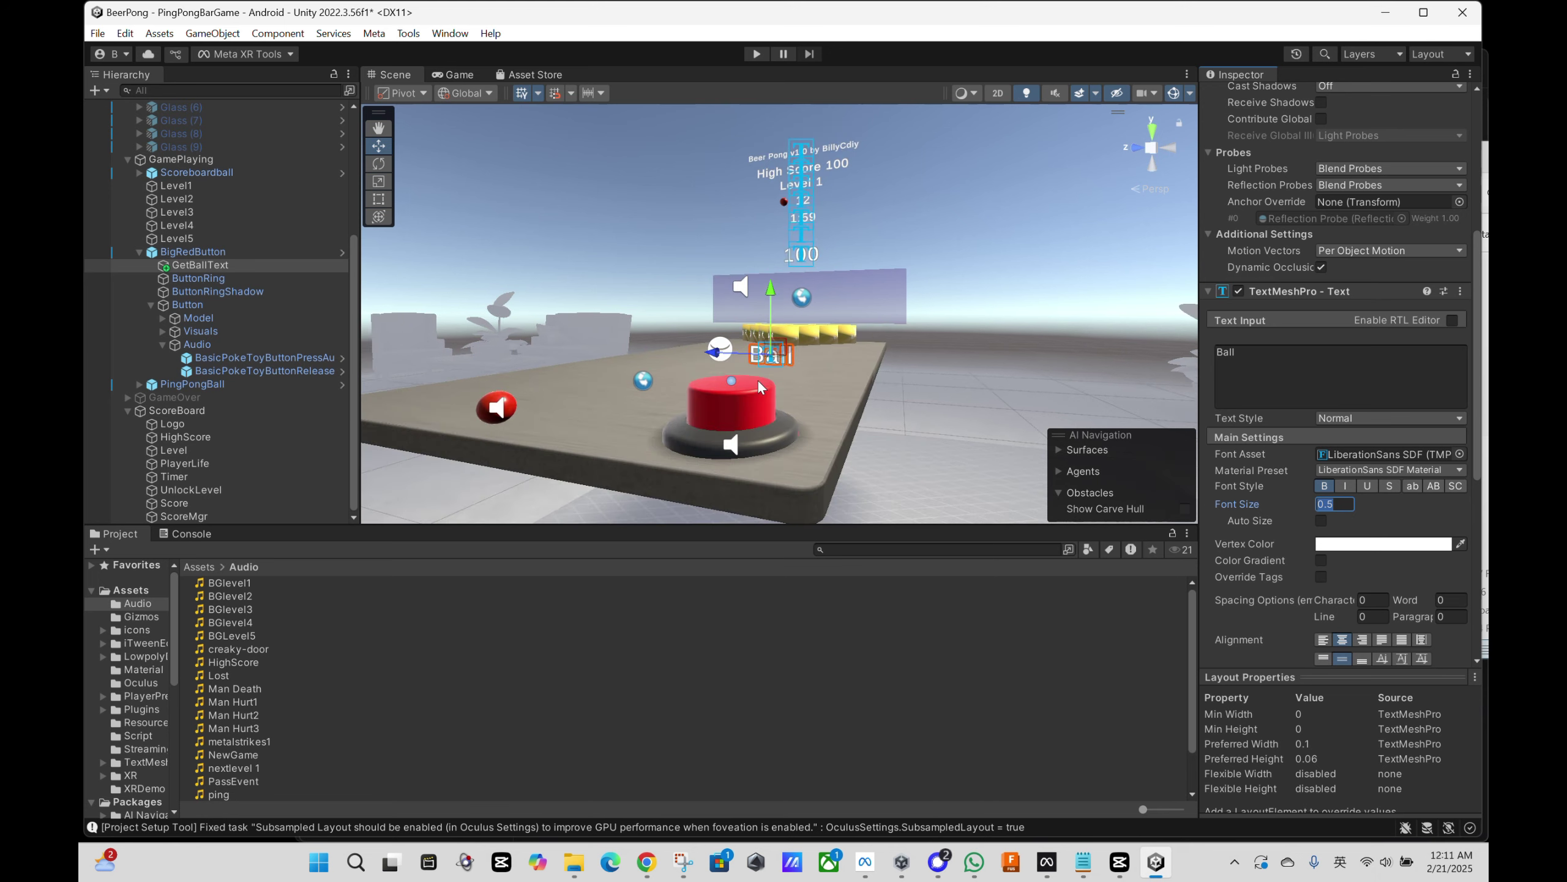
pyautogui.scroll(2, 760, 387)
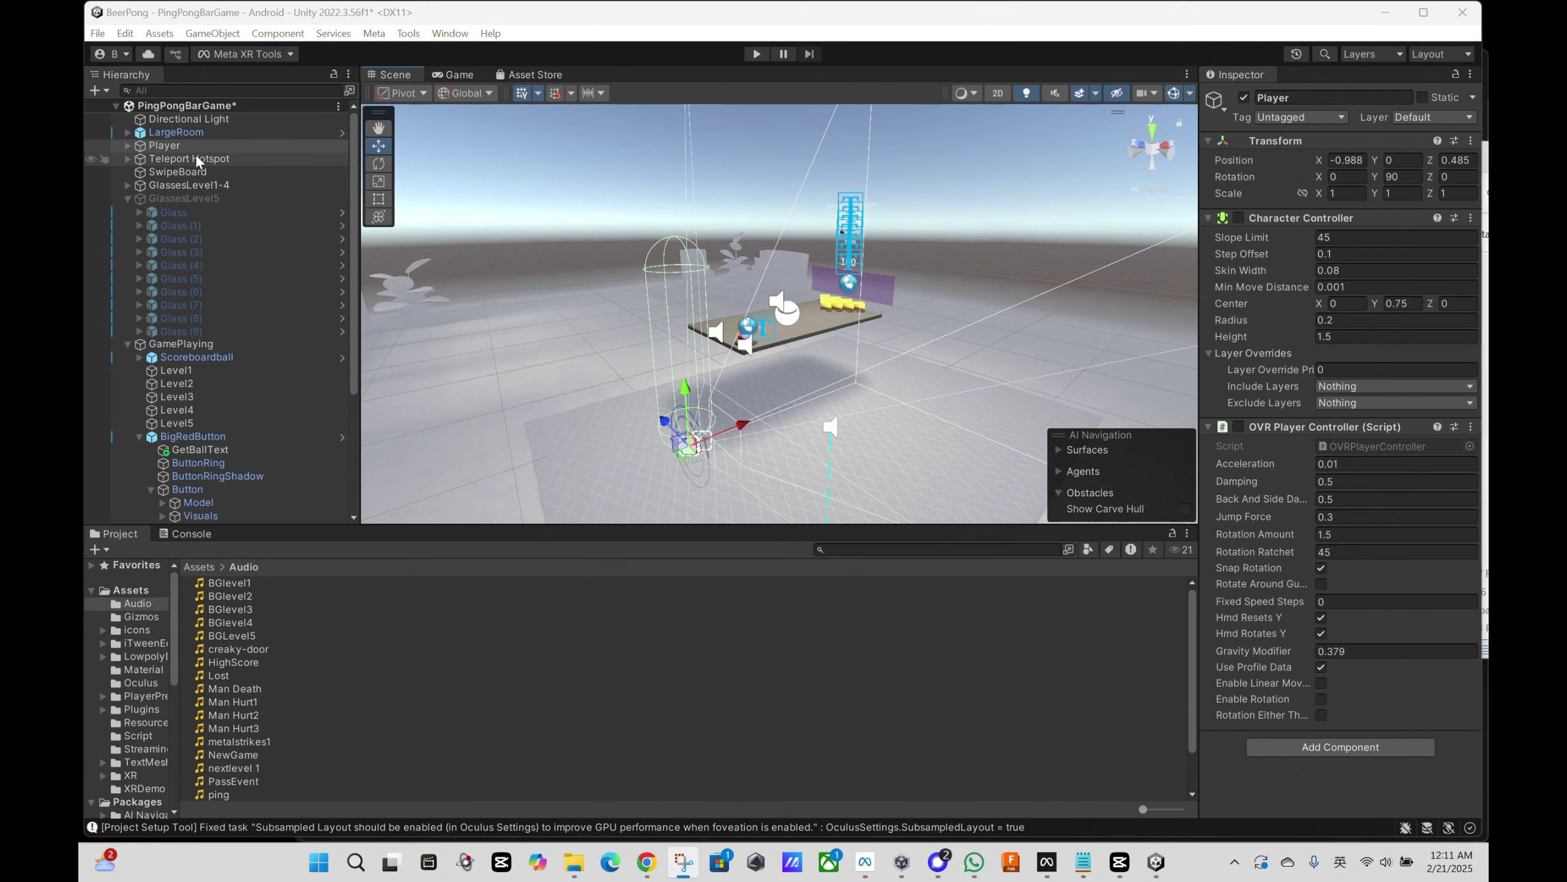
# Expand the Player object and examine its placement relative to the table from several angles
pyautogui.click(128, 147)
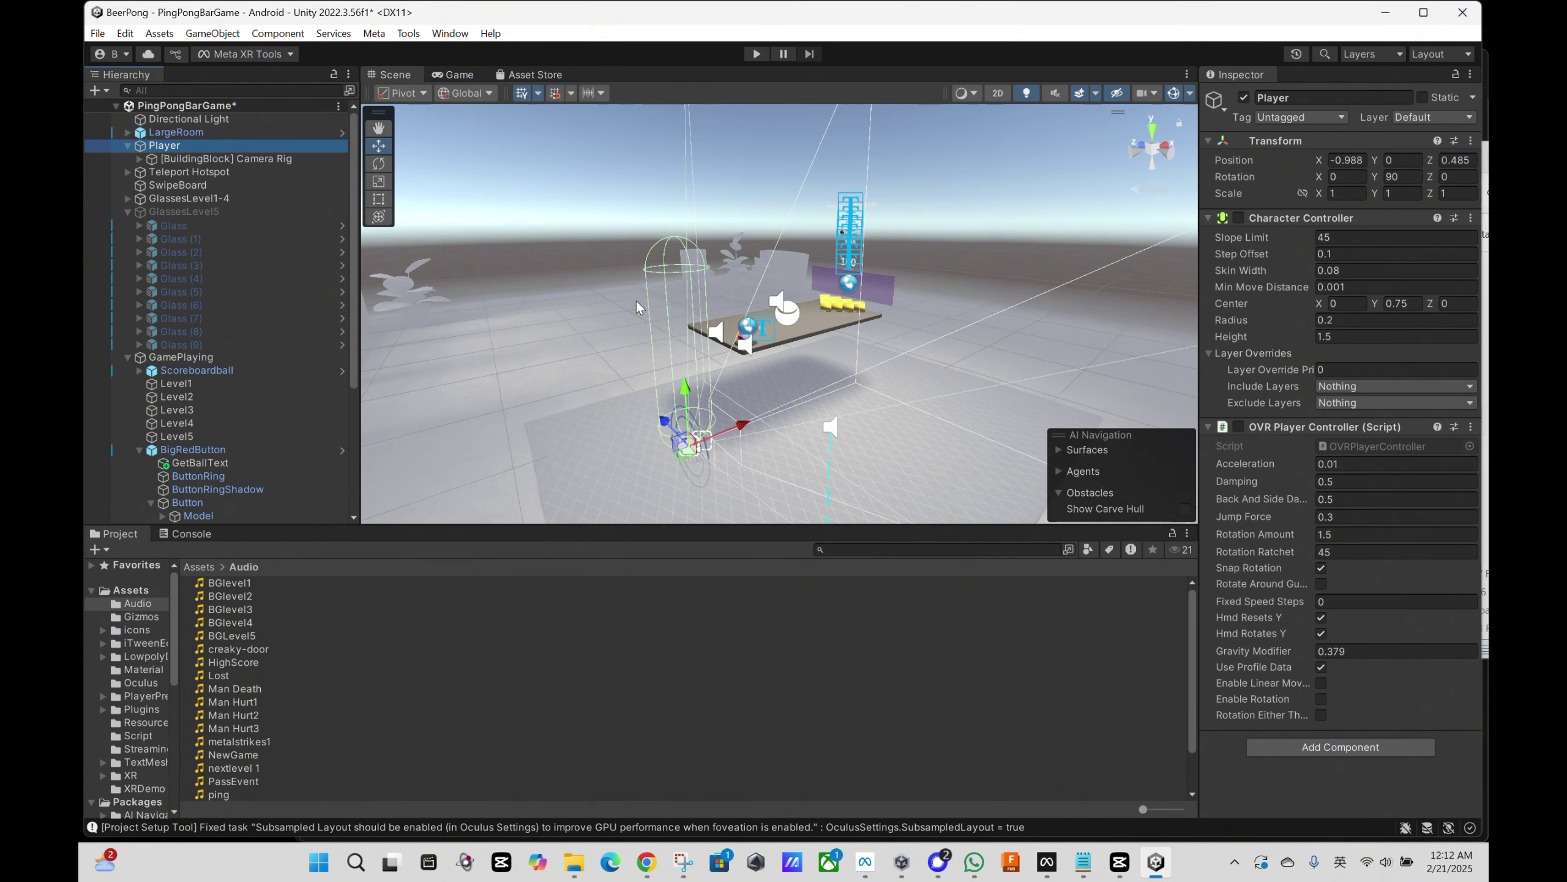
pyautogui.keyDown('alt'); pyautogui.moveTo(637, 301); pyautogui.dragTo(712, 358); pyautogui.keyUp('alt')
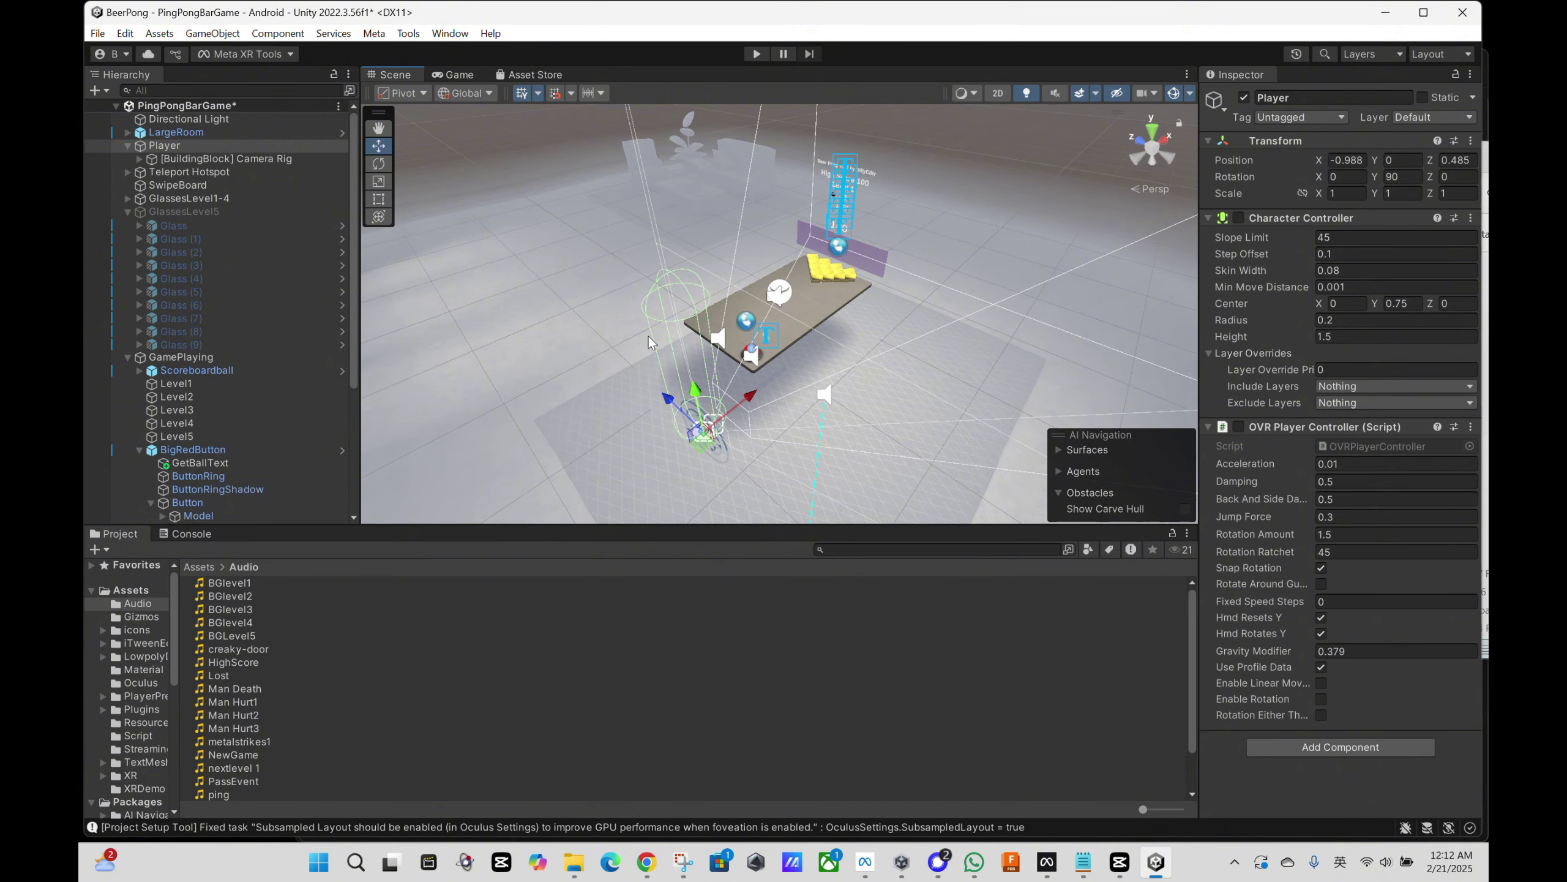
pyautogui.keyDown('alt'); pyautogui.moveTo(651, 343); pyautogui.dragTo(703, 342); pyautogui.keyUp('alt')
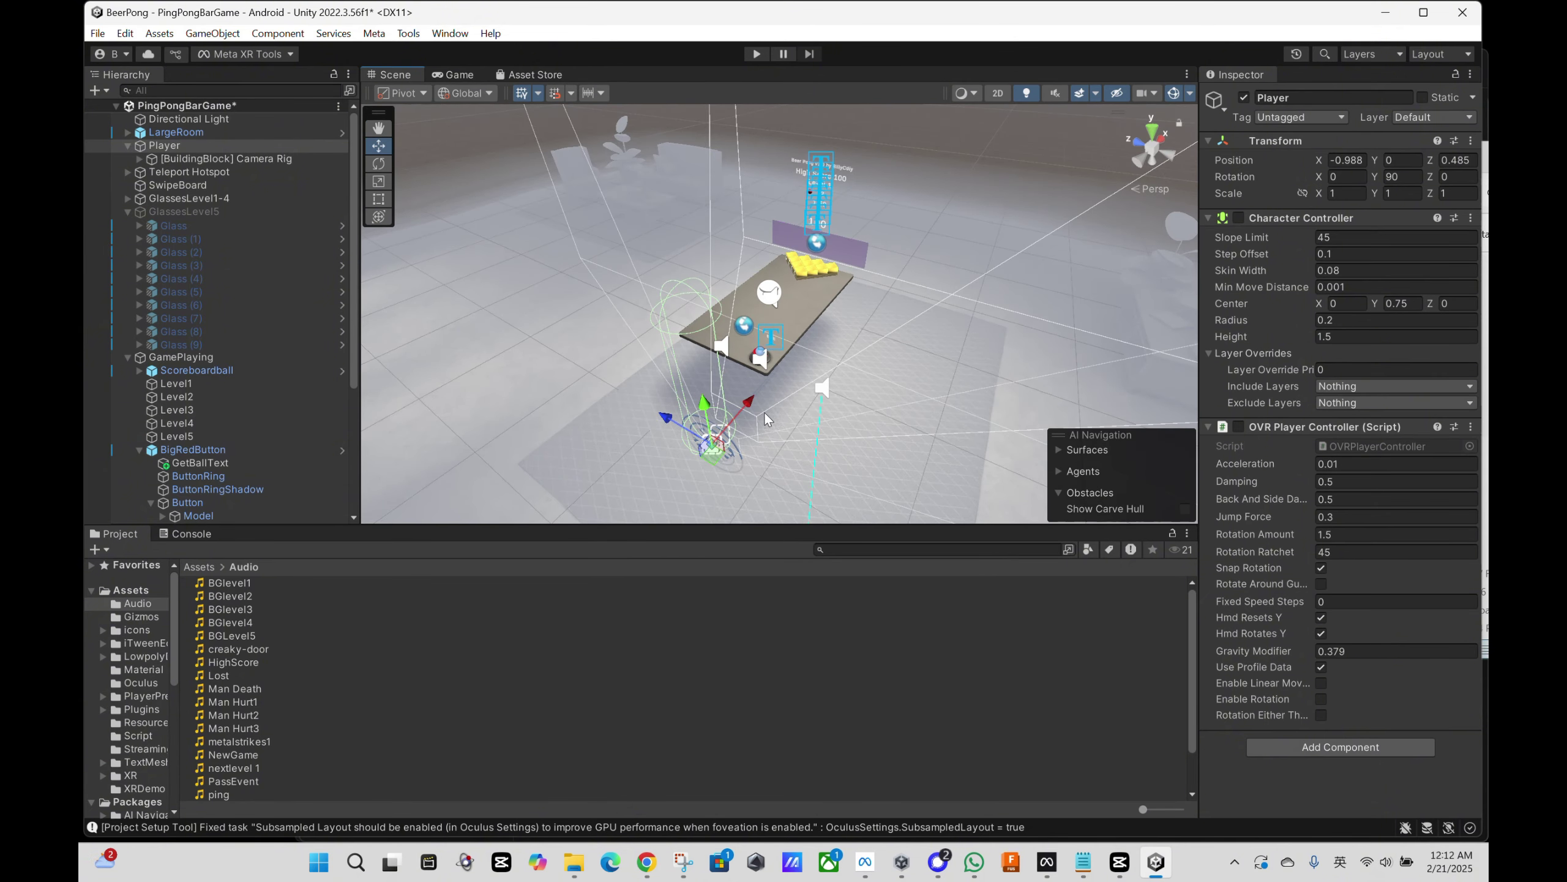
pyautogui.keyDown('alt'); pyautogui.moveTo(768, 420); pyautogui.dragTo(775, 360); pyautogui.keyUp('alt')
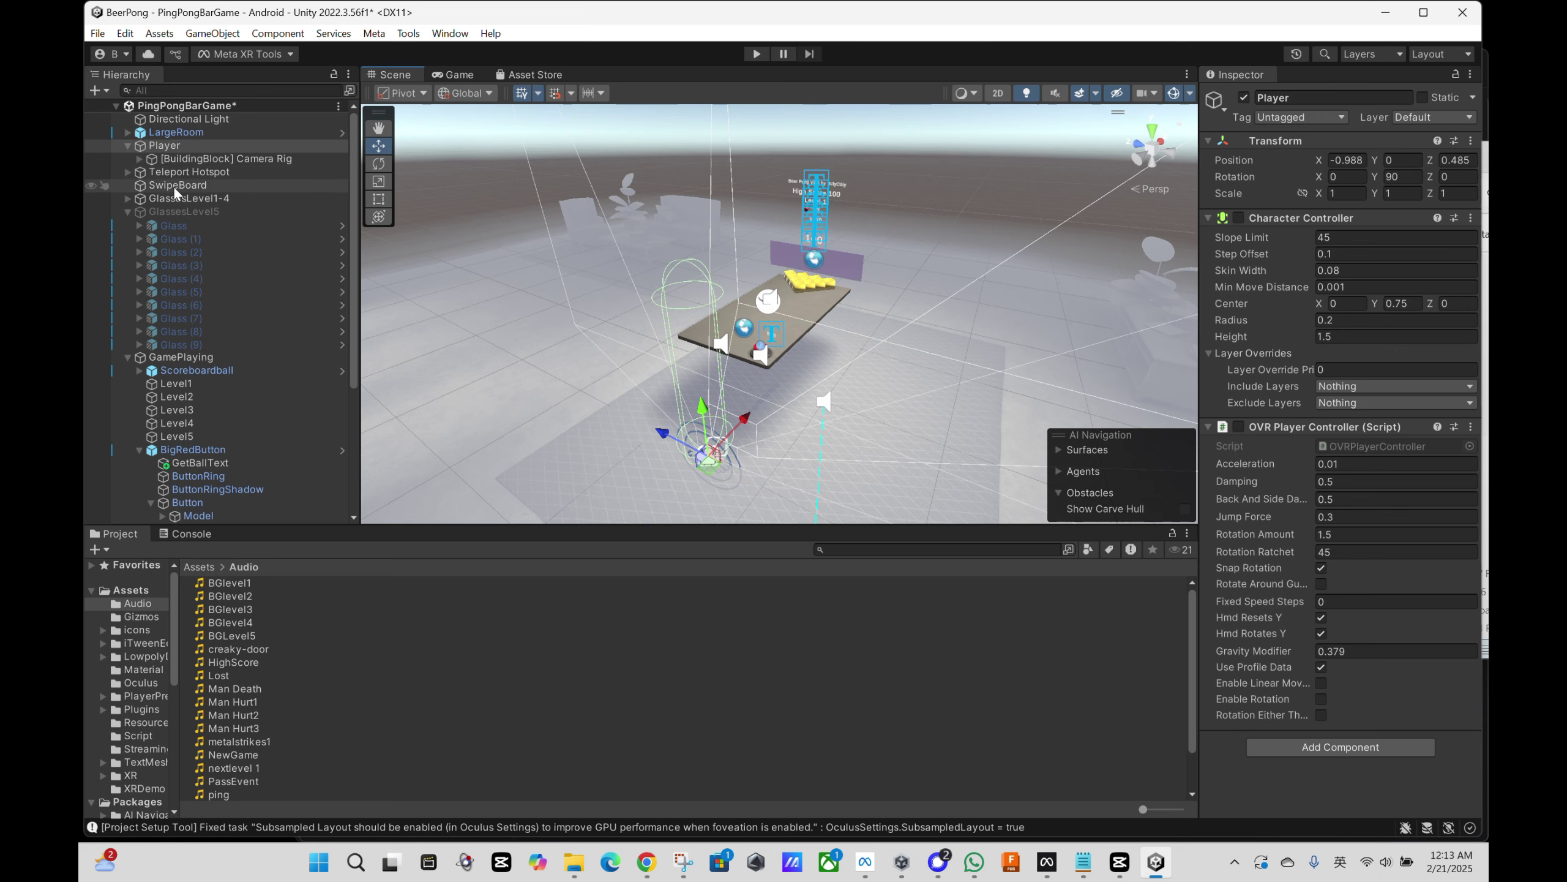
# Examine the Teleport Hotspot's placement in front of the table from several angles and reselect the Player object
pyautogui.click(188, 172)
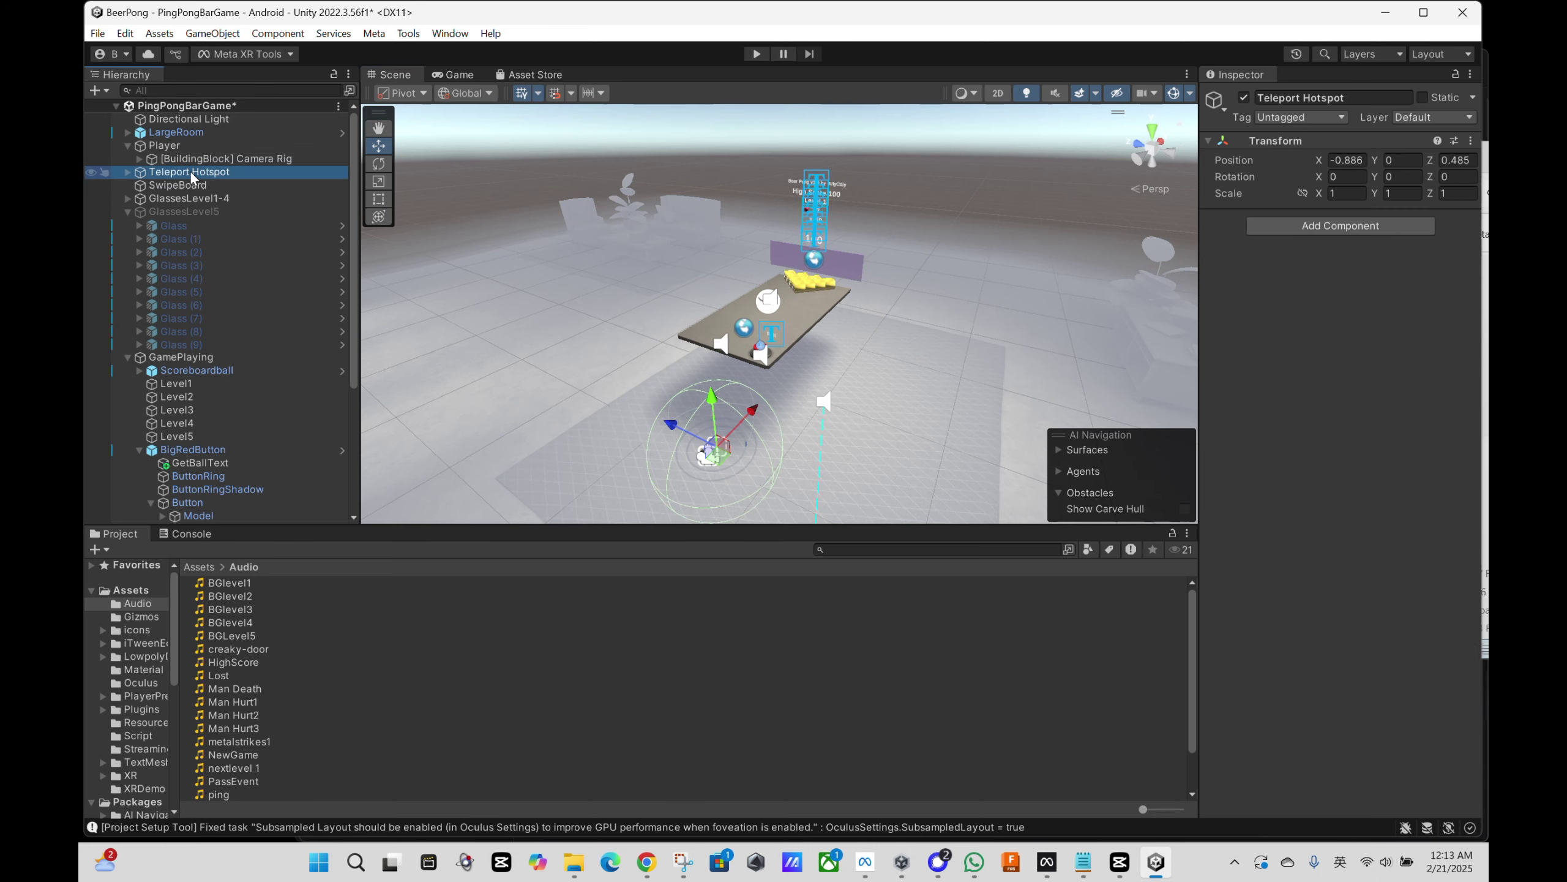
pyautogui.keyDown('alt'); pyautogui.moveTo(639, 415); pyautogui.dragTo(812, 472); pyautogui.keyUp('alt')
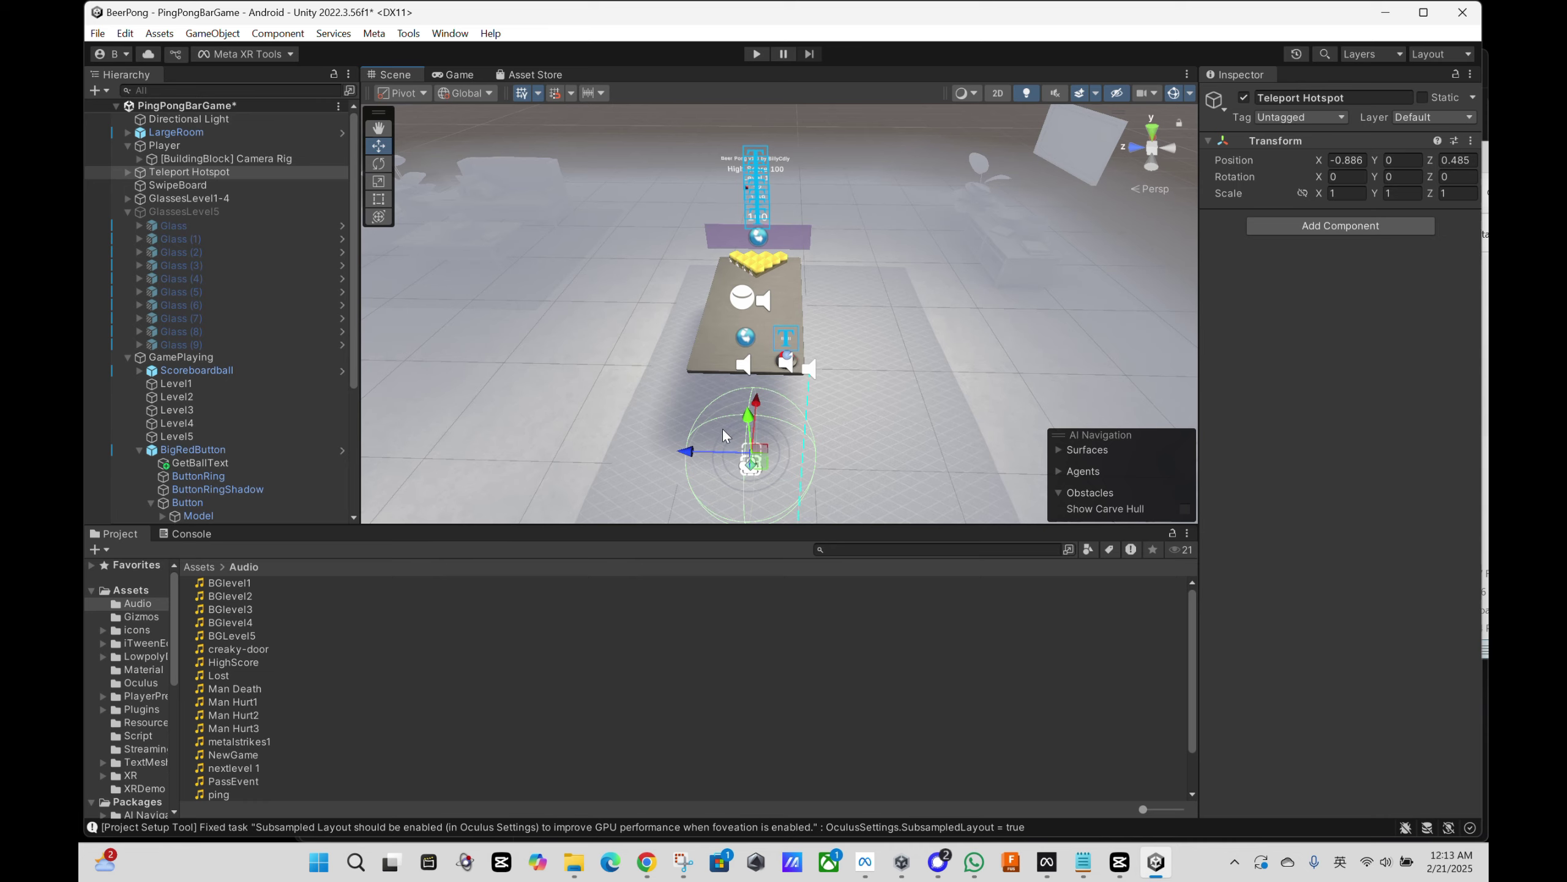
pyautogui.keyDown('alt'); pyautogui.moveTo(718, 375); pyautogui.dragTo(886, 264); pyautogui.keyUp('alt')
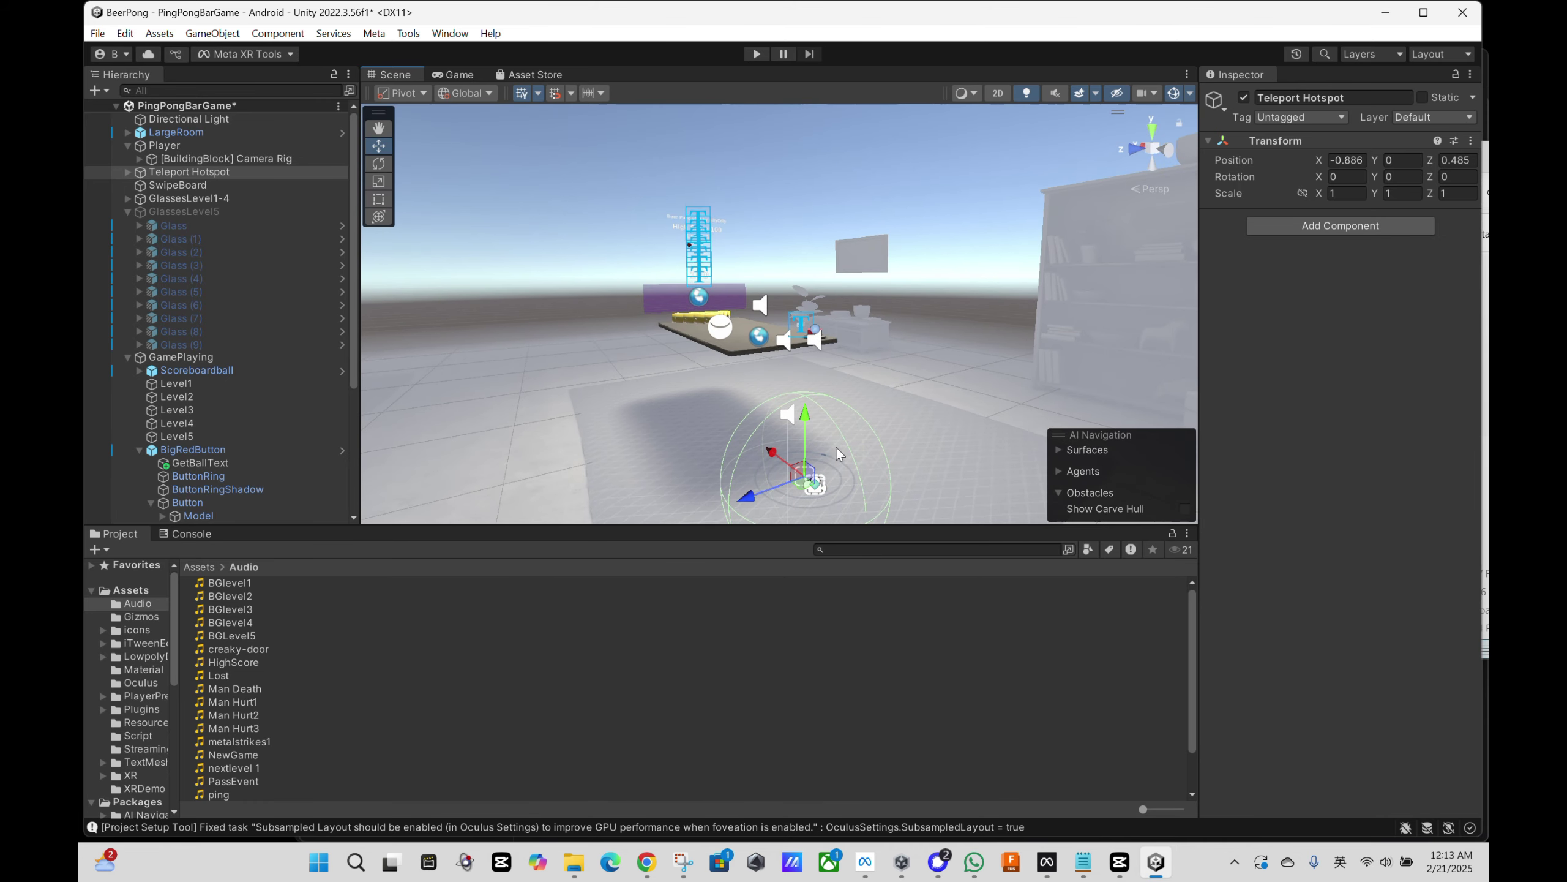
pyautogui.keyDown('alt'); pyautogui.moveTo(820, 398); pyautogui.dragTo(770, 397); pyautogui.keyUp('alt')
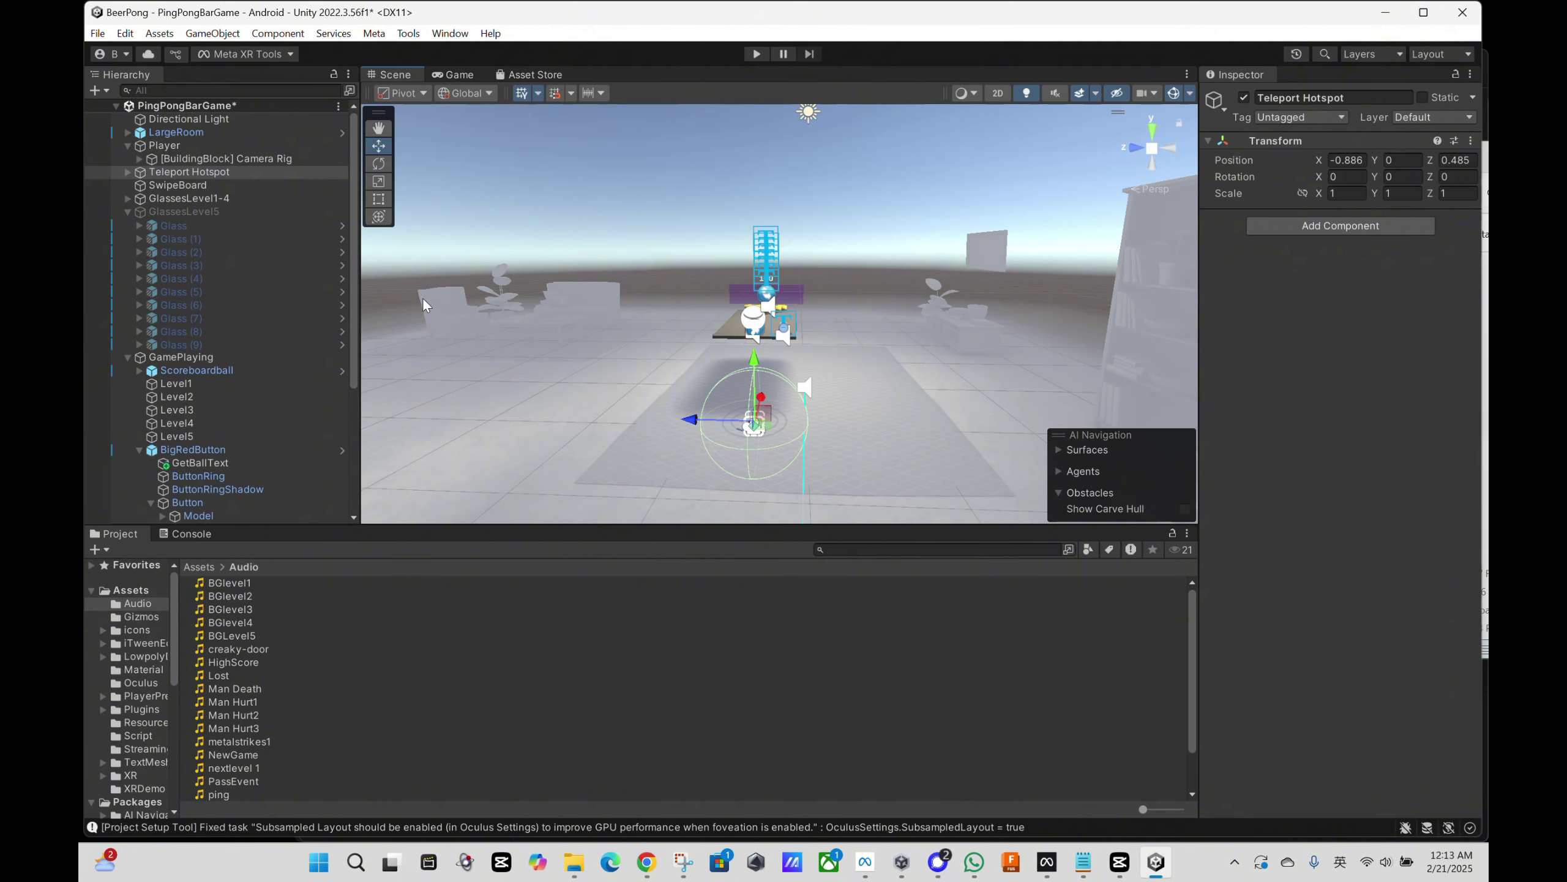
pyautogui.click(164, 145)
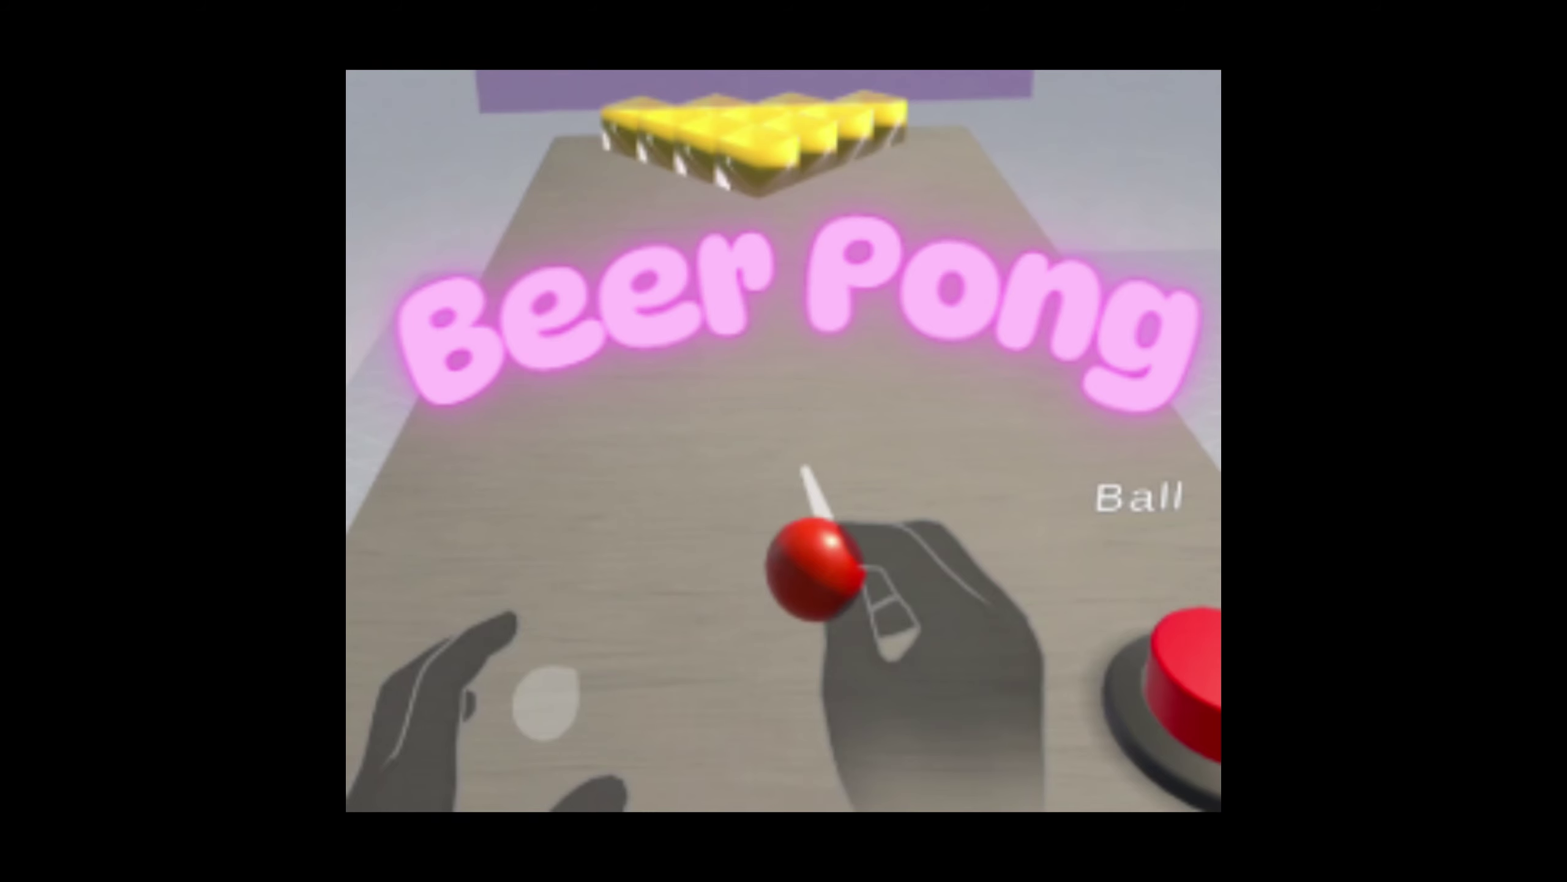